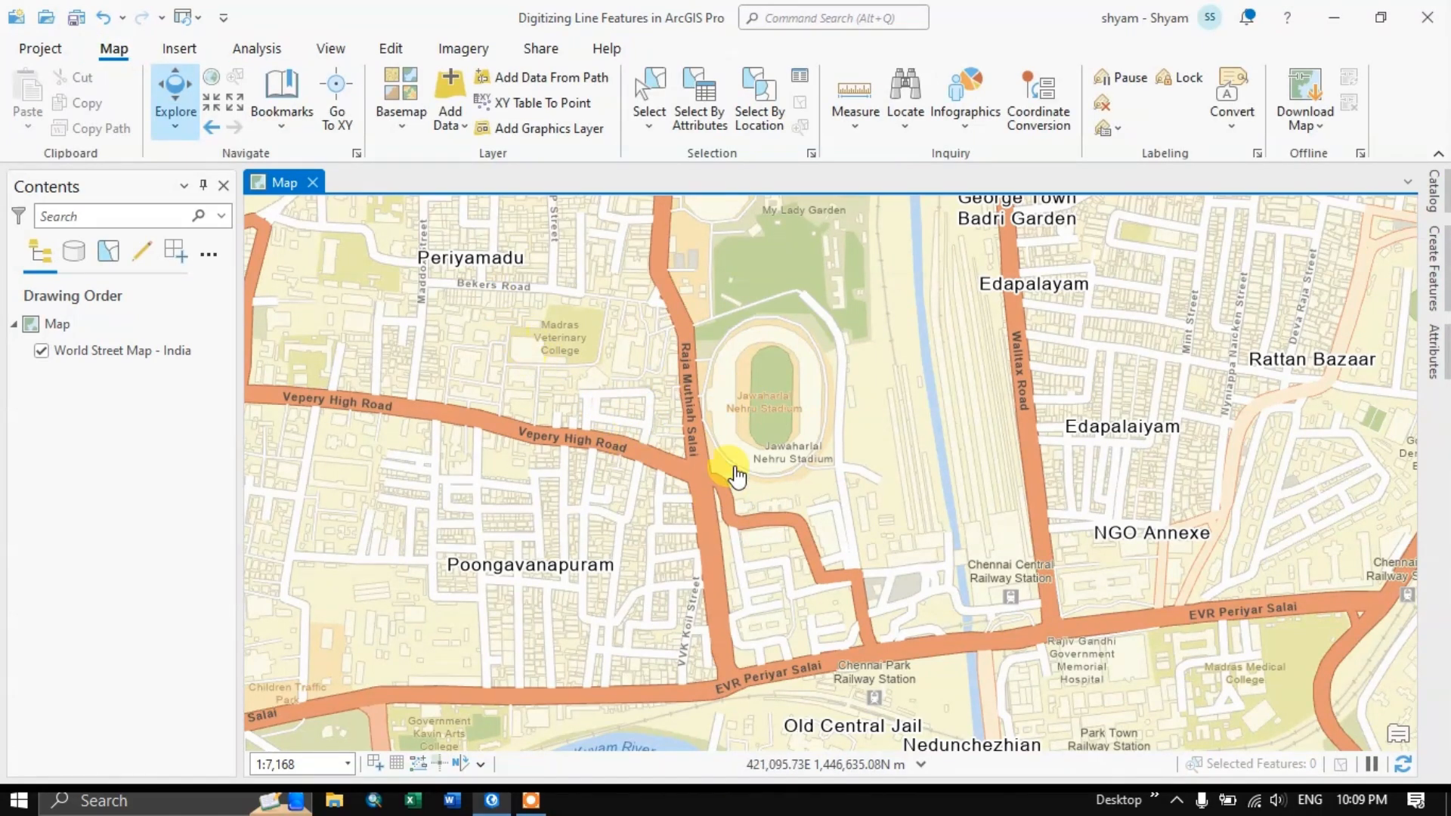
click(407, 127)
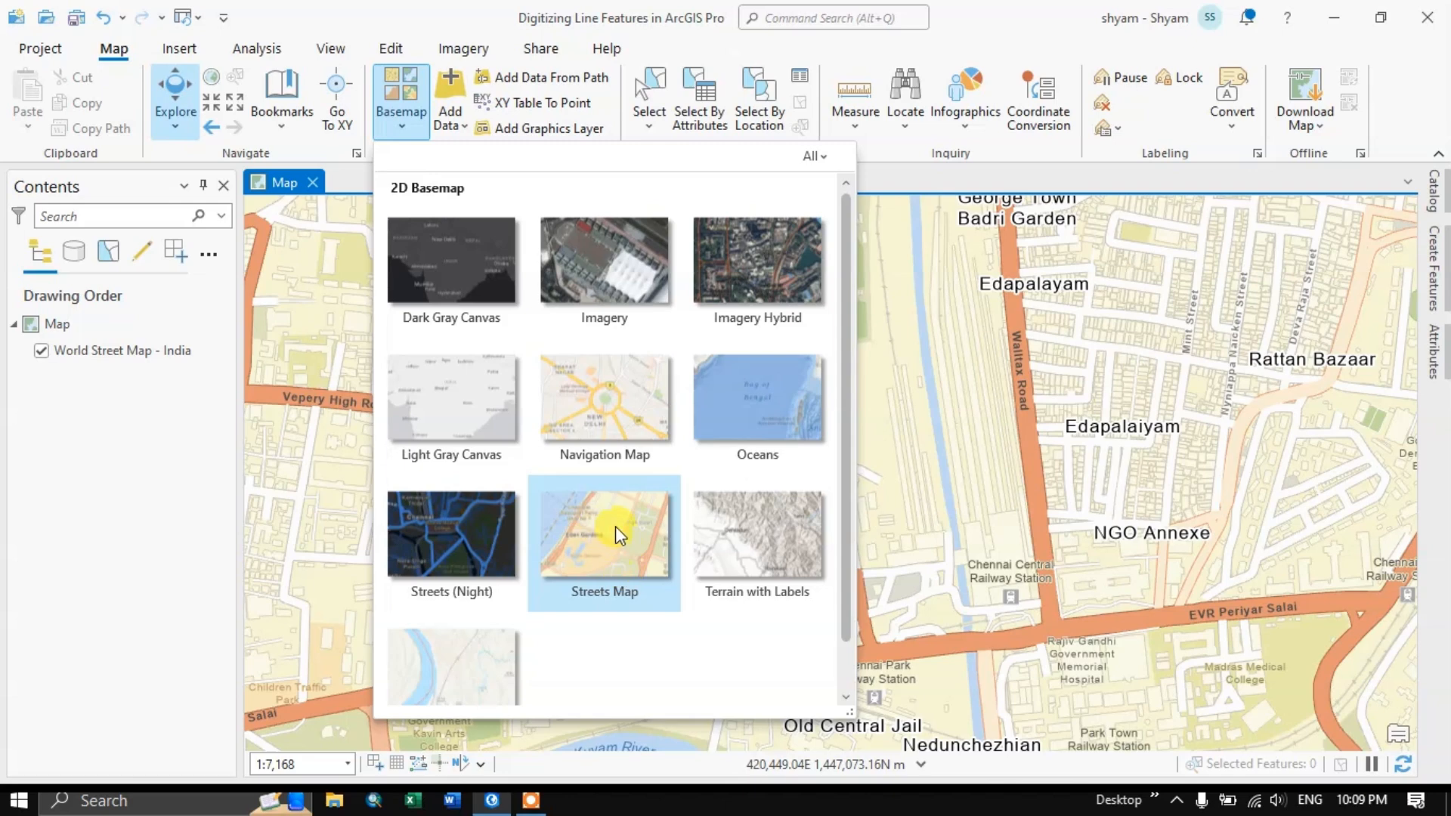
click(998, 508)
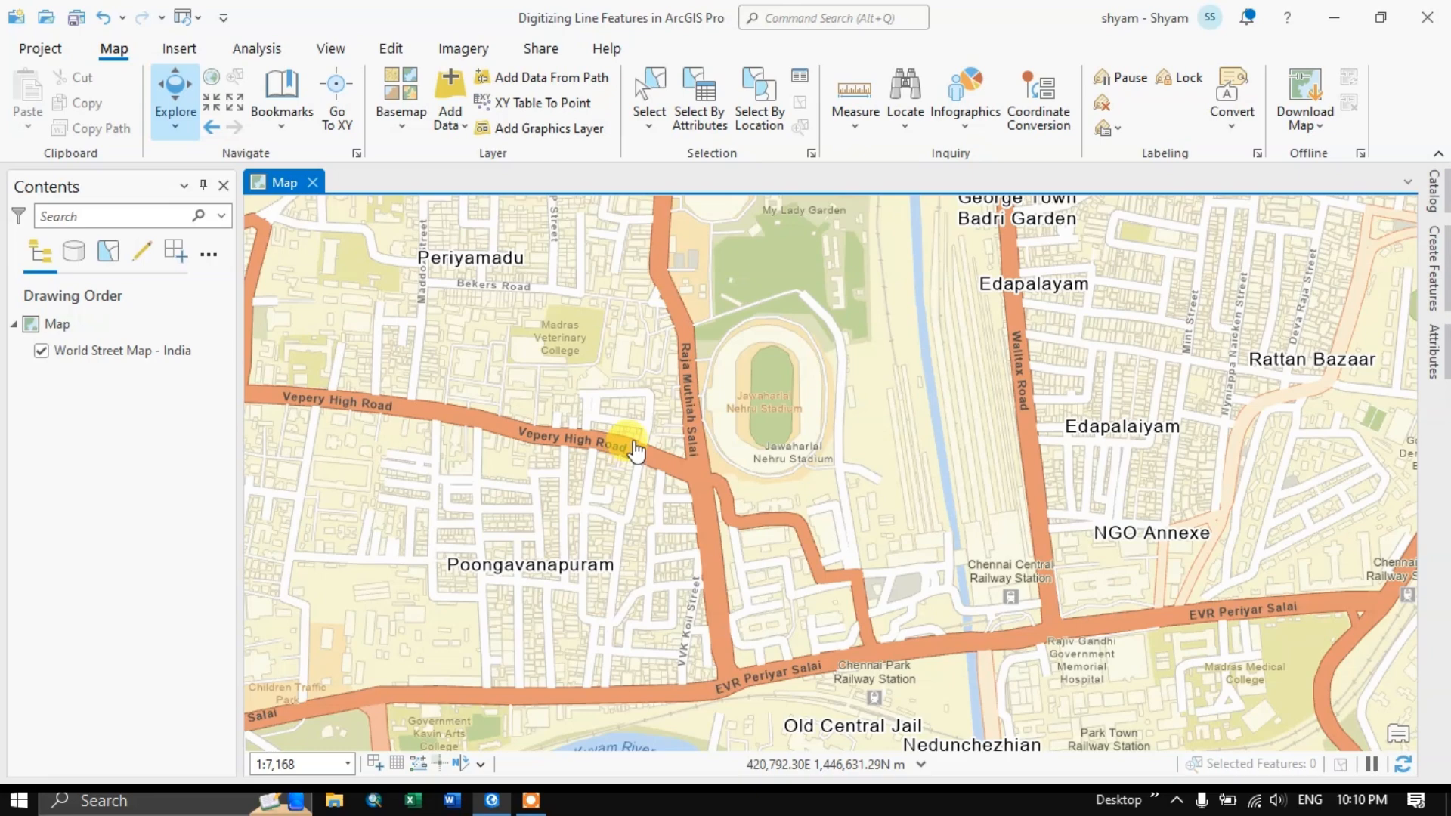
scroll(738, 408, down, 2)
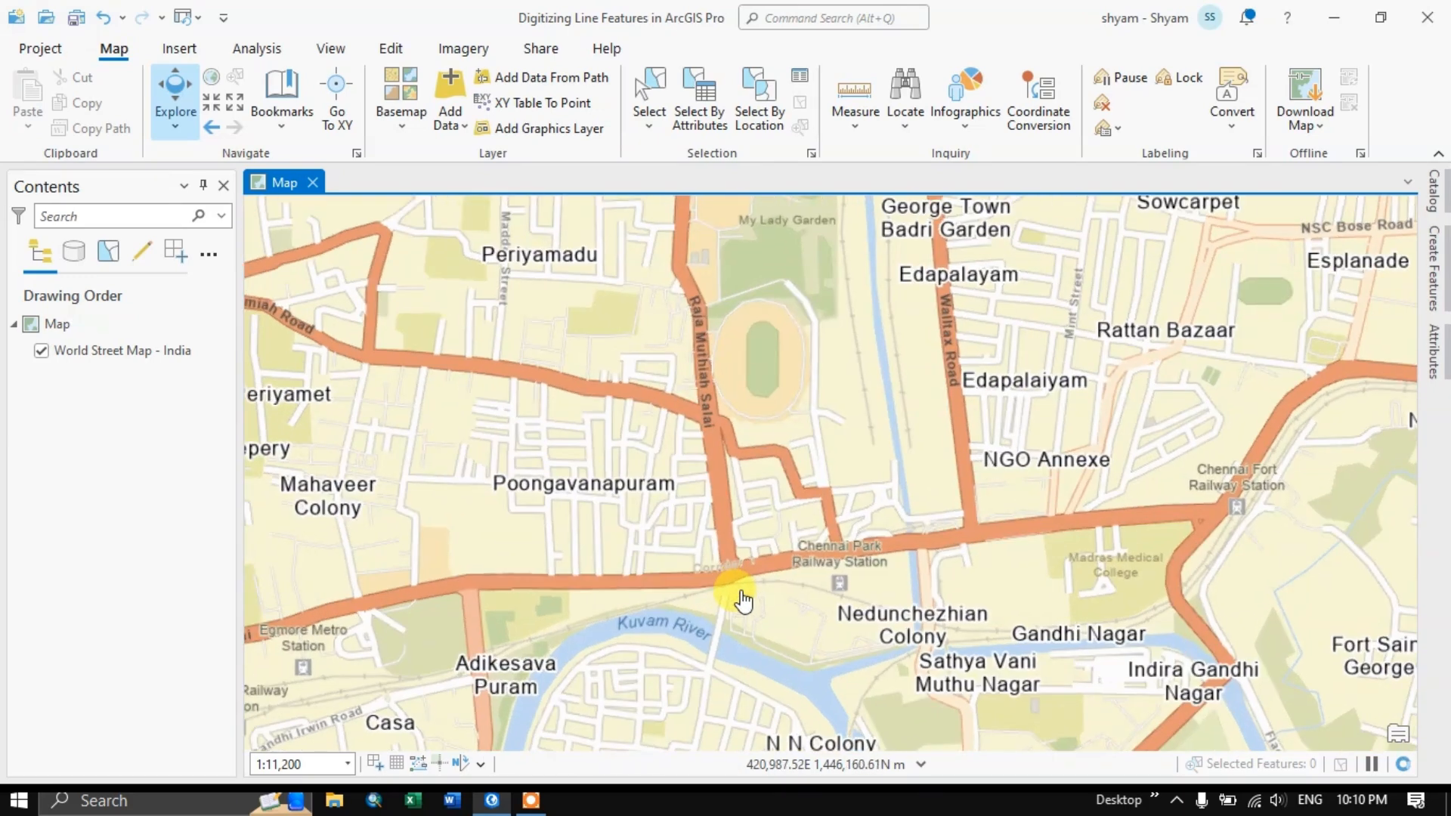
scroll(743, 601, up, 2)
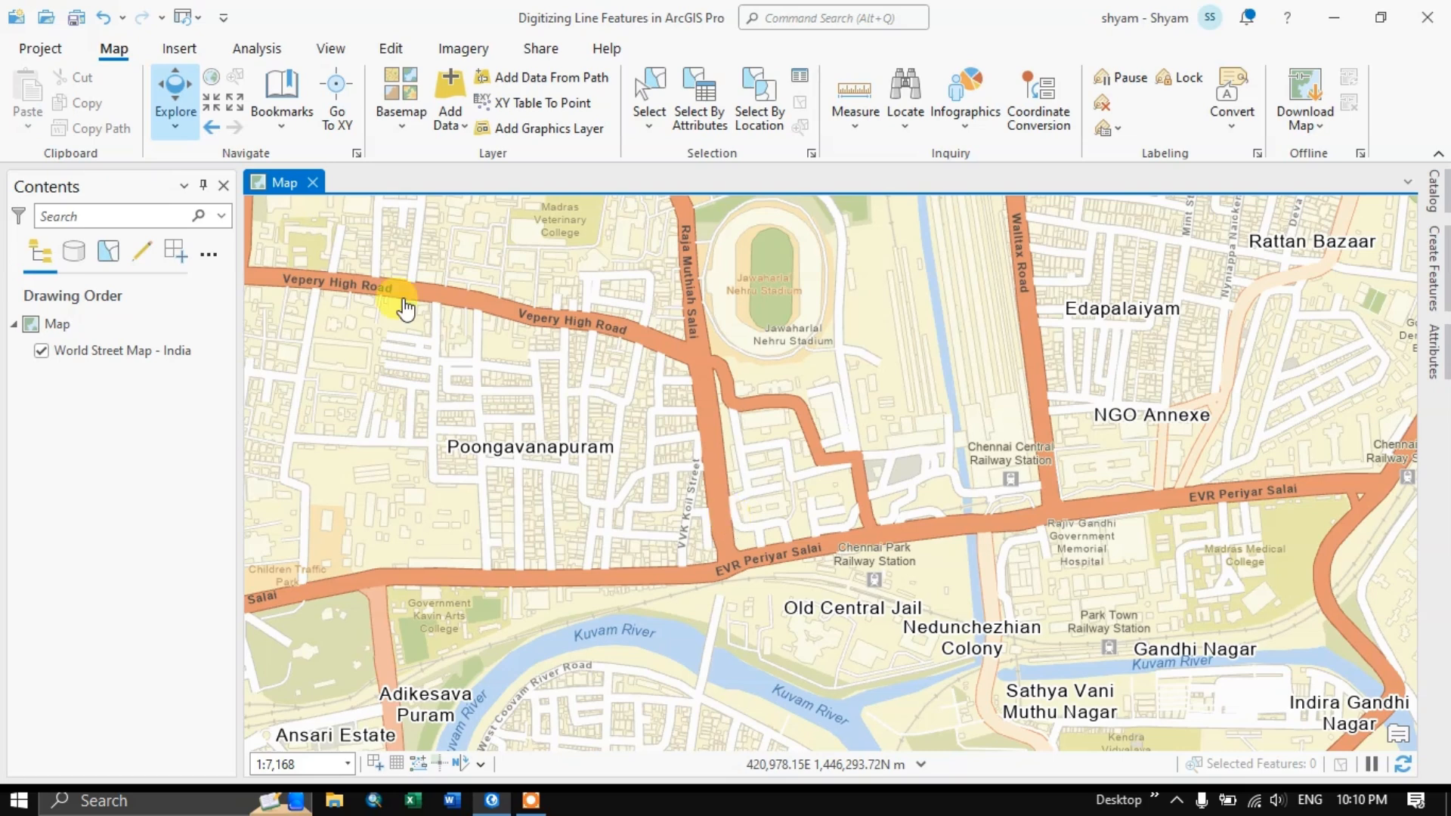
Add the Line.shp shapefile from the ArcGISPro folder on drive D to the map
click(330, 50)
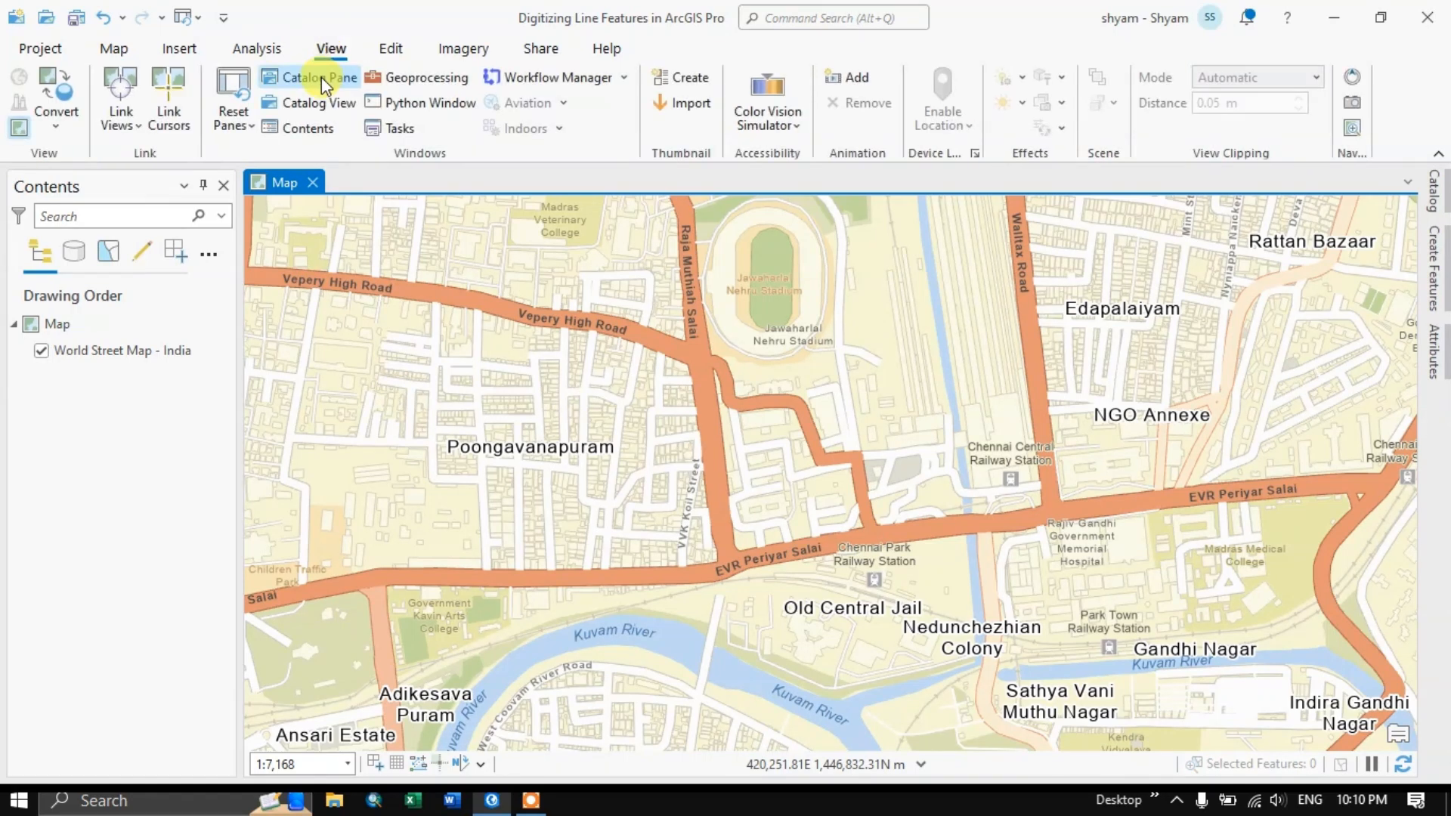
click(320, 77)
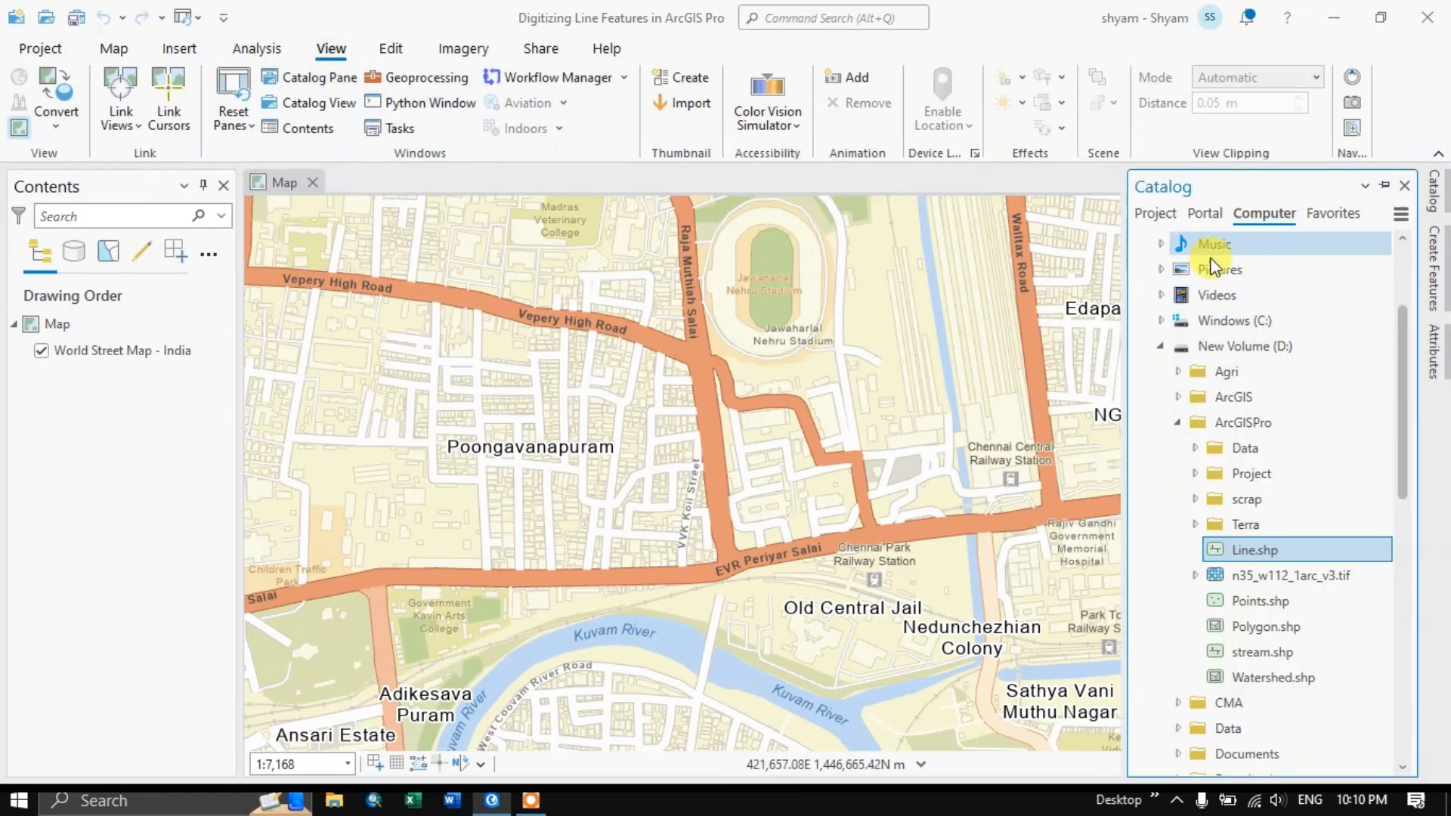
click(1153, 214)
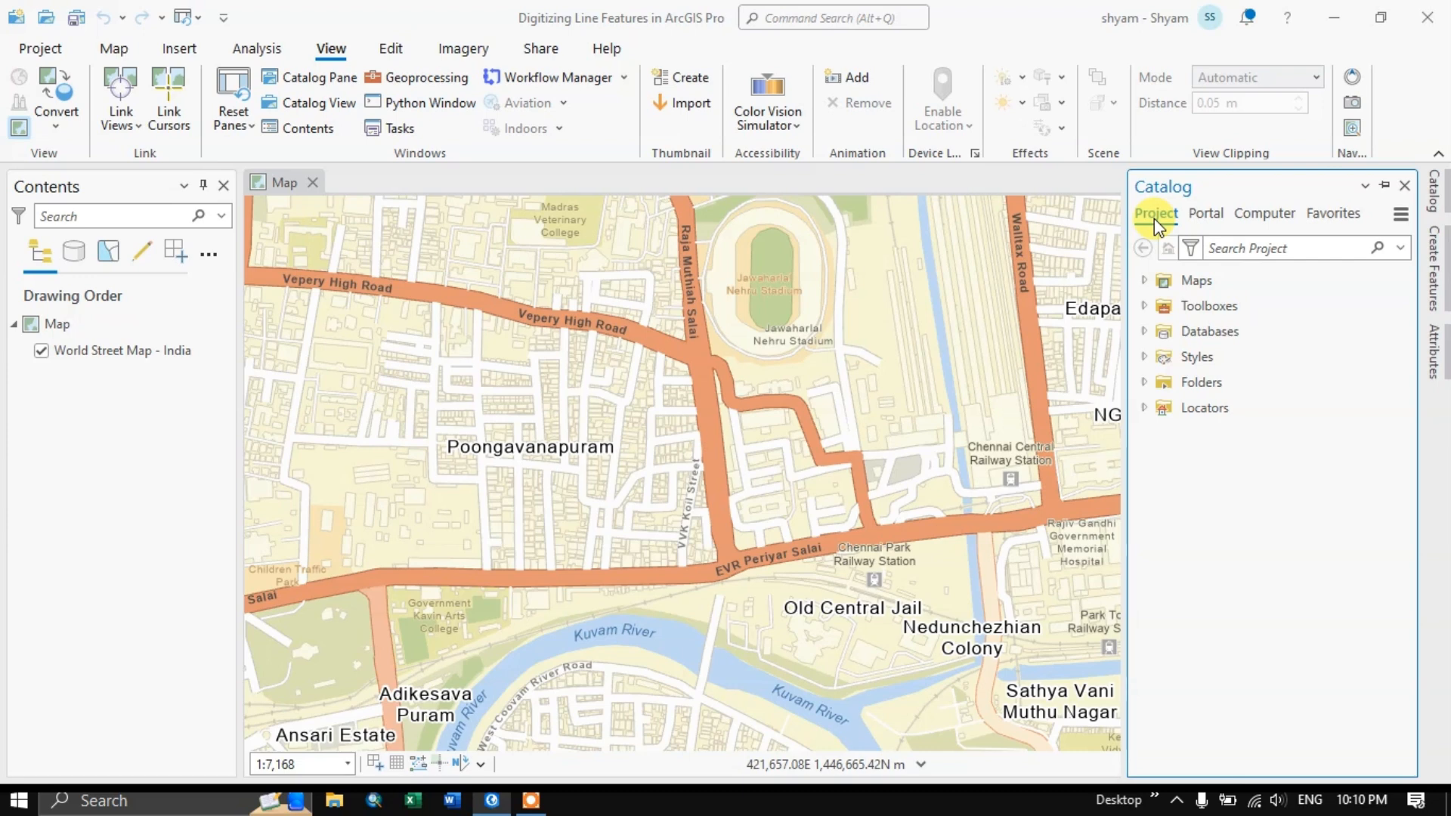
click(1261, 214)
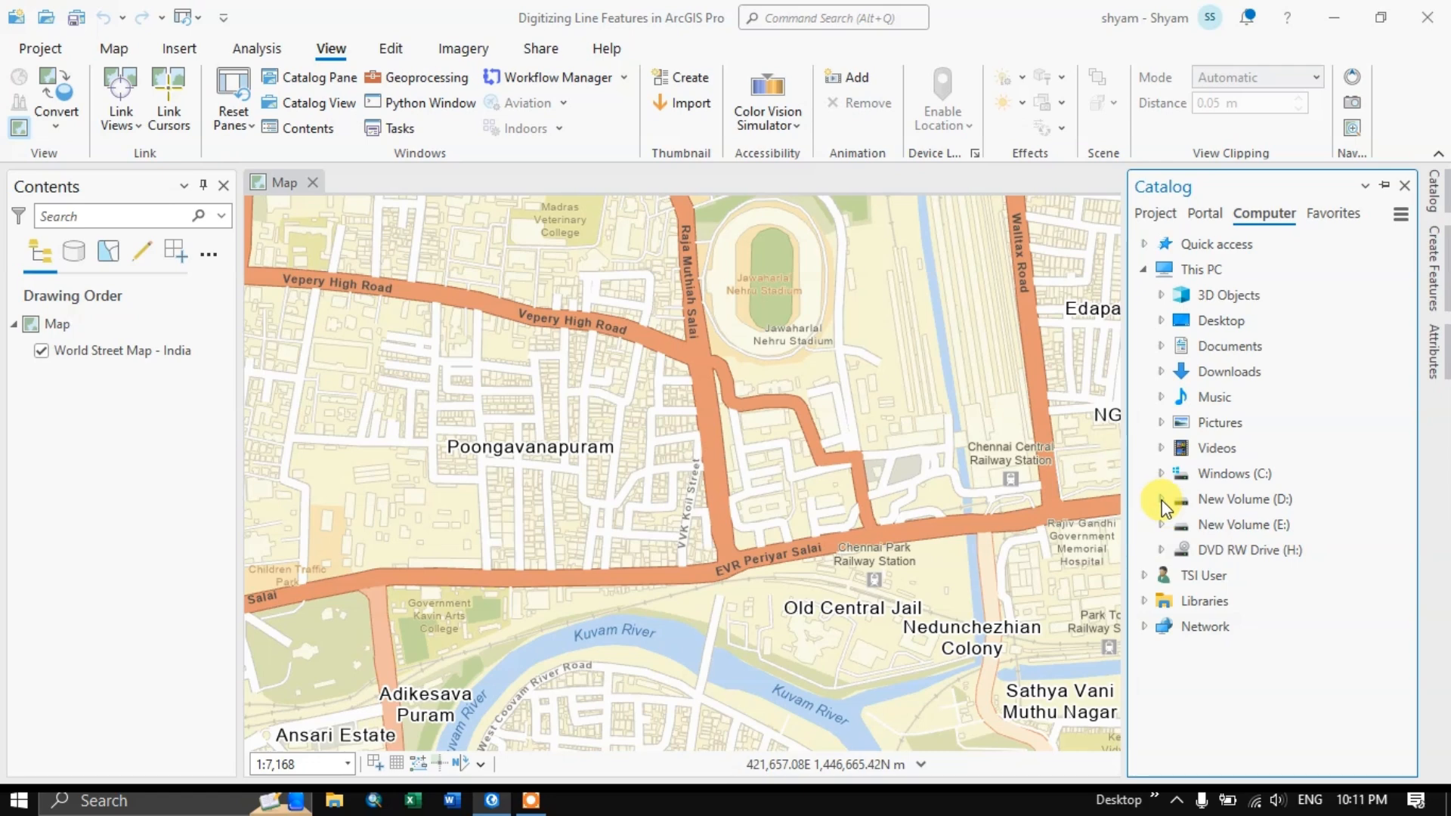
click(1162, 500)
scroll(1190, 519, down, 1)
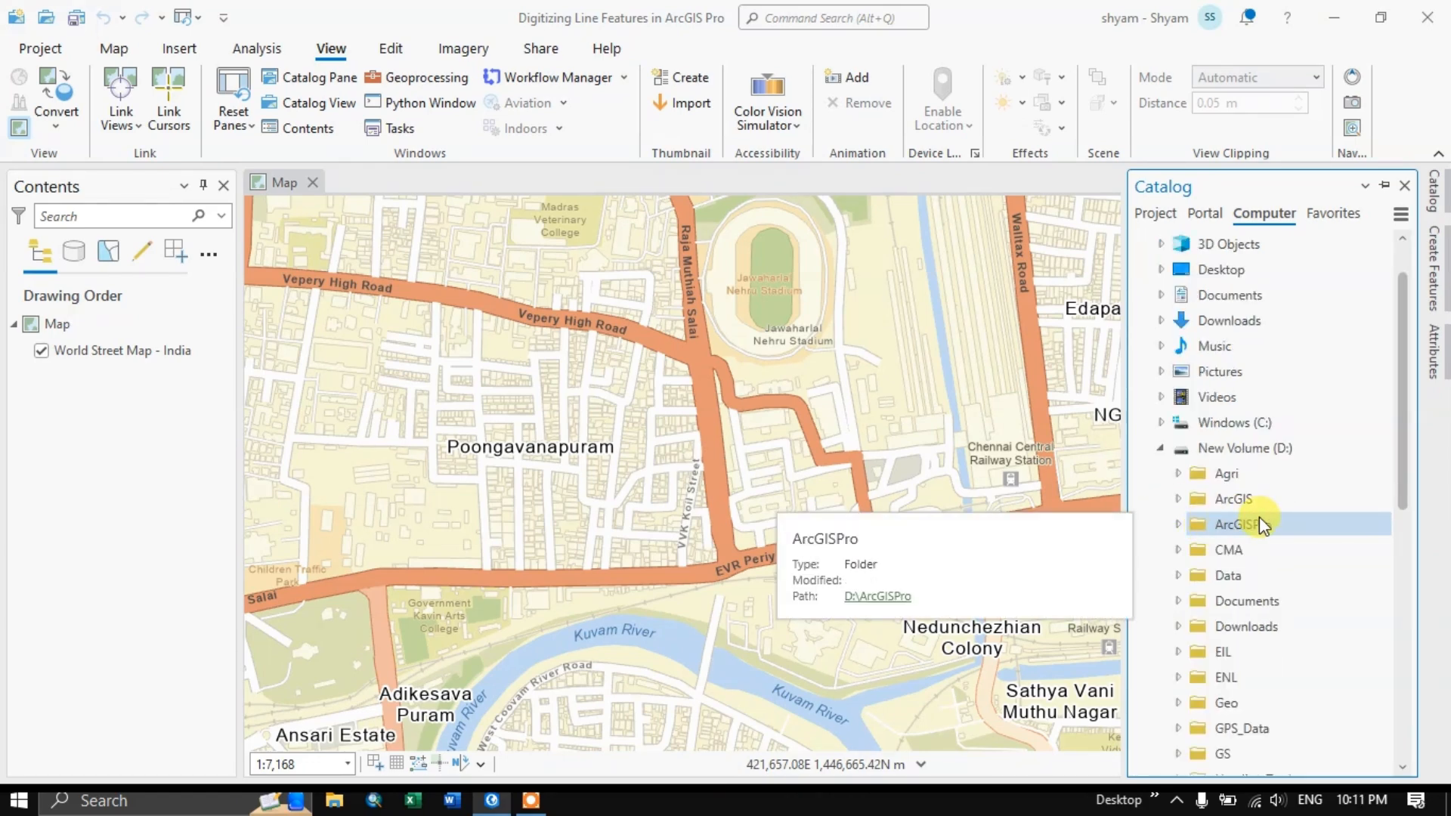
scroll(1257, 602, down, 1)
click(1179, 475)
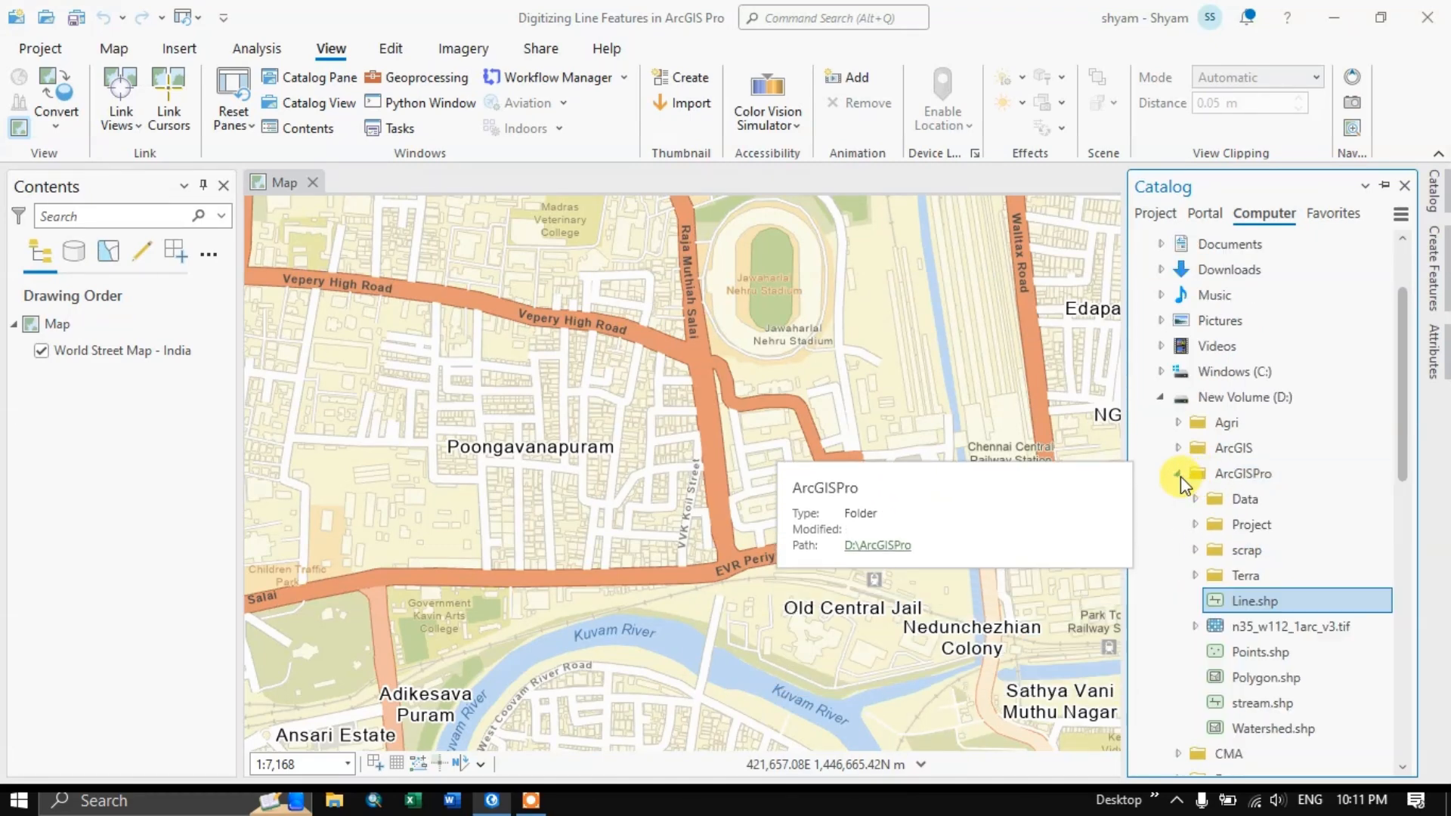
drag(1250, 601, 664, 498)
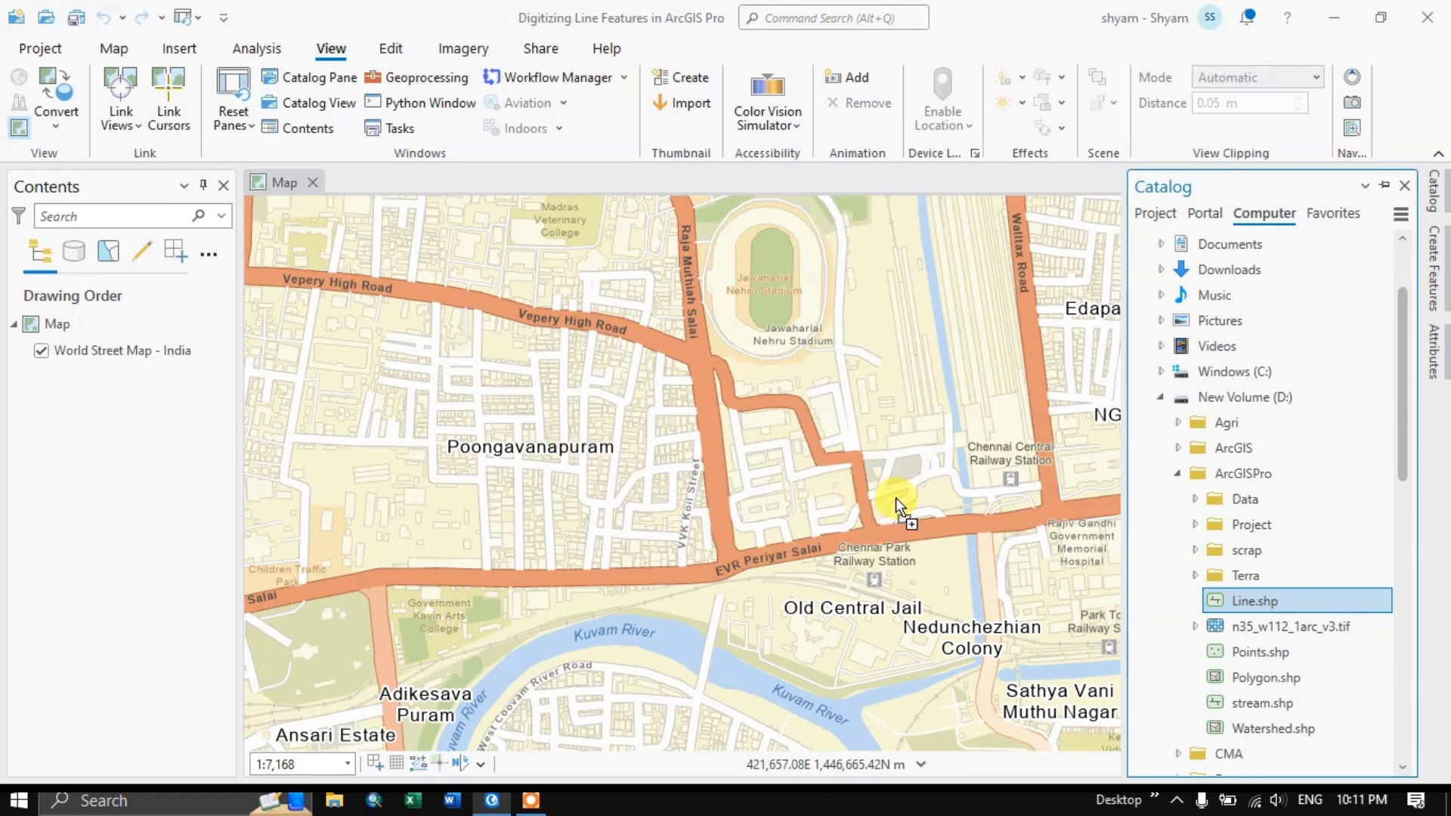
drag(588, 441, 520, 402)
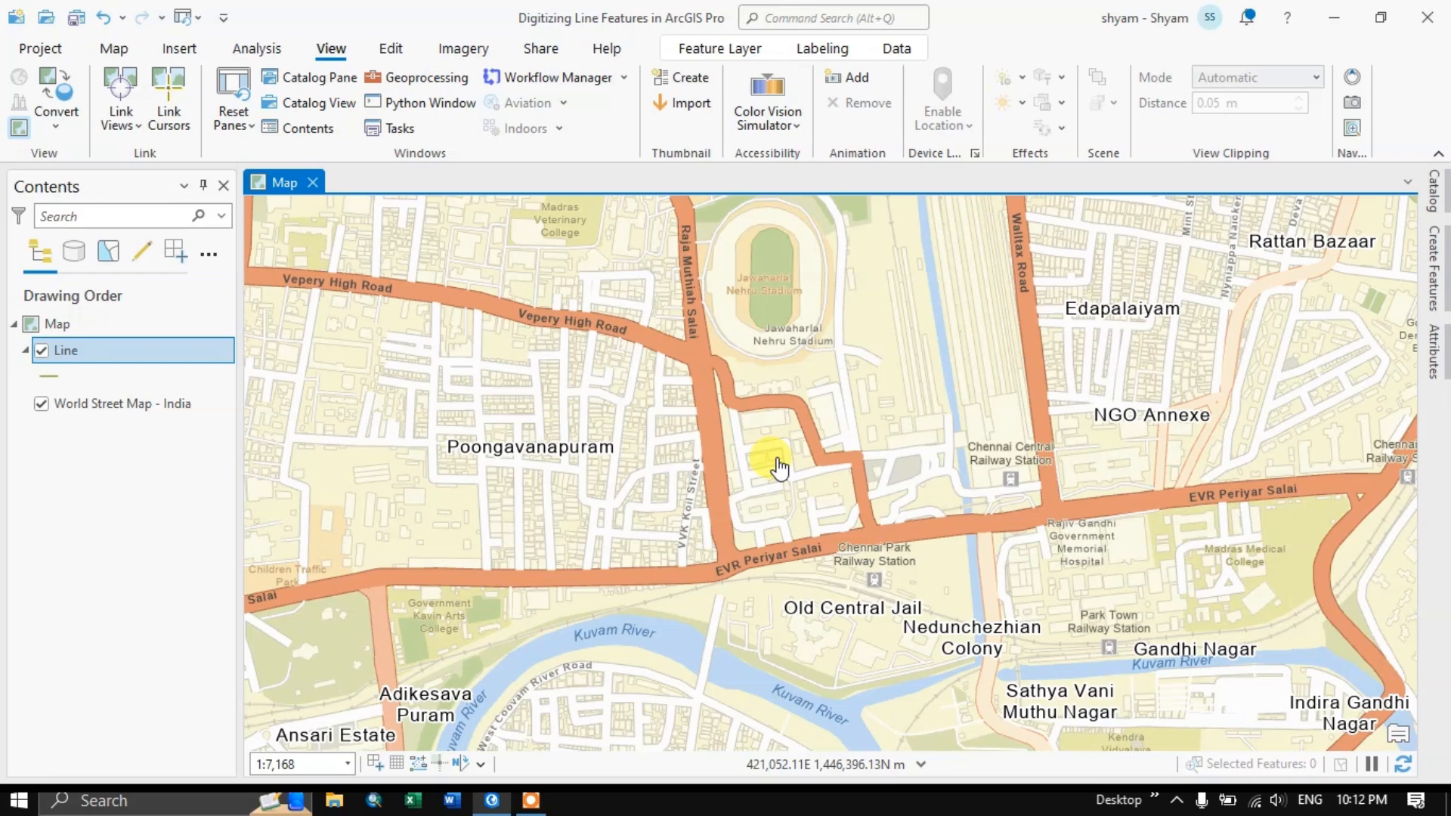
scroll(778, 466, down, 2)
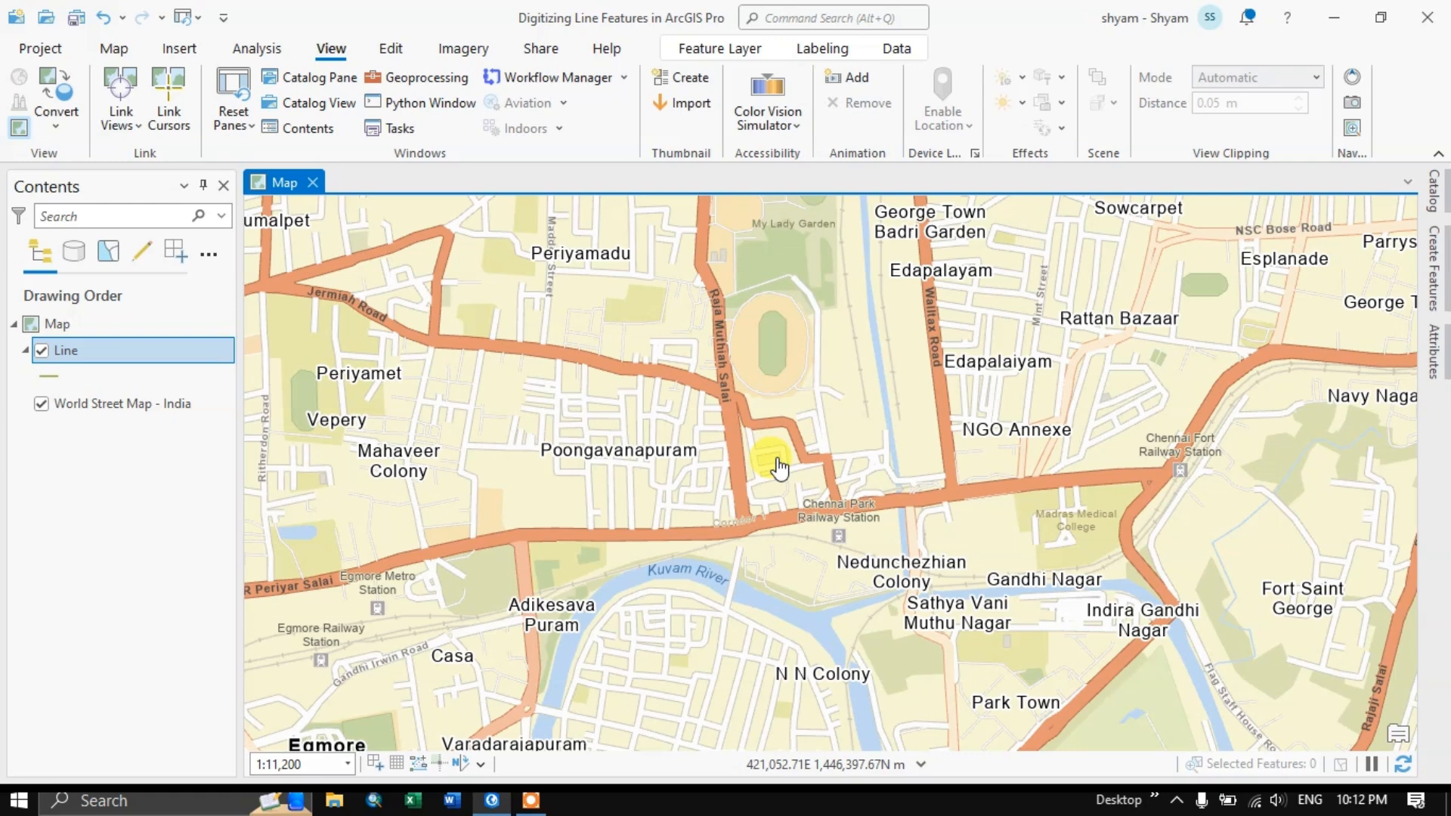
scroll(778, 466, down, 6)
scroll(758, 514, up, 4)
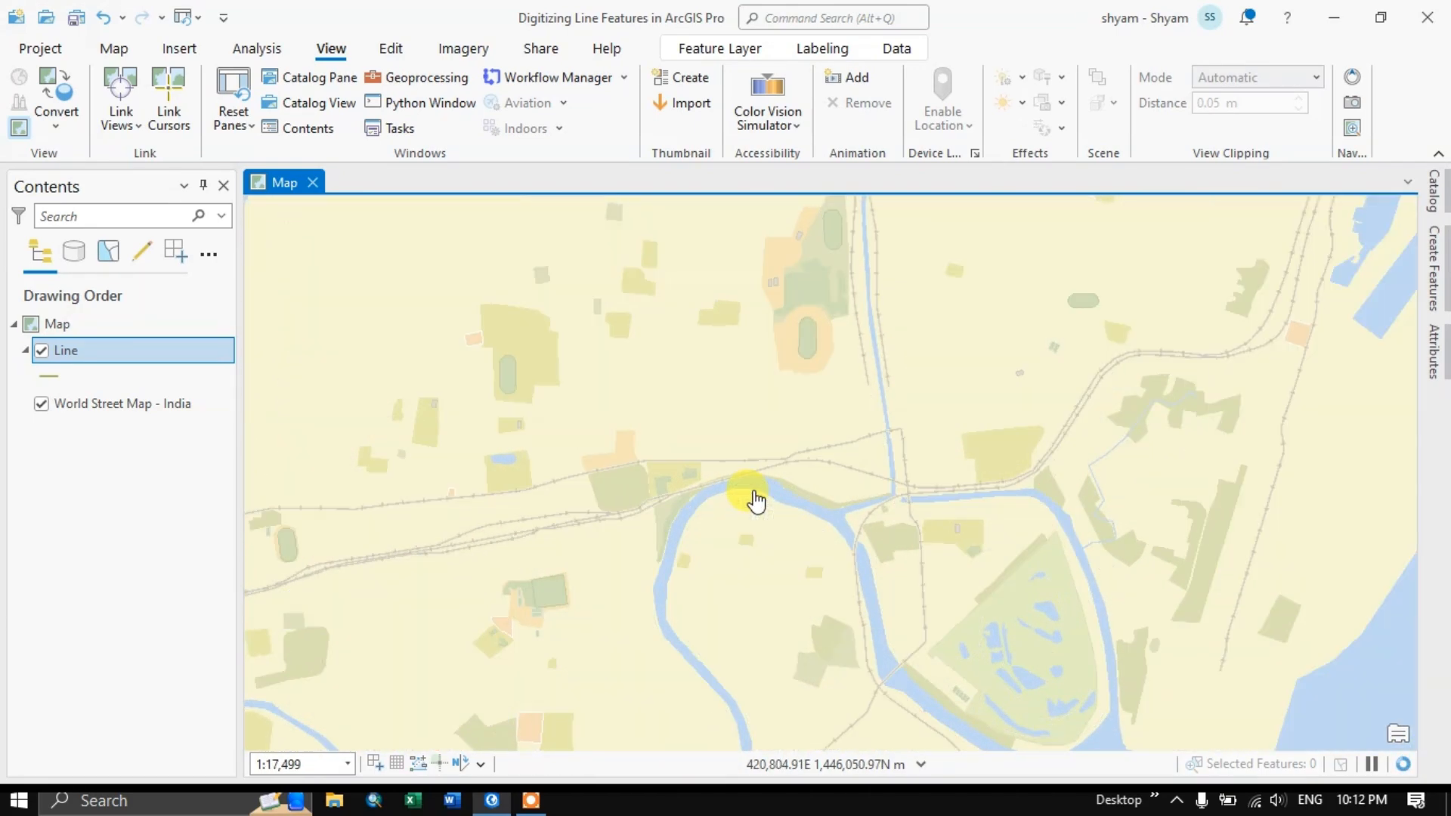
scroll(756, 500, up, 2)
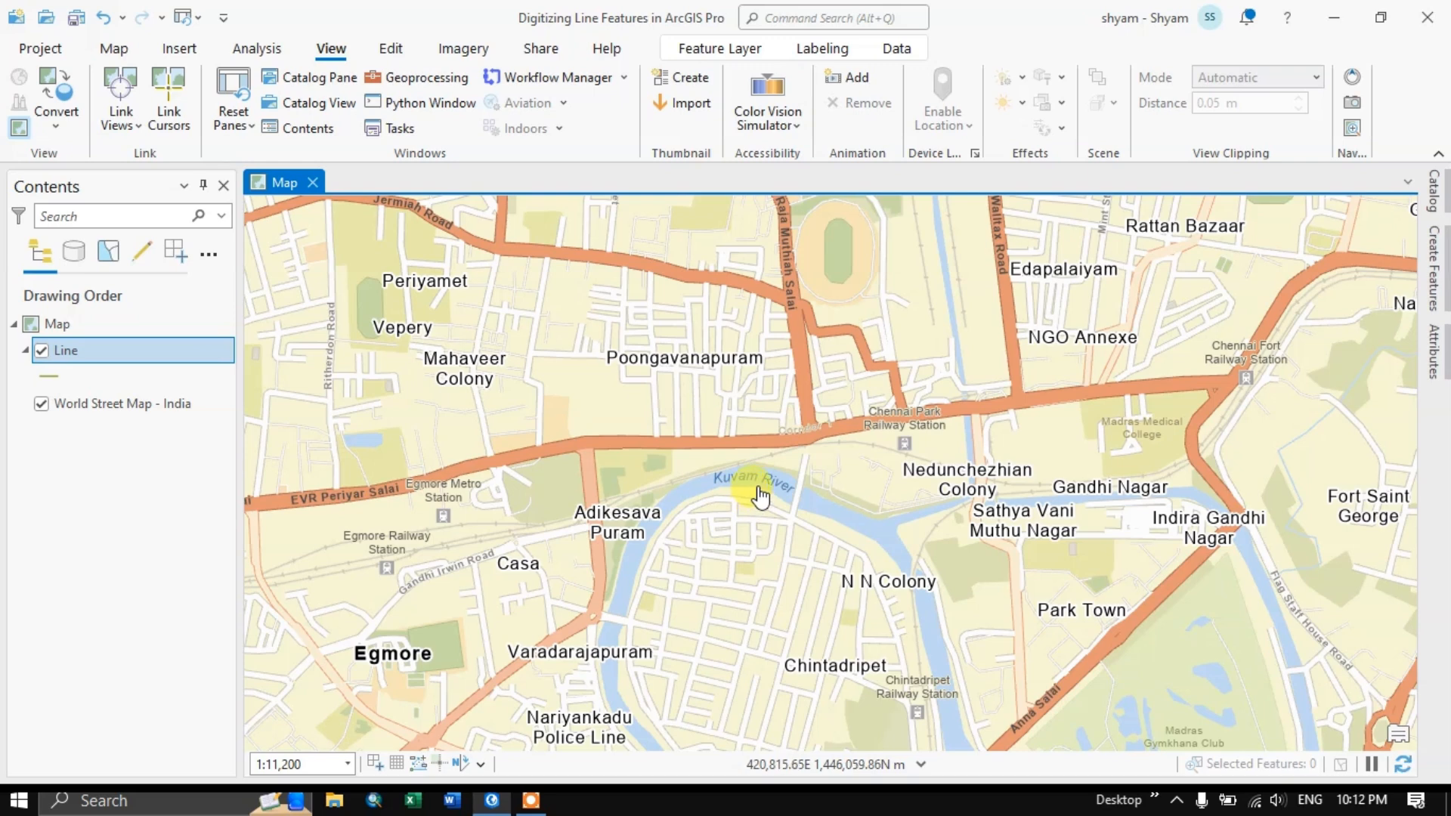
scroll(759, 496, down, 2)
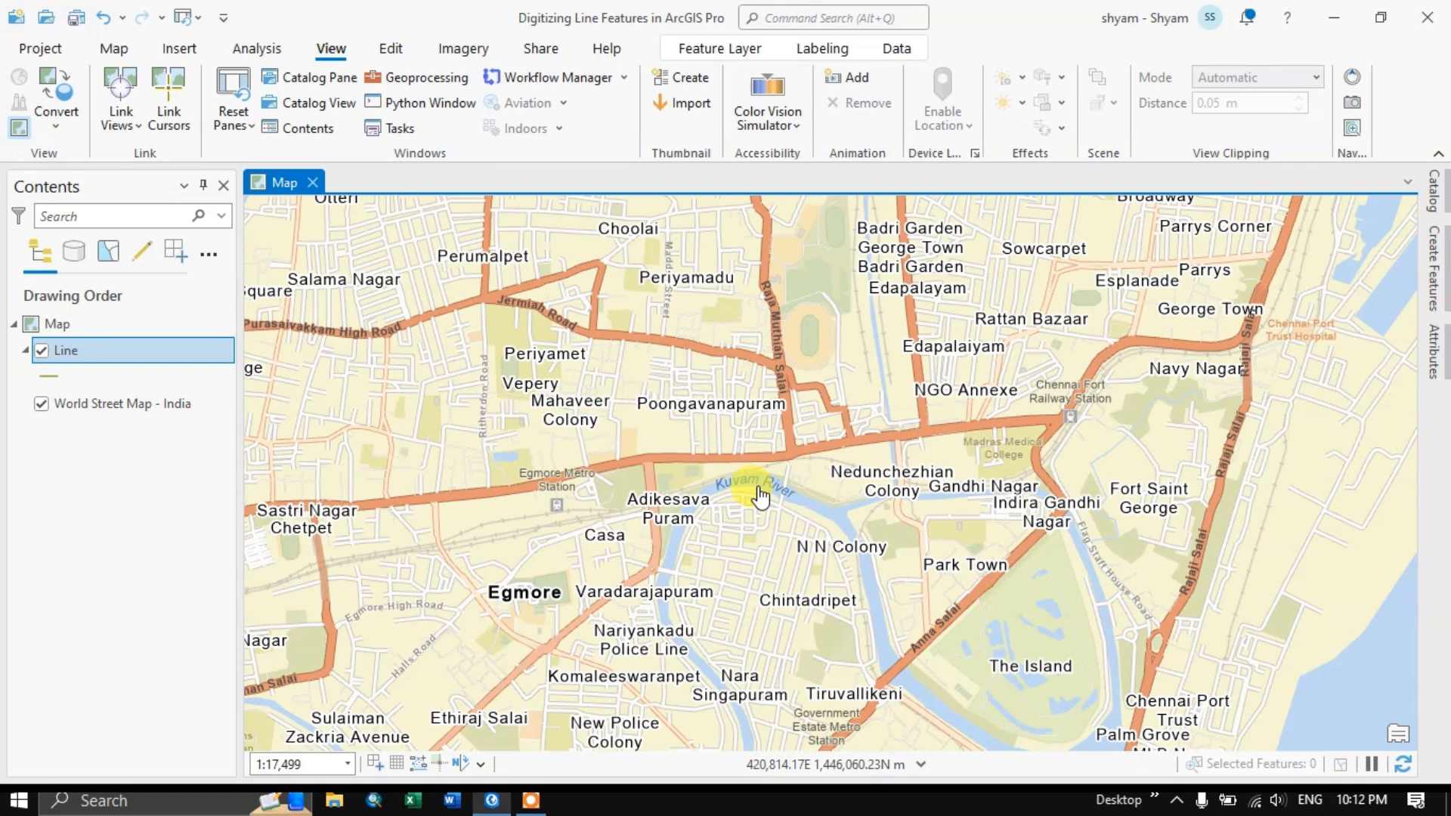
Start creating a feature from the Line layer's template with the straight Line construction tool
click(399, 57)
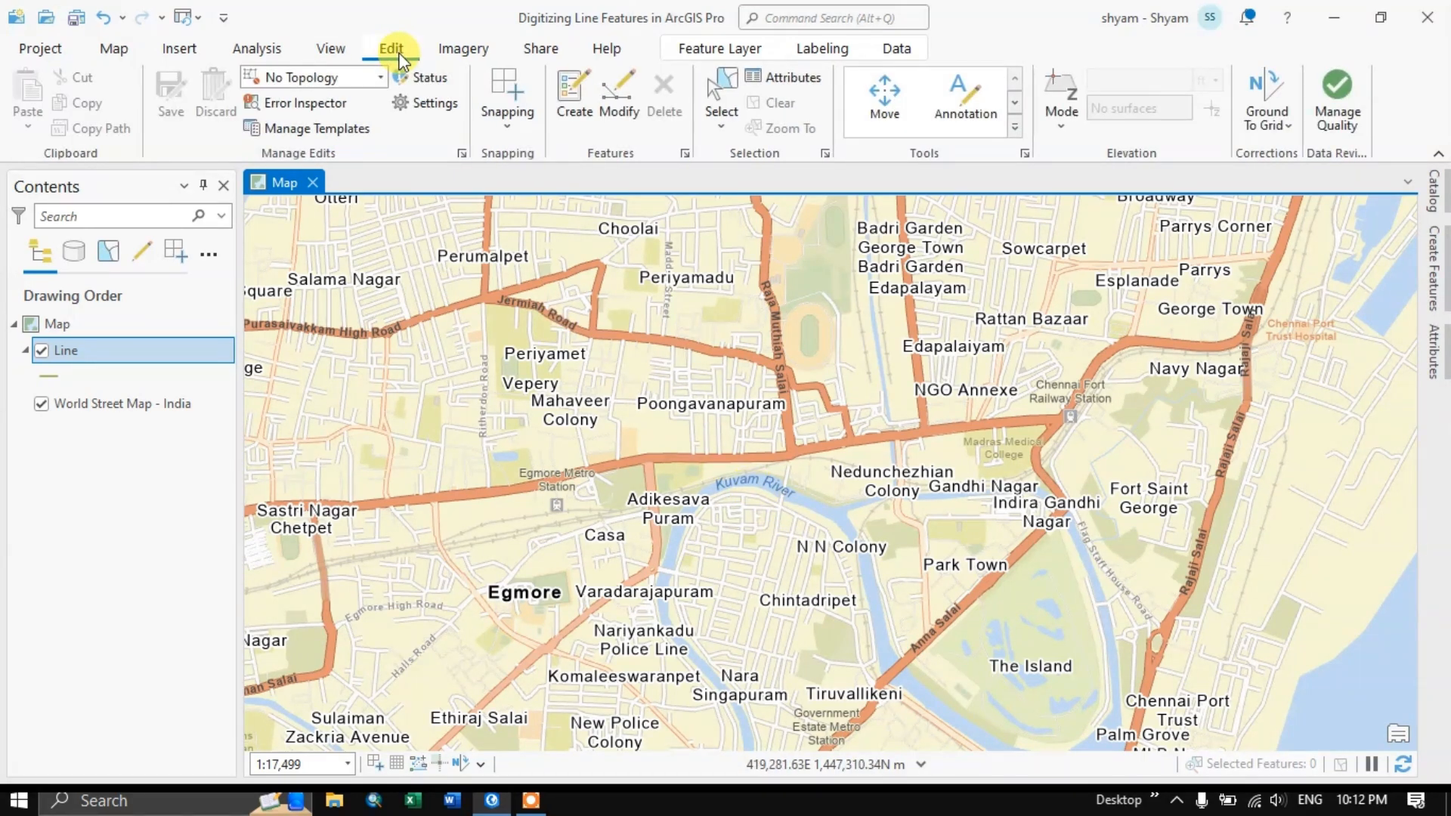
click(576, 106)
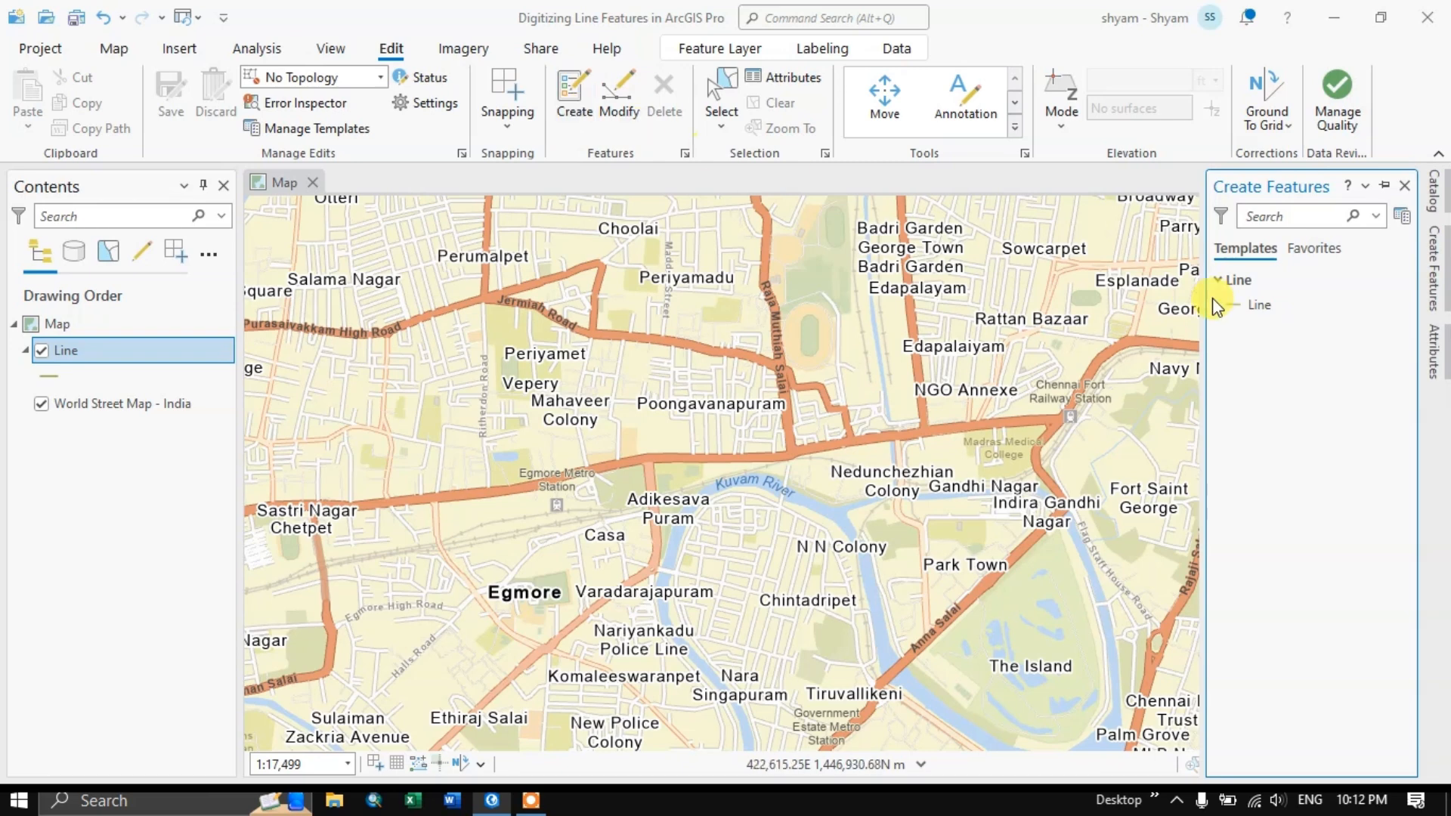
click(1243, 305)
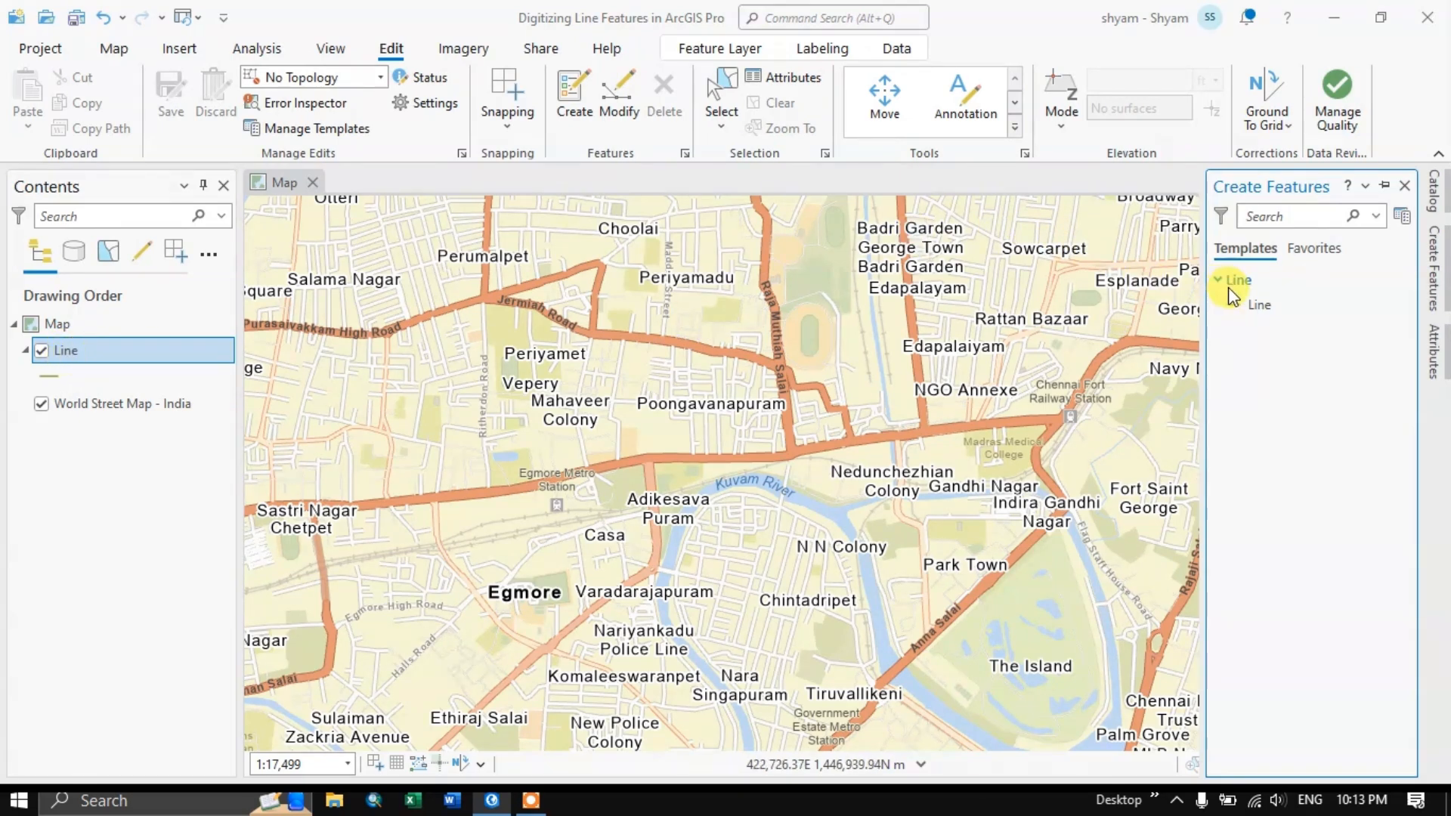
click(1263, 314)
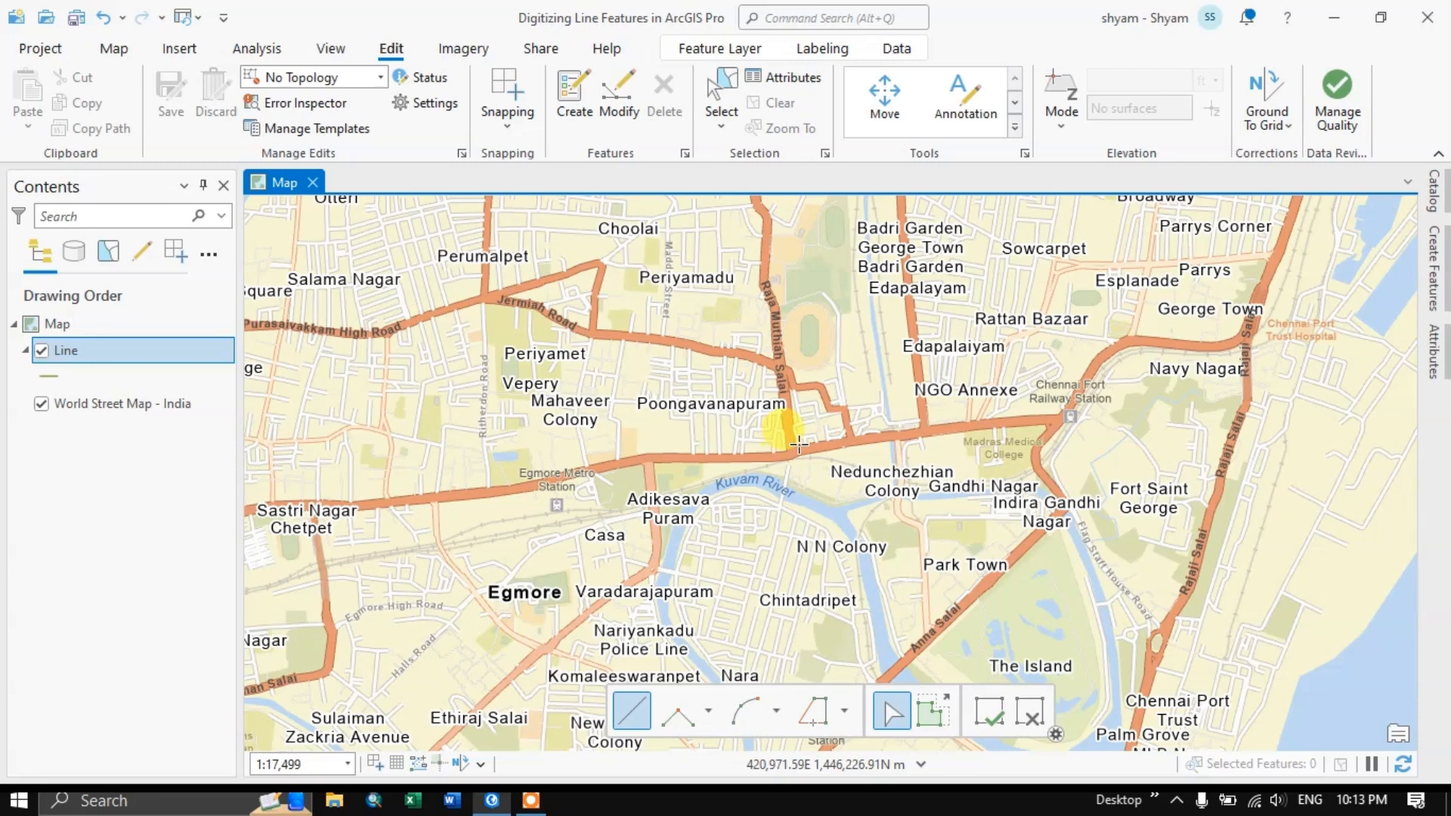
click(1433, 276)
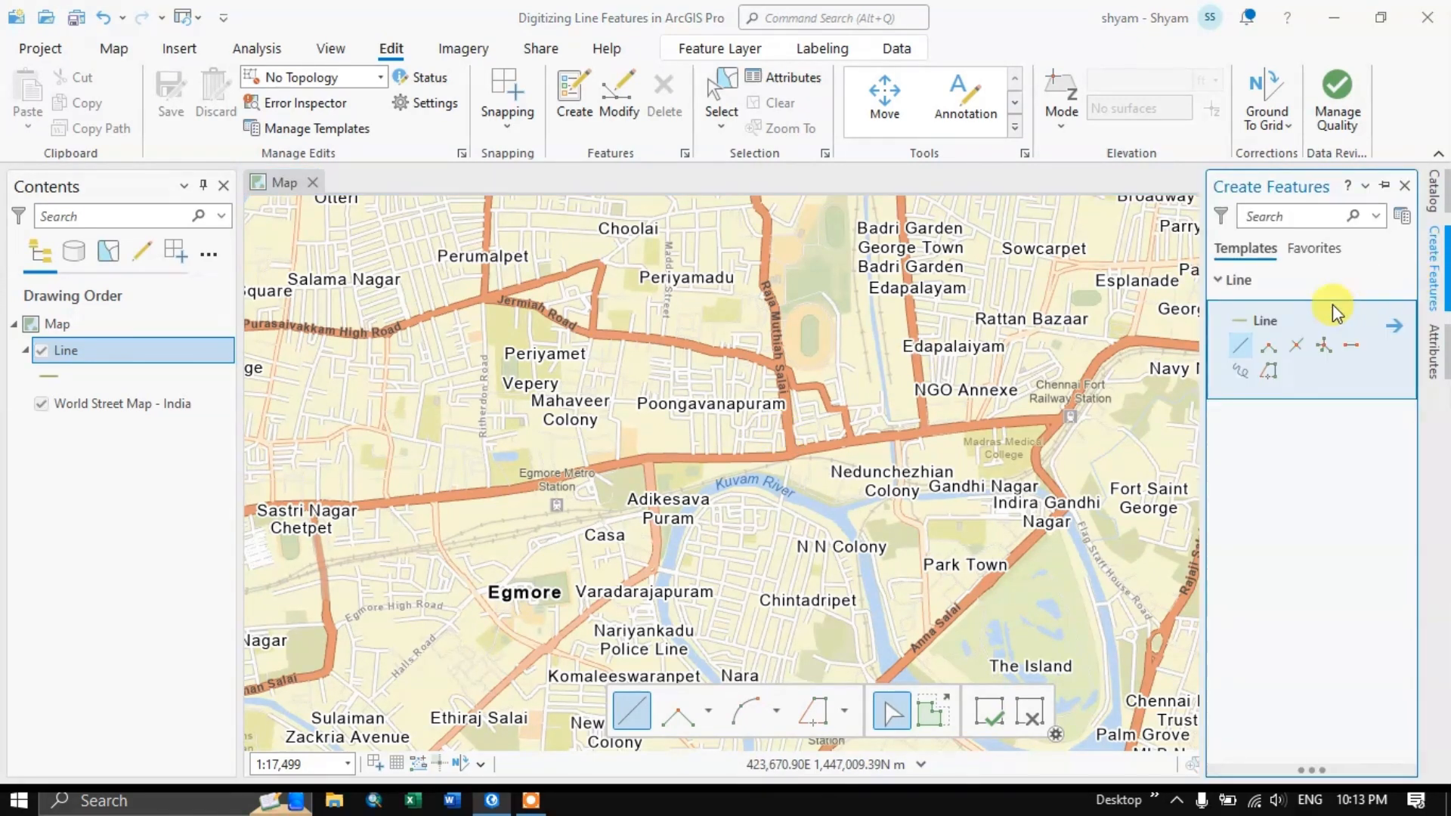
click(1243, 350)
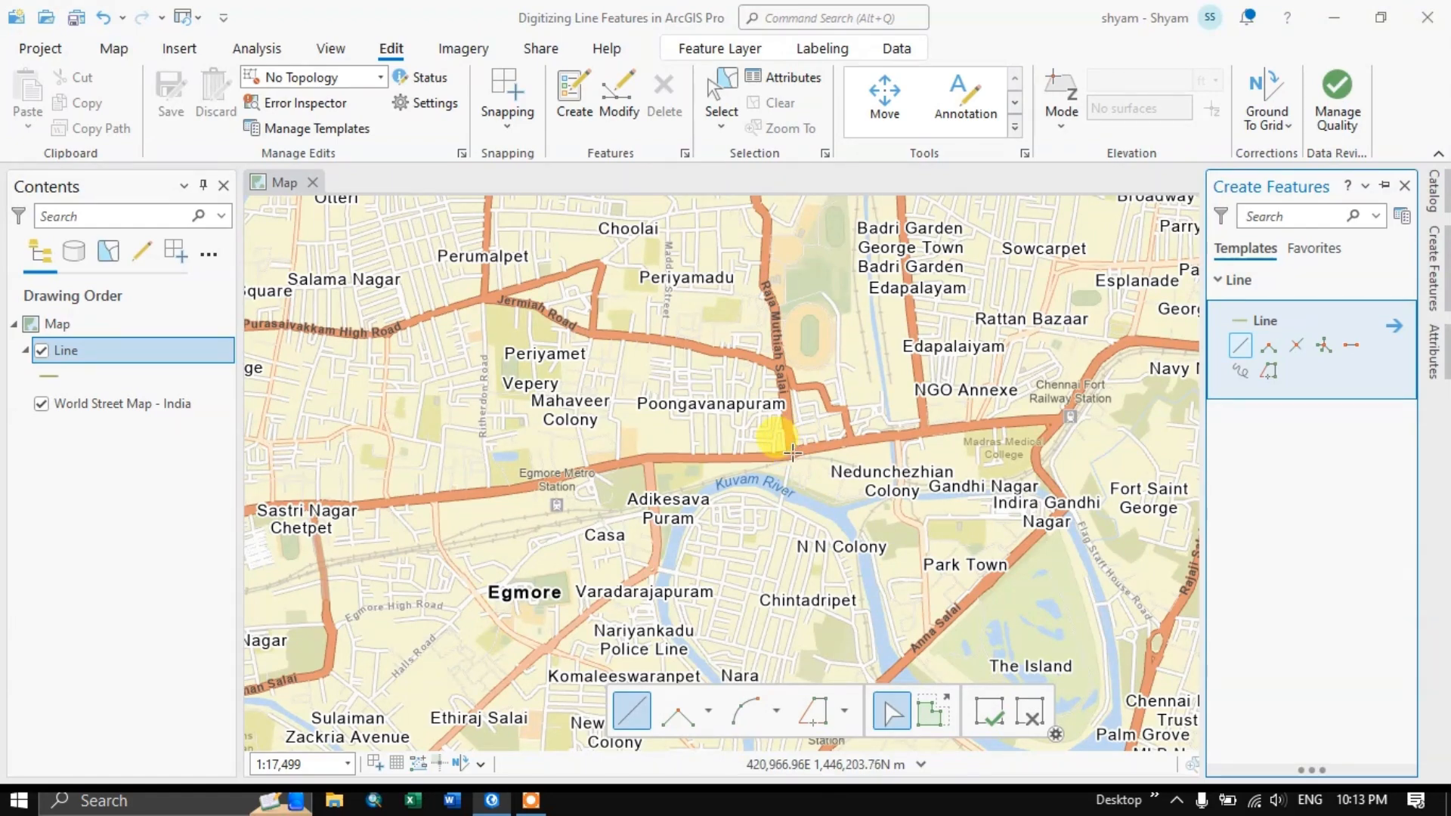
Begin digitizing the northern carriageway of EVR Periyar Salai, placing vertices westward from the junction by Chennai Fort Railway Station
scroll(787, 361, down, 3)
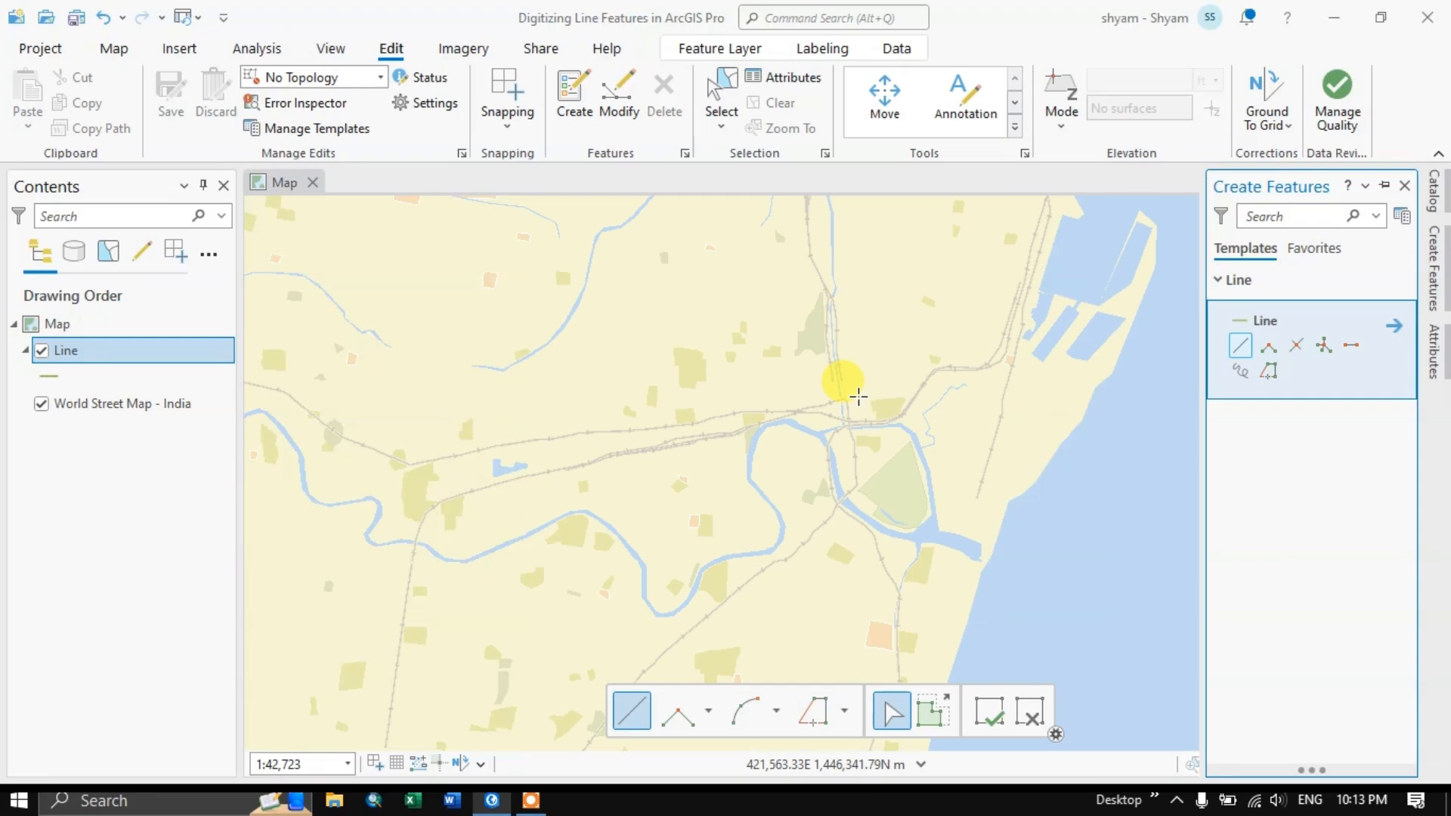
scroll(882, 411, up, 4)
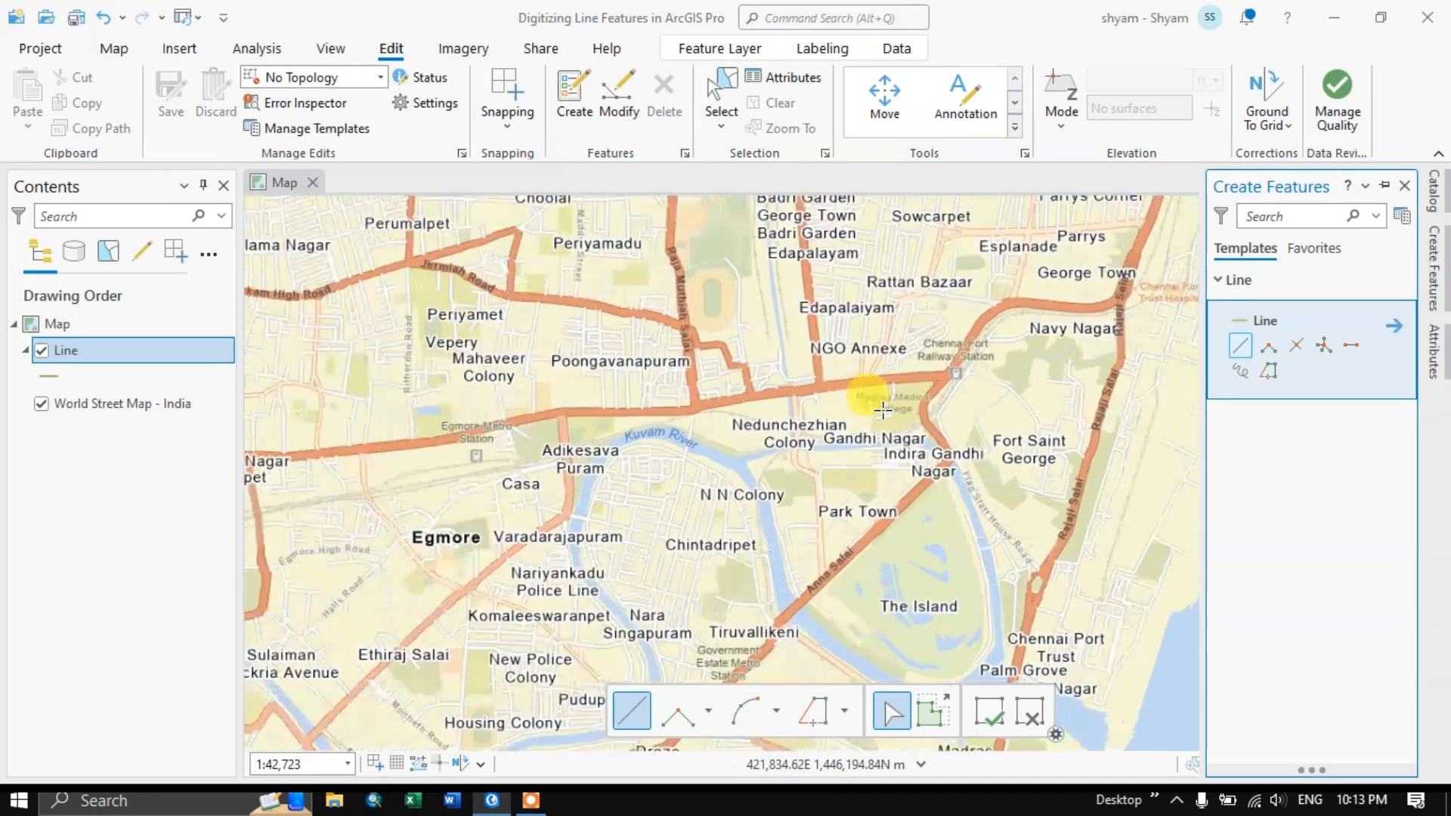
scroll(1062, 278, up, 3)
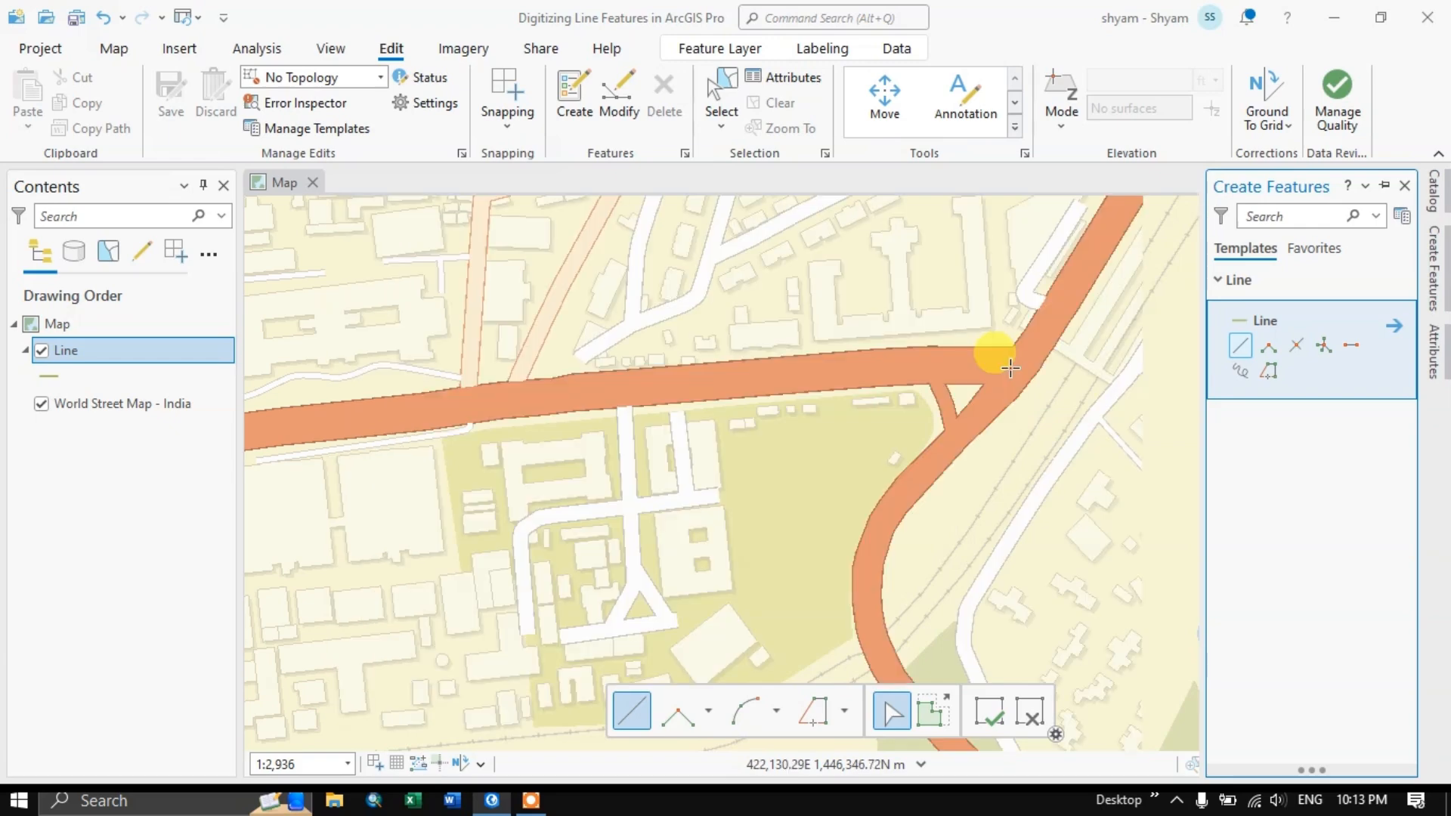
scroll(1009, 367, up, 3)
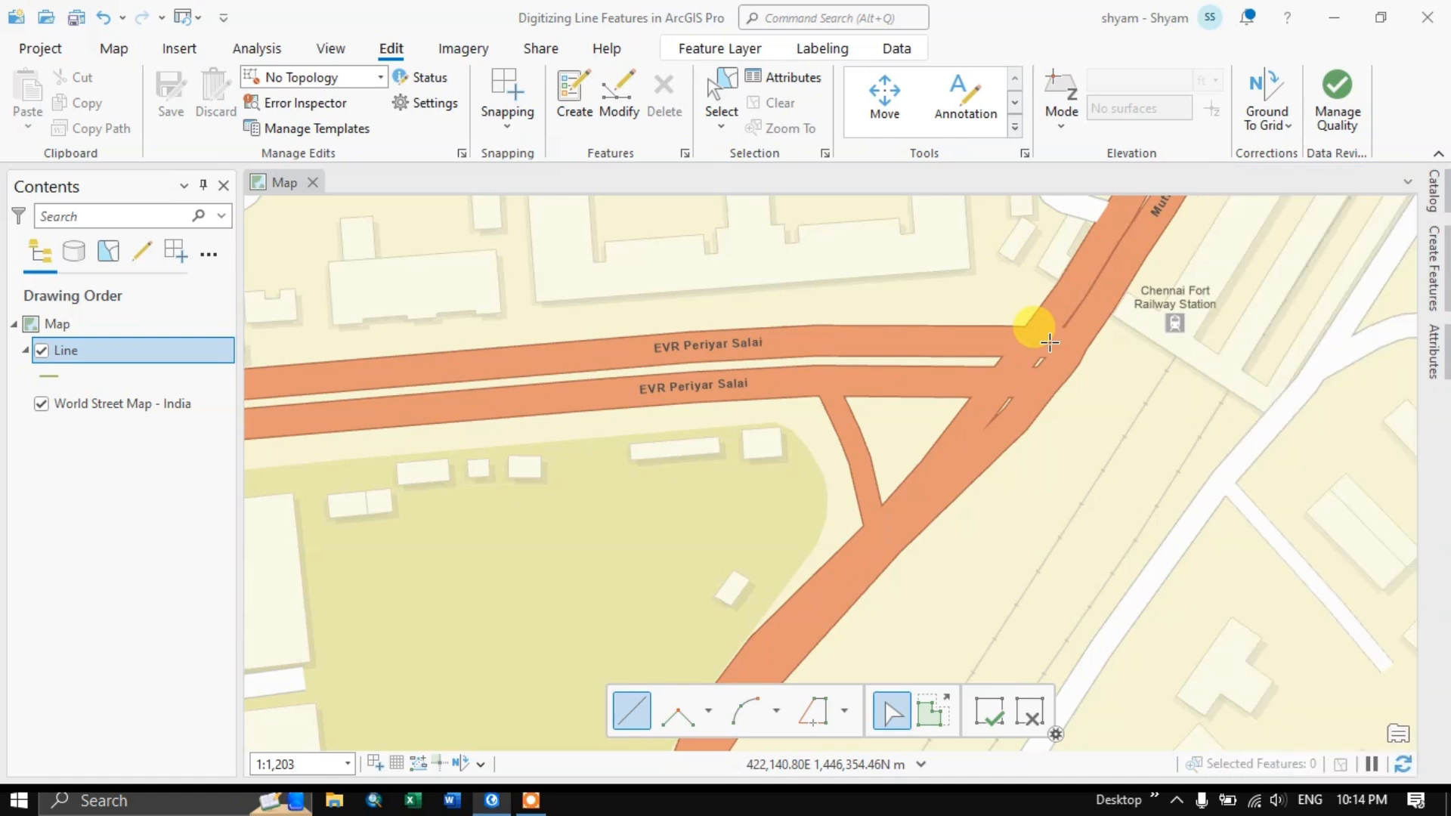
click(1046, 342)
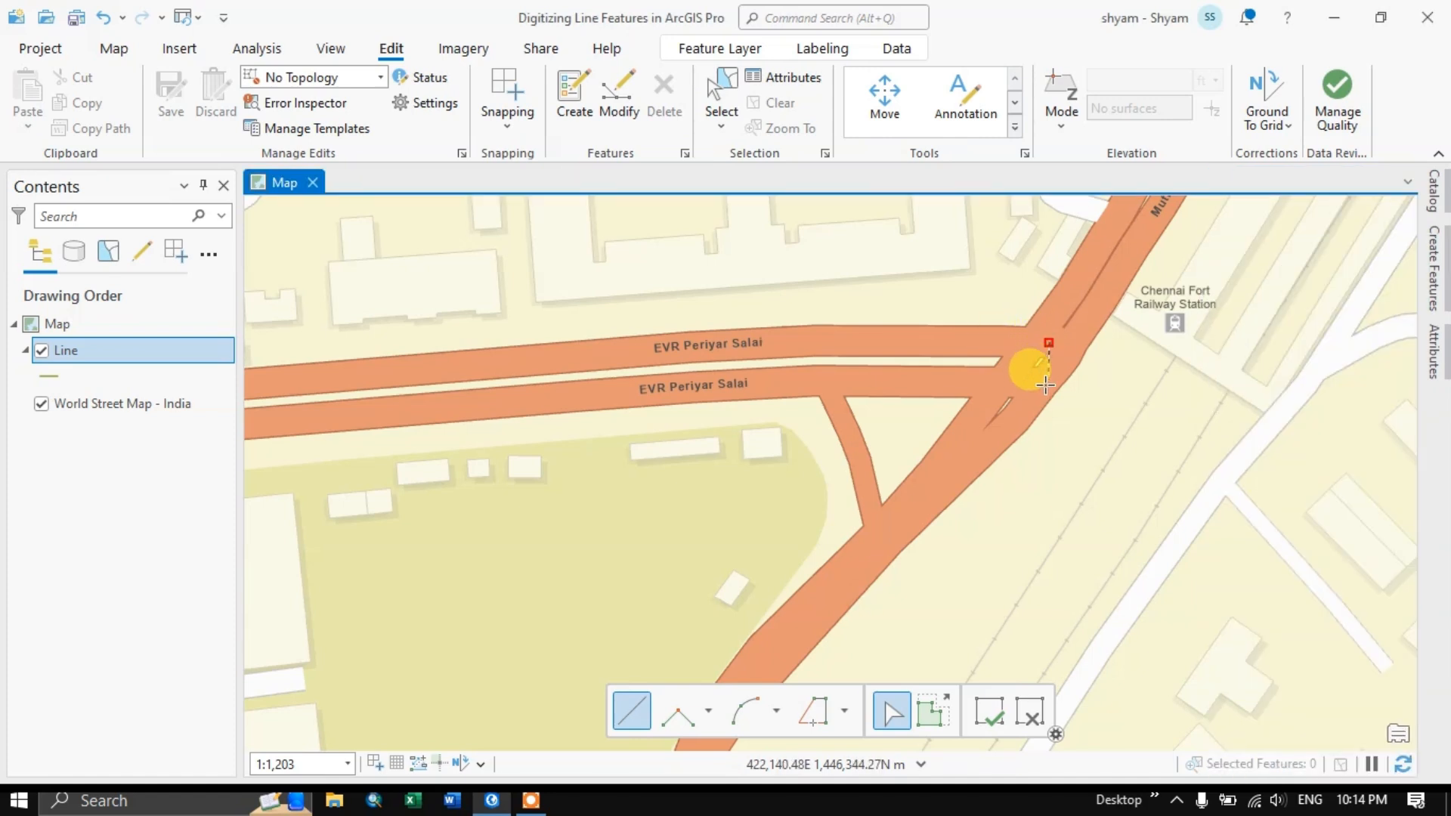
click(803, 342)
click(658, 350)
click(475, 366)
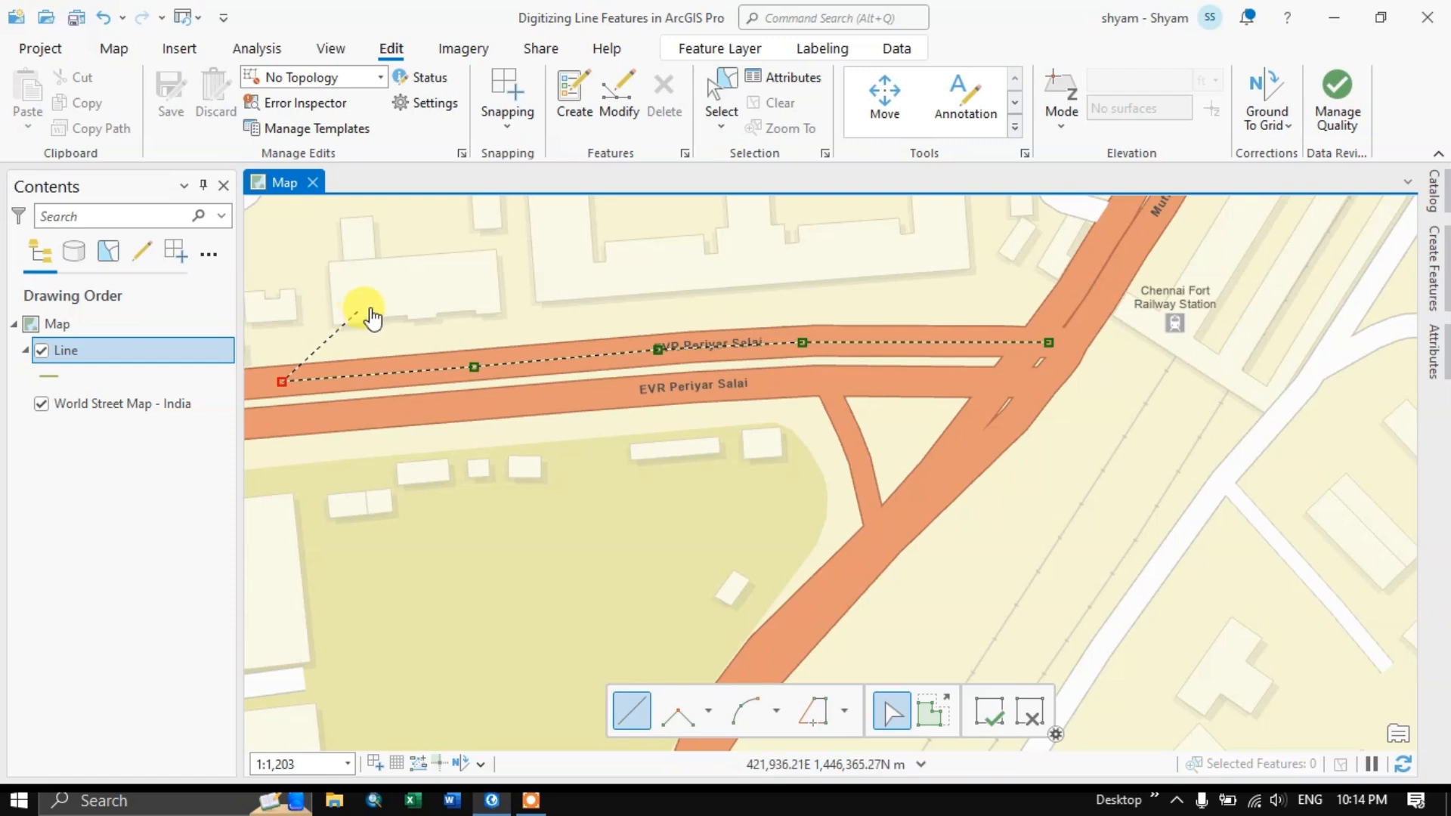
Continue the line west along the northern carriageway, following its slight bend past the two side roads joining from the north
mouse_move(398, 307)
mouse_down()
mouse_move(770, 293)
mouse_move(934, 306)
mouse_move(959, 350)
mouse_move(1029, 356)
mouse_up()
mouse_move(745, 350)
mouse_down()
mouse_move(867, 363)
mouse_move(786, 343)
mouse_move(457, 356)
mouse_up()
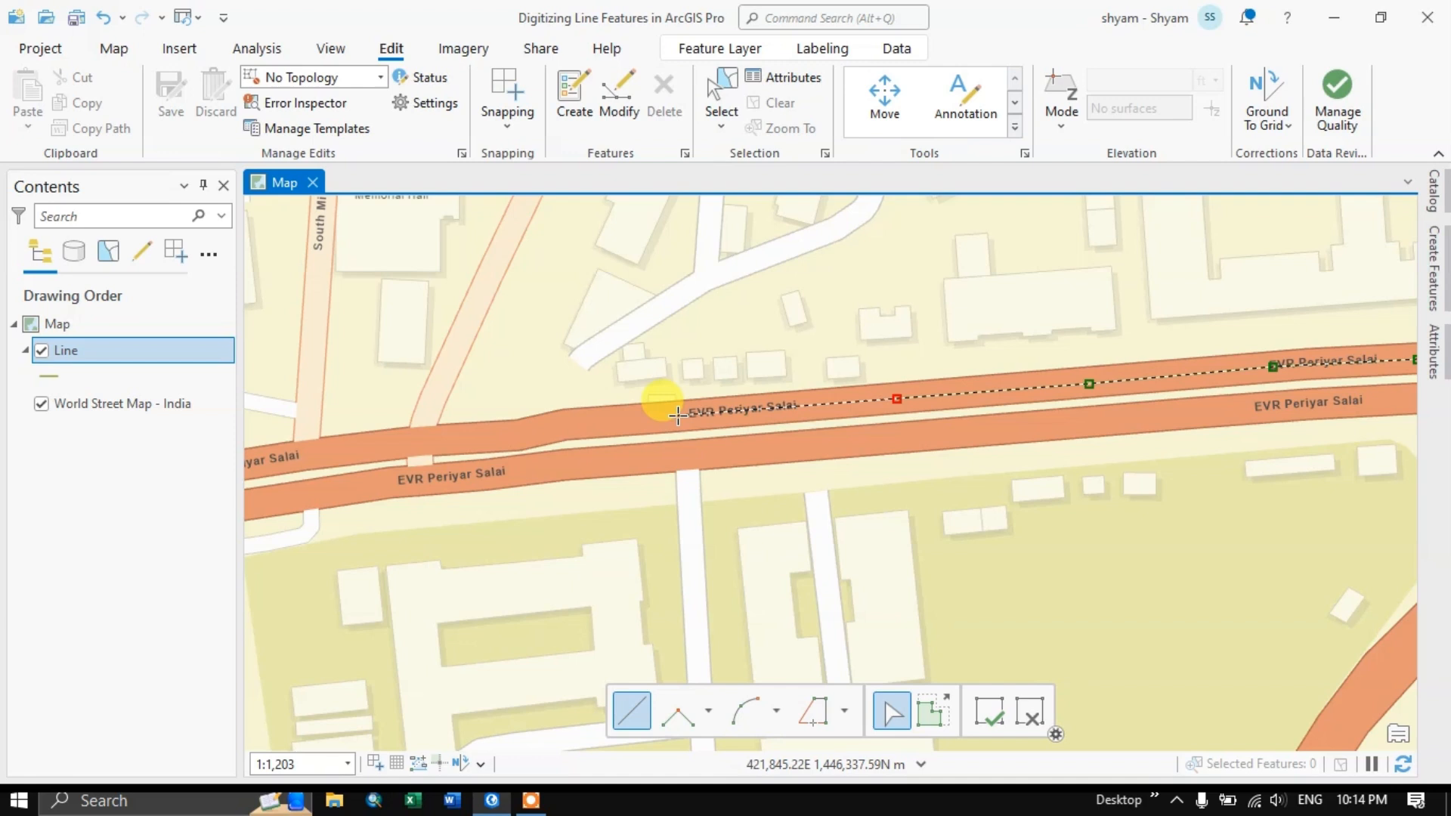
drag(721, 334, 926, 314)
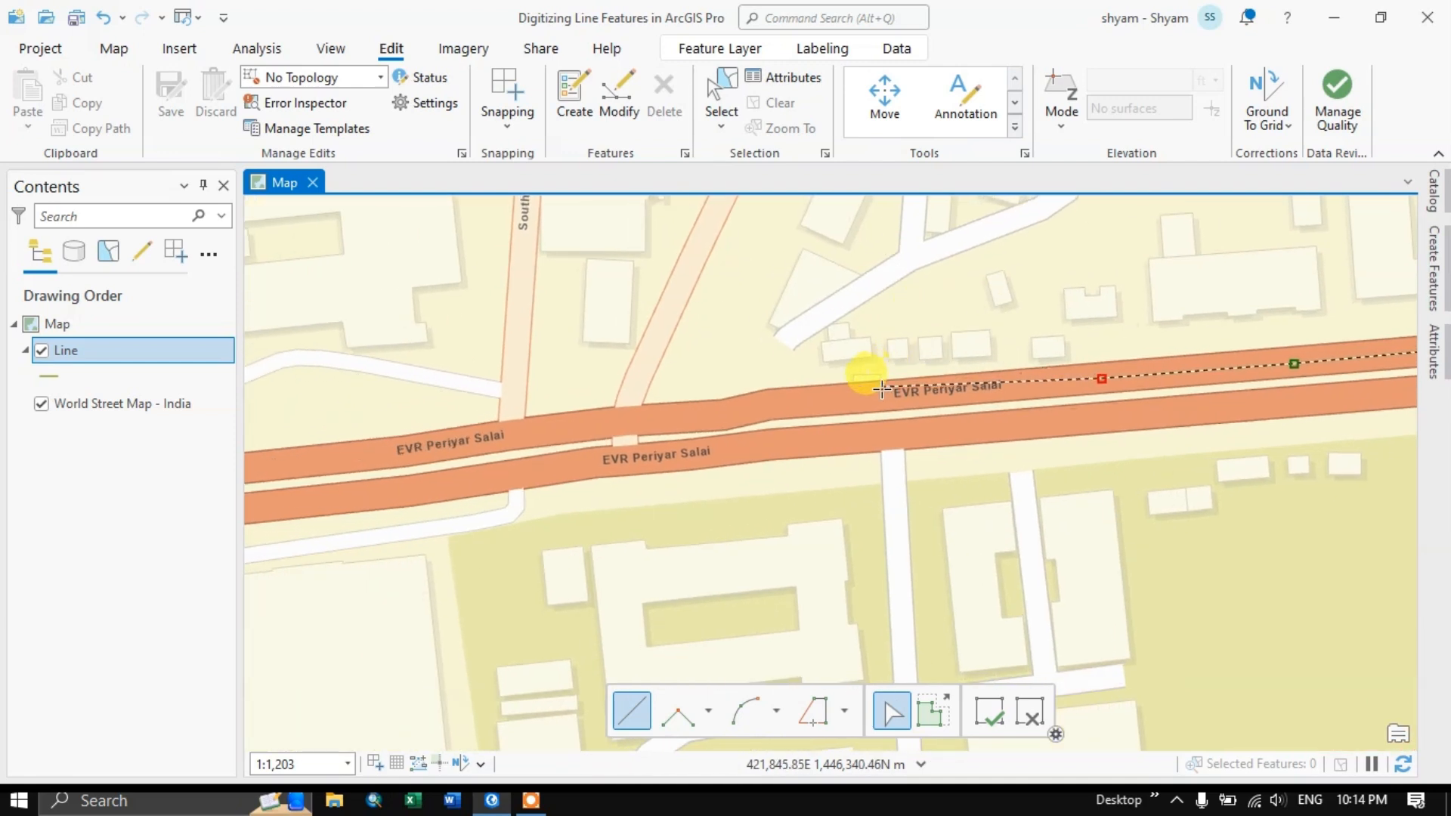
click(869, 399)
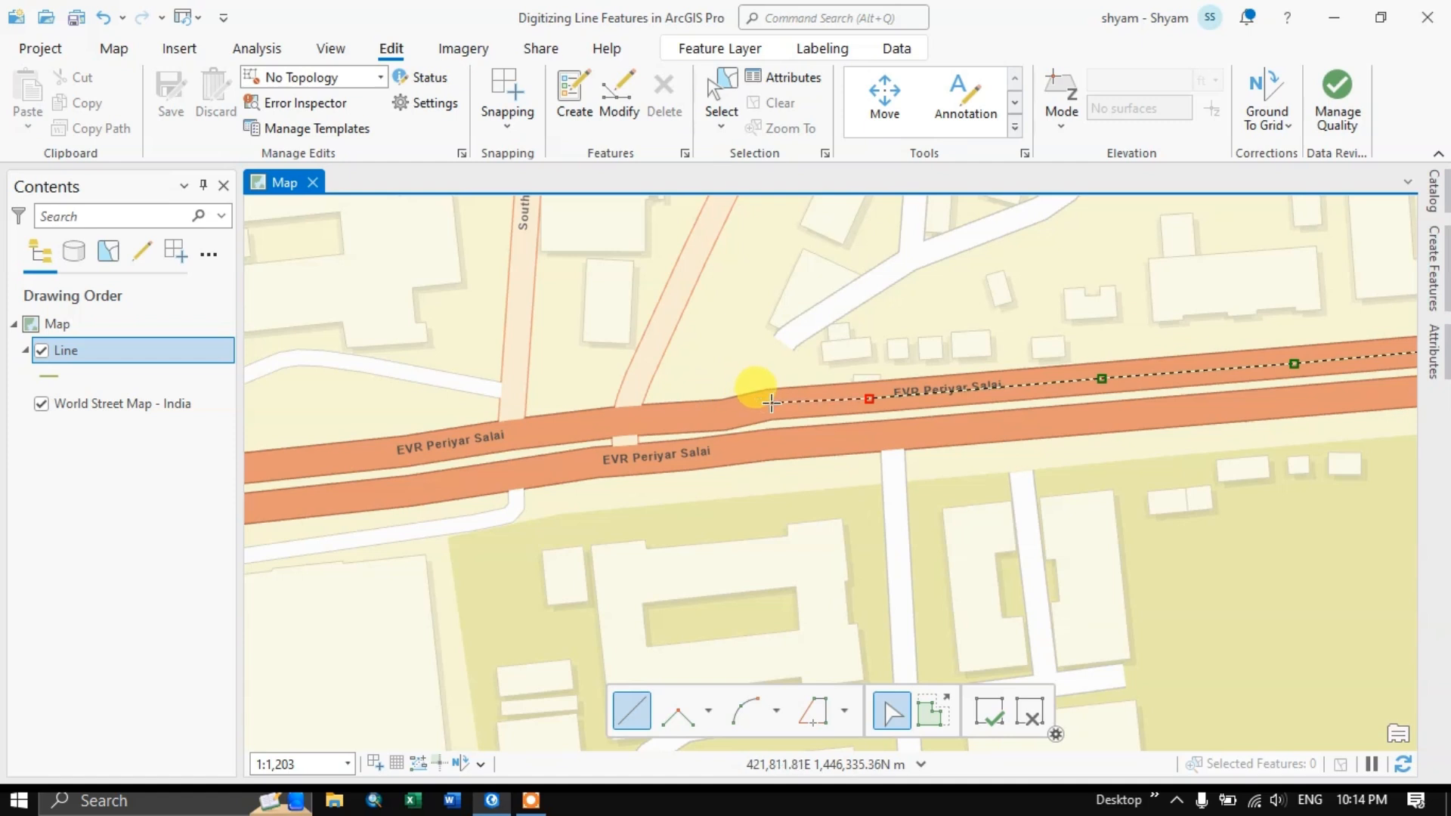
click(724, 417)
click(625, 423)
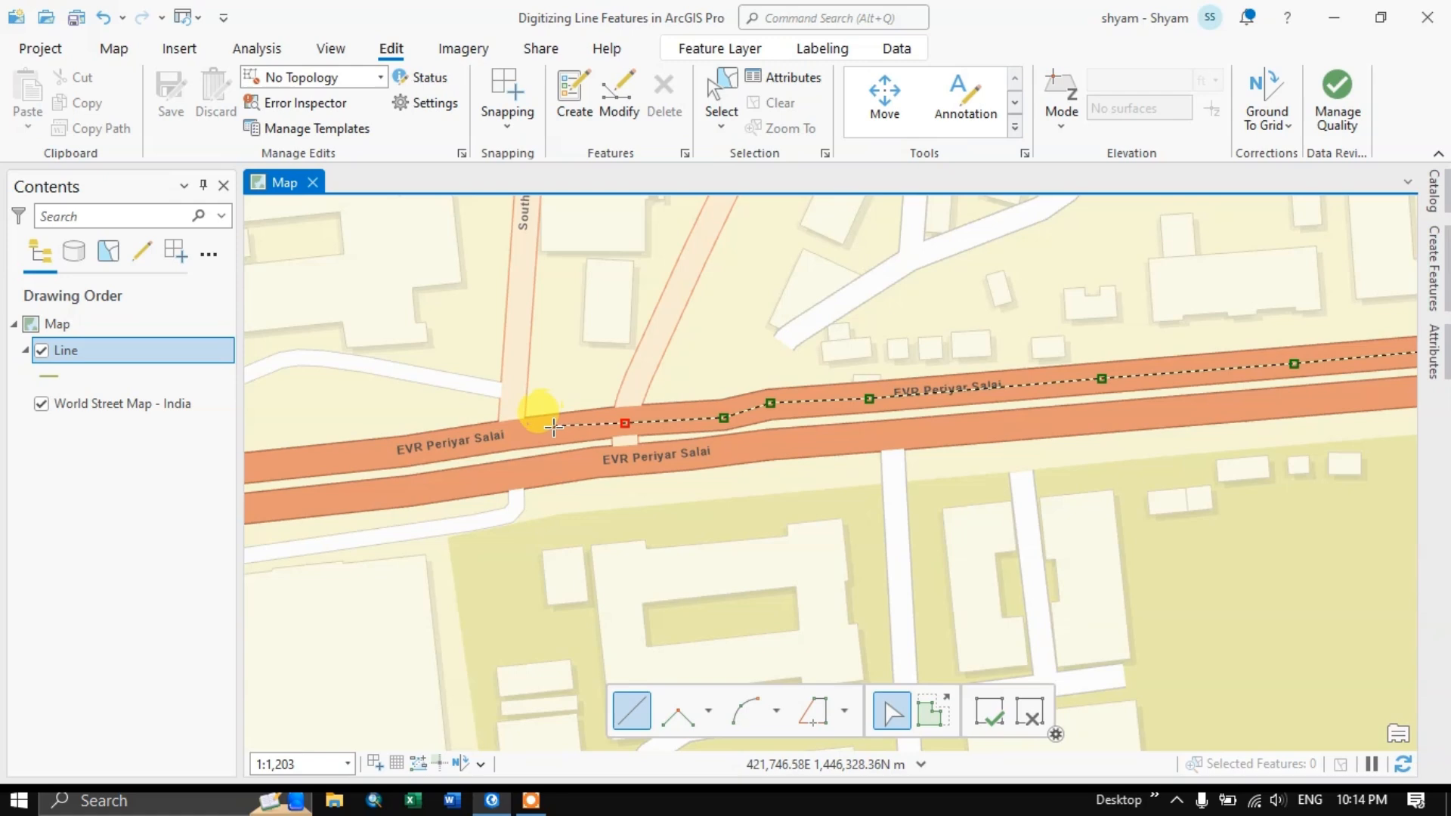
click(433, 449)
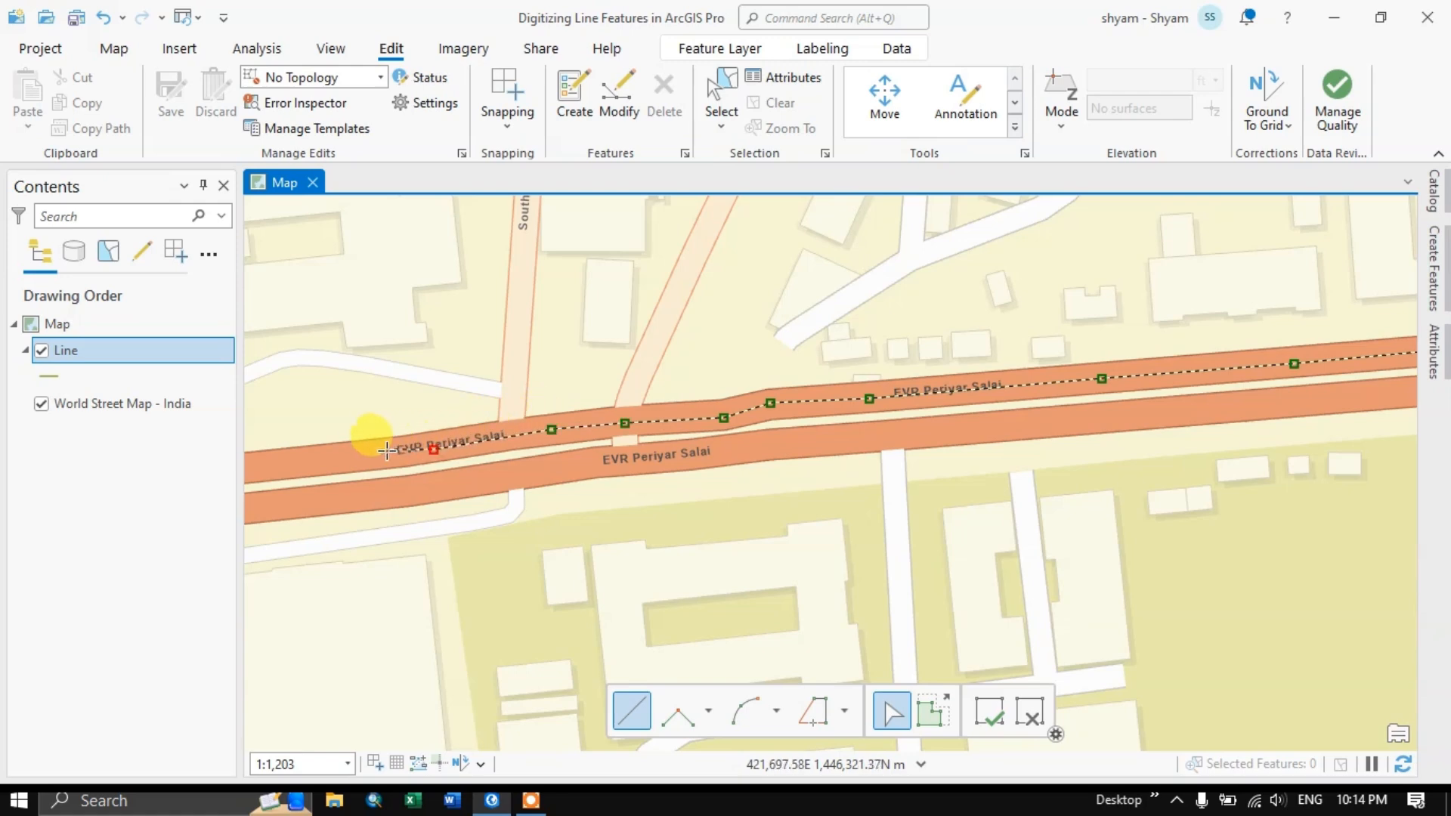
Continue the line west along the northern carriageway past Rajiv Gandhi Government Memorial Hospital to the junction east of Central Metro Station
drag(389, 459, 1094, 328)
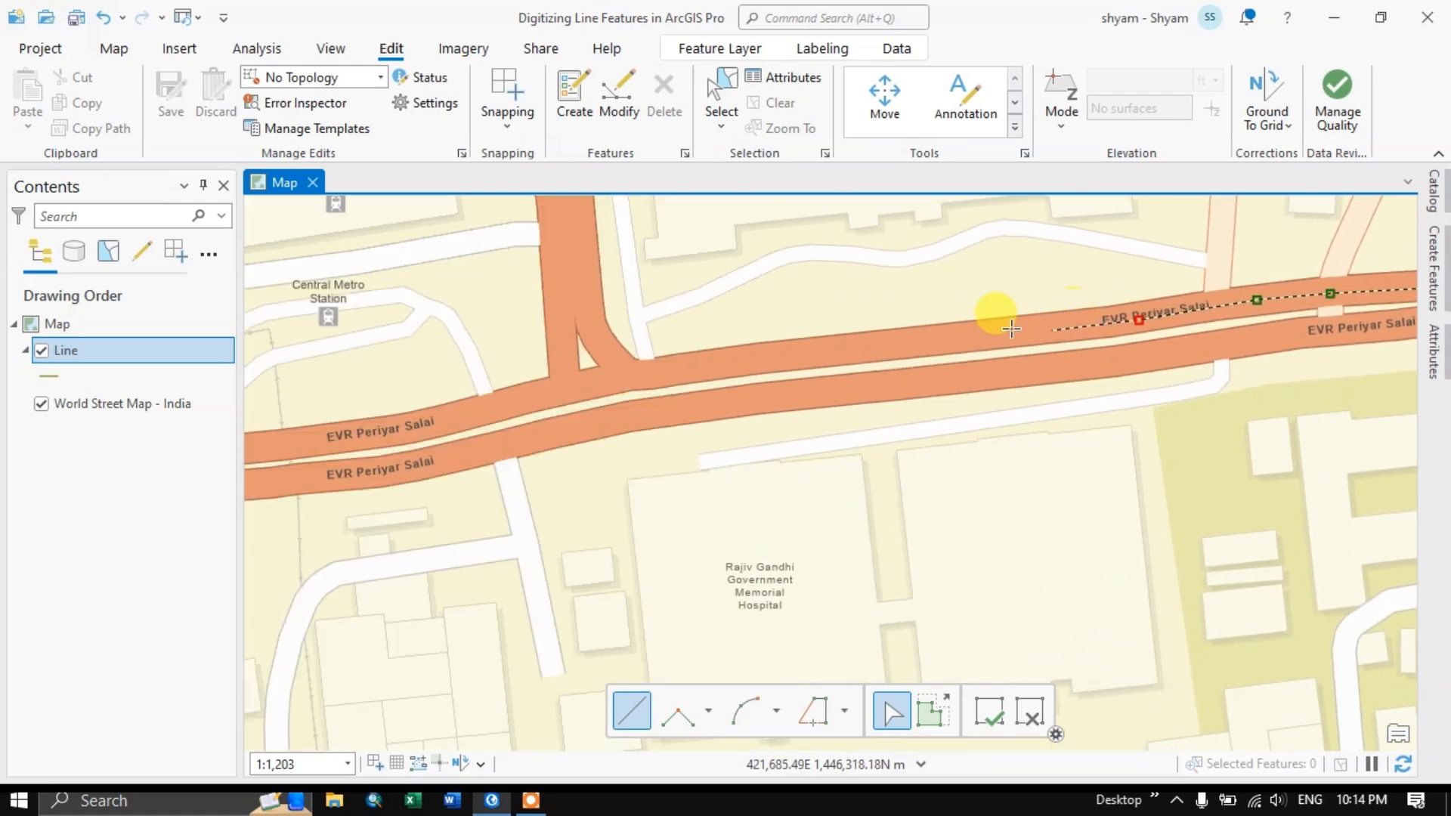
click(861, 350)
click(679, 372)
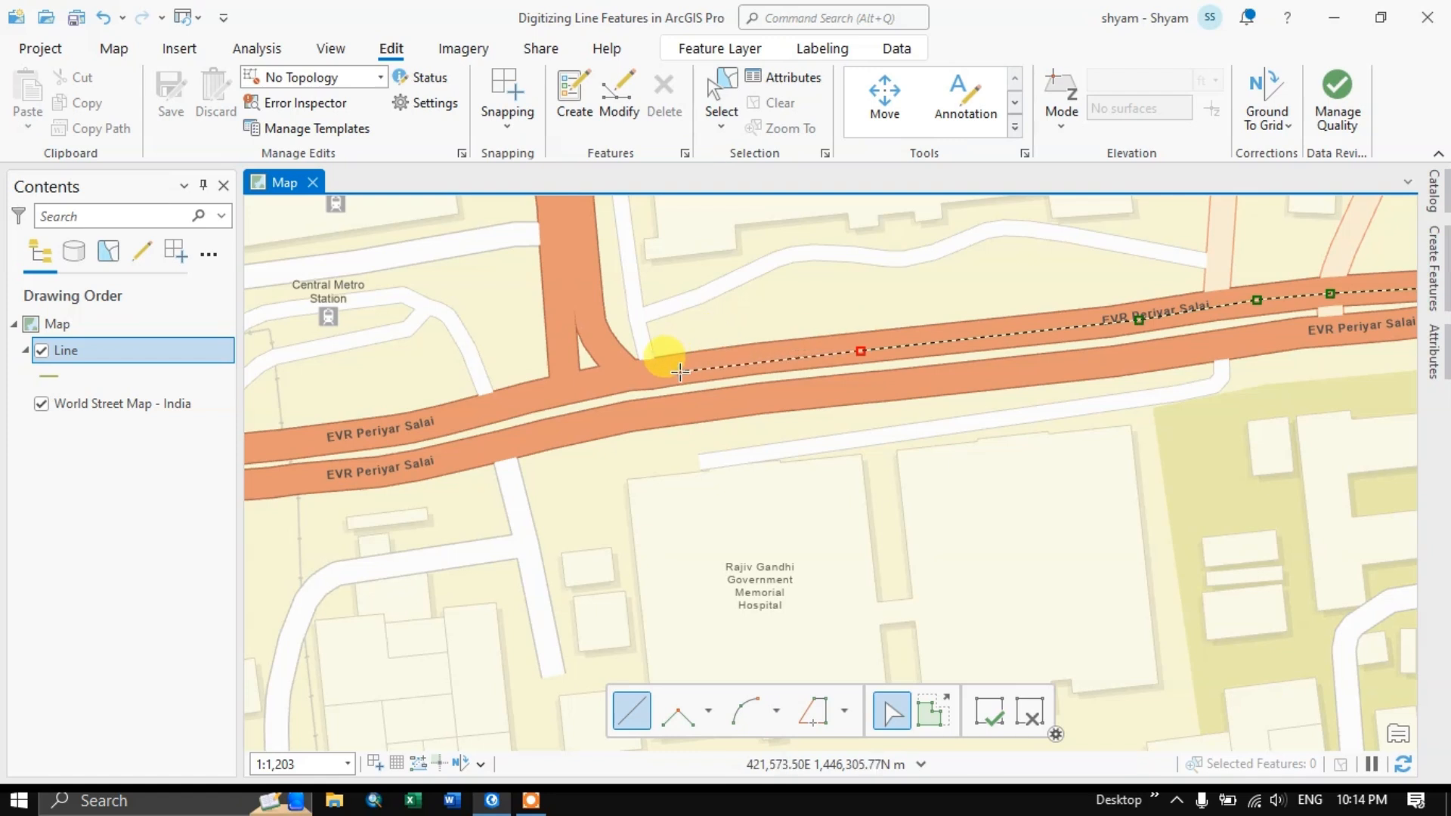
click(559, 390)
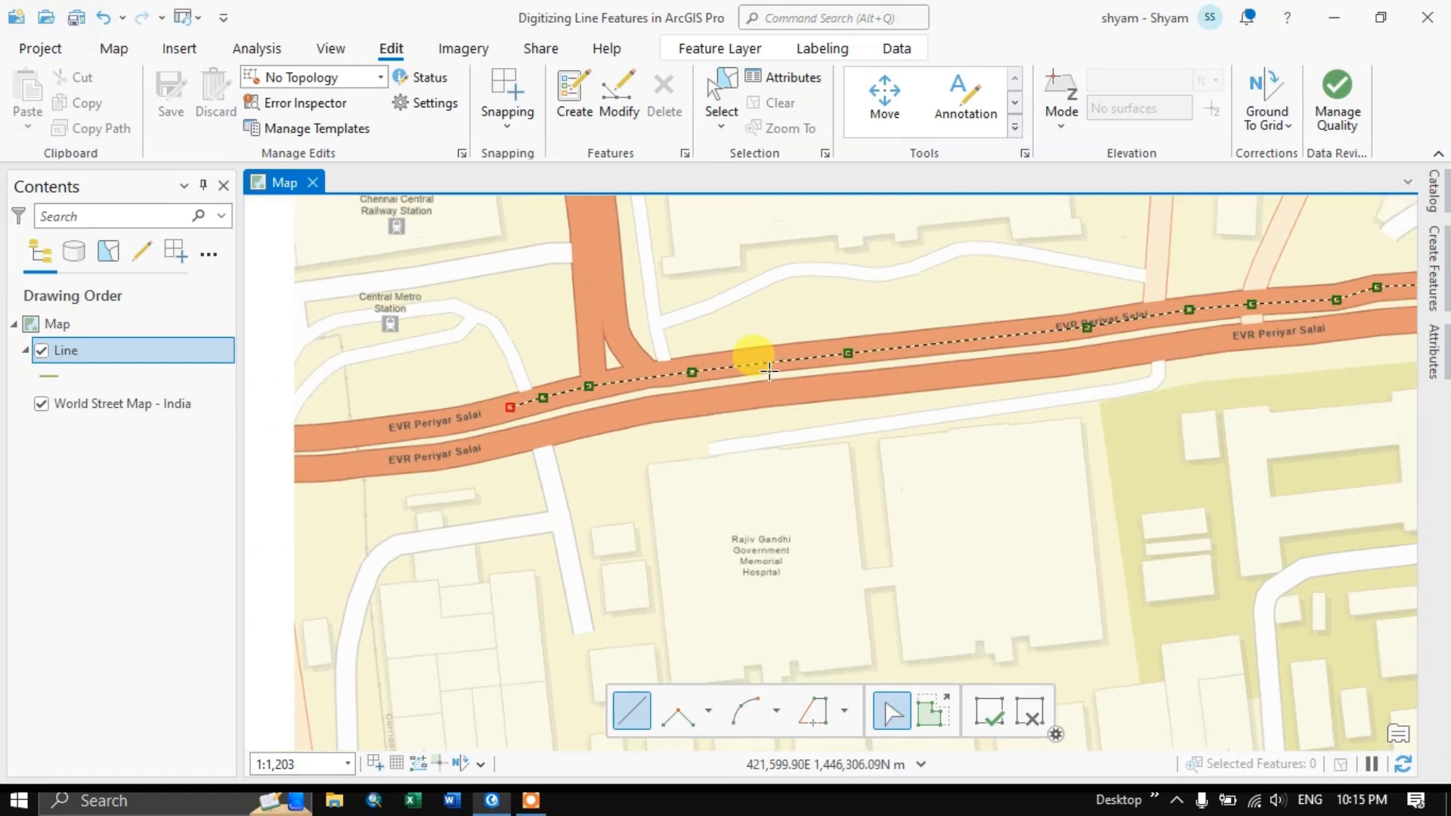
Extend the line west past Central Metro Station and across the canal to the start of the curved side road
scroll(751, 356, down, 4)
scroll(673, 385, up, 4)
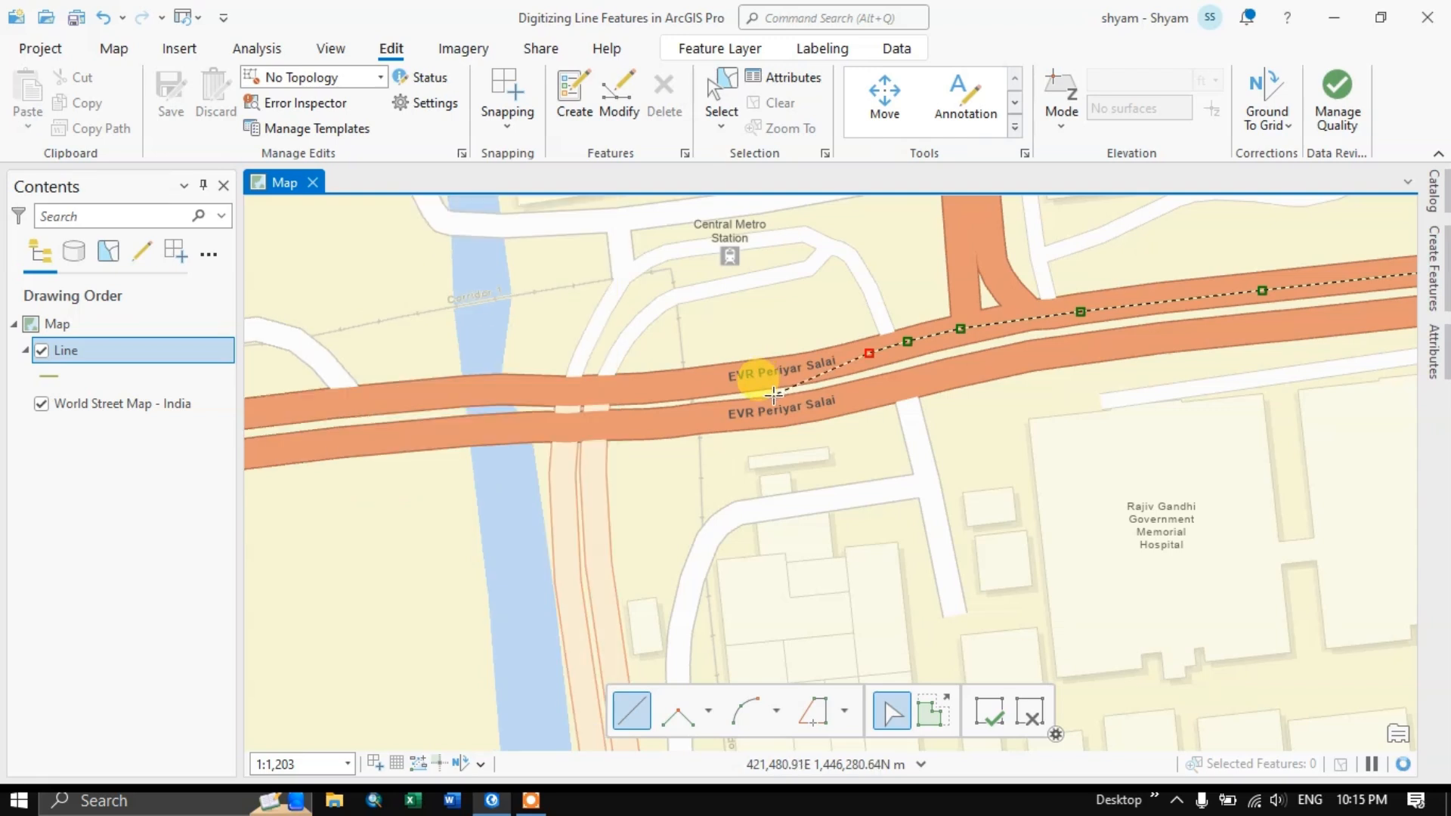
click(792, 370)
click(666, 383)
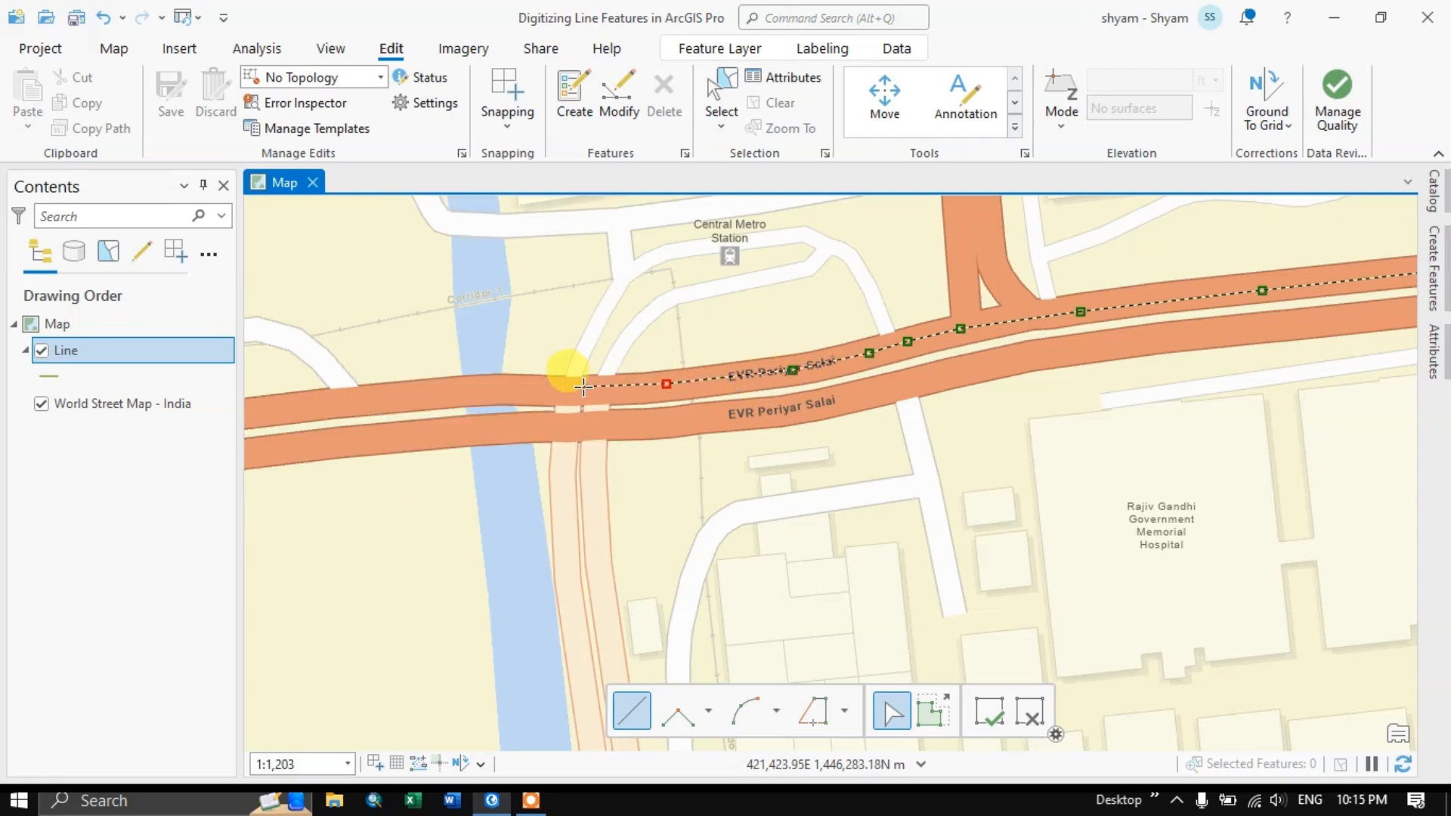
click(528, 384)
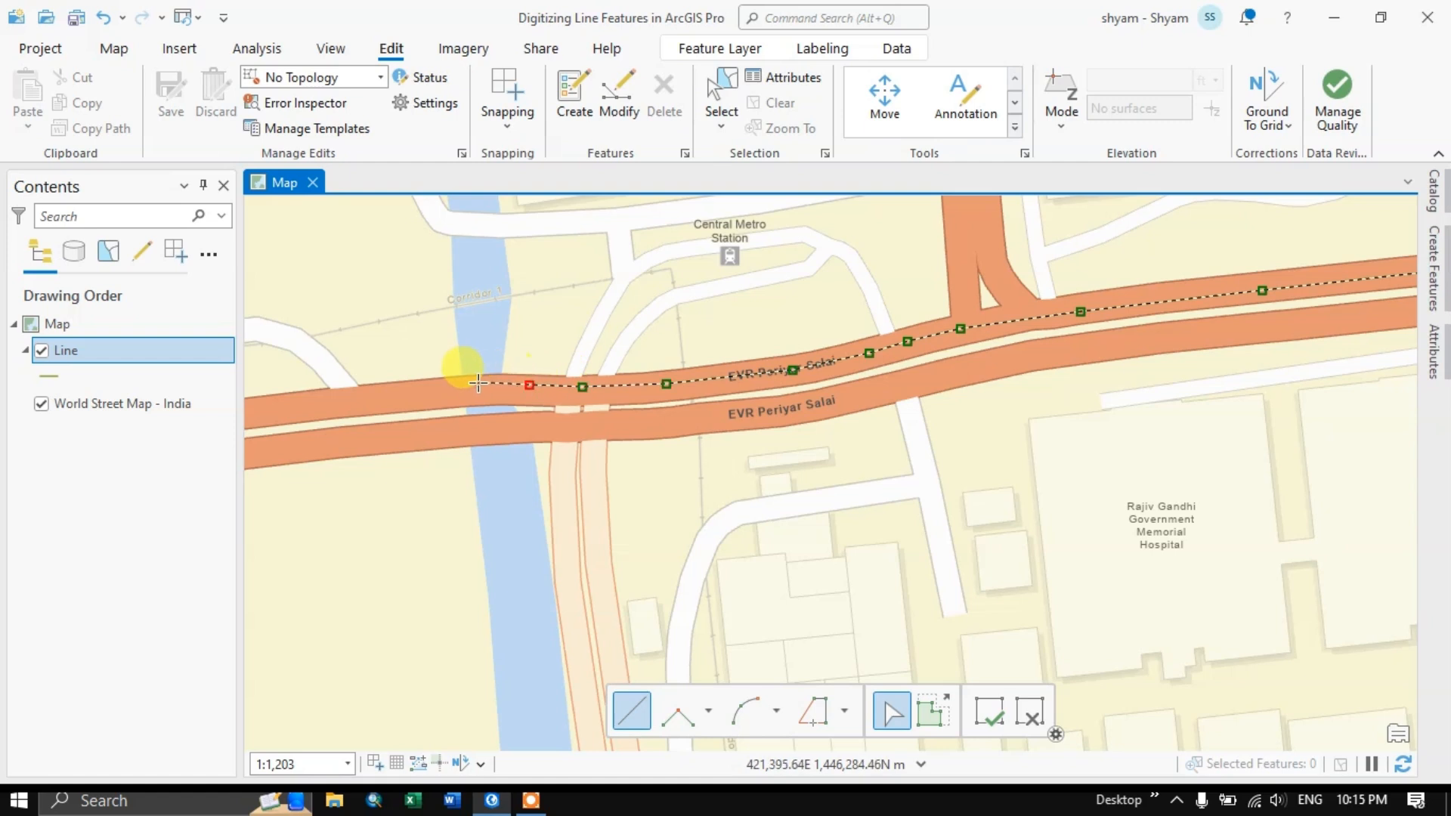
click(459, 388)
click(387, 395)
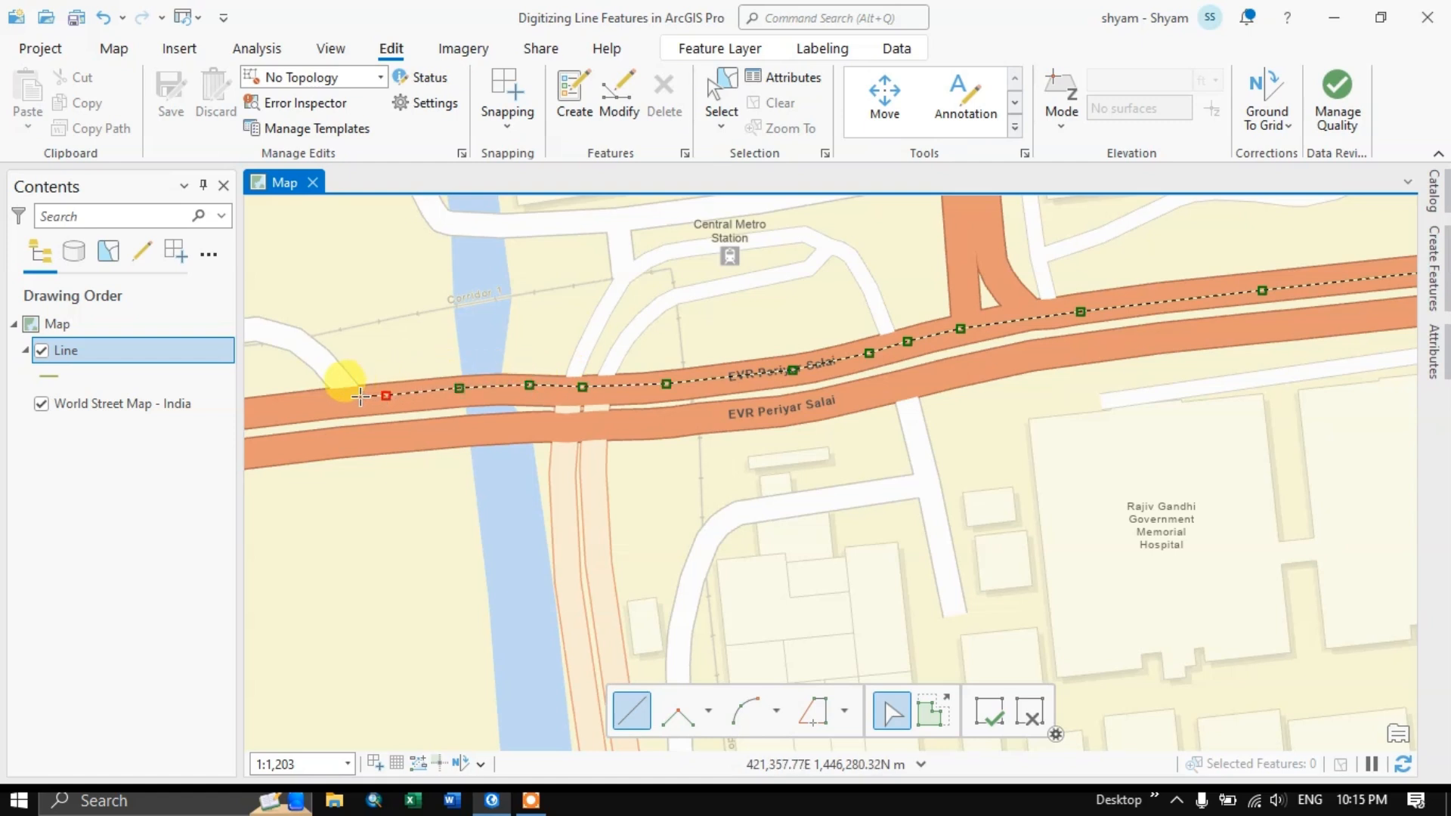
click(349, 399)
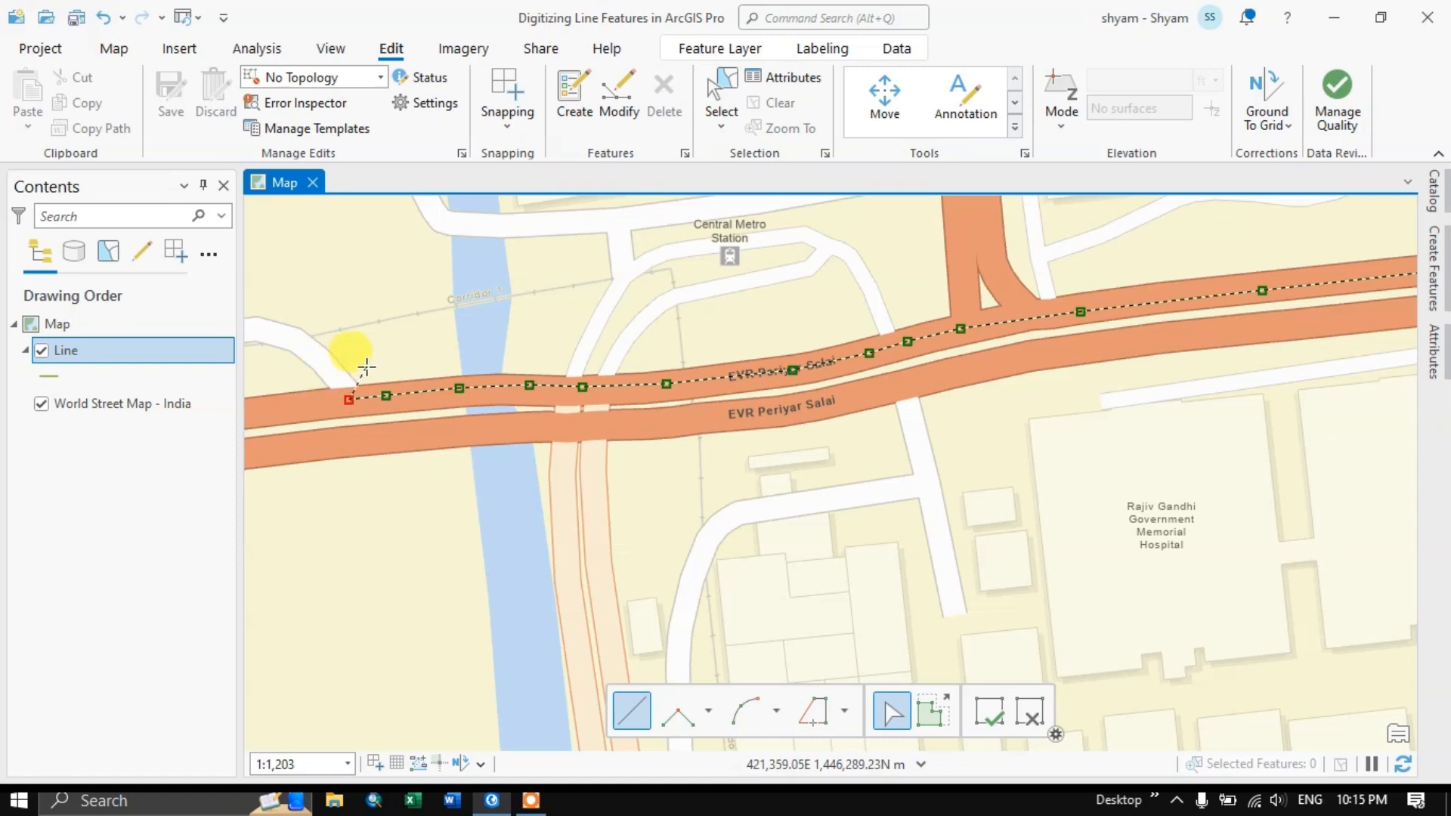
Trace the curved side road north of EVR Periyar Salai, rejoin the carriageway and continue west past VP Hall Compound Road
drag(390, 383, 967, 417)
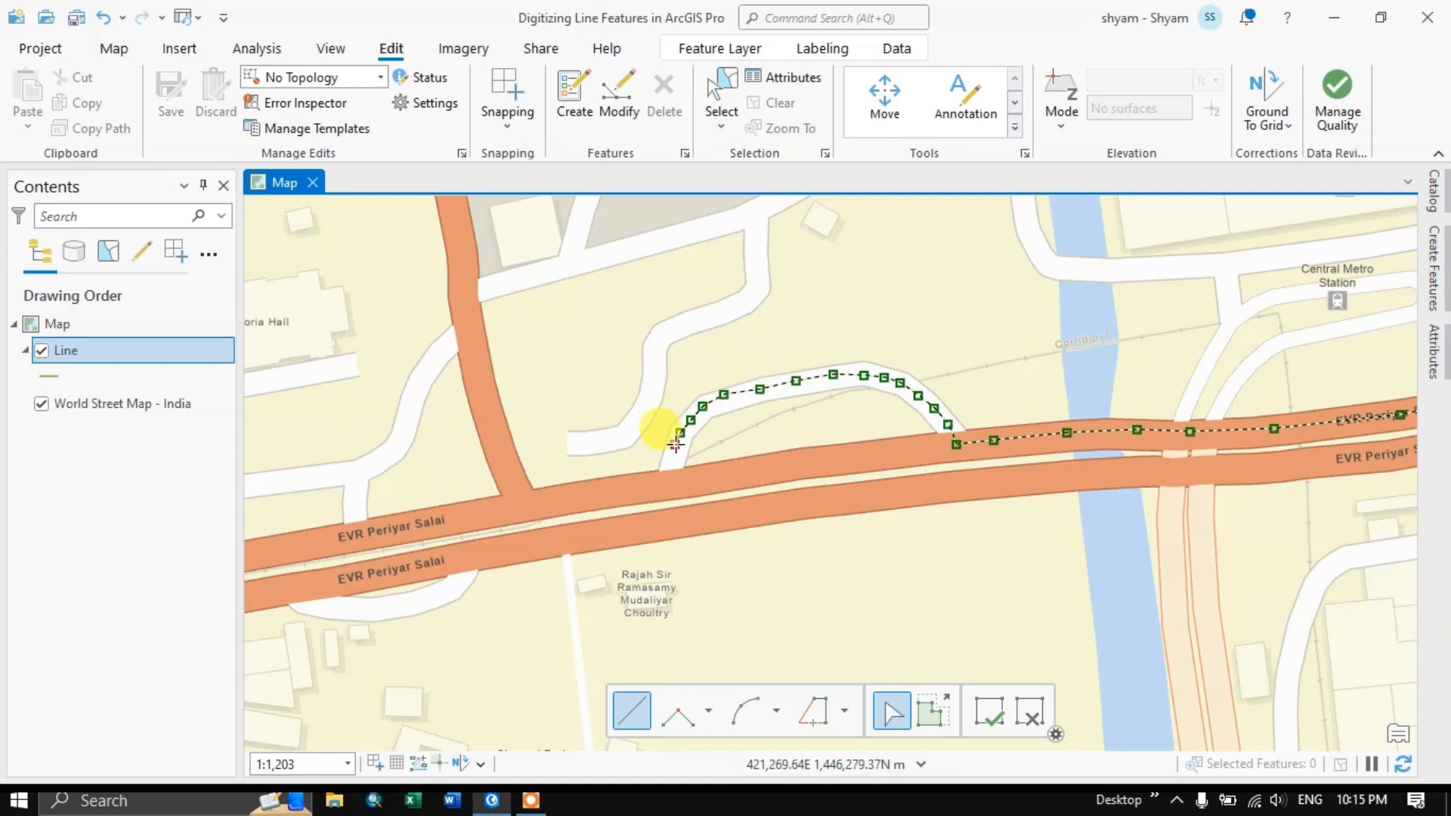
click(670, 478)
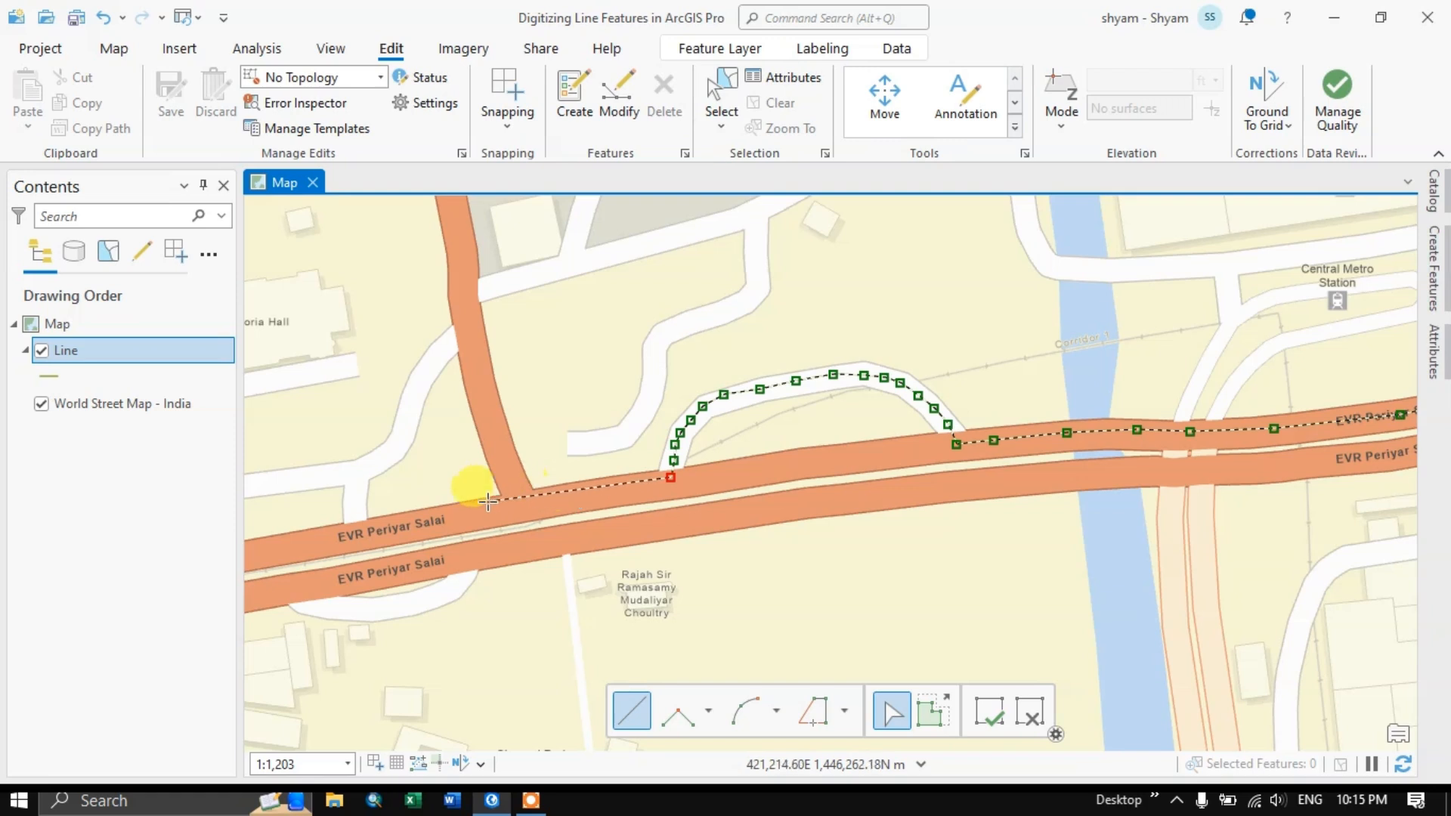
click(567, 497)
click(398, 528)
Extend the line along EVR Periyar Salai and around the bend through the Raja Muthiah Salai junction, placing closely spaced vertices
scroll(822, 470, down, 4)
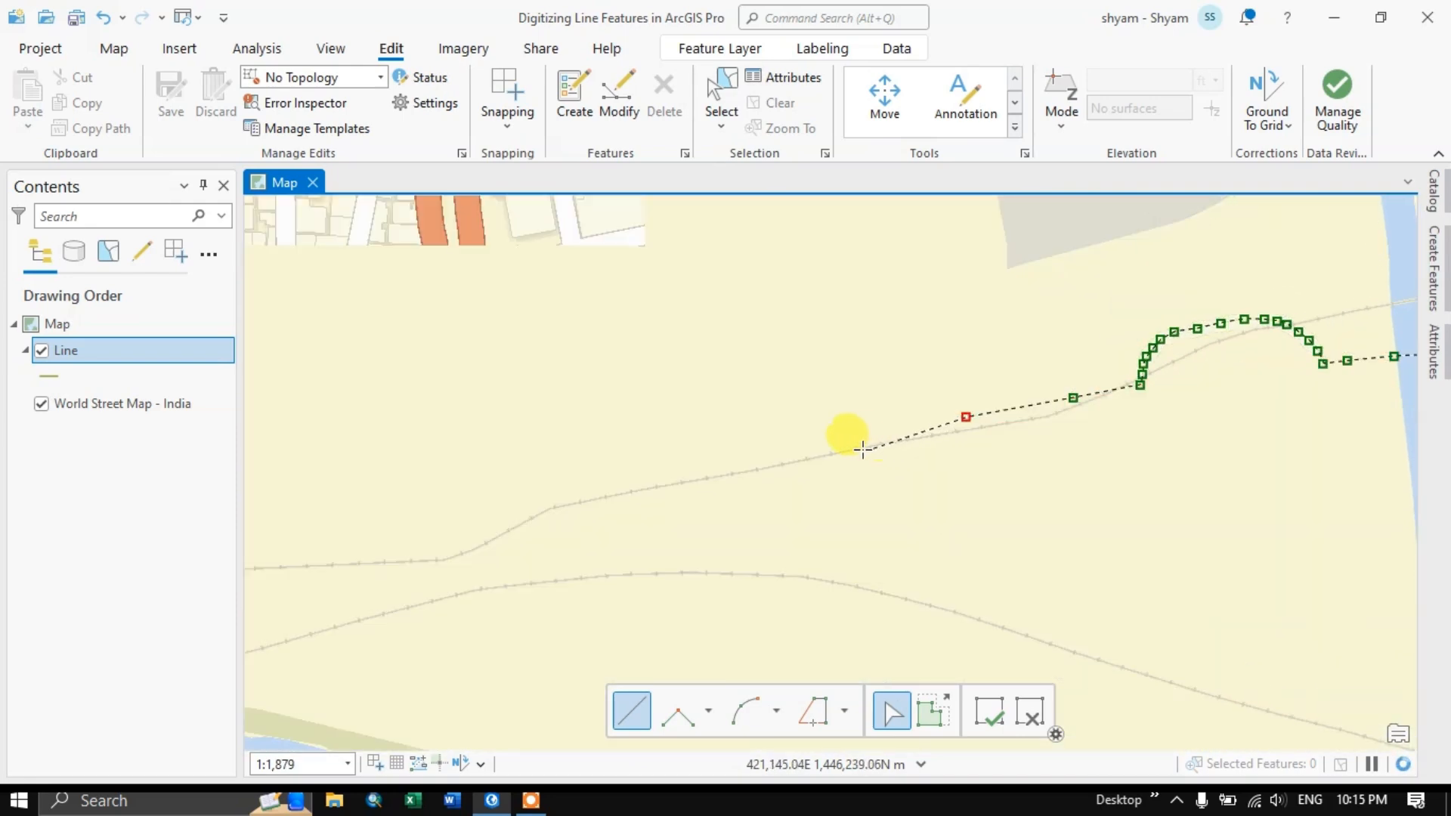
scroll(780, 454, up, 2)
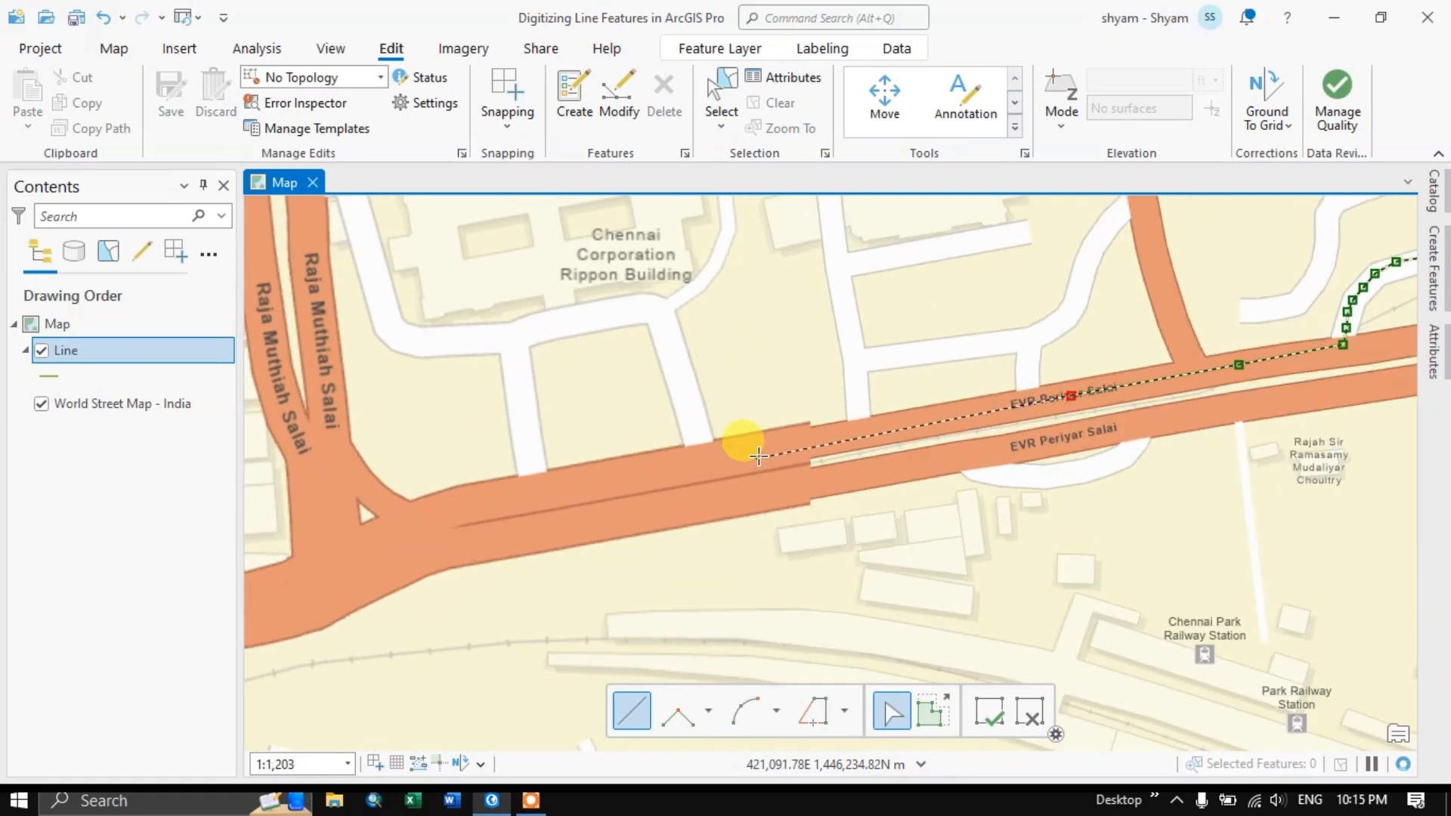
click(499, 496)
click(404, 515)
click(379, 532)
click(356, 541)
click(339, 554)
click(325, 569)
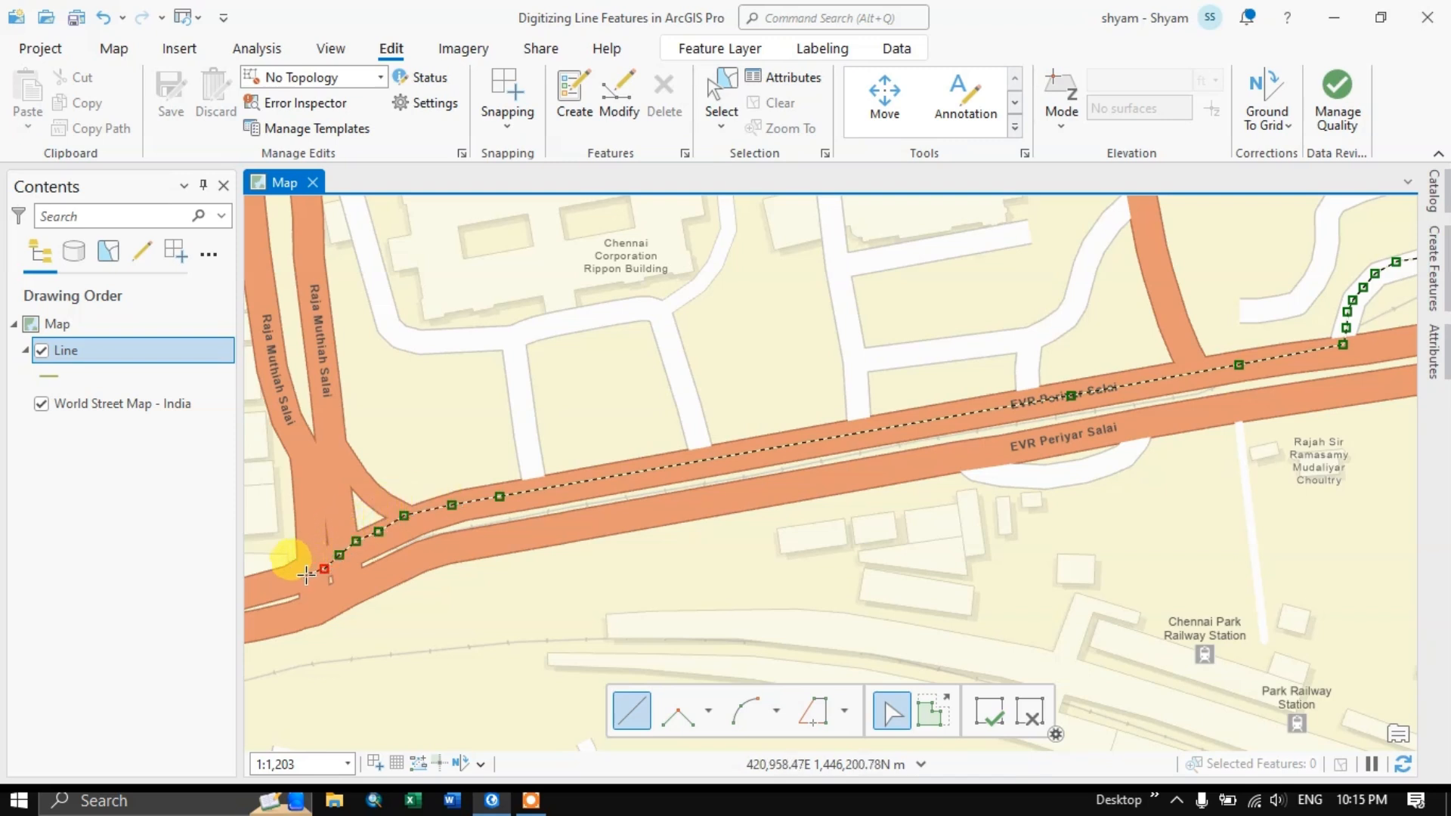
click(299, 578)
click(285, 580)
Continue the line west from the Raja Muthiah Salai junction along the northern carriageway towards VVK Koil Street
drag(496, 572, 1223, 413)
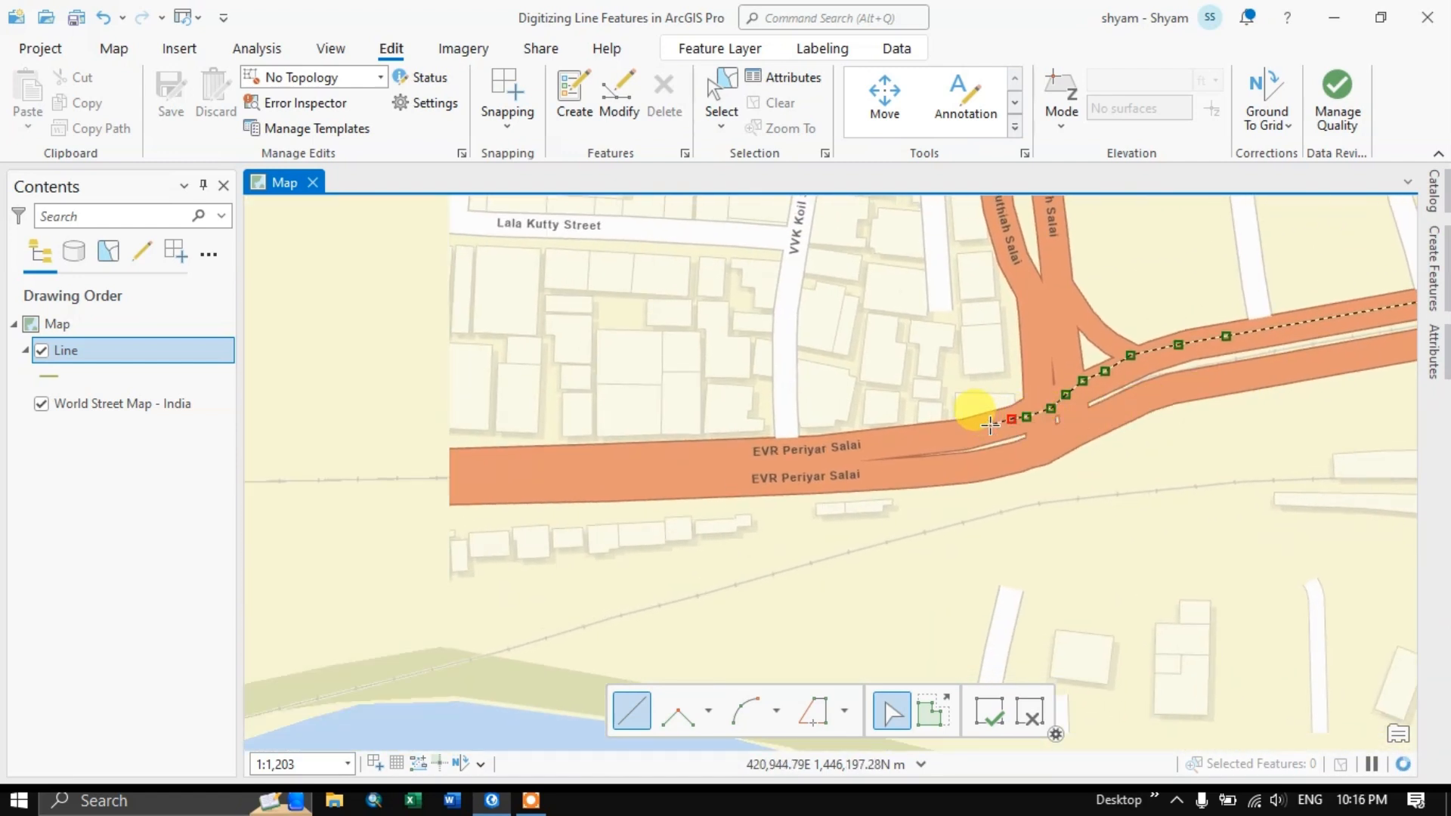
click(993, 425)
click(968, 434)
click(939, 439)
click(902, 443)
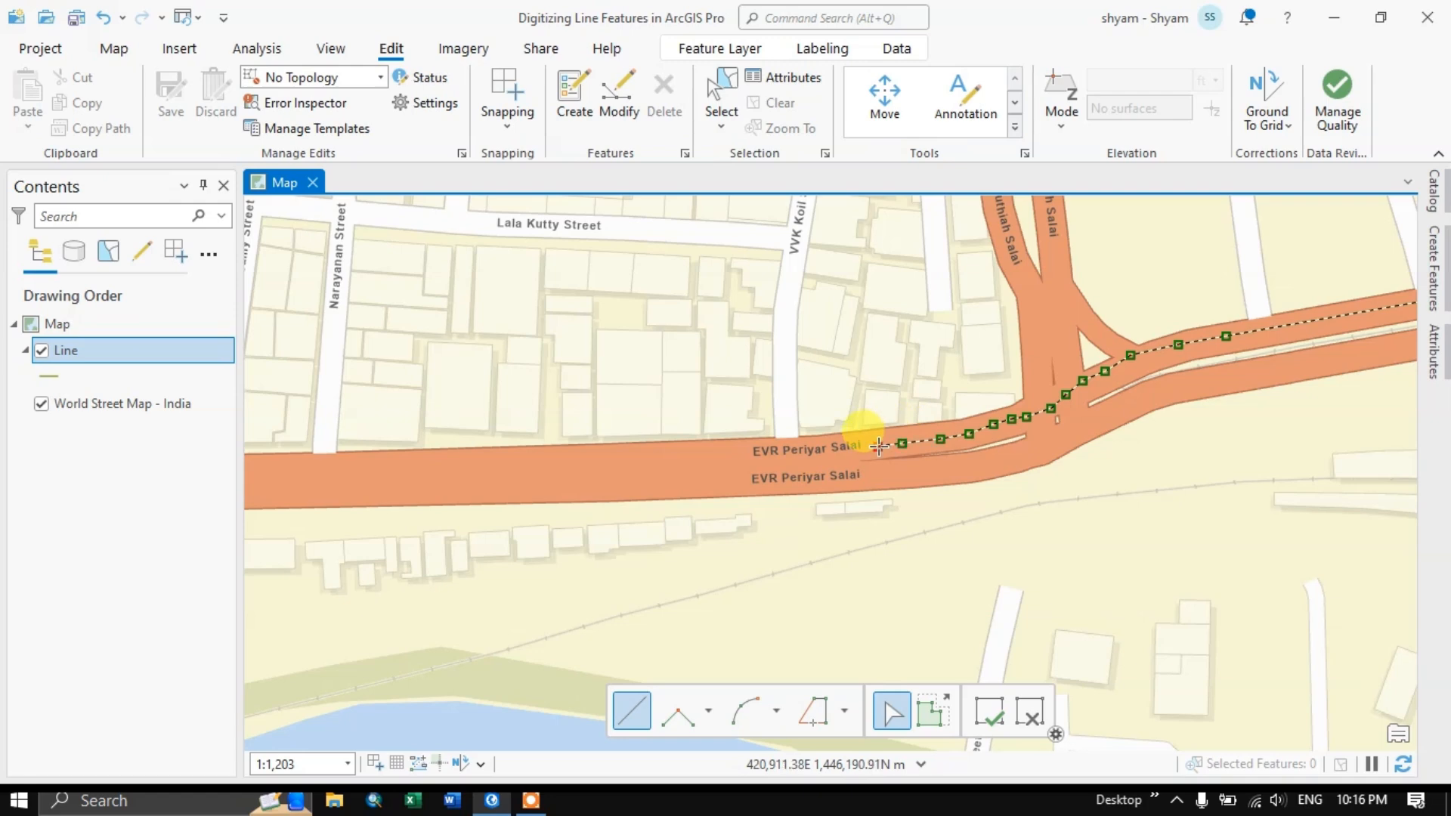
scroll(903, 434, up, 2)
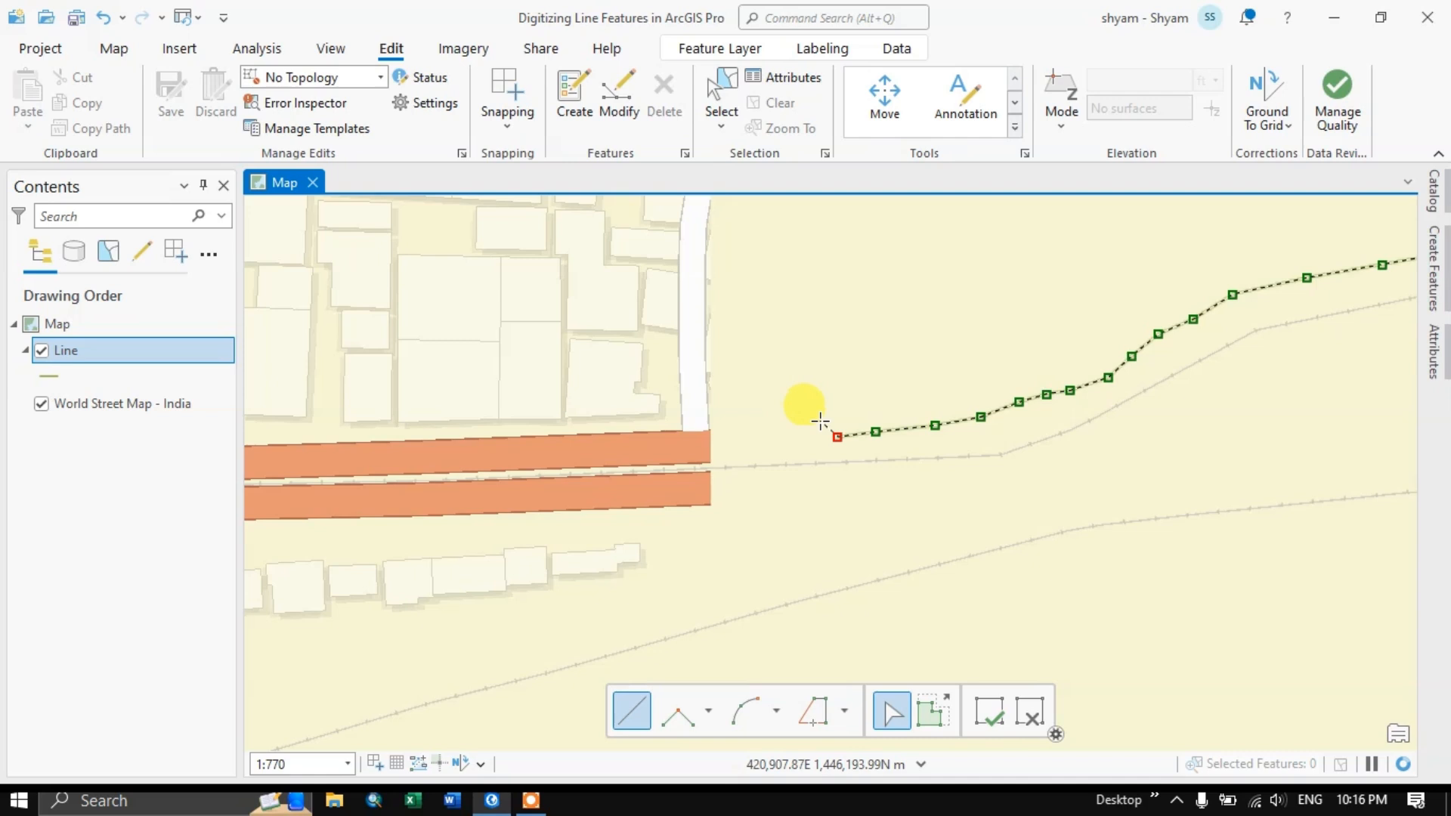
click(730, 358)
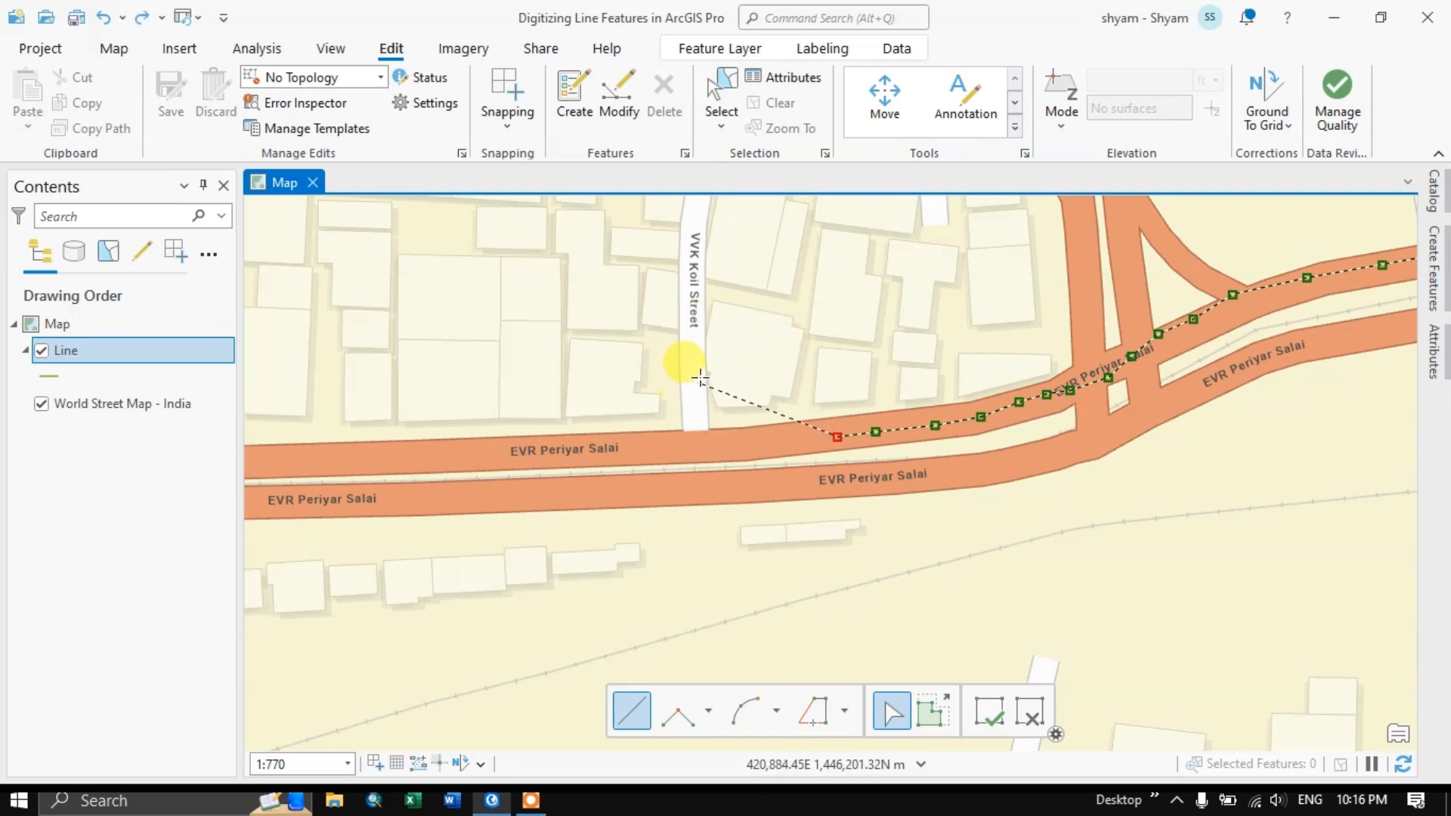
click(740, 438)
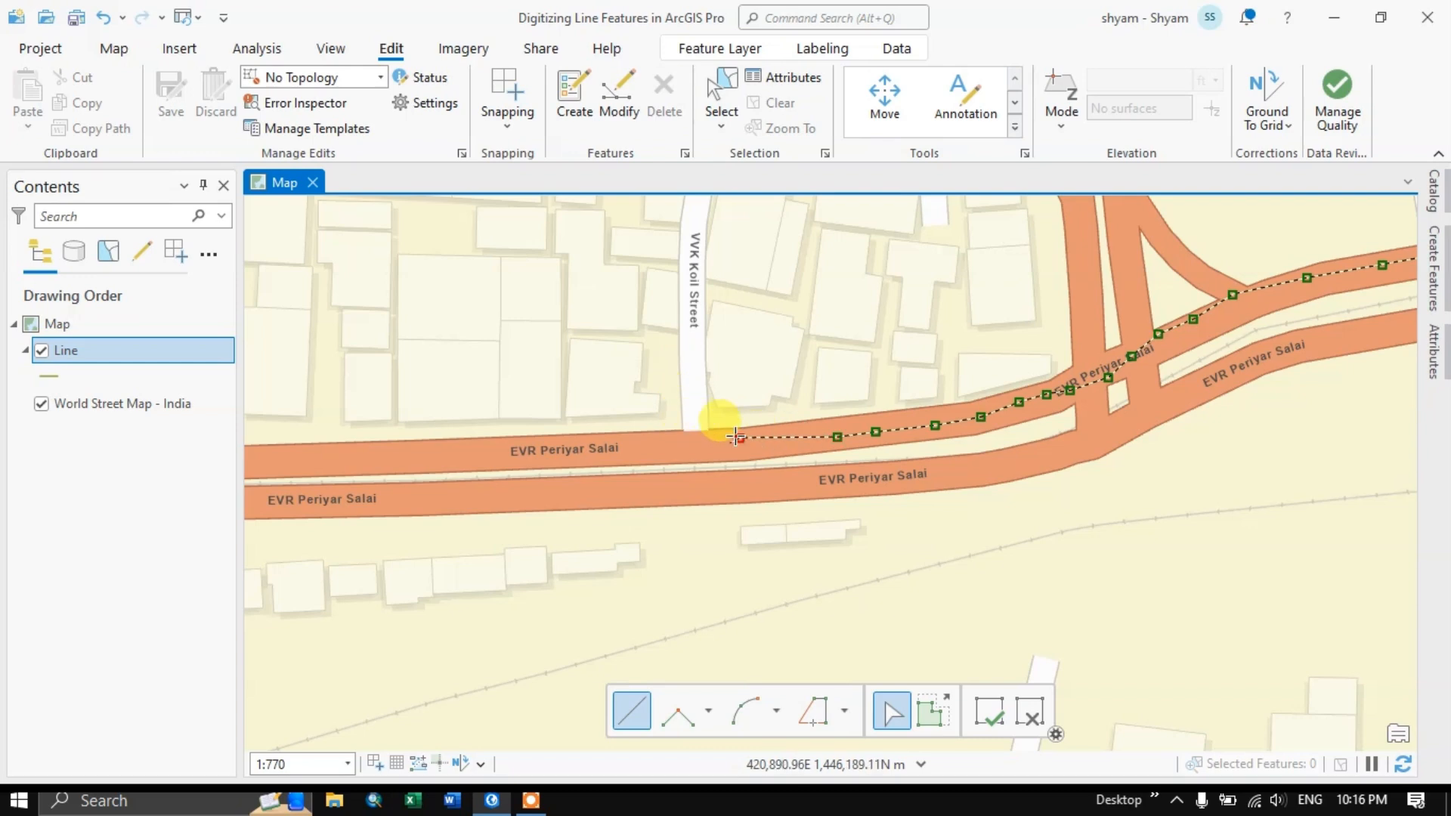
scroll(725, 448, up, 4)
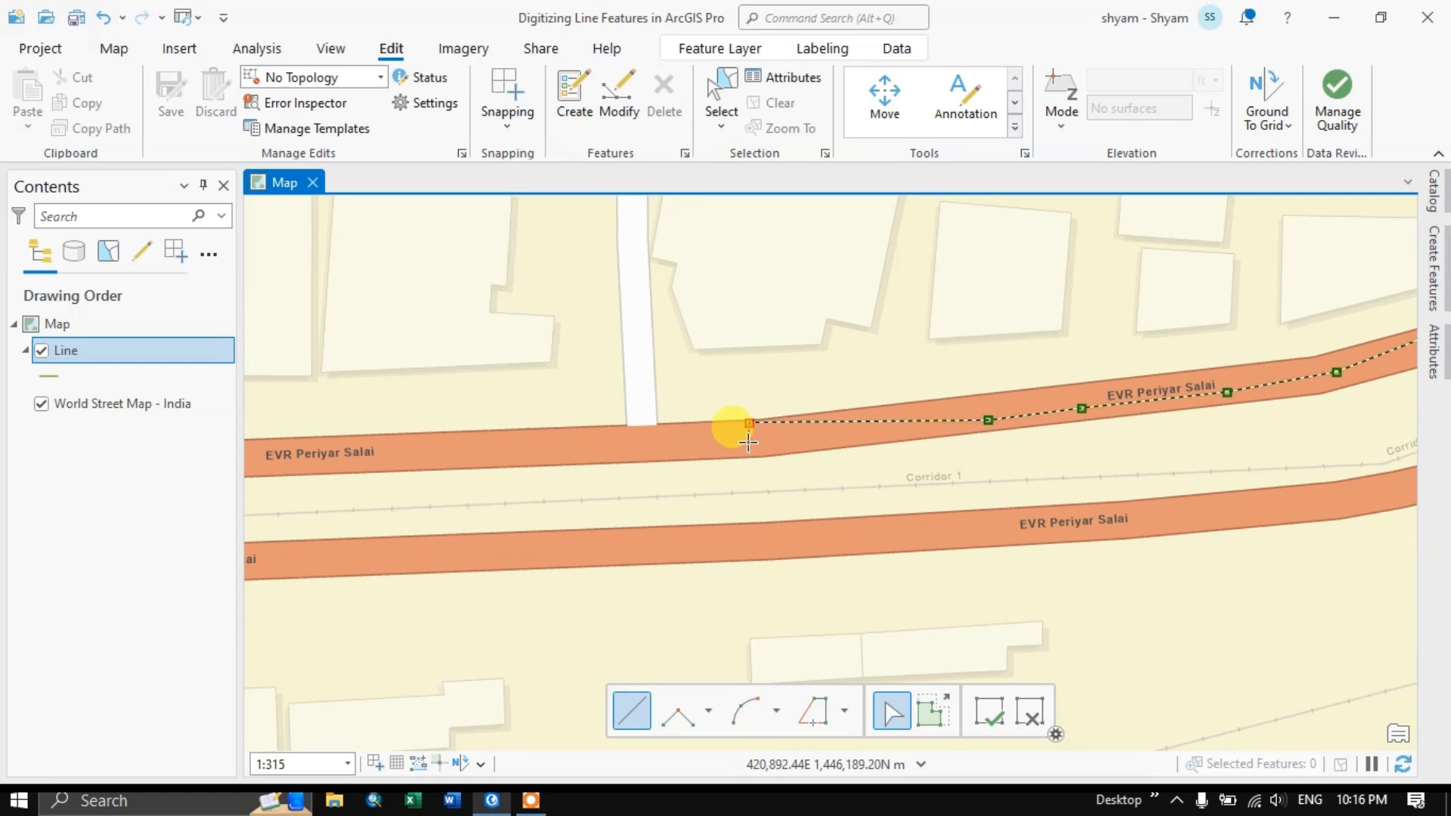
key(ctrl+z)
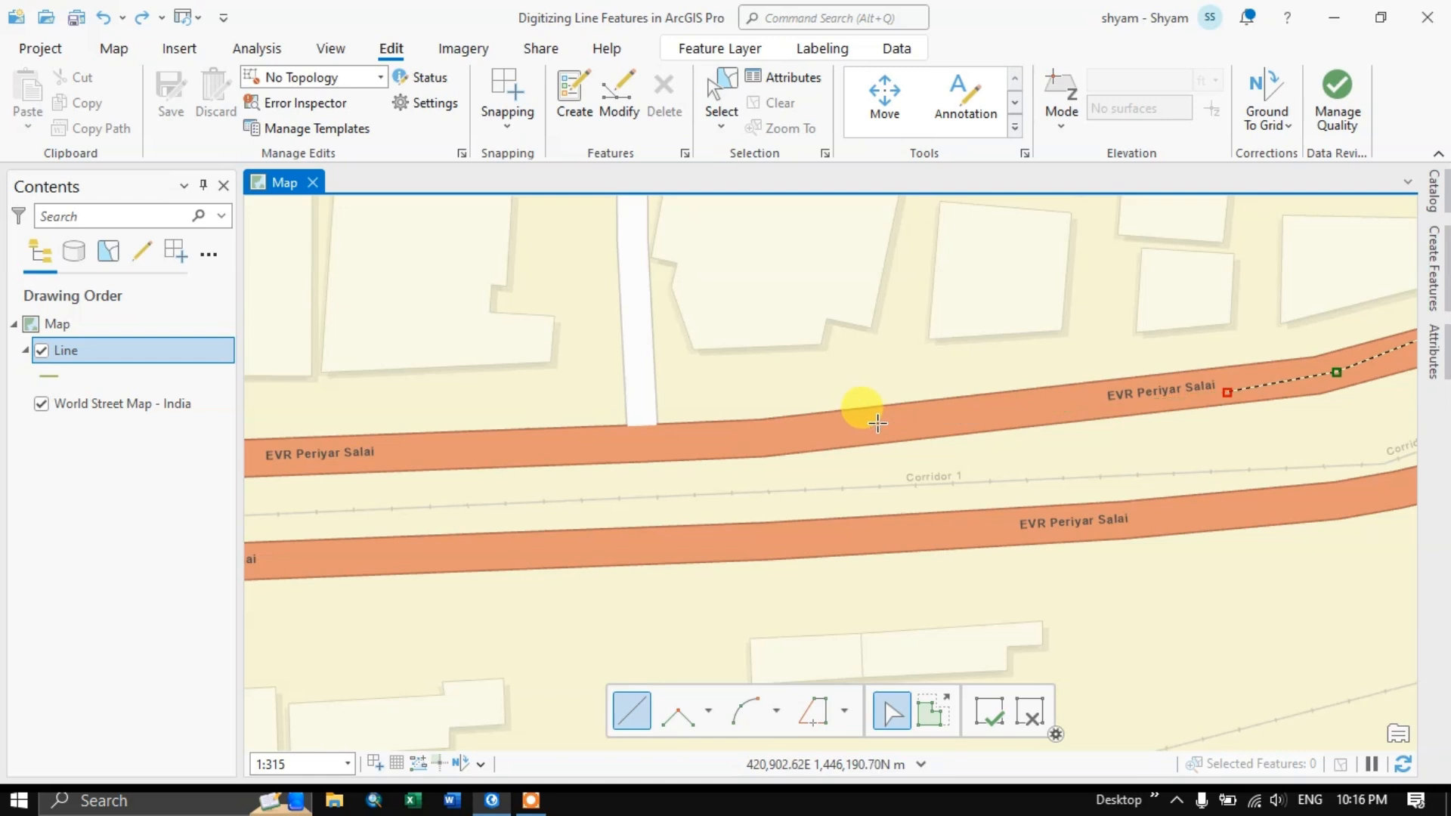
Place vertices along the centre of the northern carriageway past VVK Koil Street and finish the line feature
click(1066, 405)
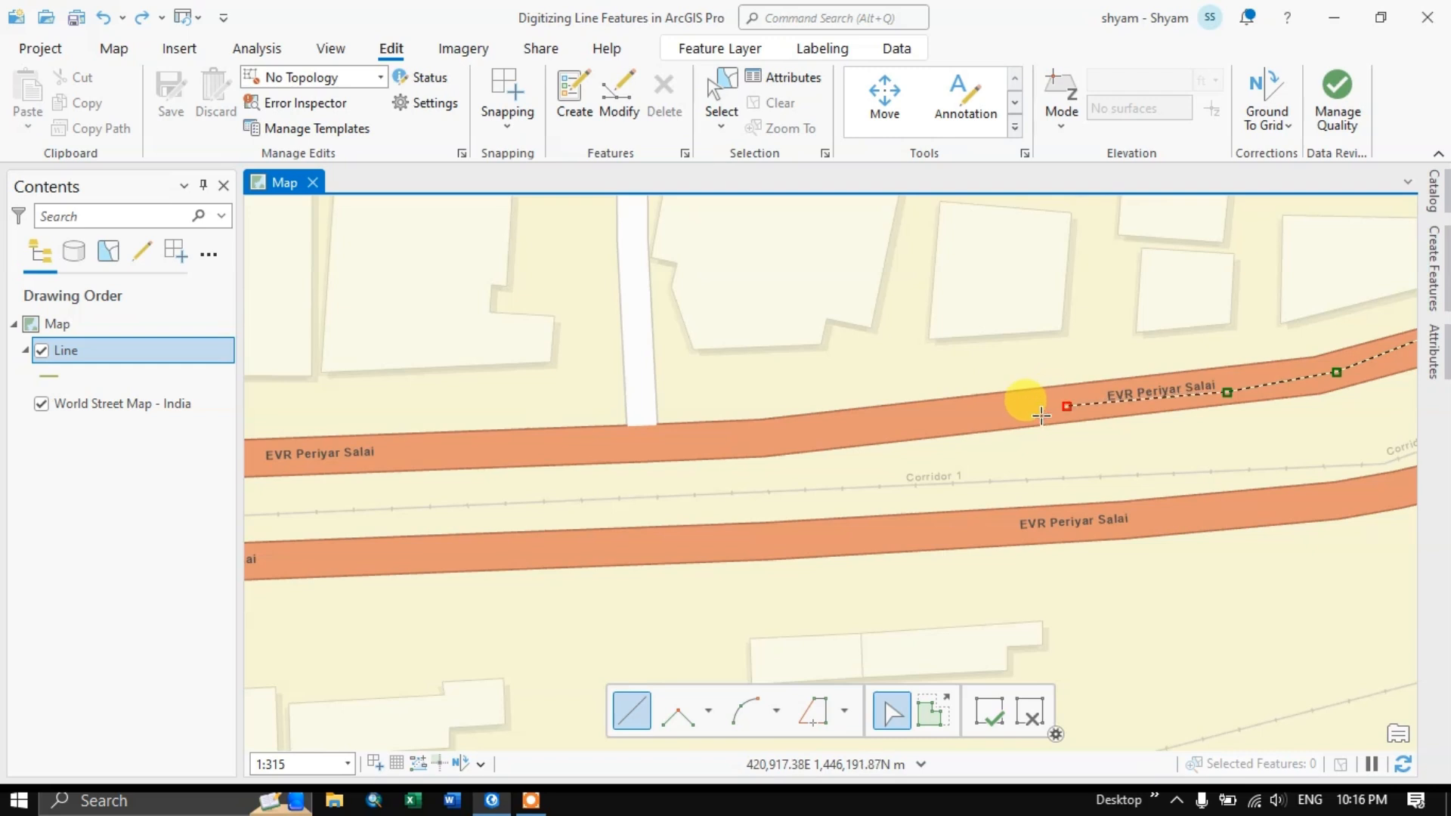
click(844, 431)
click(728, 442)
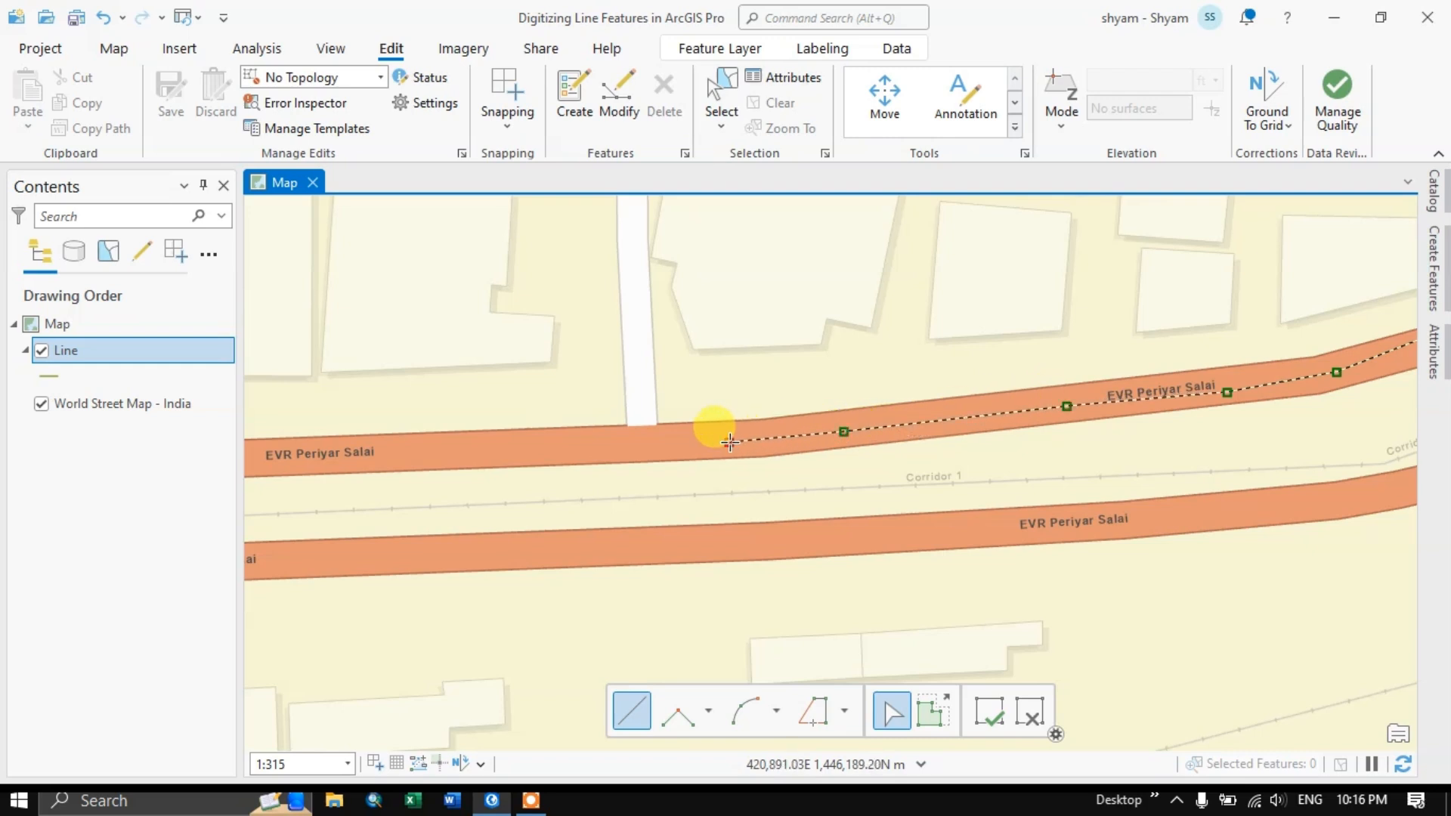
click(424, 454)
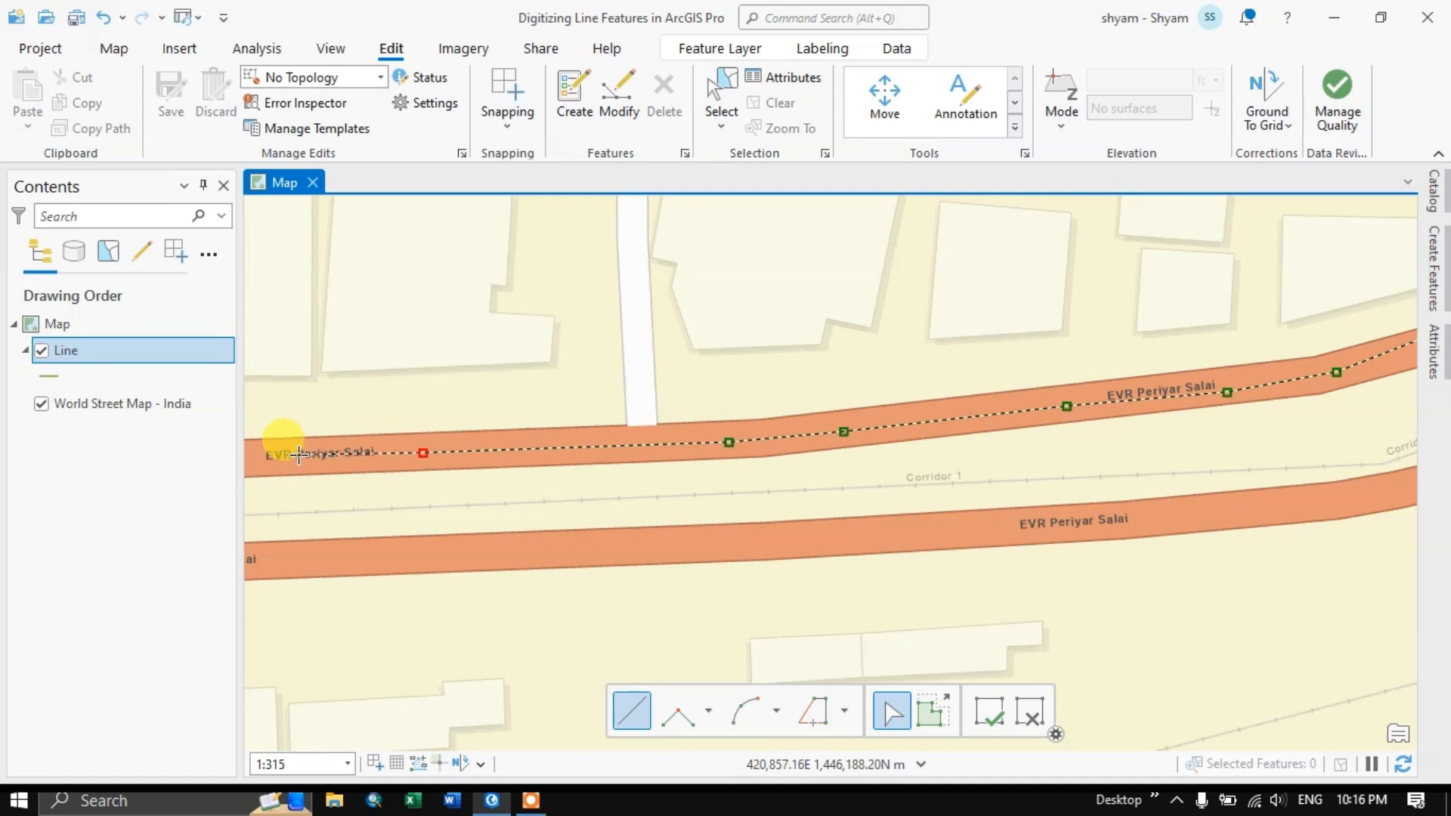
double_click(298, 454)
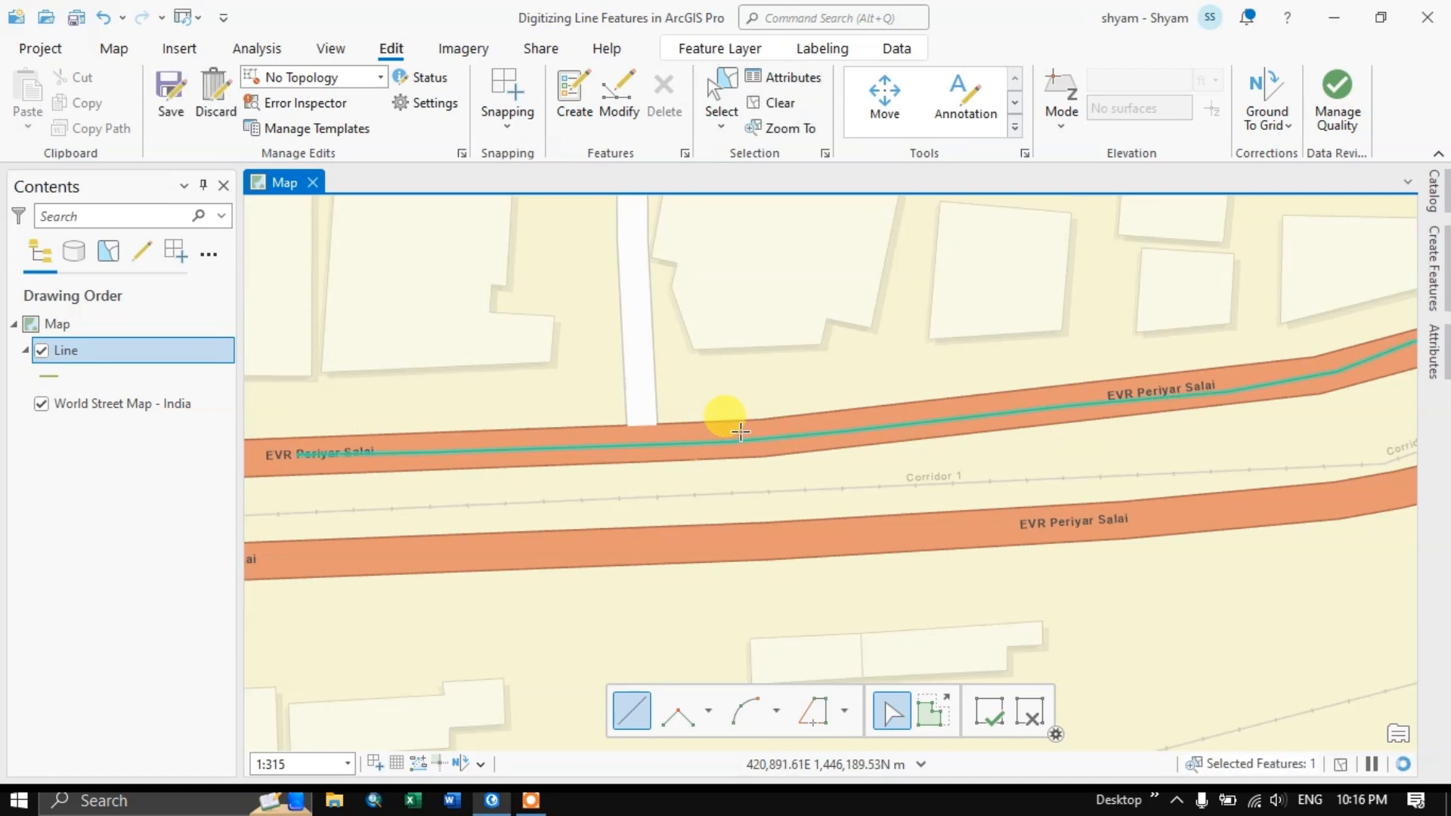
Examine the digitized line along EVR Periyar Salai at several scales, including the curved side-road section near VP Hall Compound Road
scroll(888, 369, down, 5)
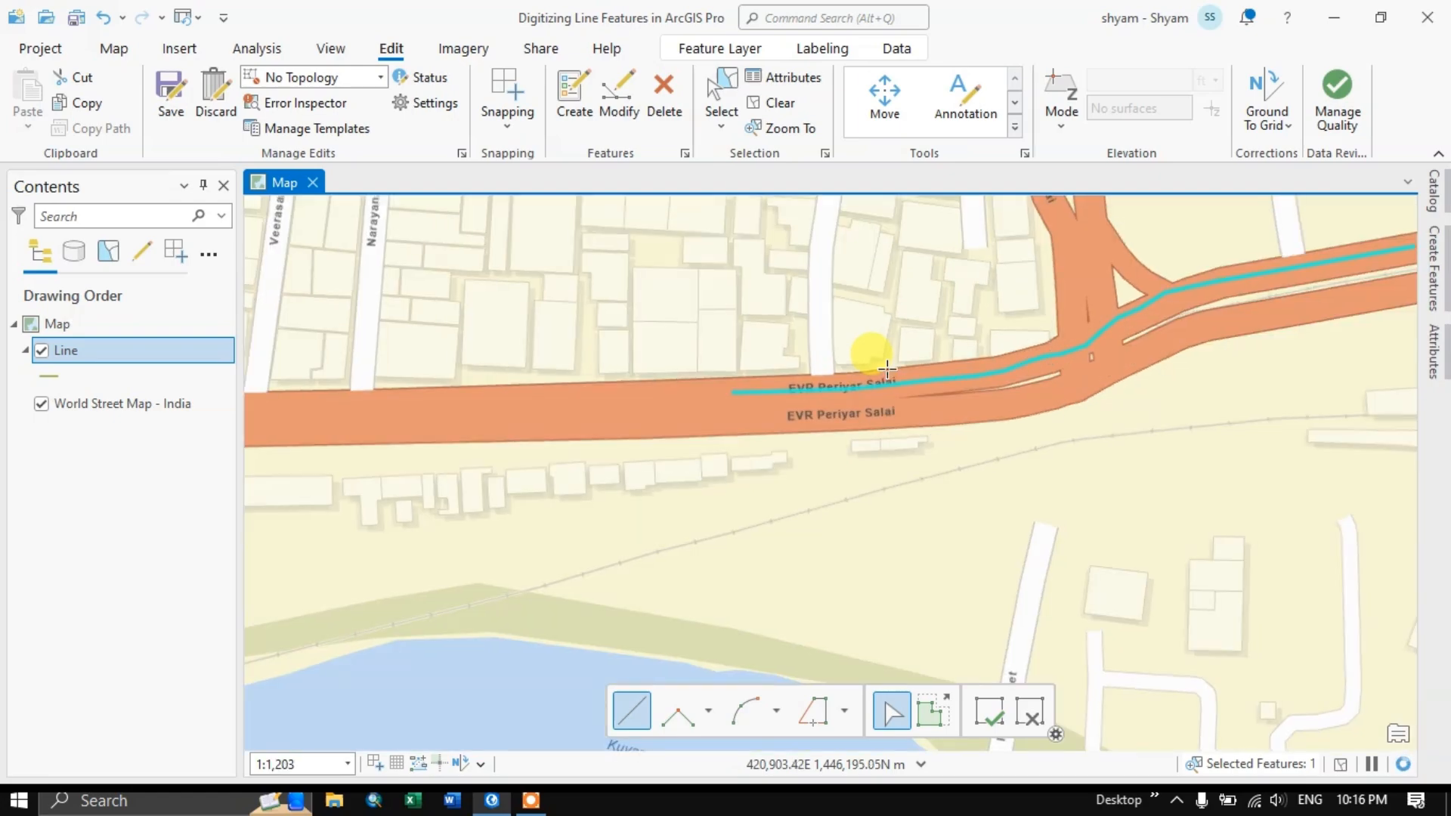
scroll(932, 372, down, 3)
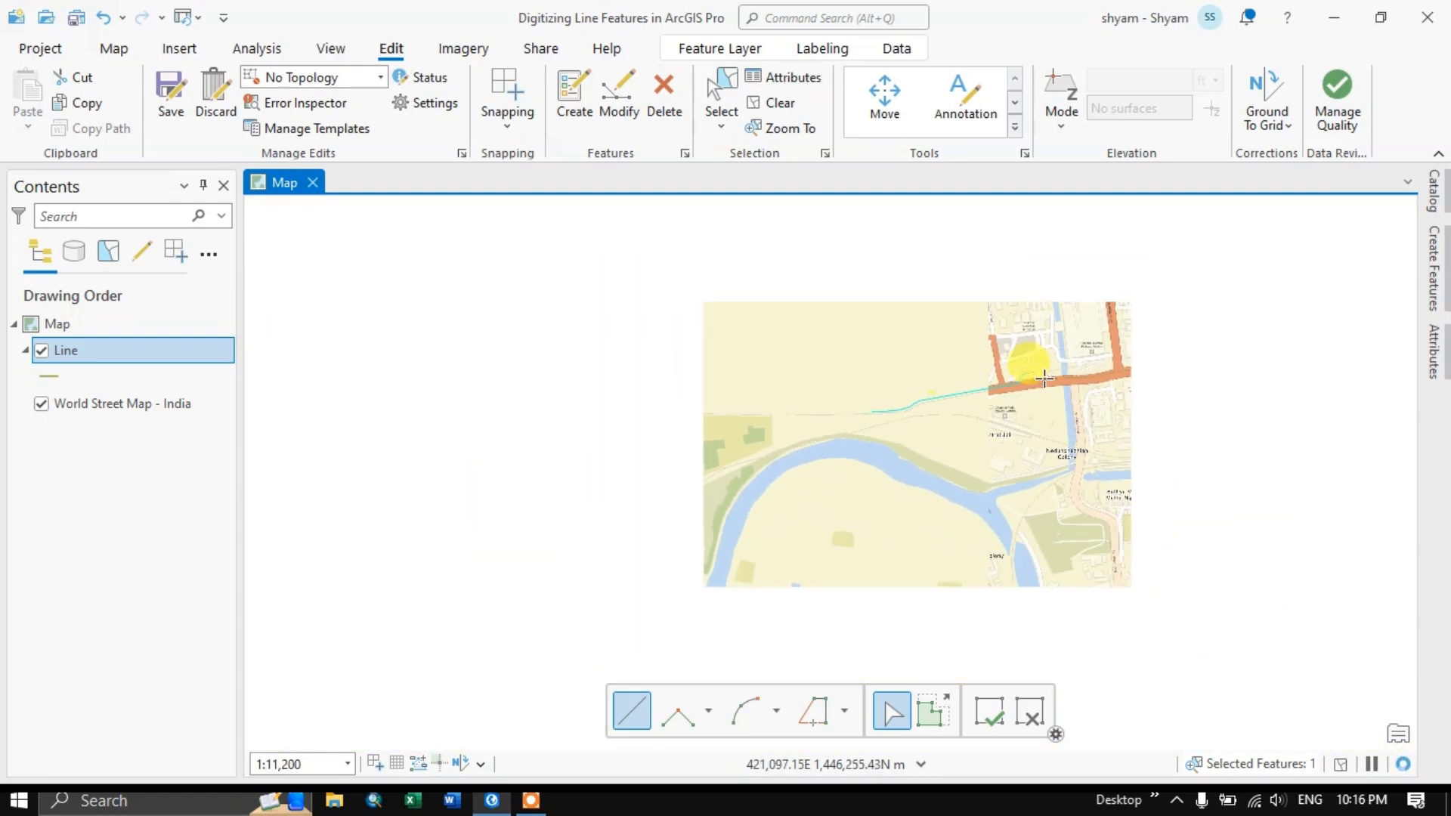
scroll(1012, 381, up, 2)
scroll(1031, 361, down, 2)
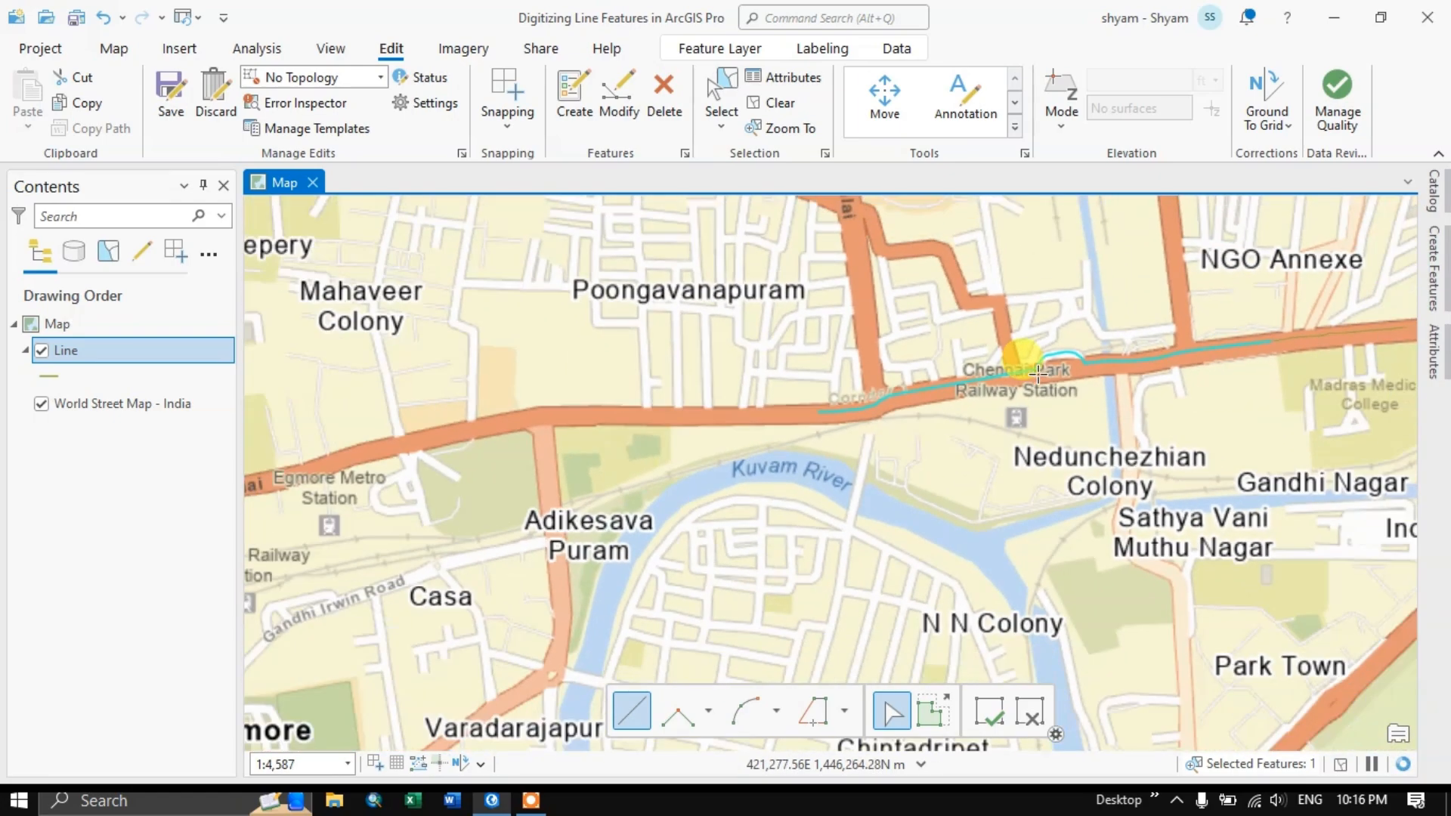
scroll(1319, 302, down, 2)
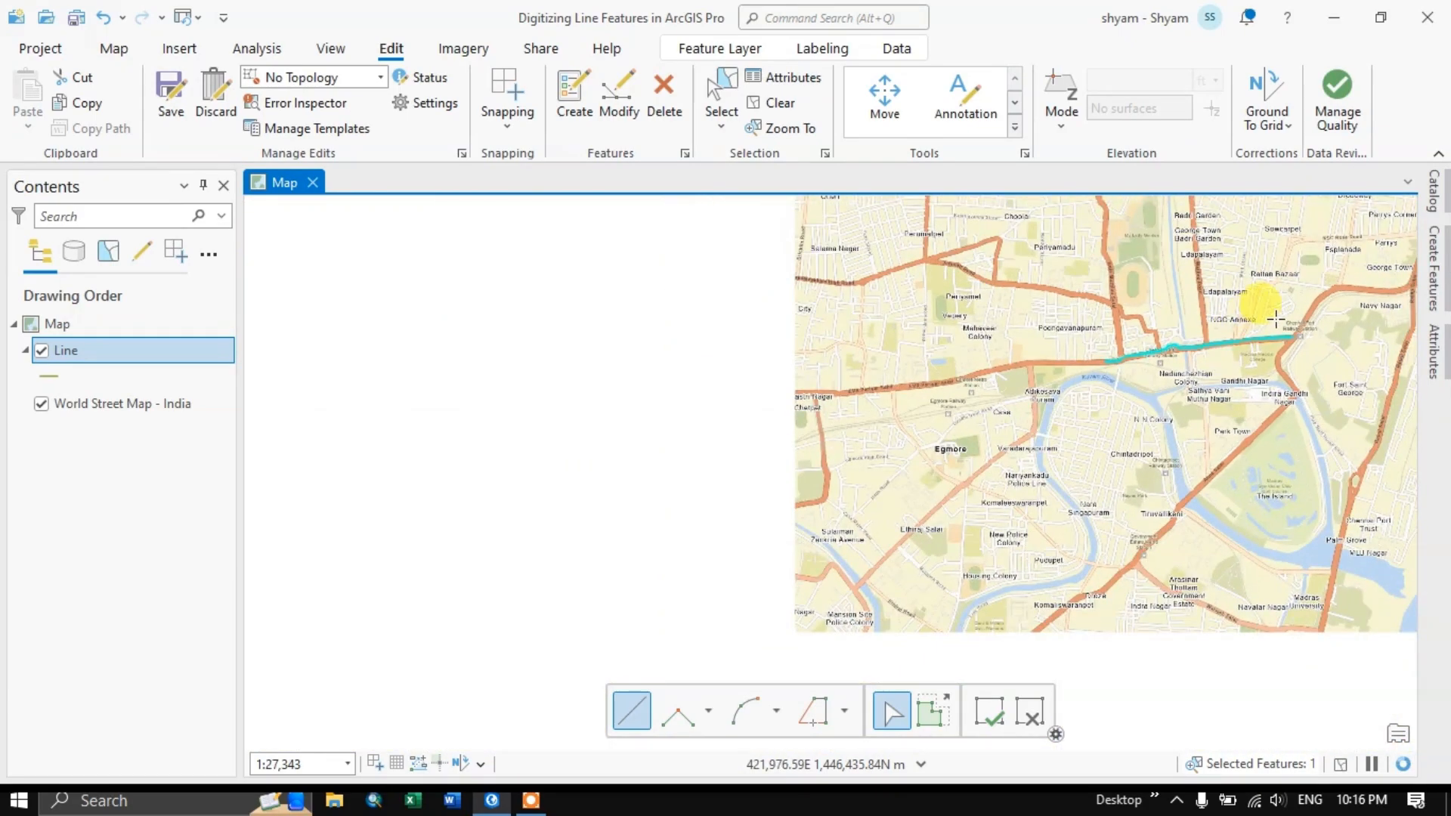
scroll(1337, 296, up, 2)
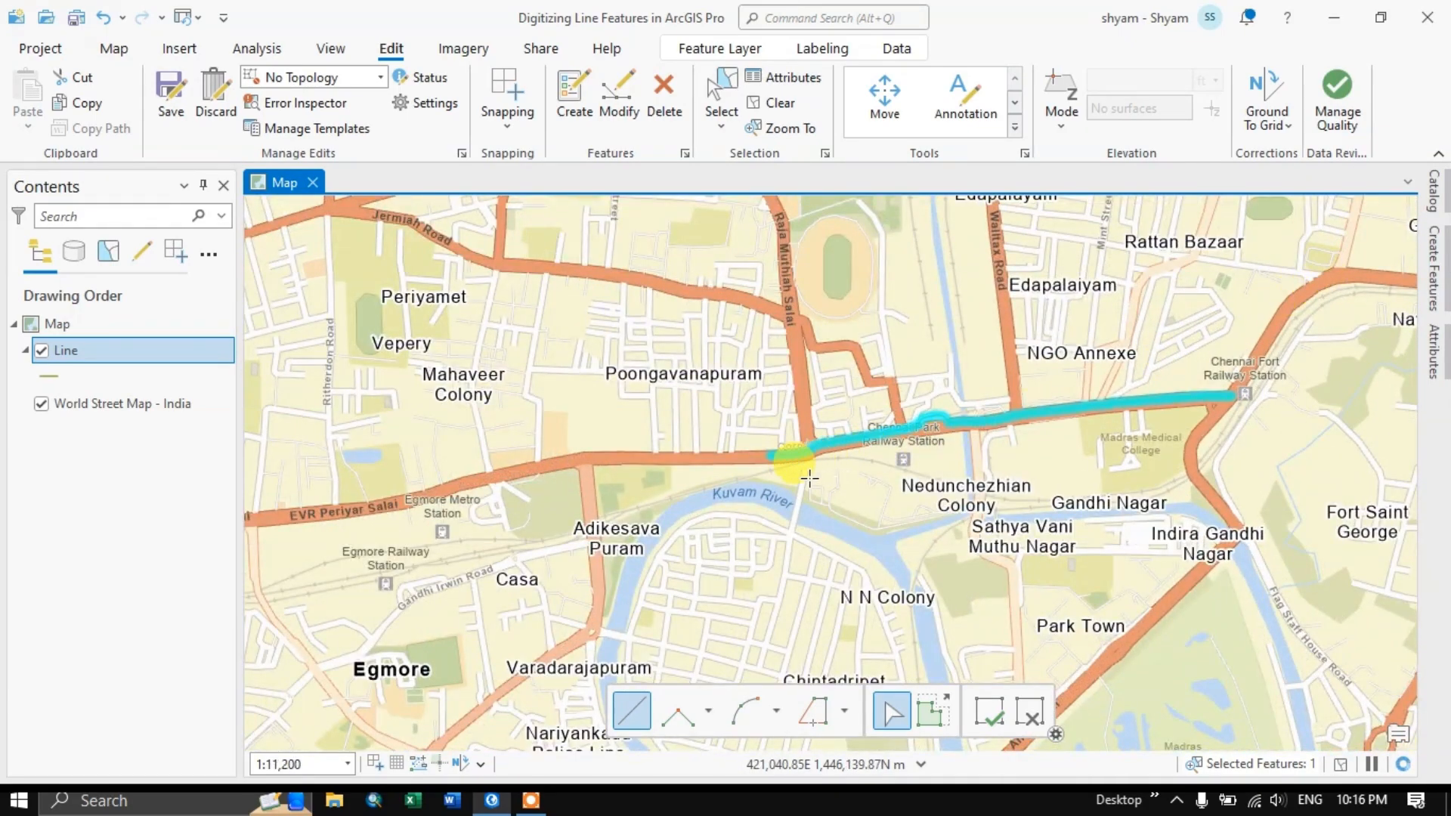
scroll(850, 454, up, 3)
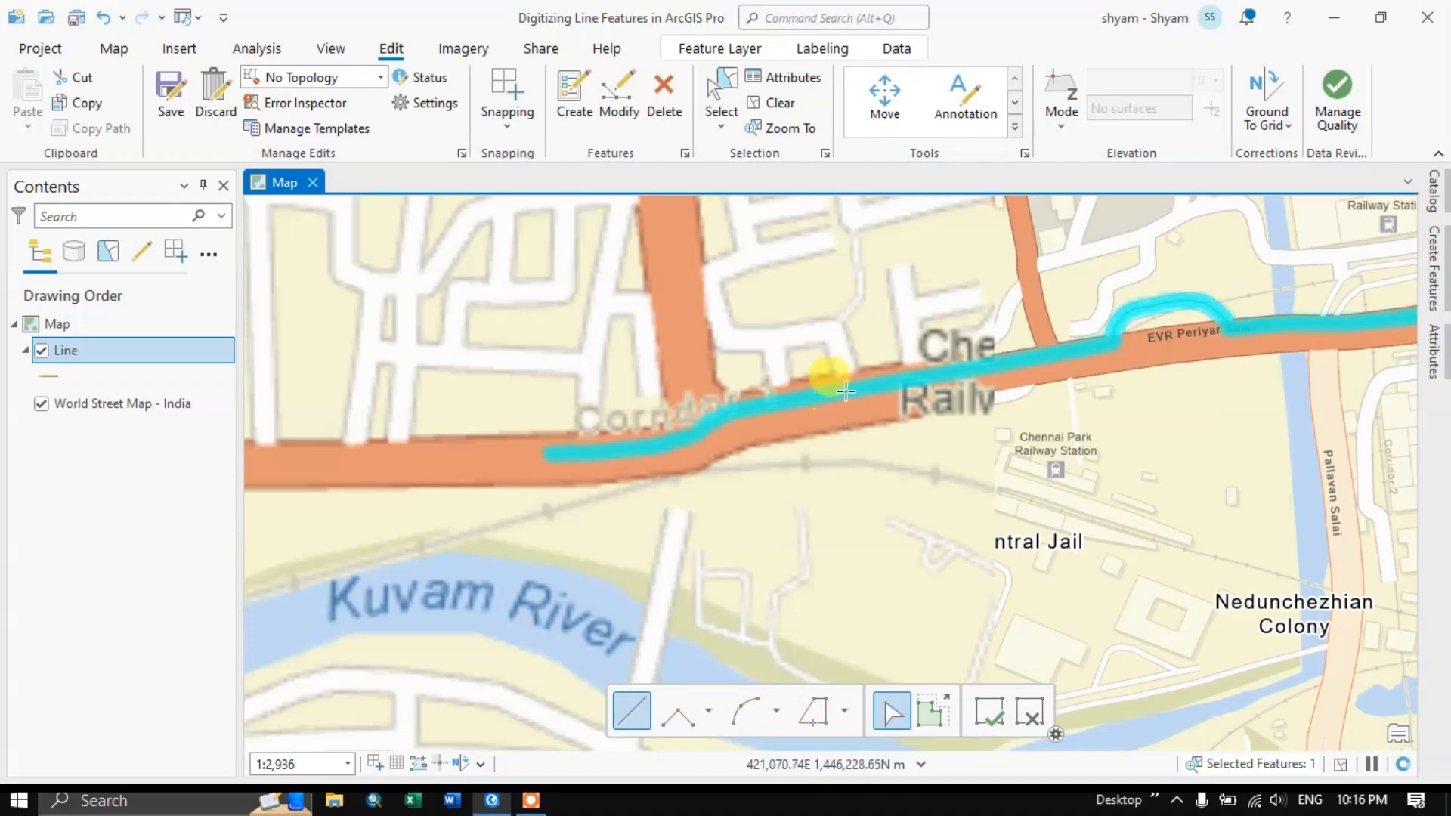
scroll(1091, 338, up, 2)
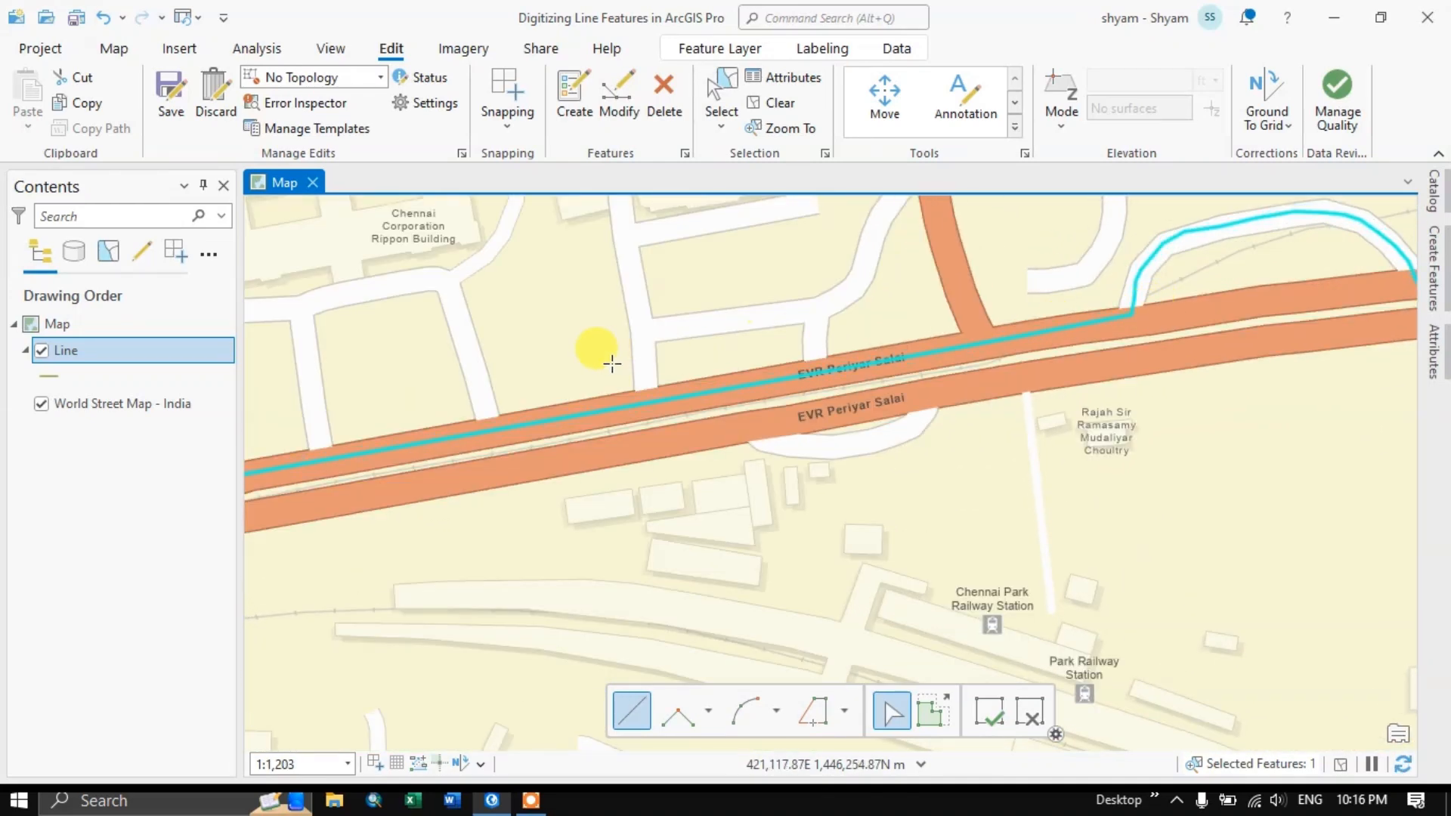
scroll(602, 363, up, 3)
scroll(602, 363, down, 3)
scroll(1123, 227, down, 3)
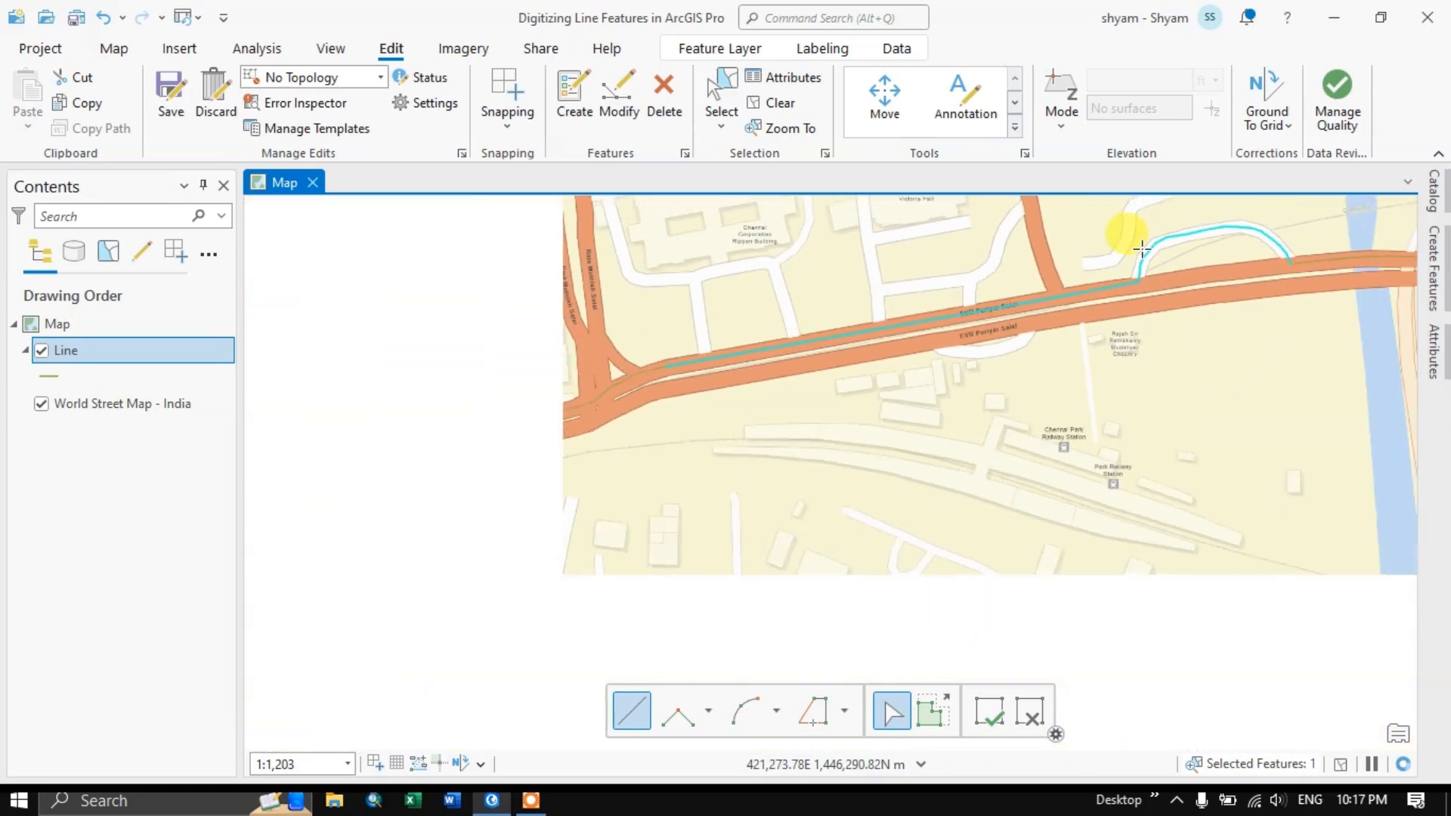
scroll(1317, 216, up, 2)
scroll(1156, 220, up, 2)
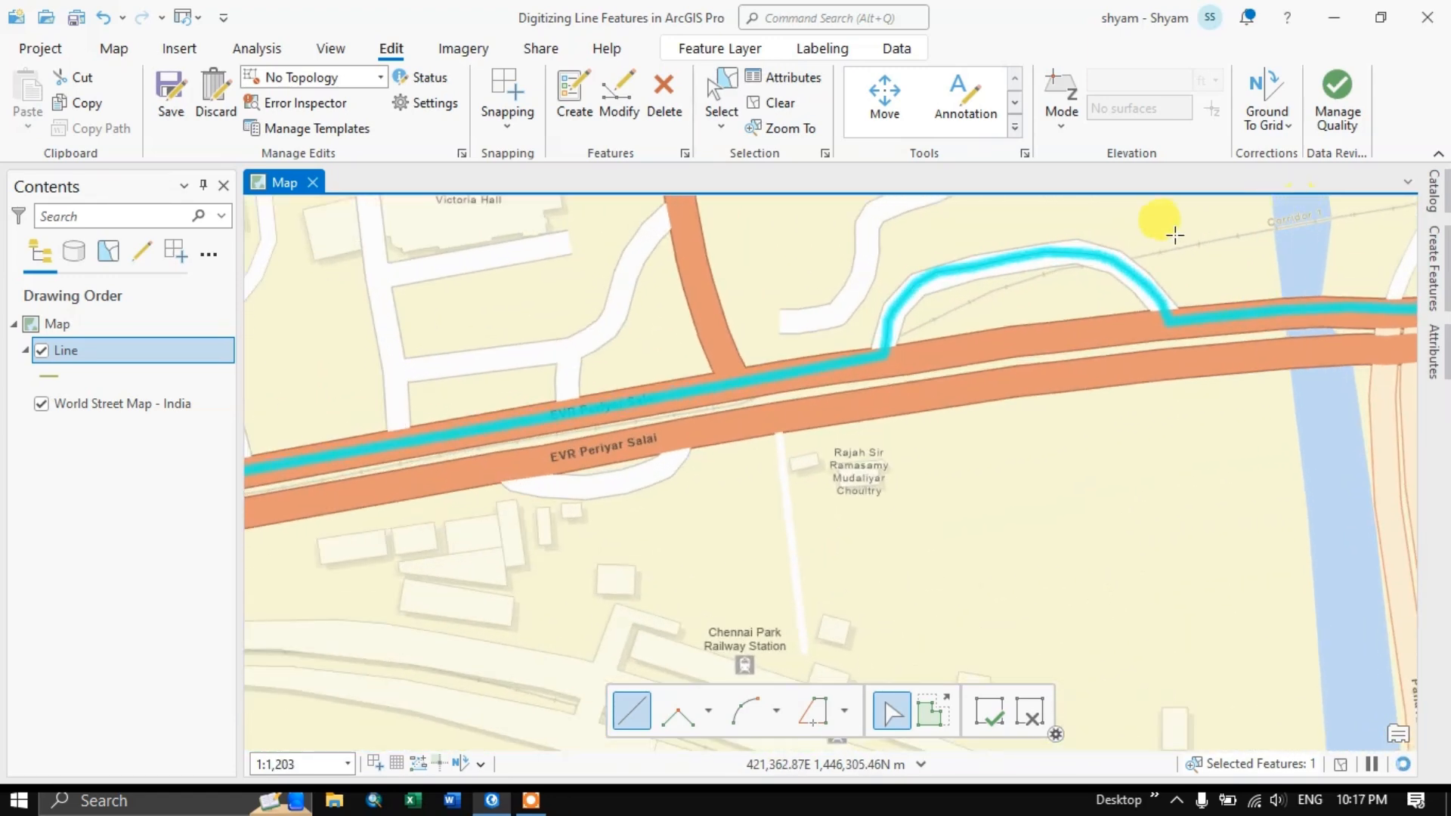
scroll(1156, 220, up, 1)
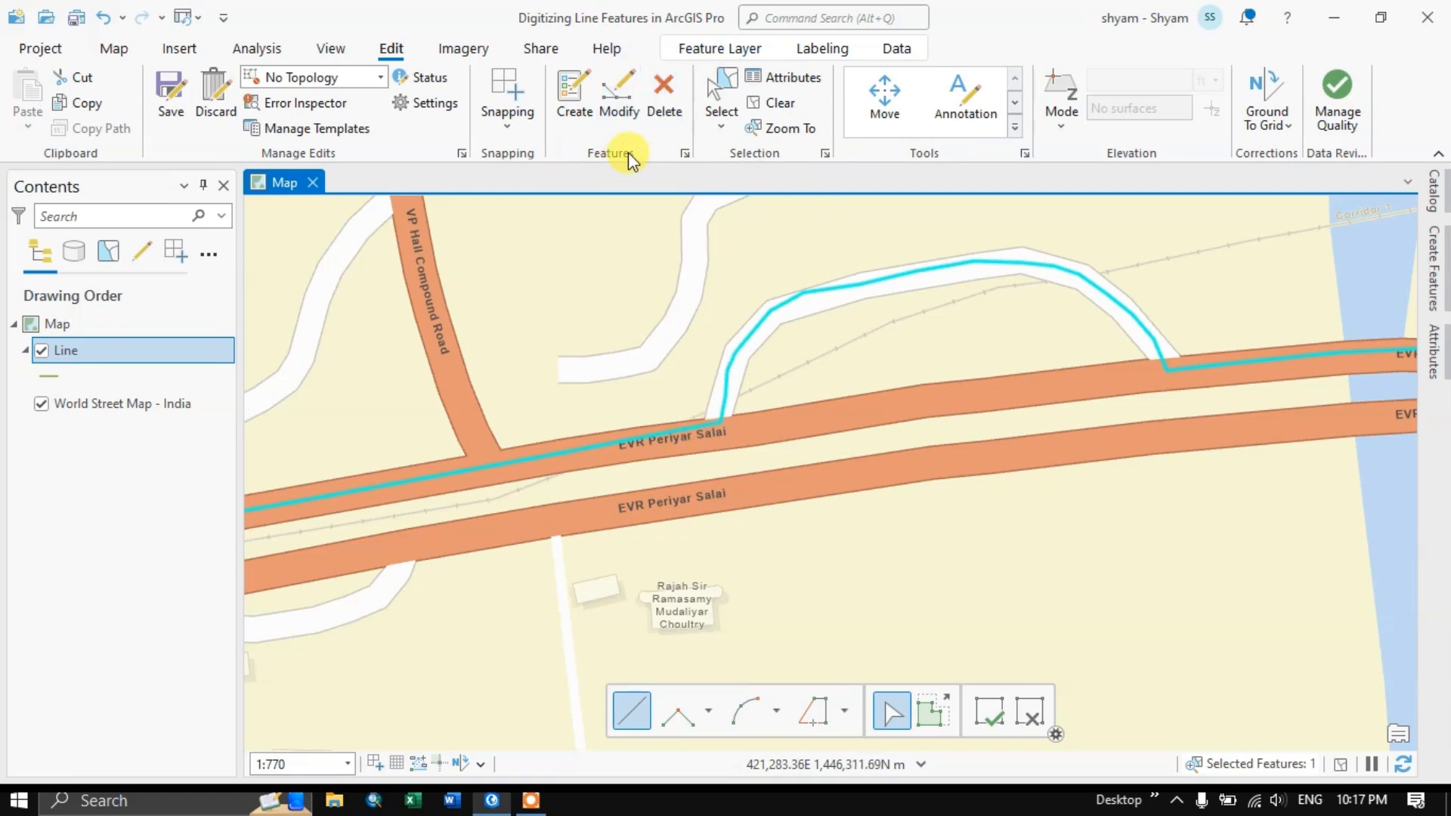
Reselect the digitized line feature on the curved side road beside EVR Periyar Salai
click(718, 87)
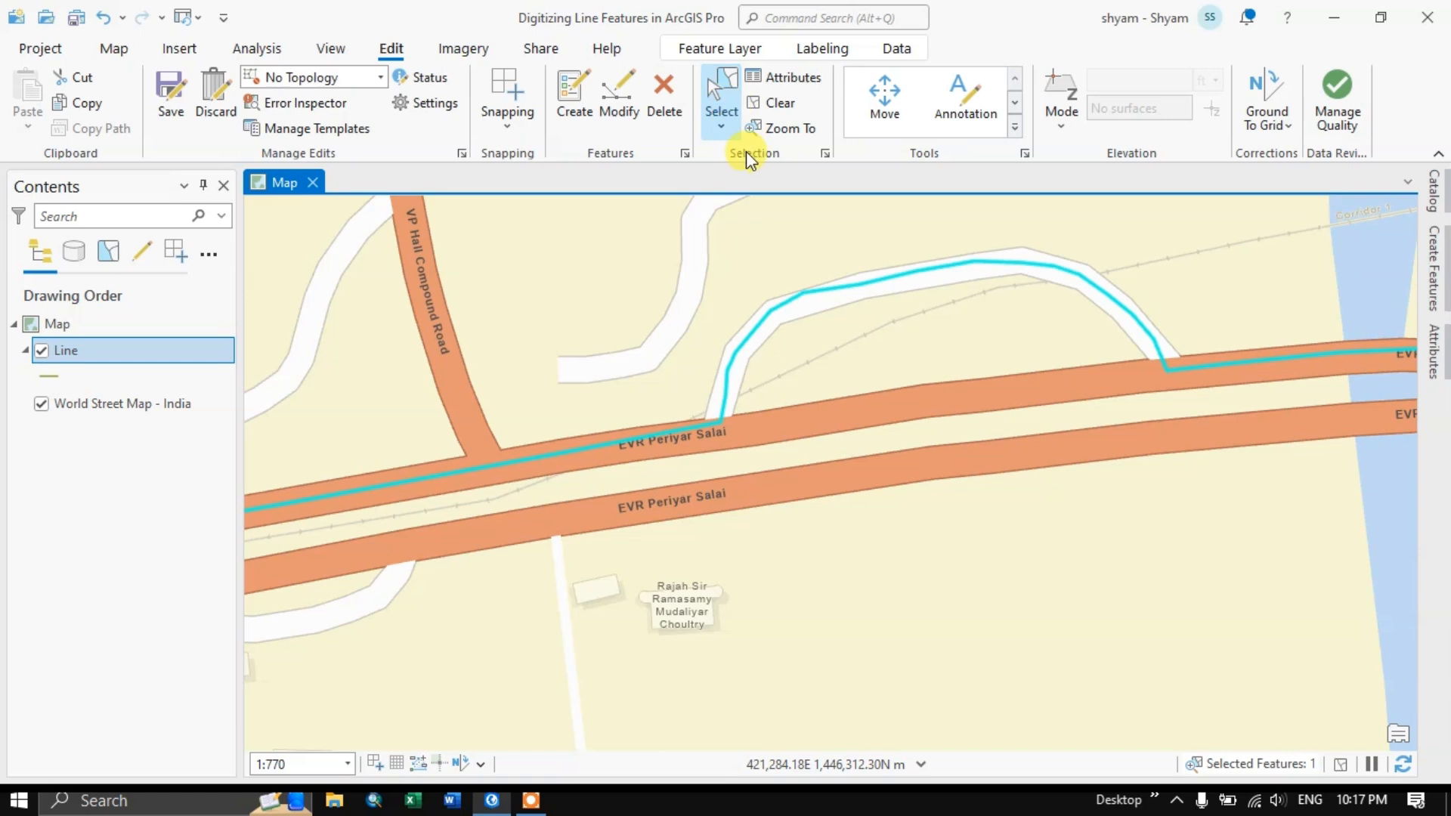
click(852, 272)
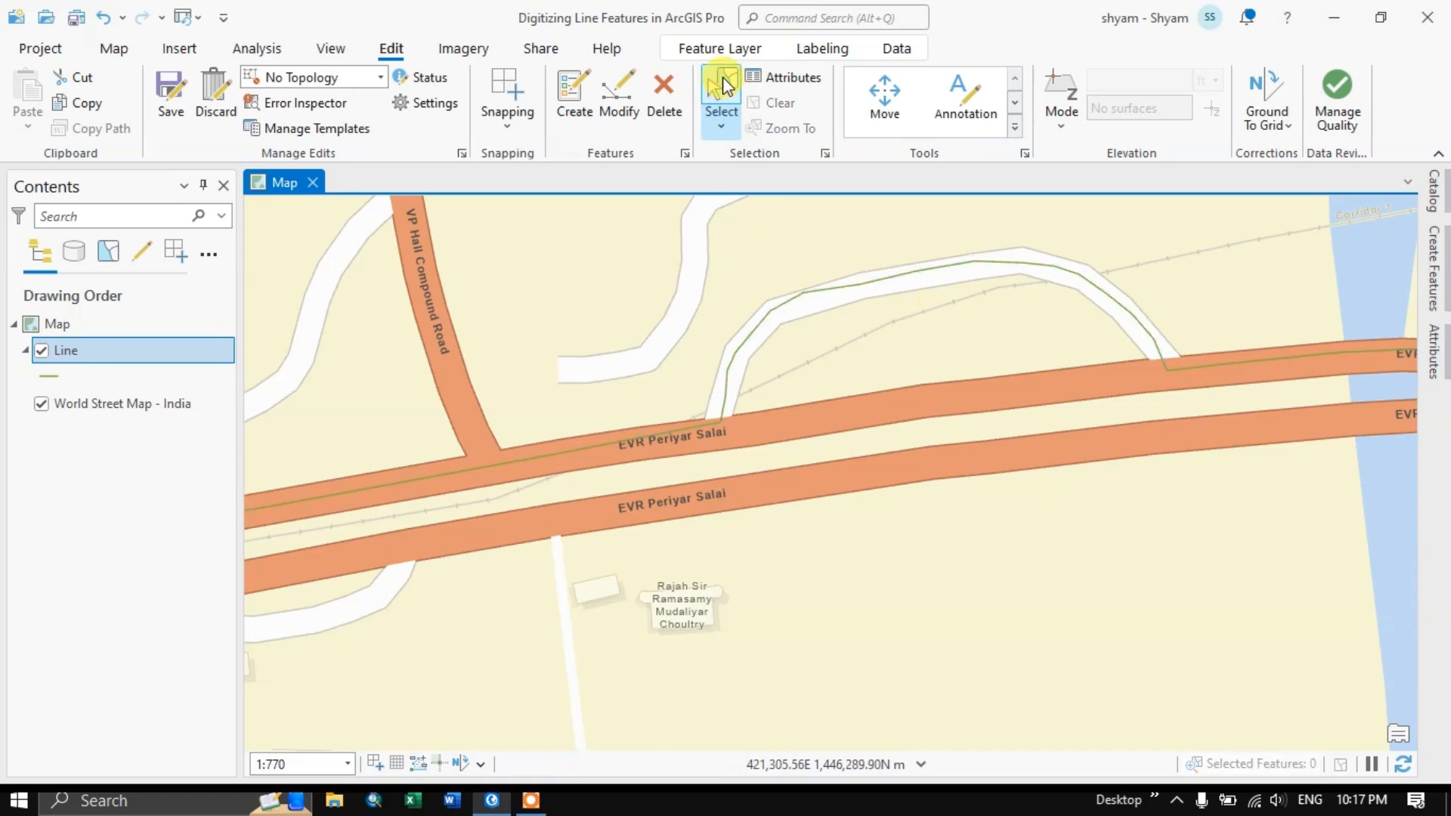
click(877, 282)
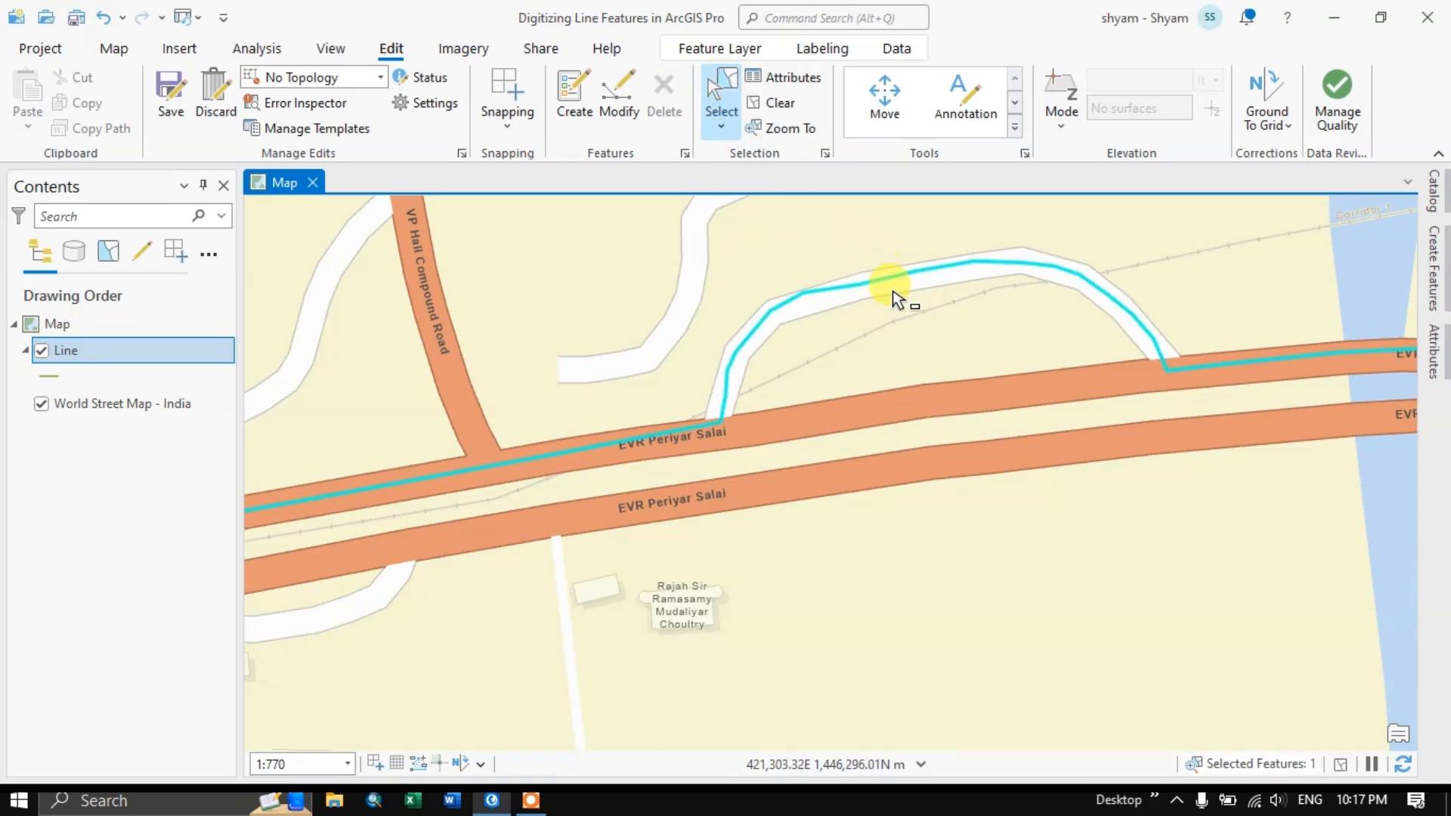
Try to shift the selected line slightly south with the Move tool and return it to its original alignment
click(624, 108)
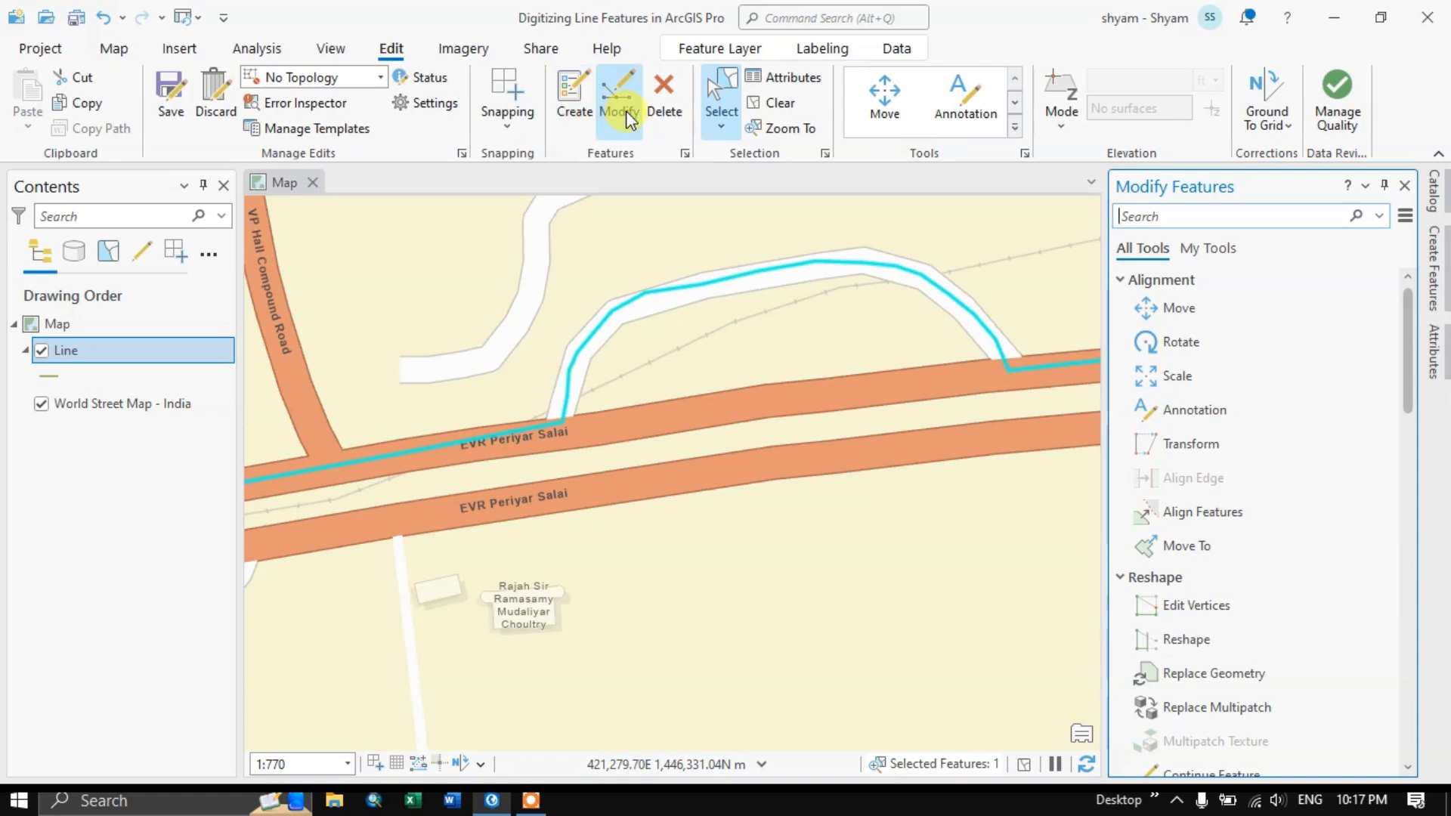
click(1205, 341)
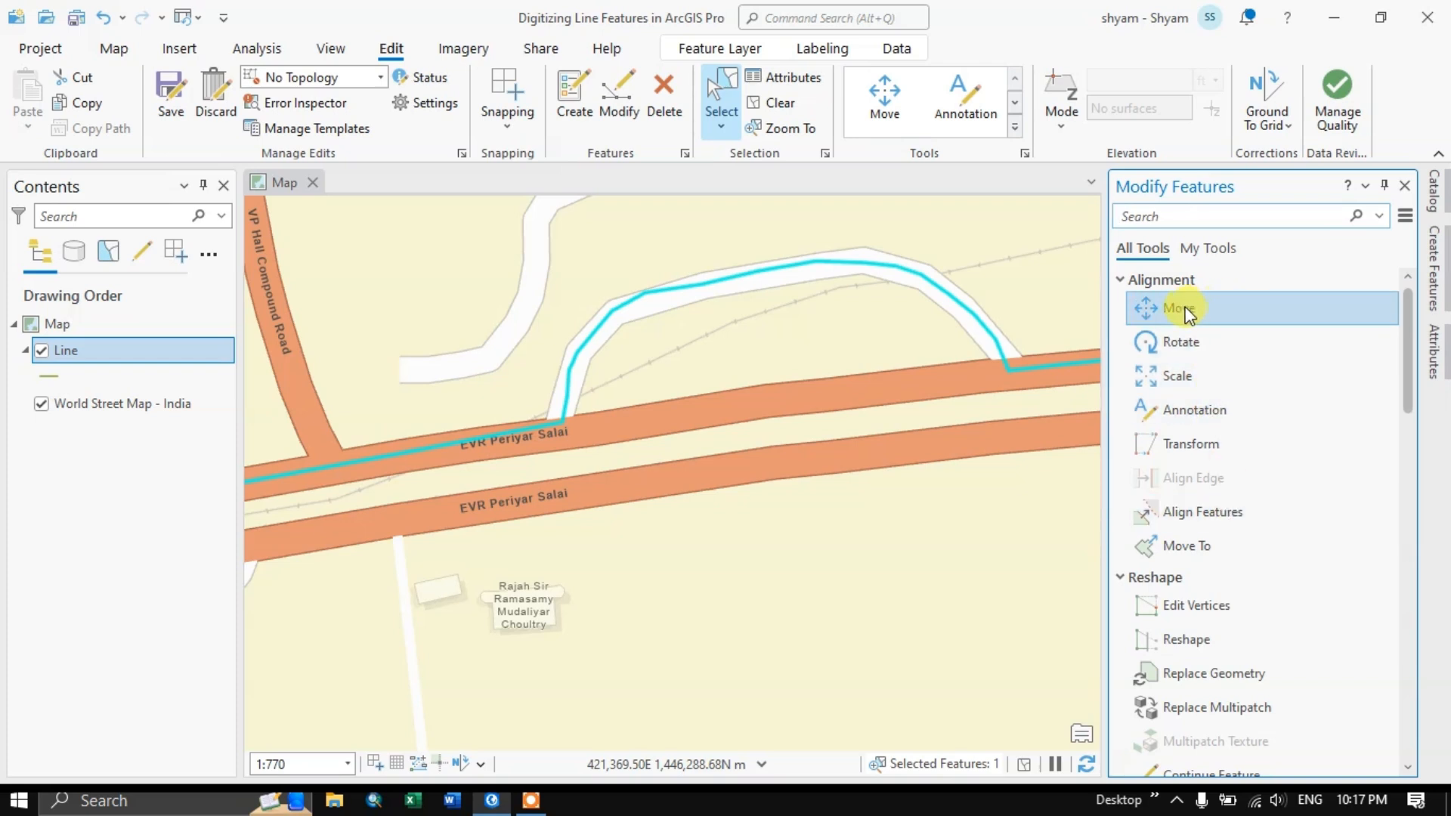
click(1224, 306)
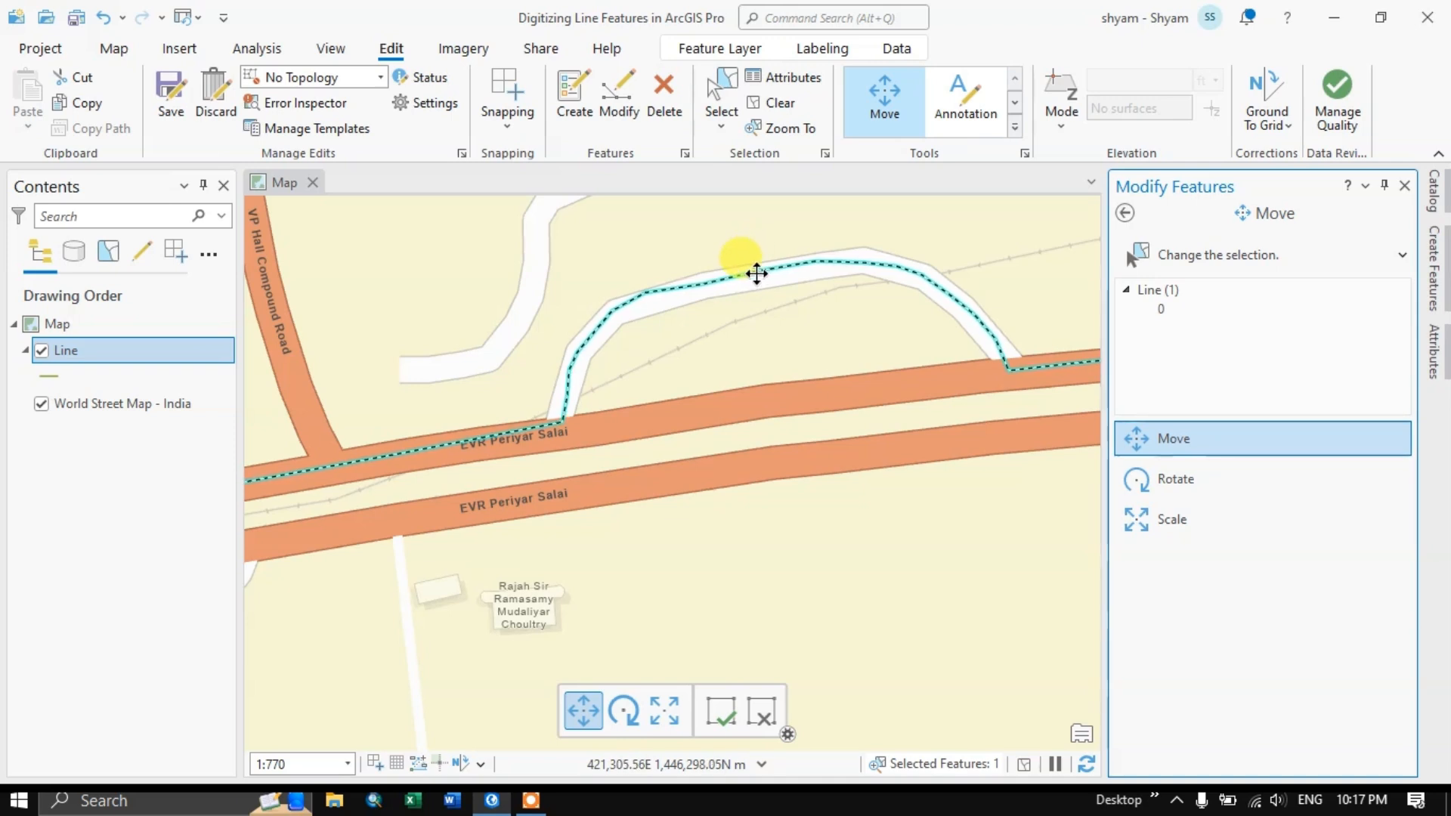
drag(756, 270, 762, 288)
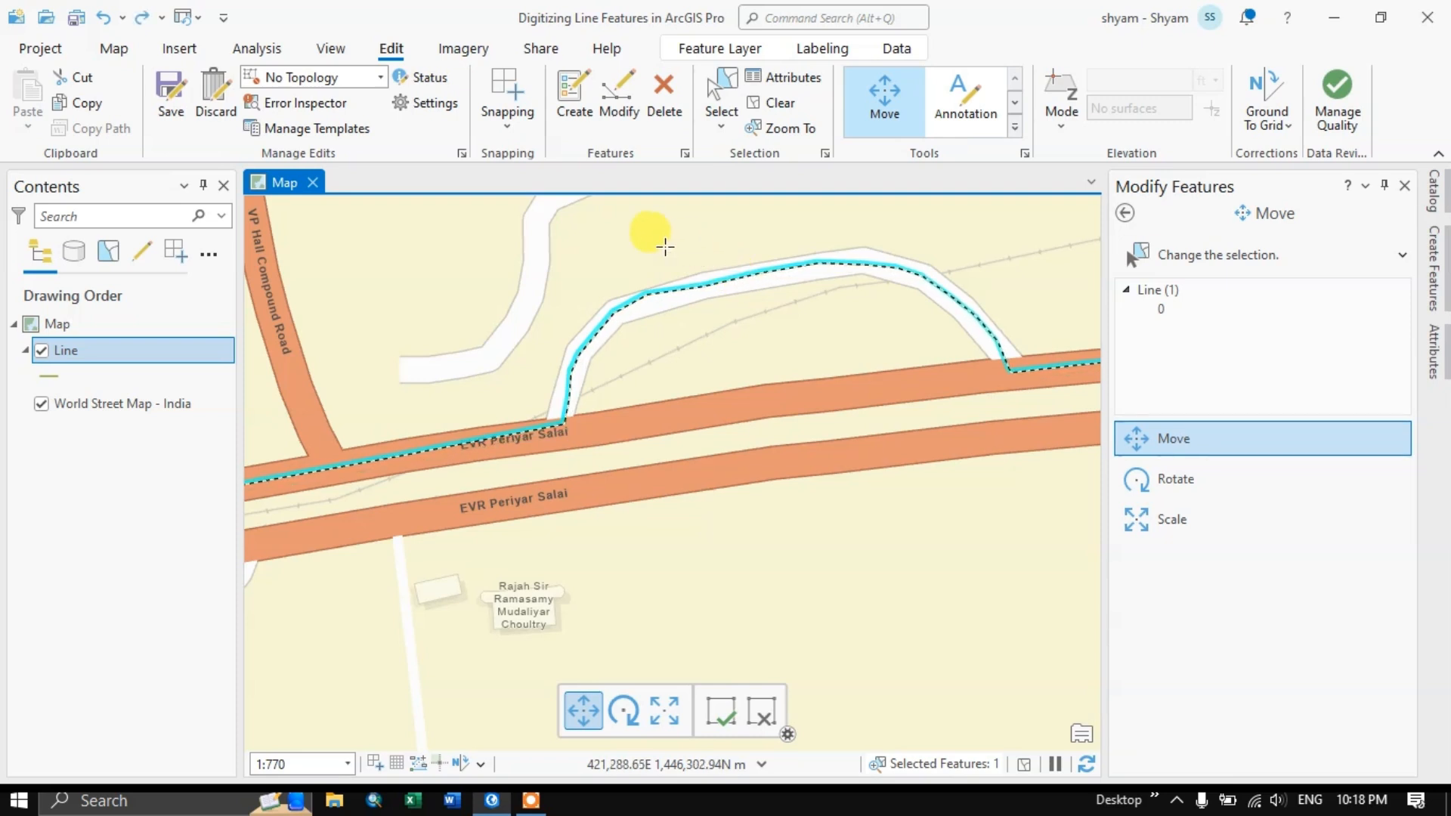
scroll(722, 245, down, 2)
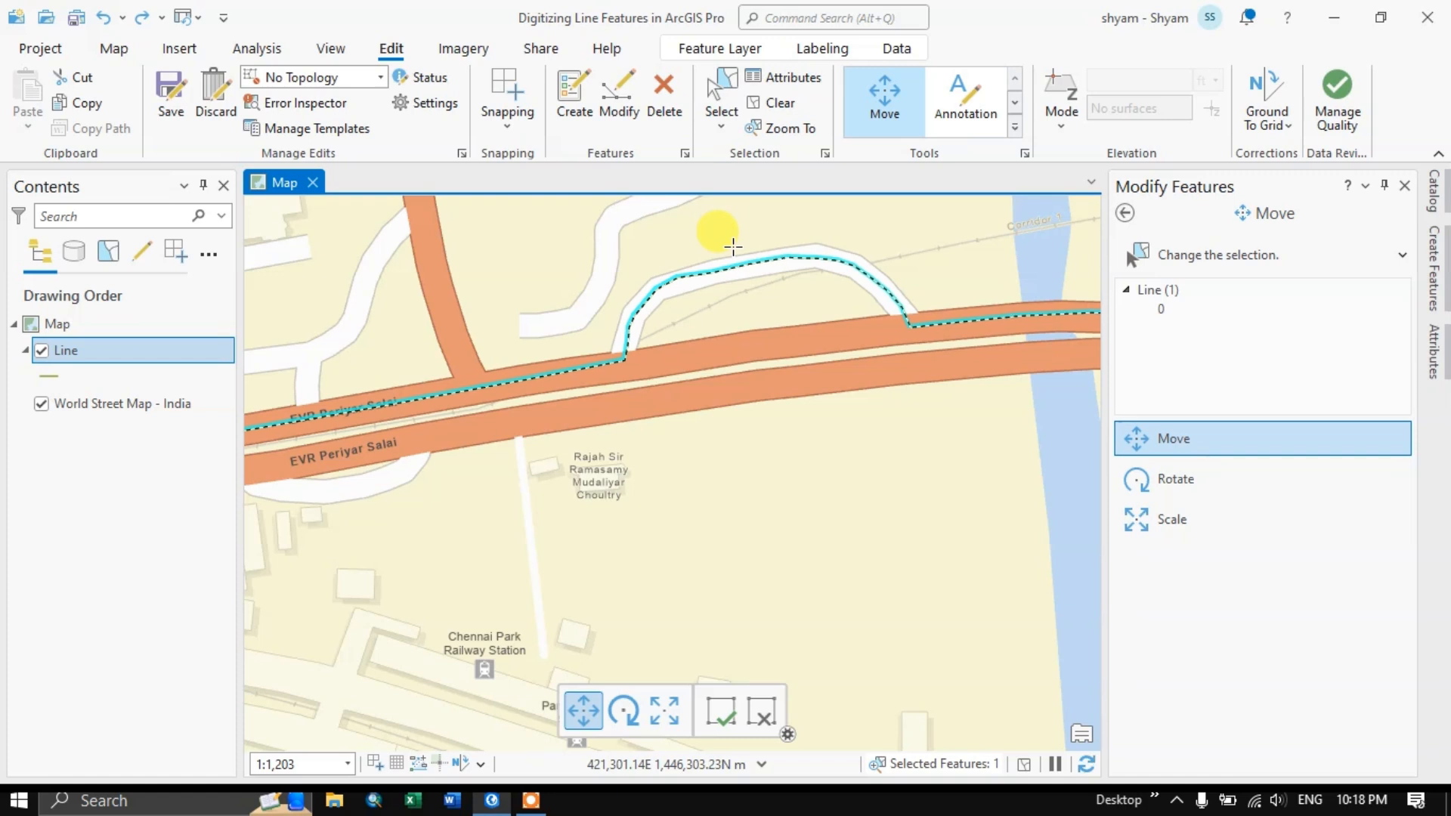
drag(732, 247, 736, 266)
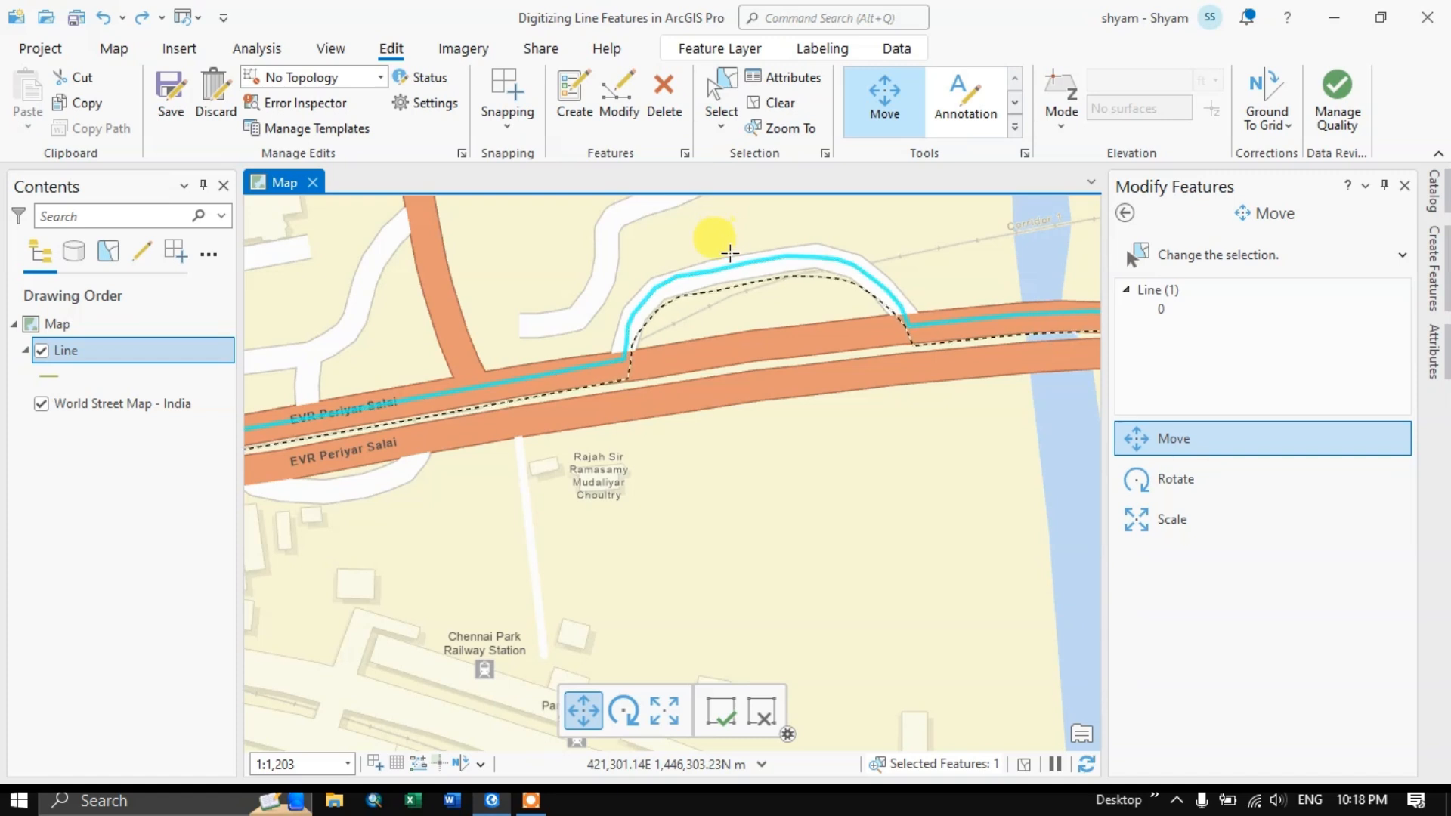
drag(725, 263, 719, 252)
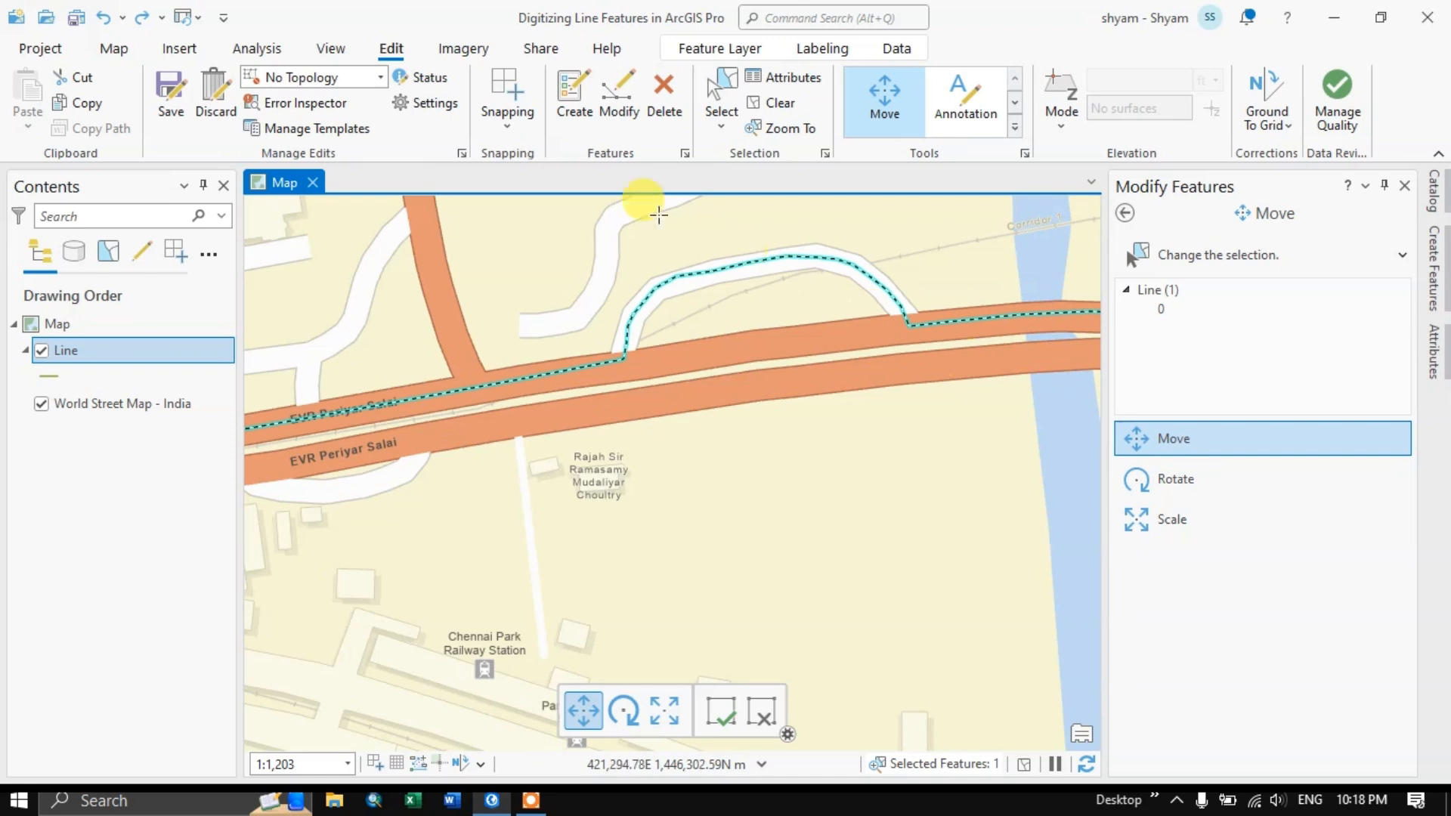
Edit the line's vertices, adding one just west of the curved side road's western junction and moving it towards the carriageway's centre
click(620, 112)
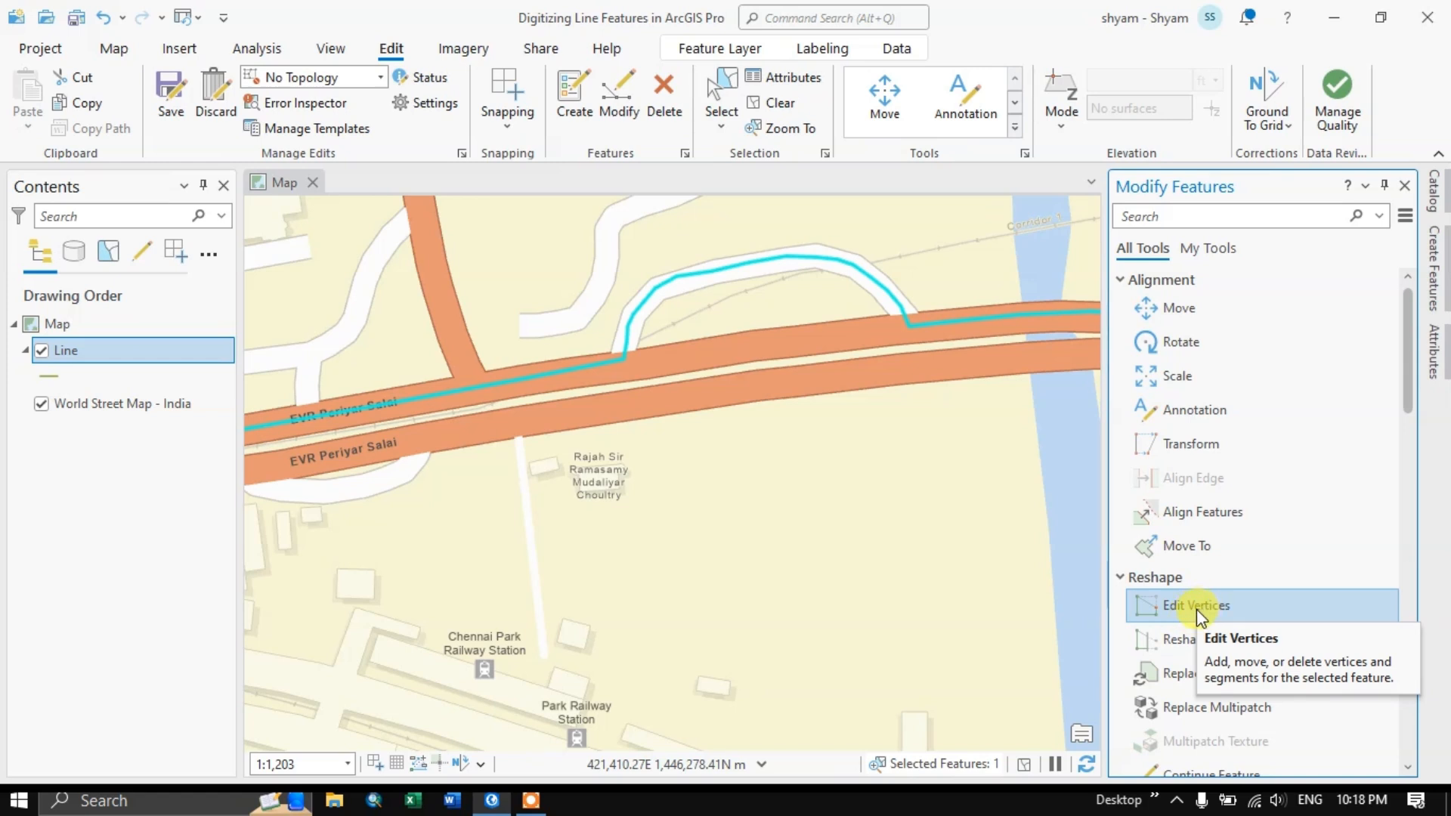
click(1224, 615)
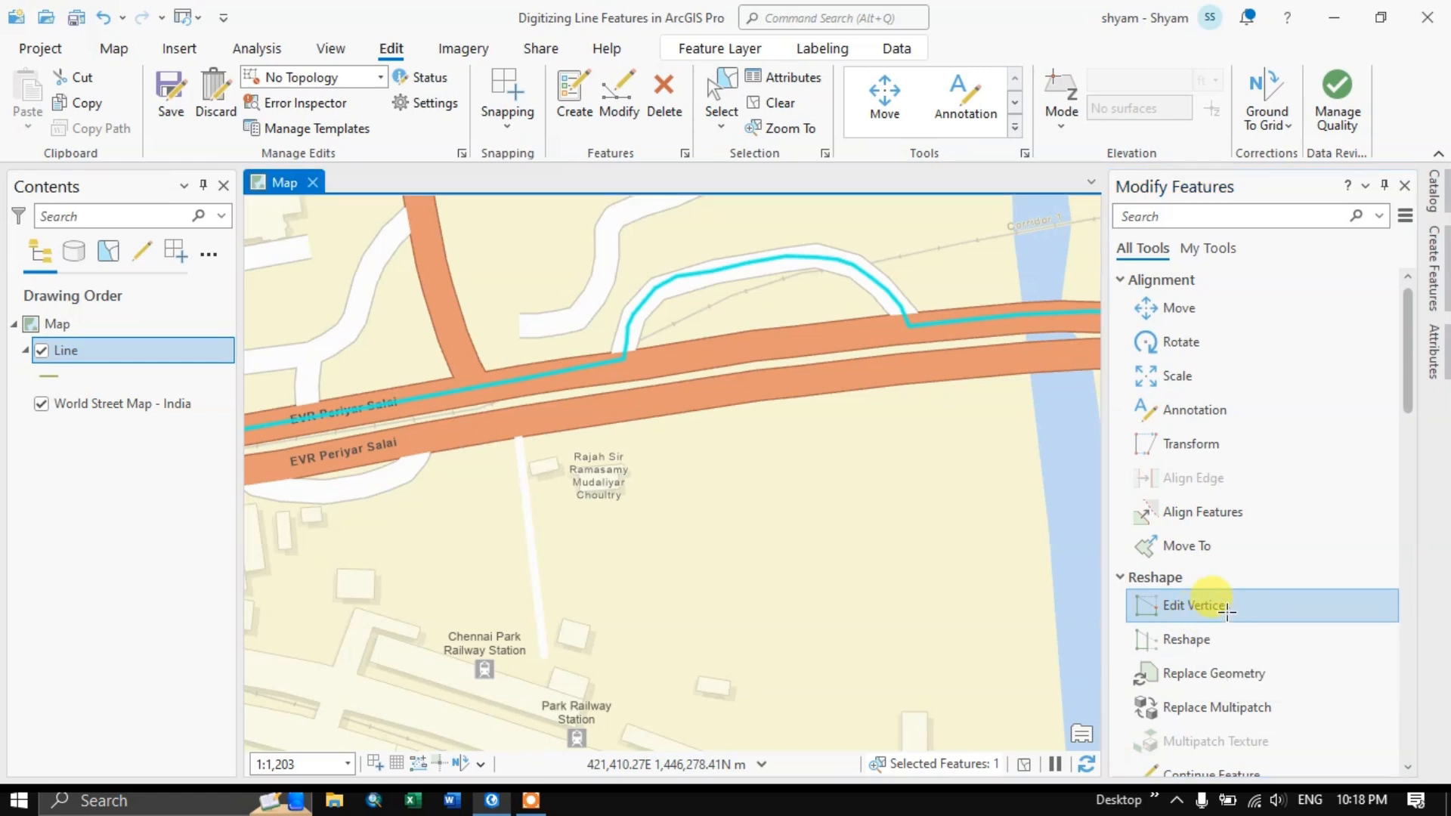
scroll(729, 245, up, 3)
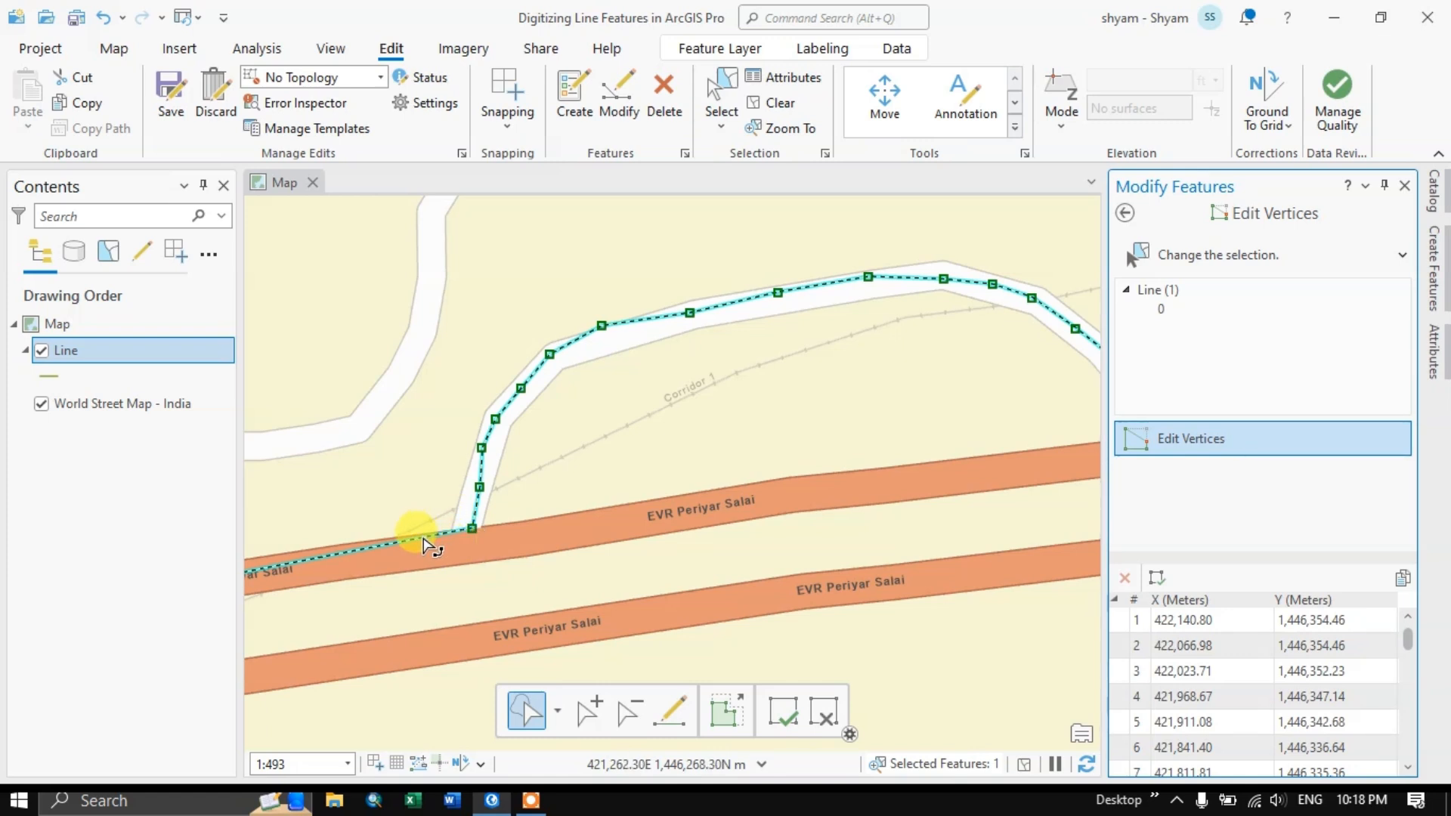
scroll(423, 545, up, 1)
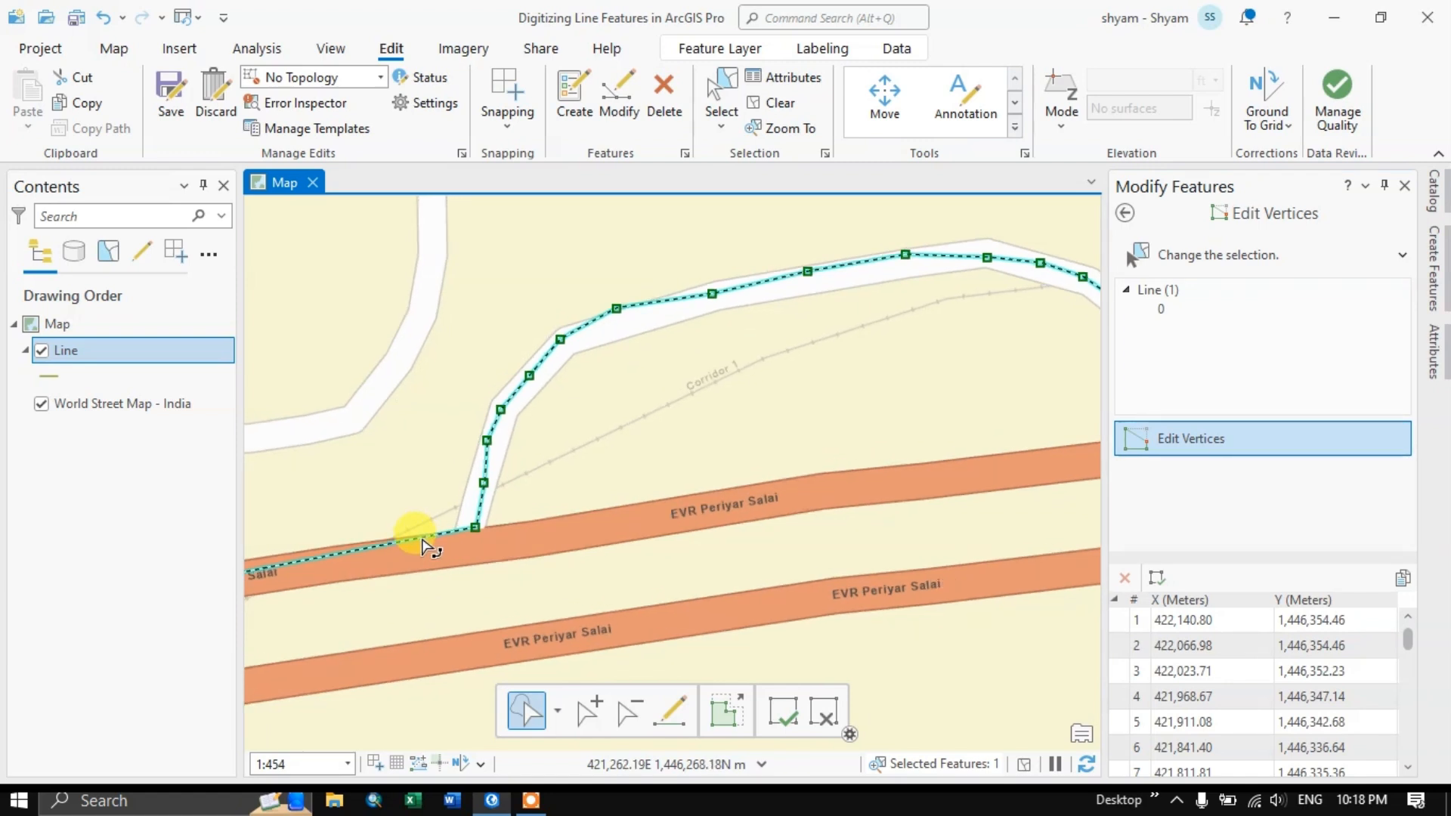
right_click(423, 542)
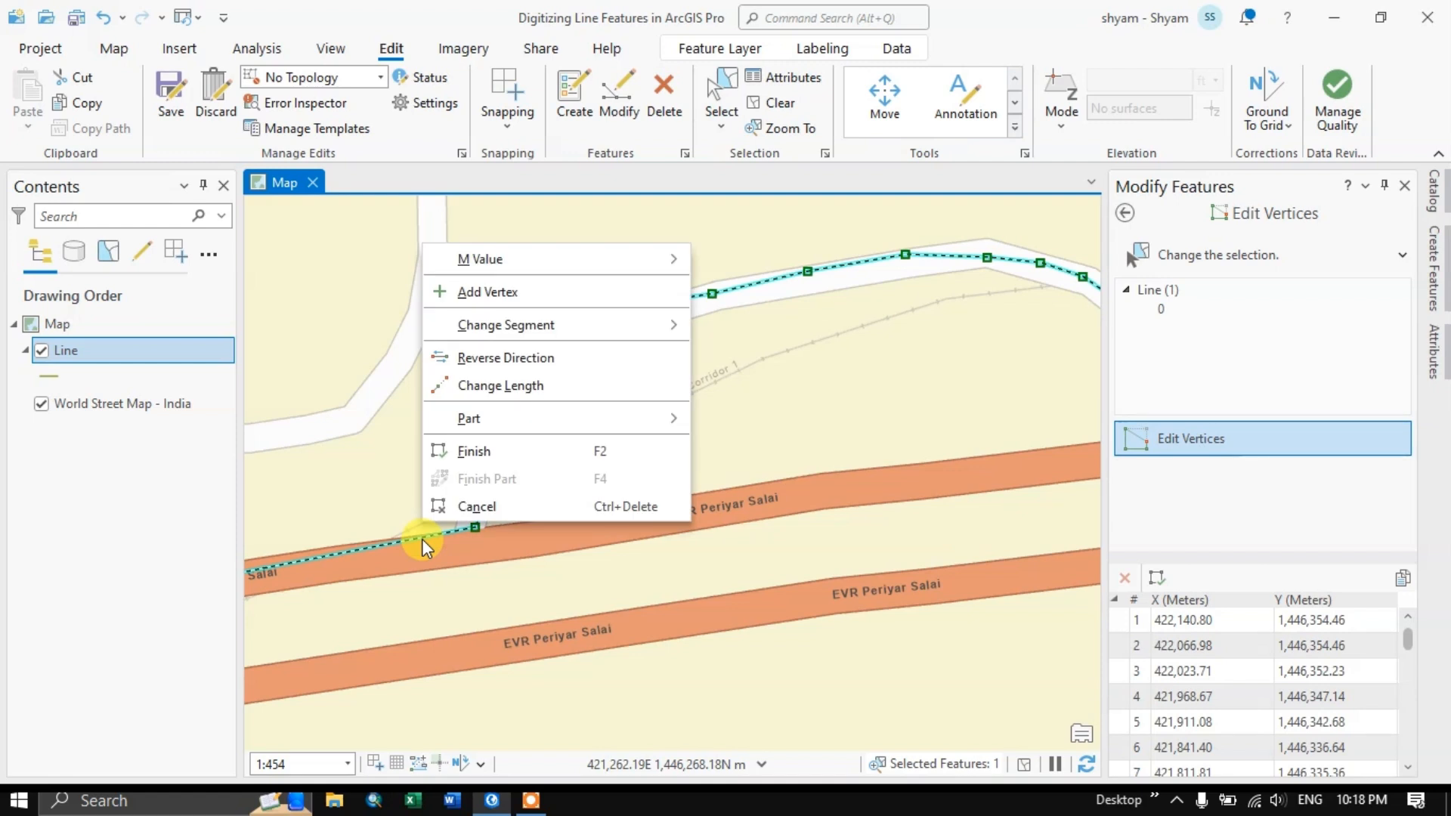
click(467, 292)
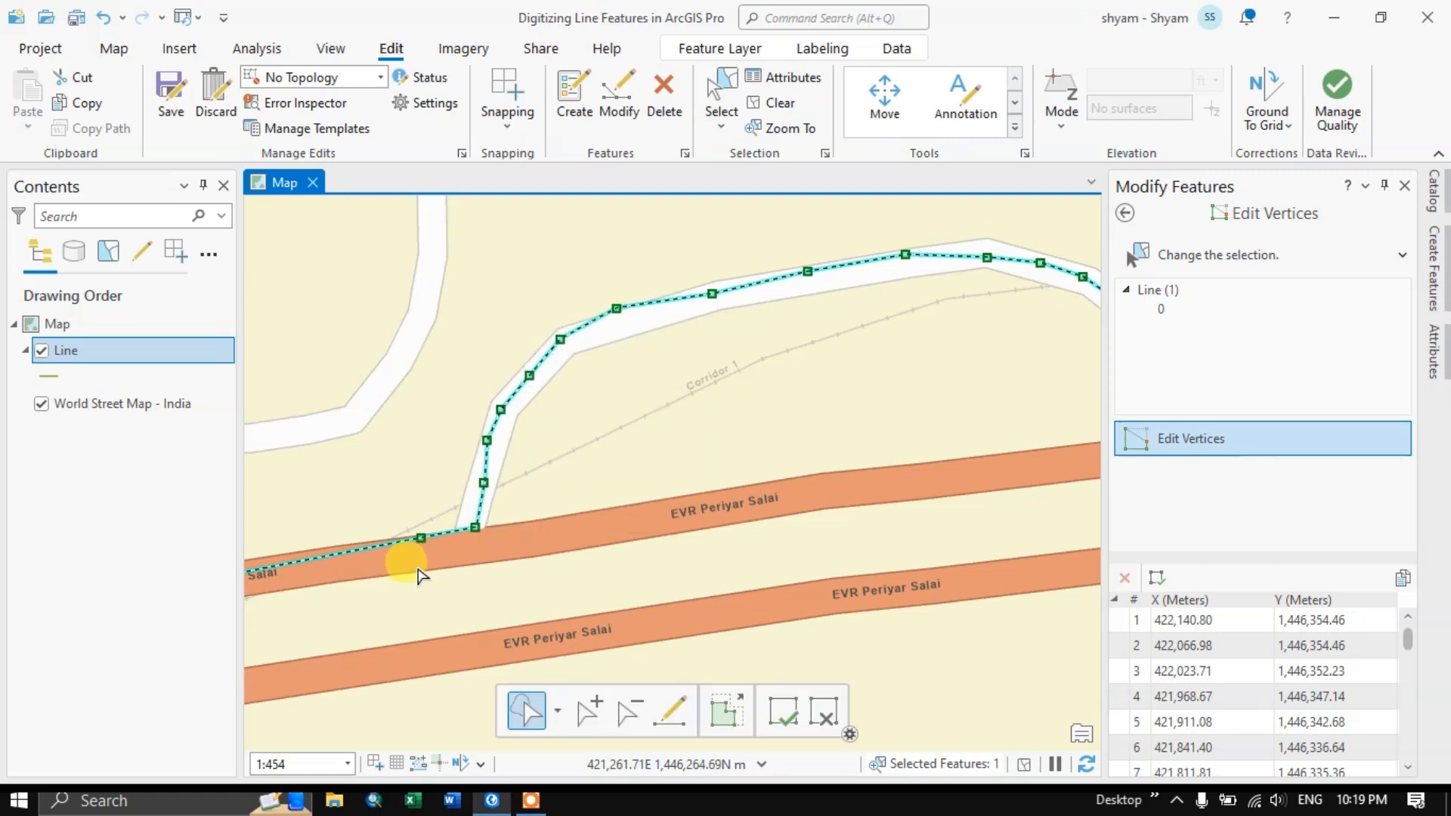
drag(421, 538, 461, 547)
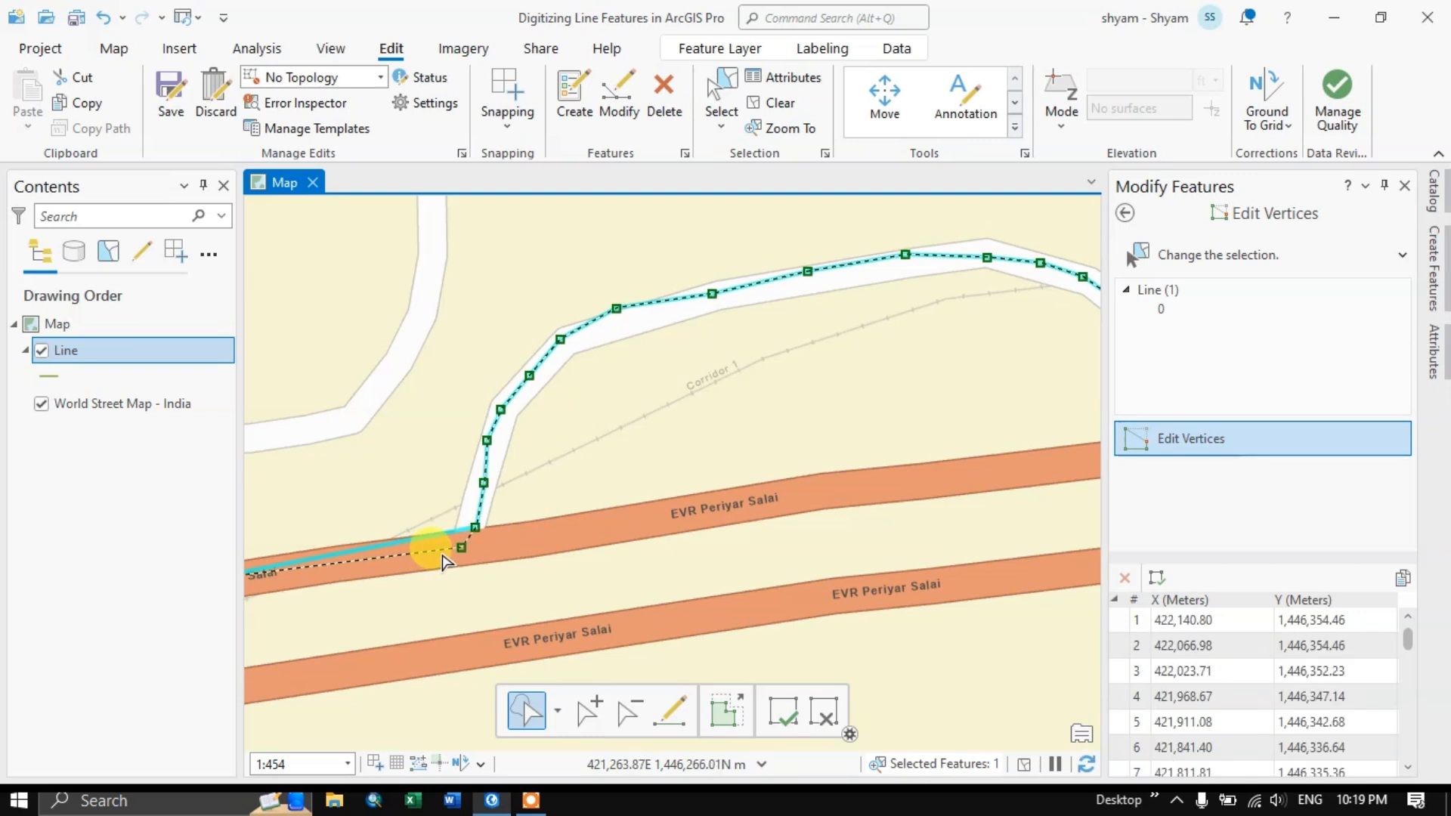
Add a second vertex farther west on the same segment and align it with the northern carriageway's centre
right_click(403, 563)
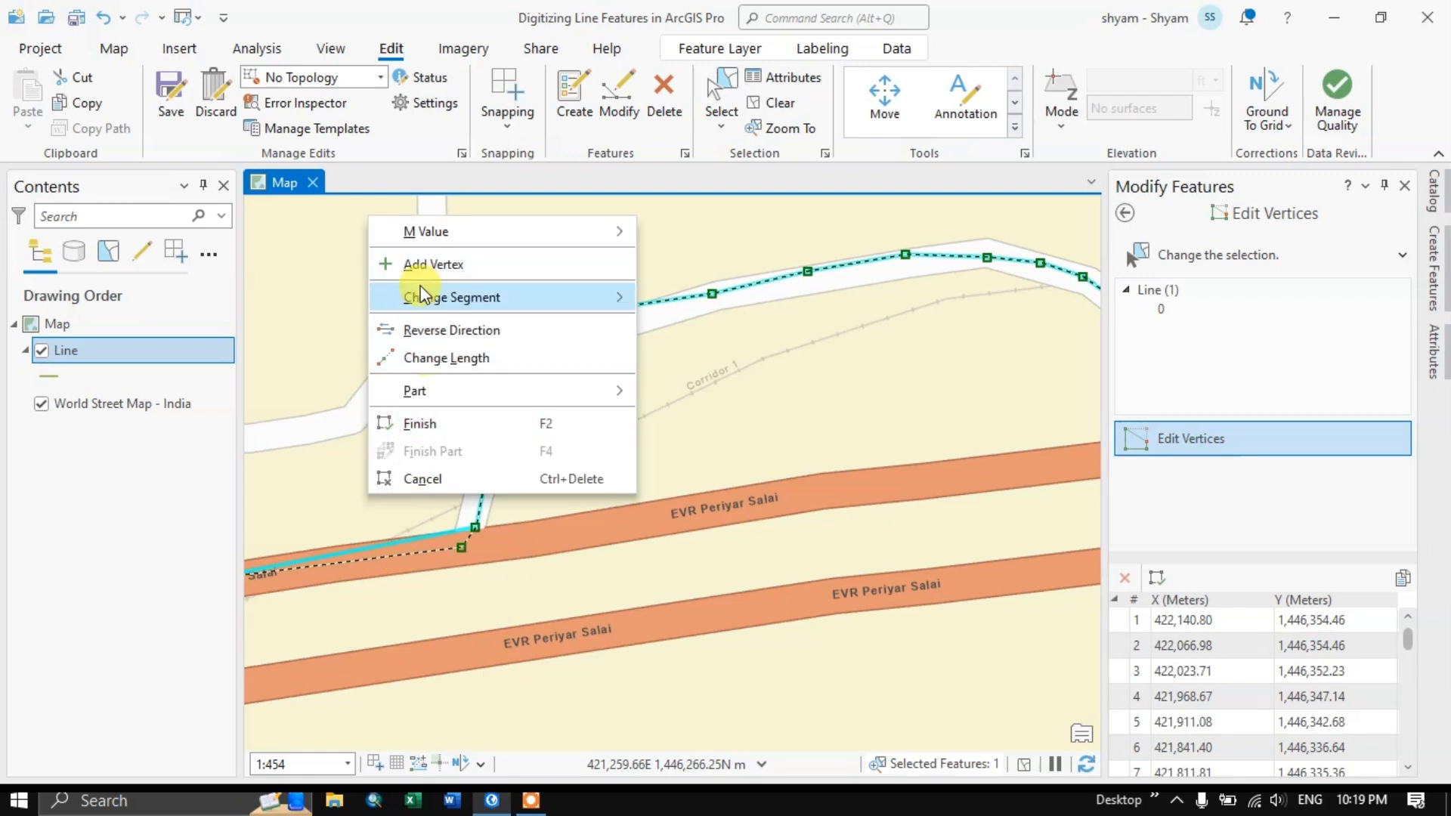
click(457, 266)
drag(401, 557, 384, 562)
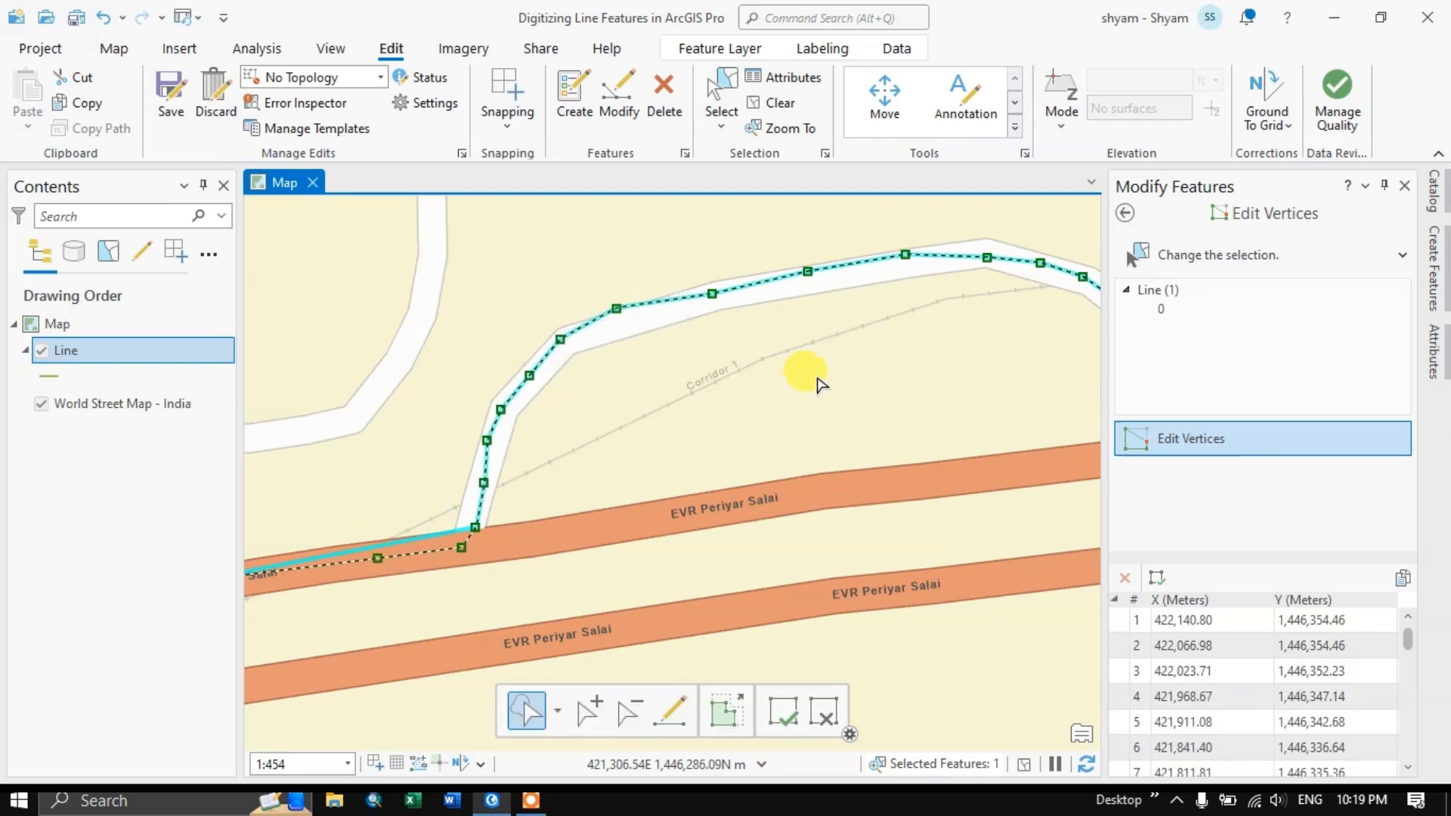
Delete the off-centre vertex near the line's western end on the northern carriageway of EVR Periyar Salai
scroll(819, 383, down, 2)
scroll(819, 383, down, 4)
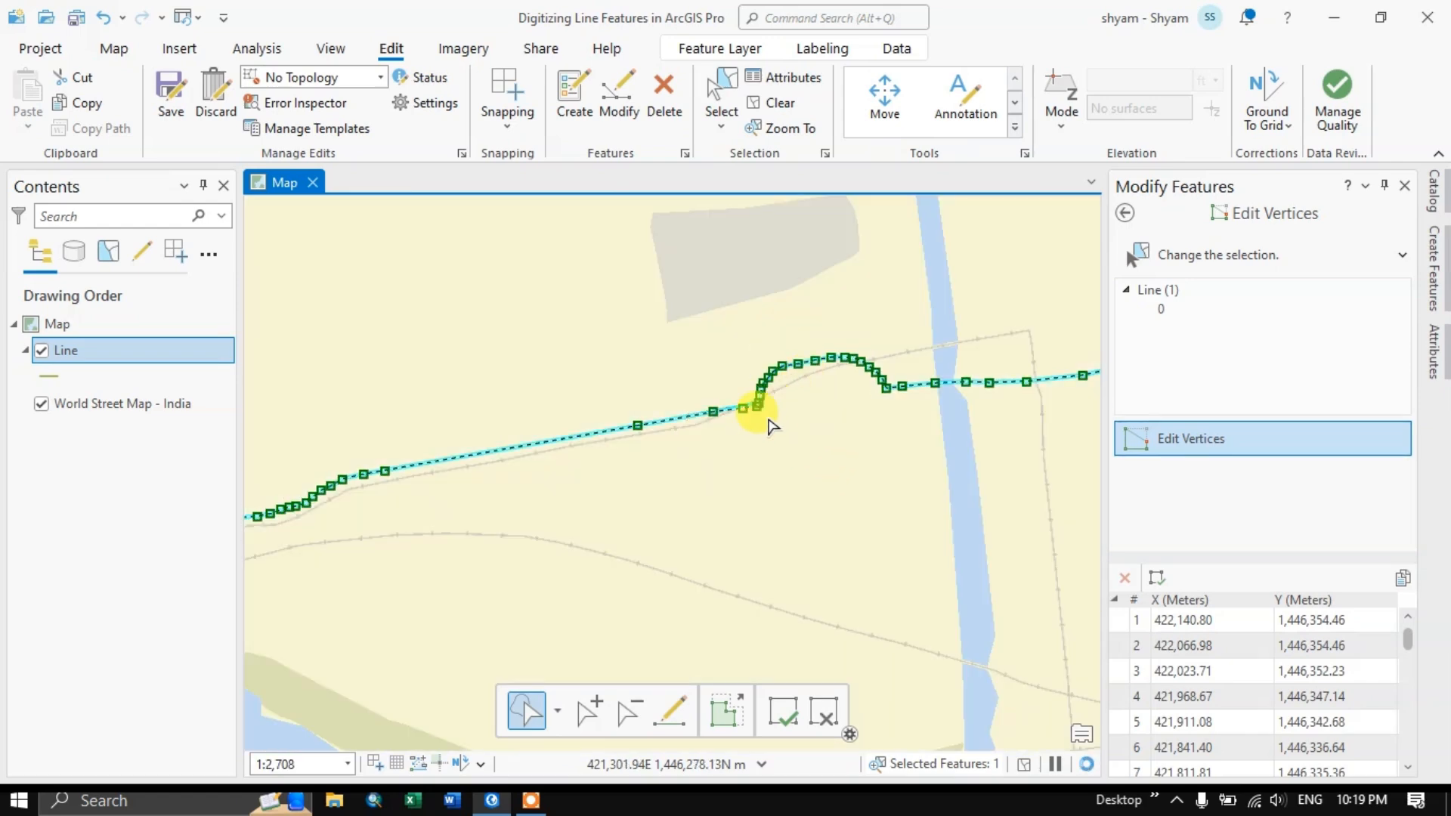
scroll(469, 459, up, 3)
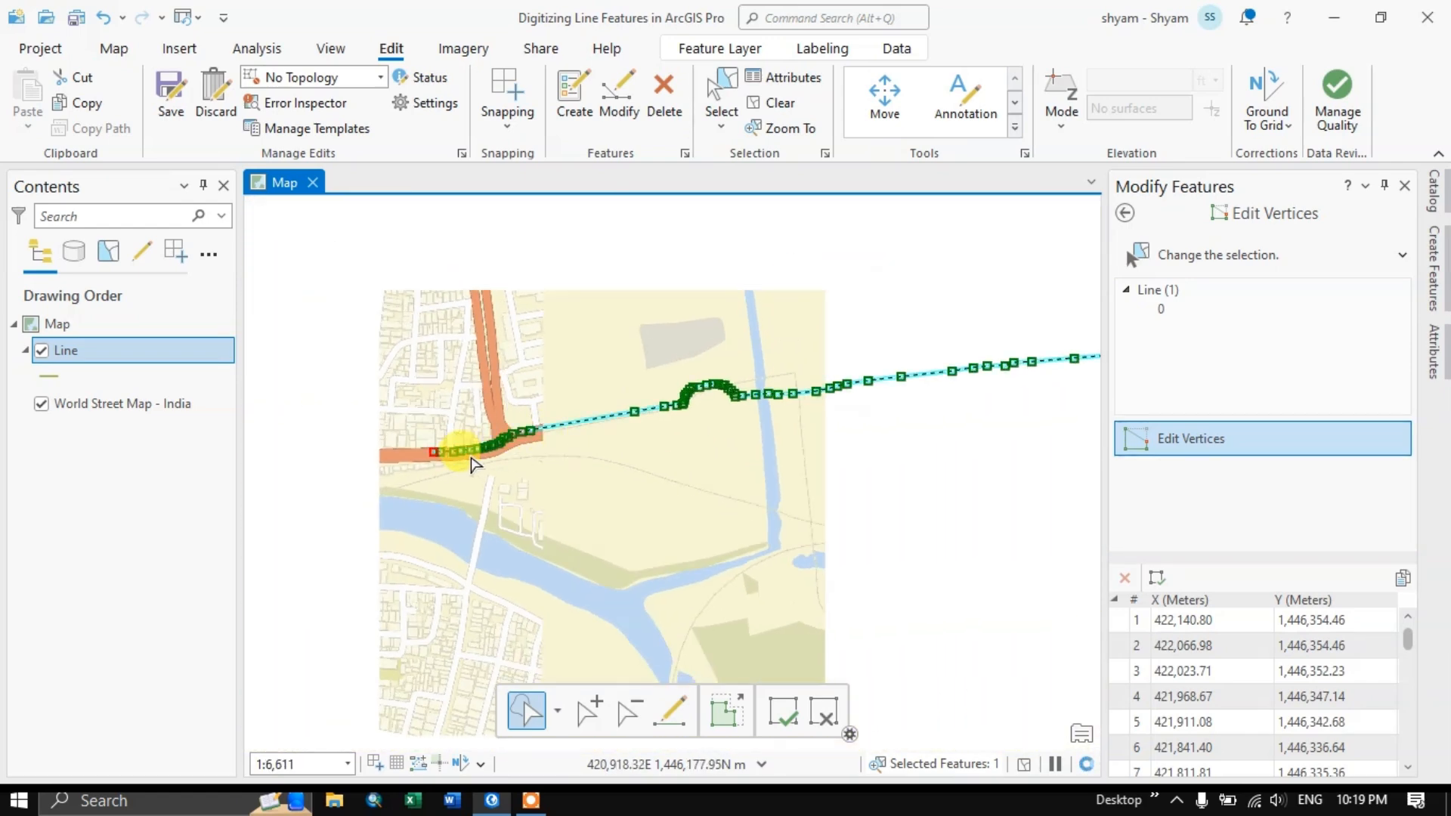
scroll(420, 464, up, 6)
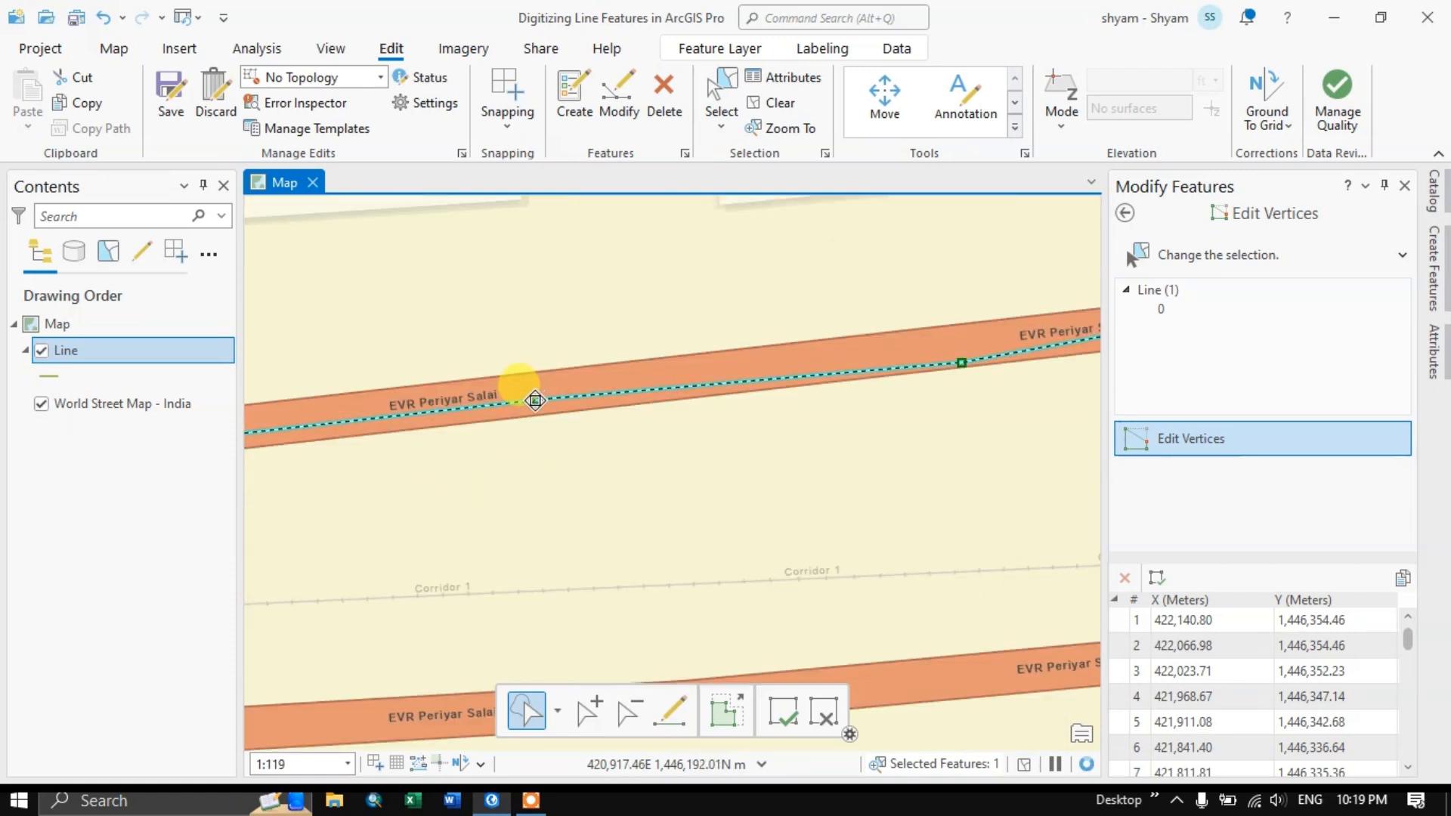
click(538, 401)
right_click(537, 401)
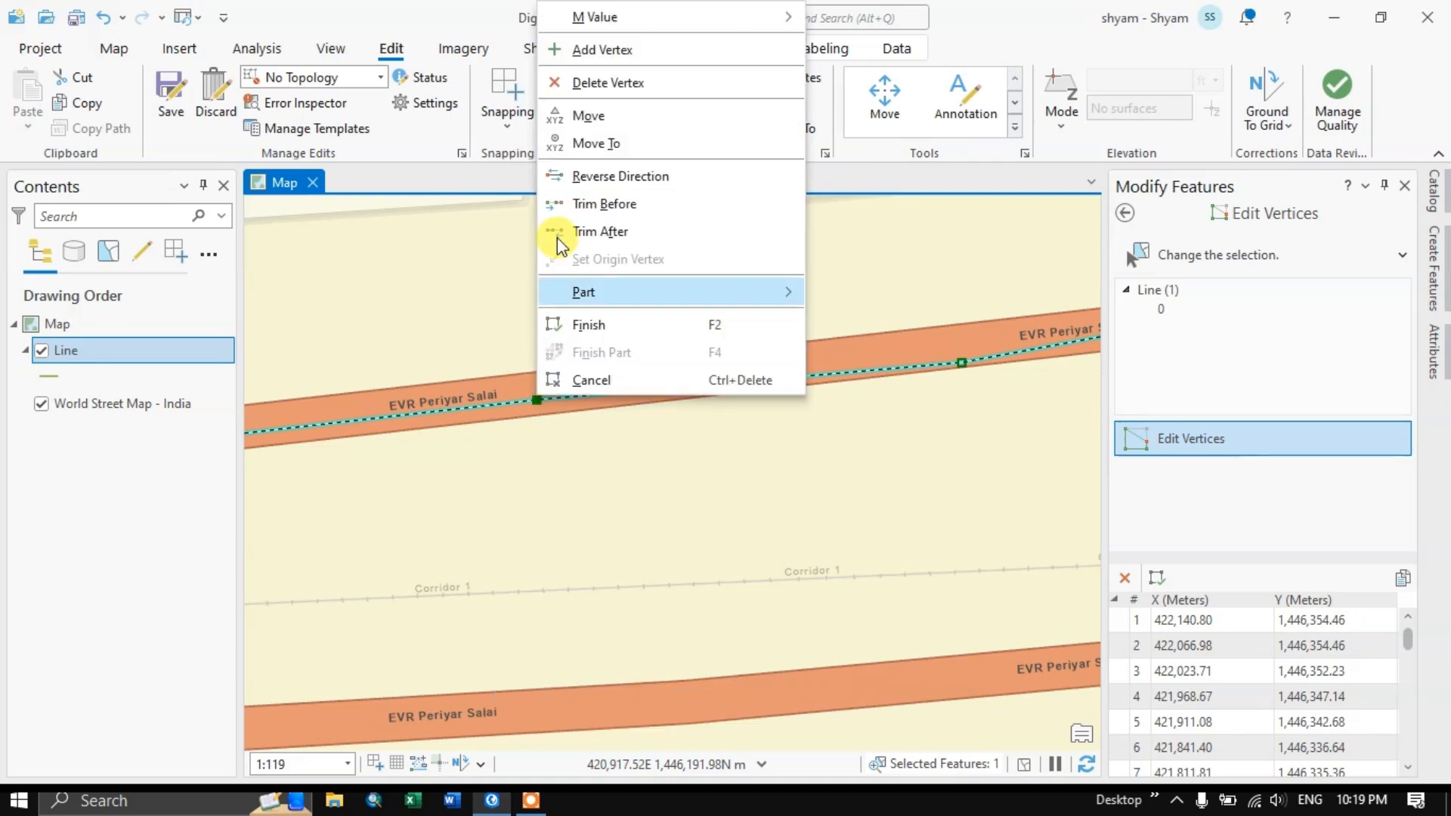
click(600, 85)
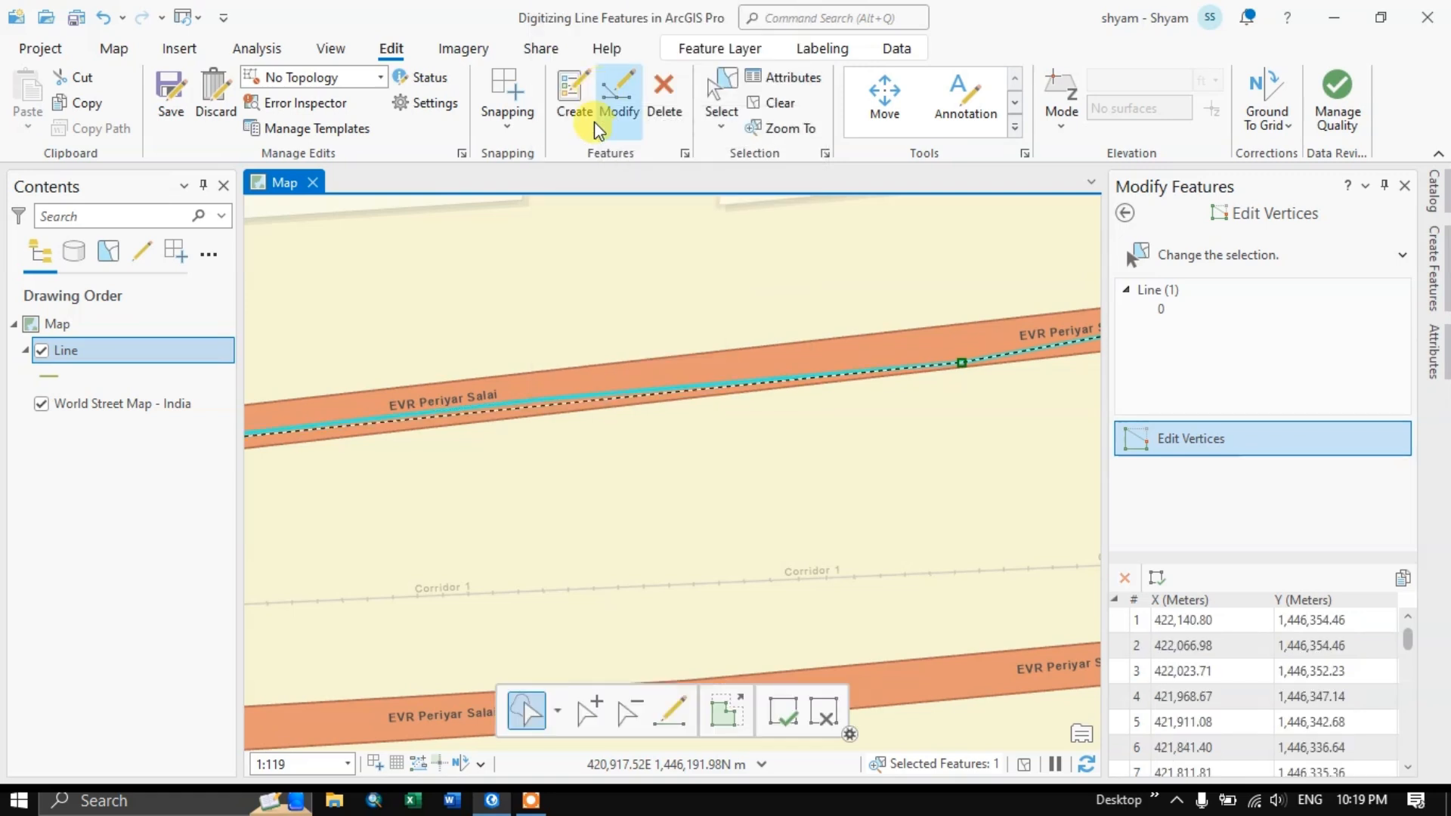
Add a replacement vertex near the deleted one and move it up to the centre of the carriageway
right_click(548, 407)
click(548, 406)
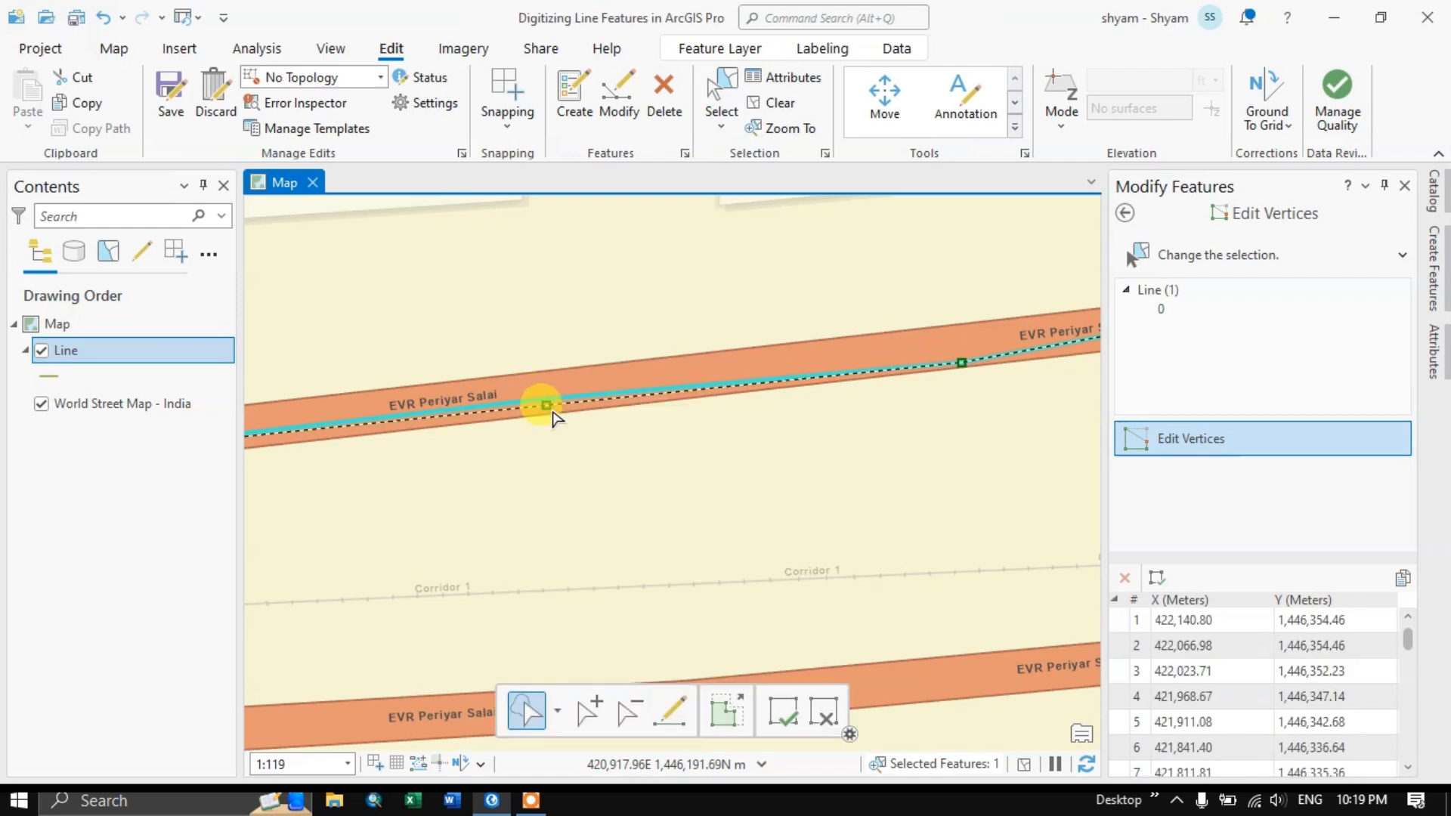
mouse_move(547, 410)
mouse_down()
mouse_move(564, 241)
mouse_move(551, 378)
mouse_move(576, 392)
mouse_move(579, 262)
mouse_move(594, 534)
mouse_move(581, 373)
mouse_move(576, 393)
mouse_up()
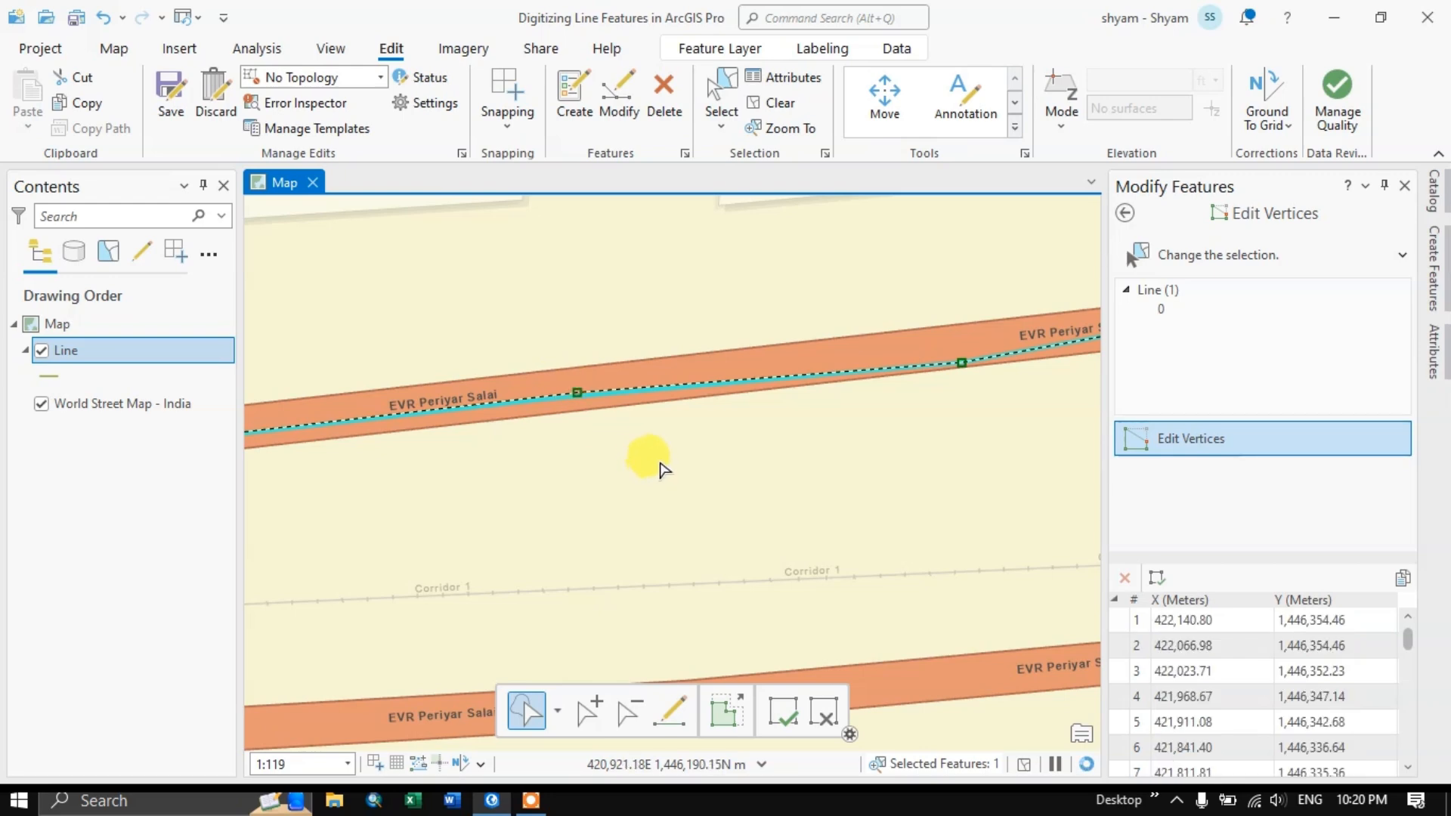
Check the reshaped line along its full length and save the edits
scroll(657, 449, down, 5)
scroll(657, 449, down, 3)
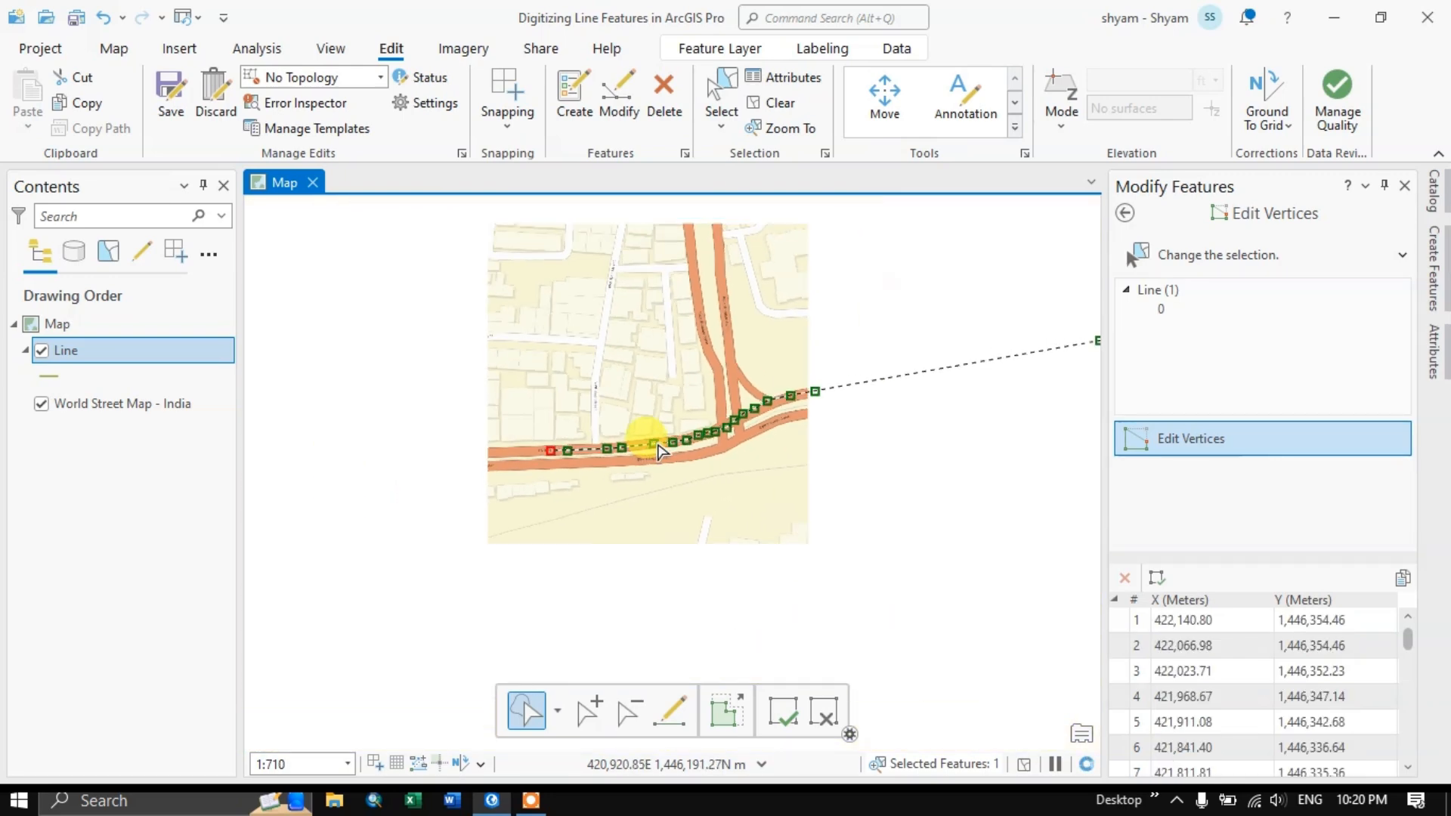
scroll(771, 405, down, 2)
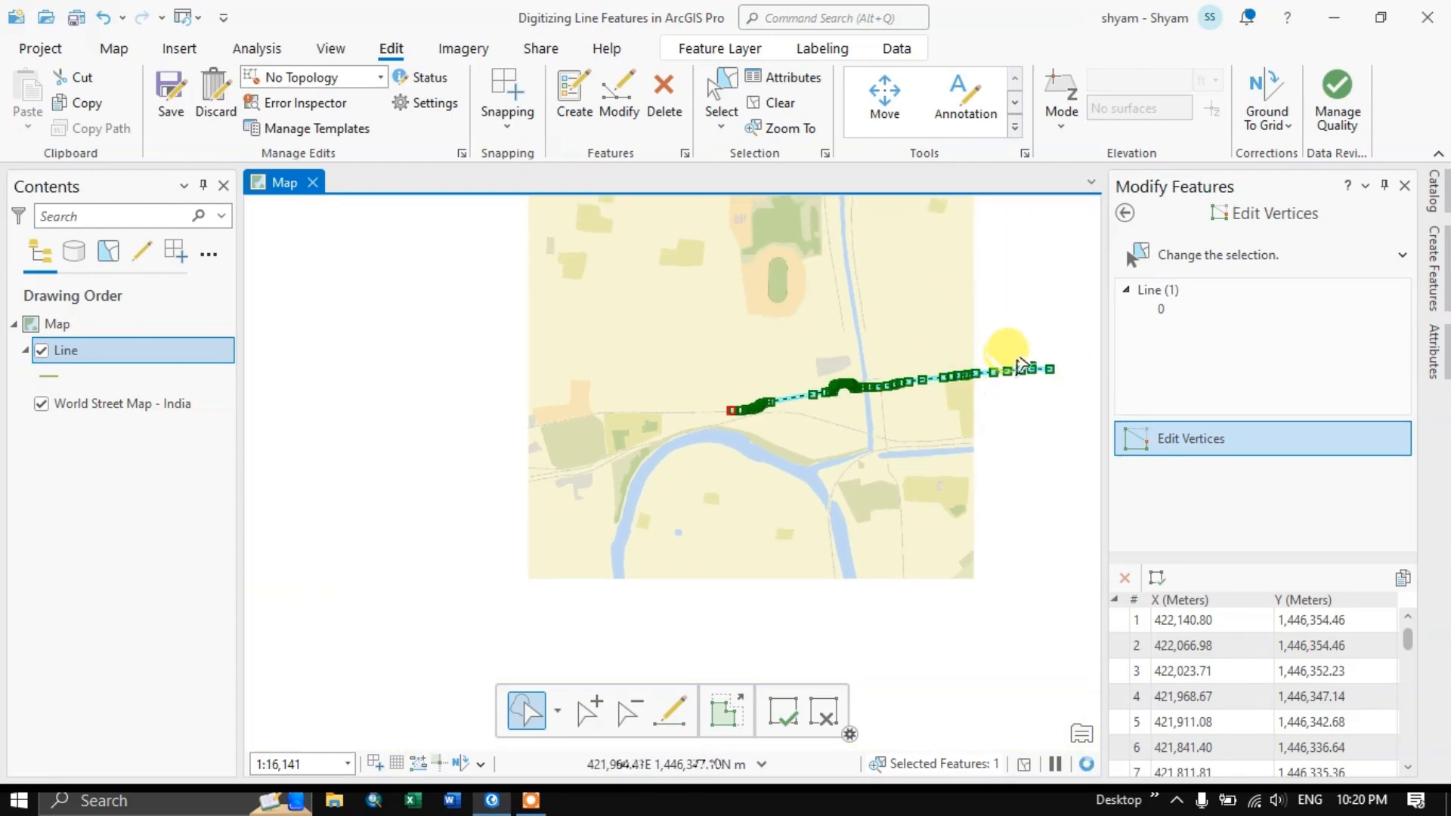
scroll(1023, 355, up, 1)
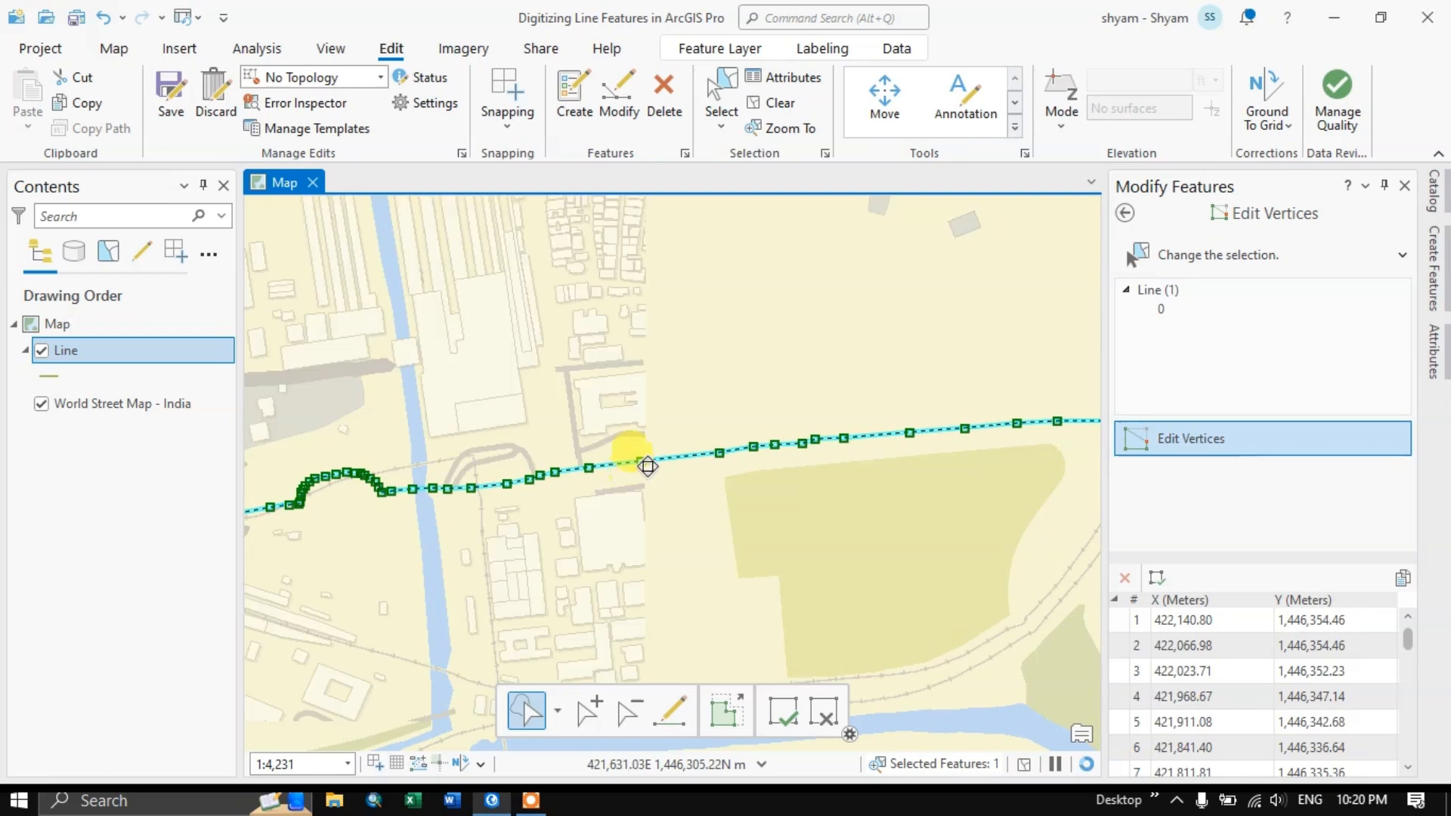
click(179, 106)
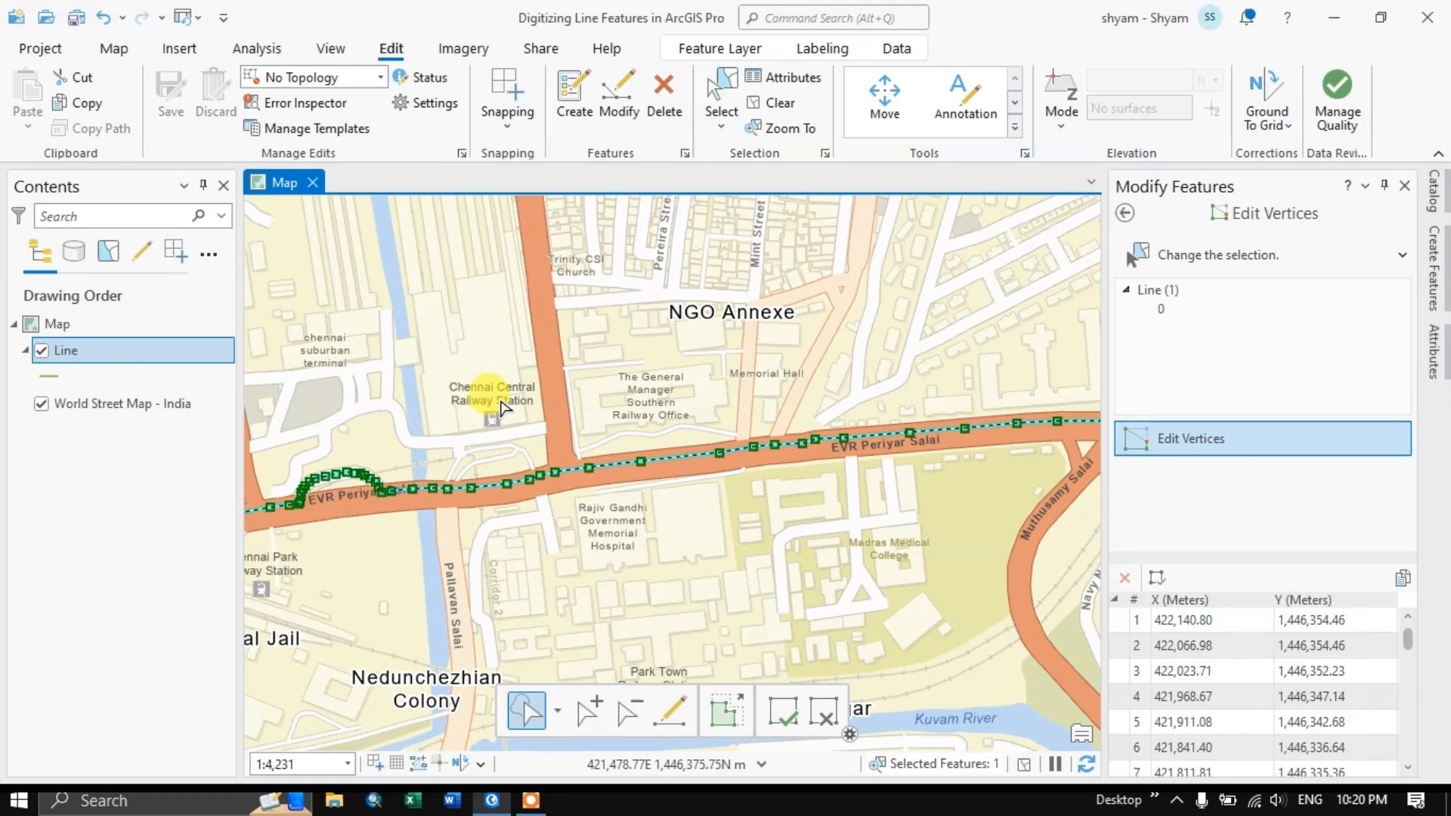
Open the Line layer's attribute table and add a new field named Name
right_click(92, 347)
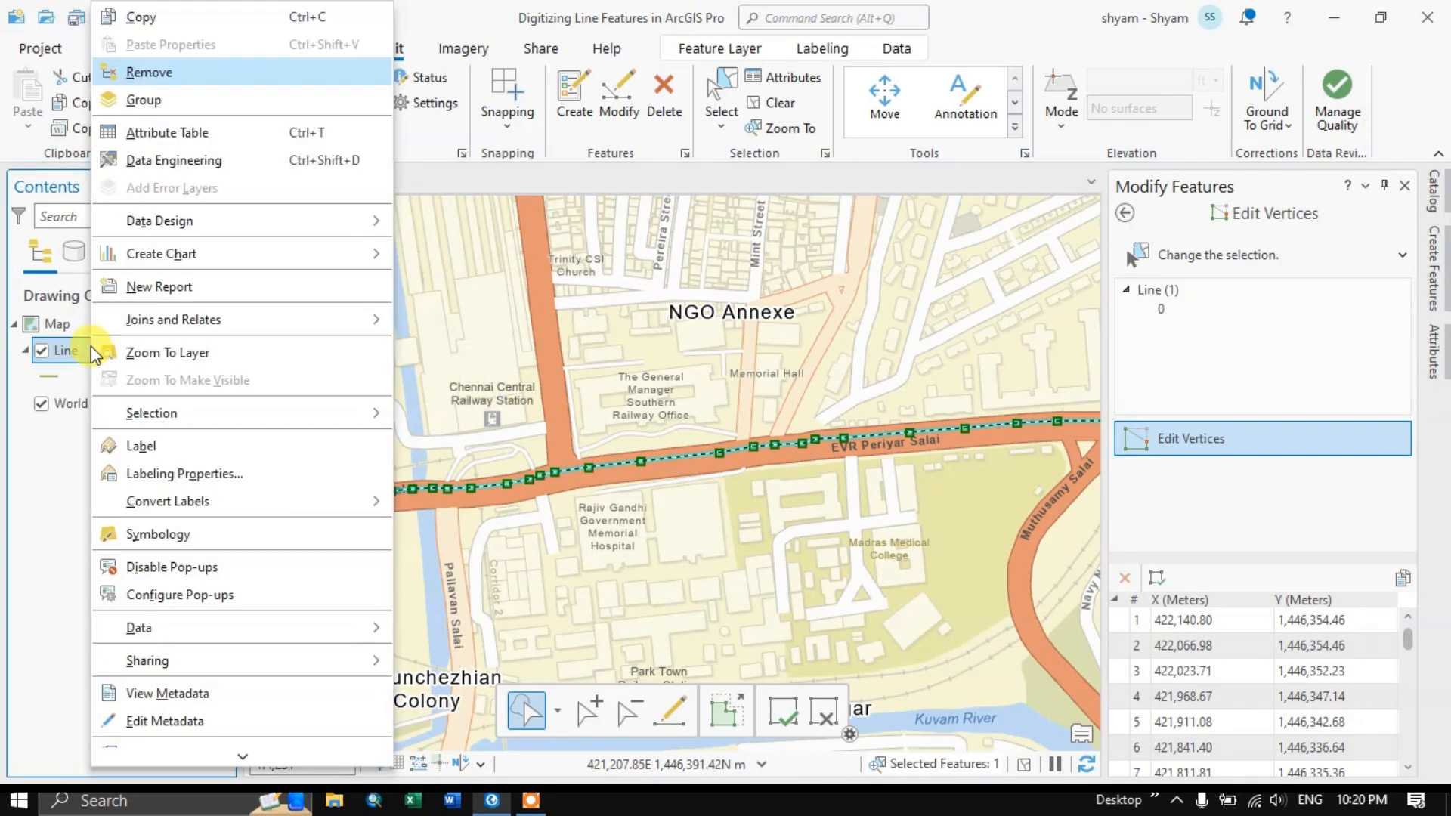
click(172, 142)
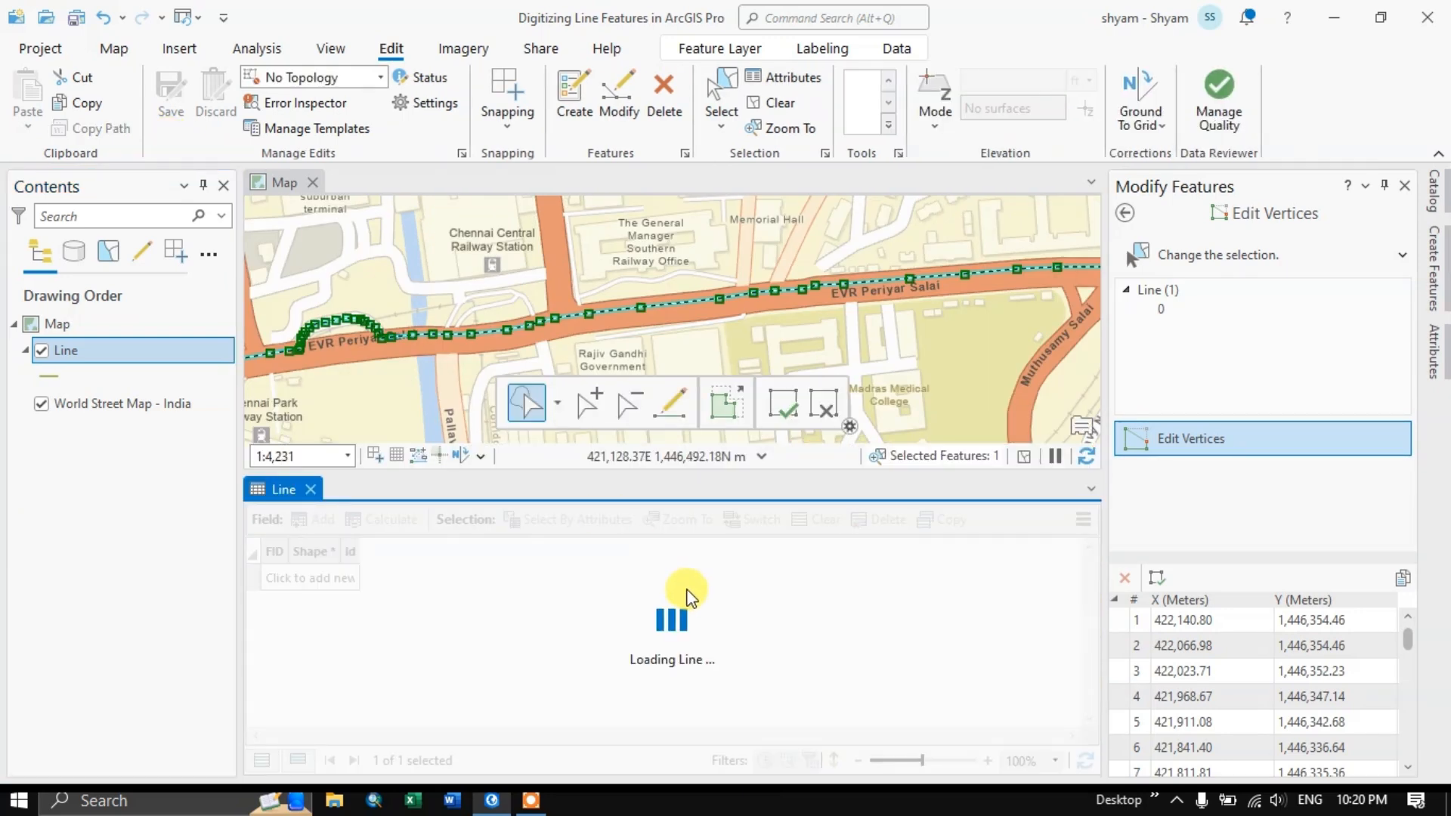
click(322, 578)
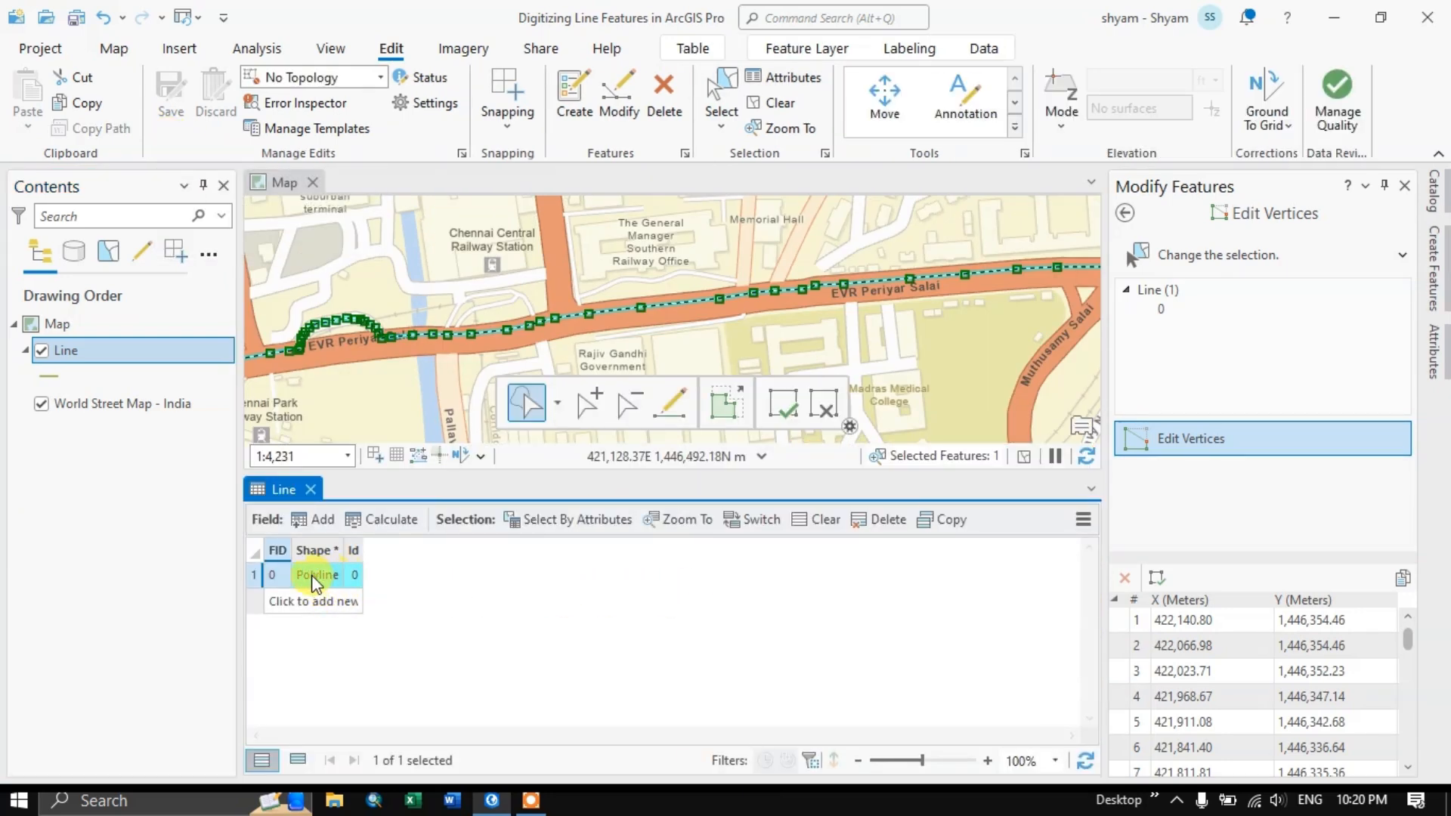
click(269, 573)
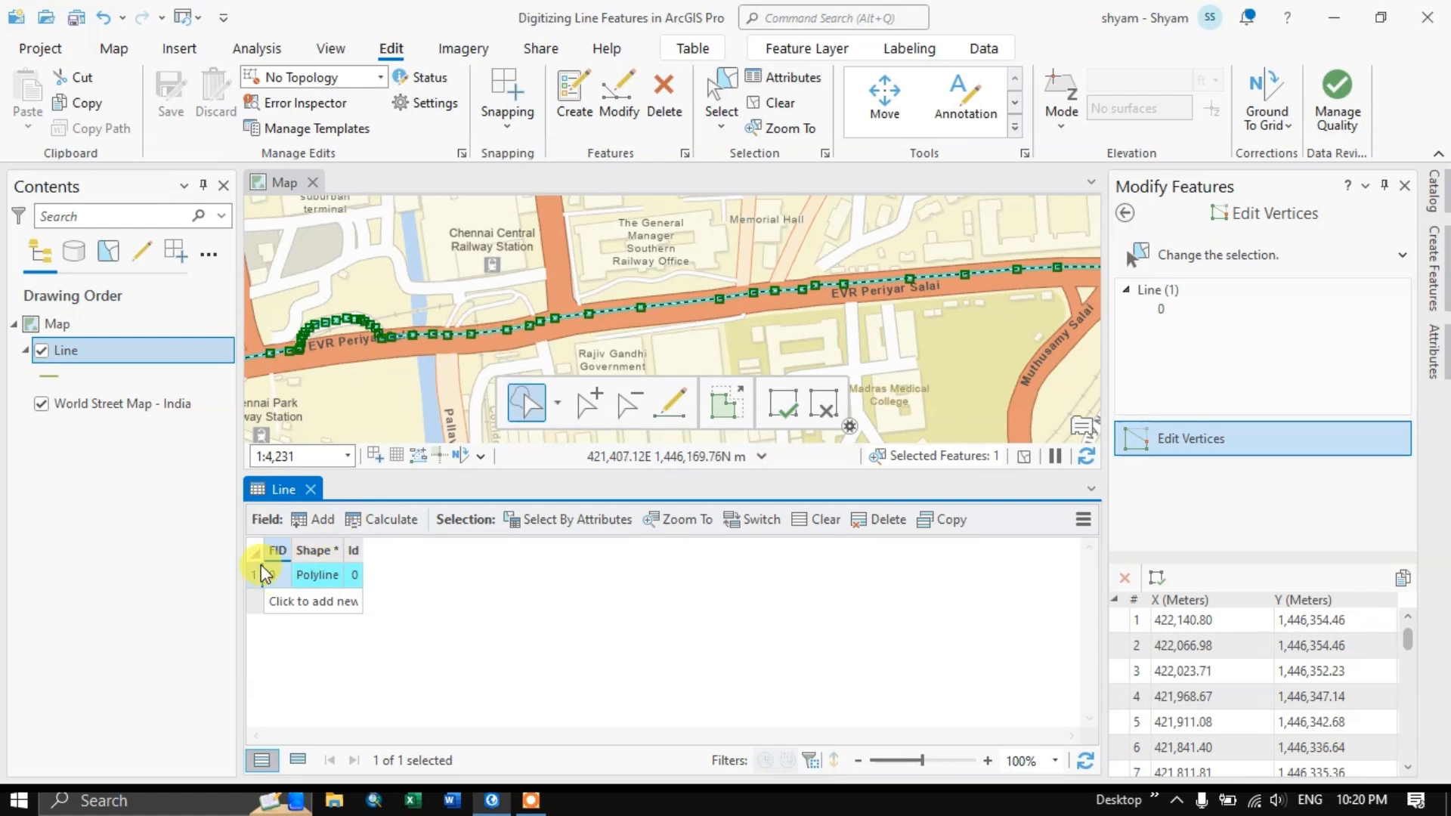
click(315, 522)
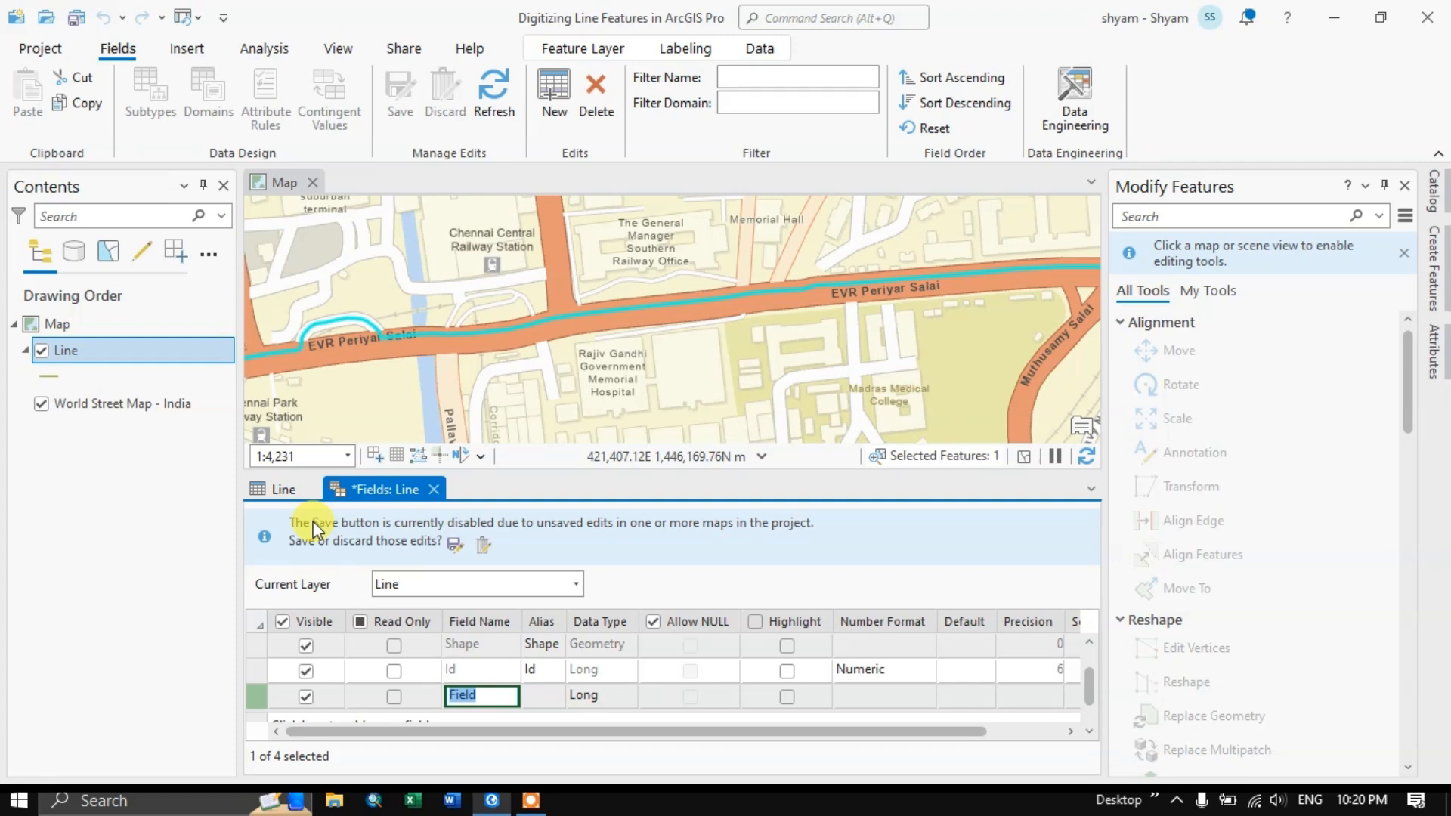
key(BackSpace)
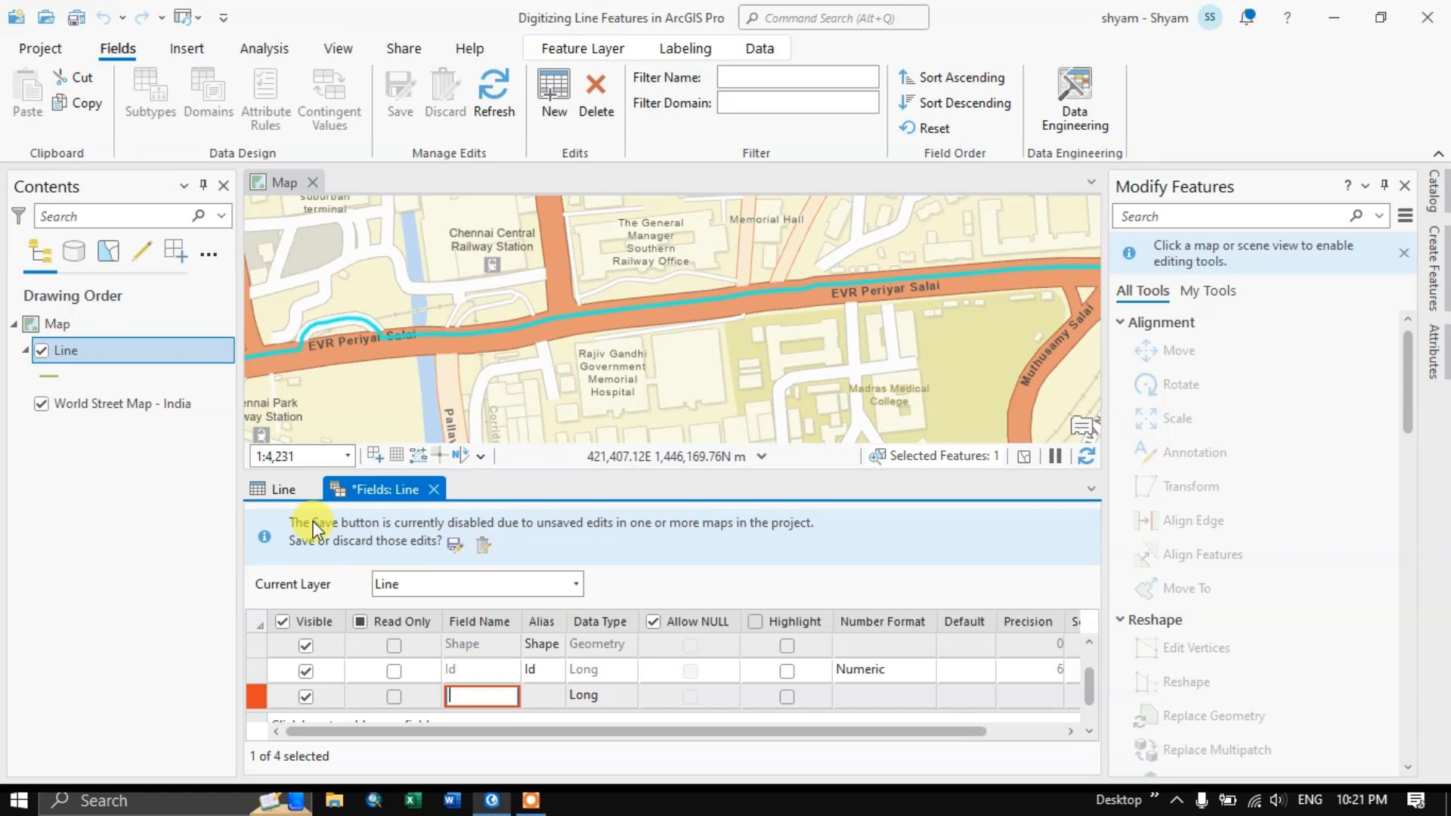
text(Name)
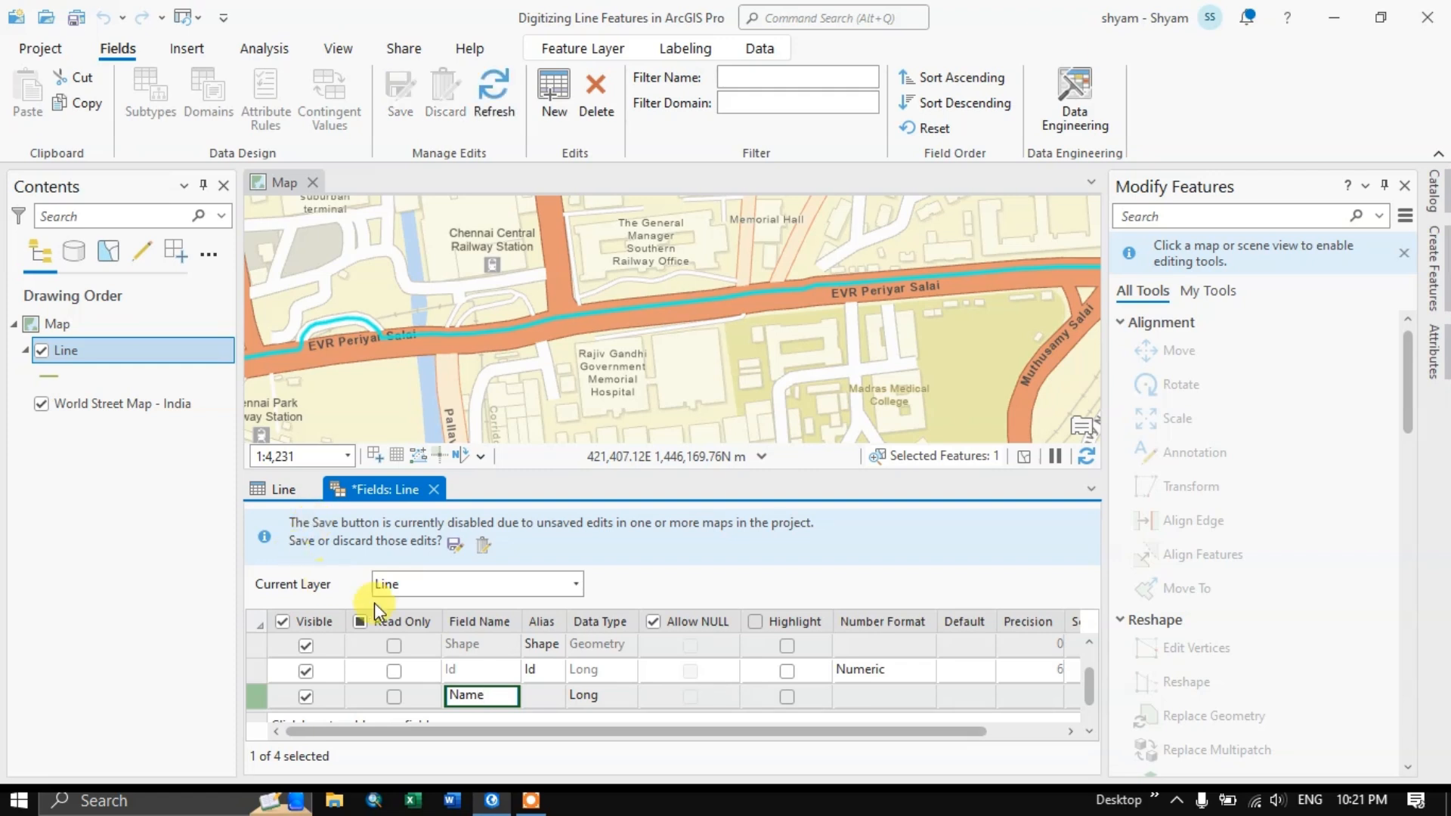
Set the Name field's data type to Text and its length to 50
click(616, 700)
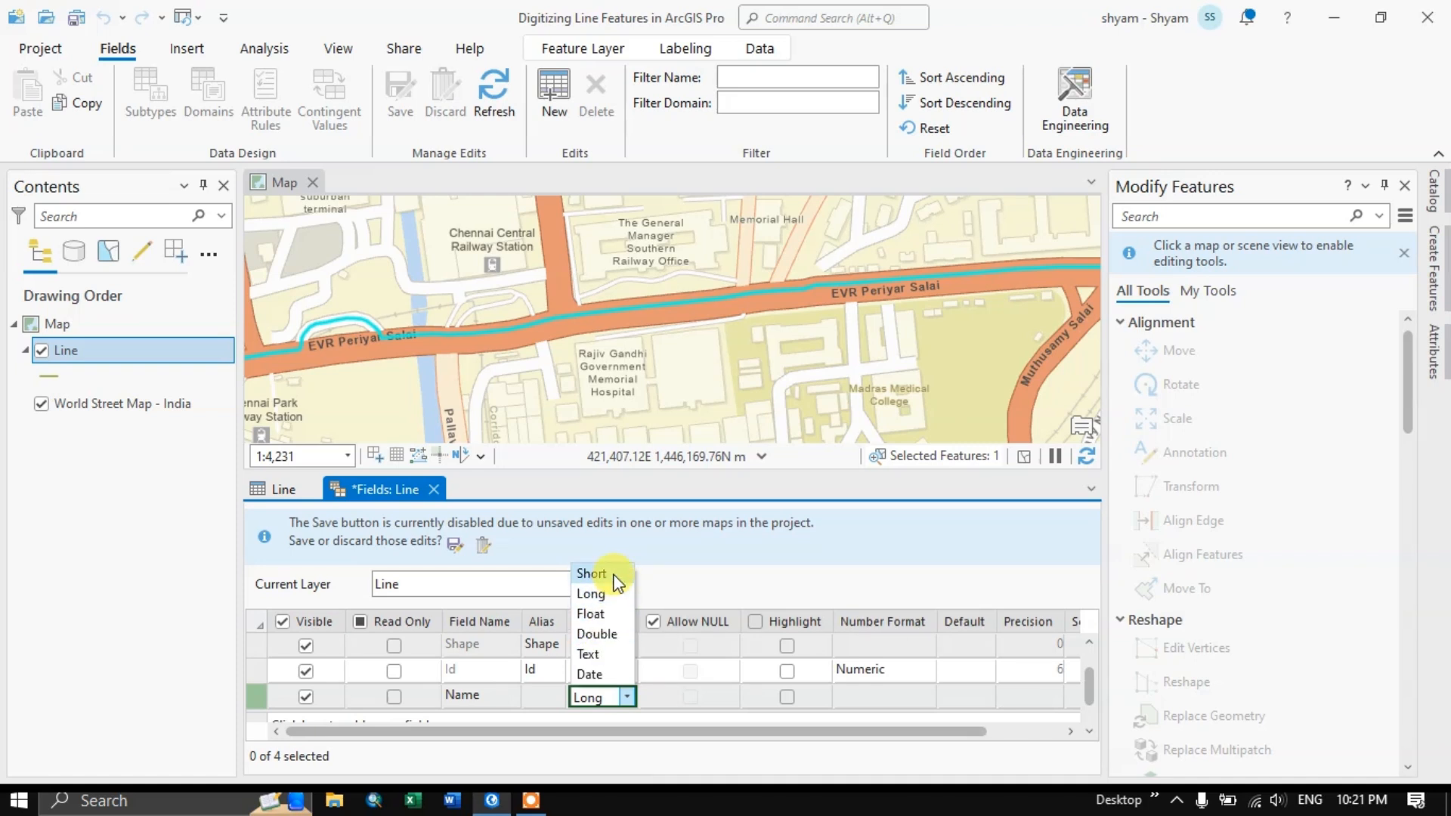
click(606, 654)
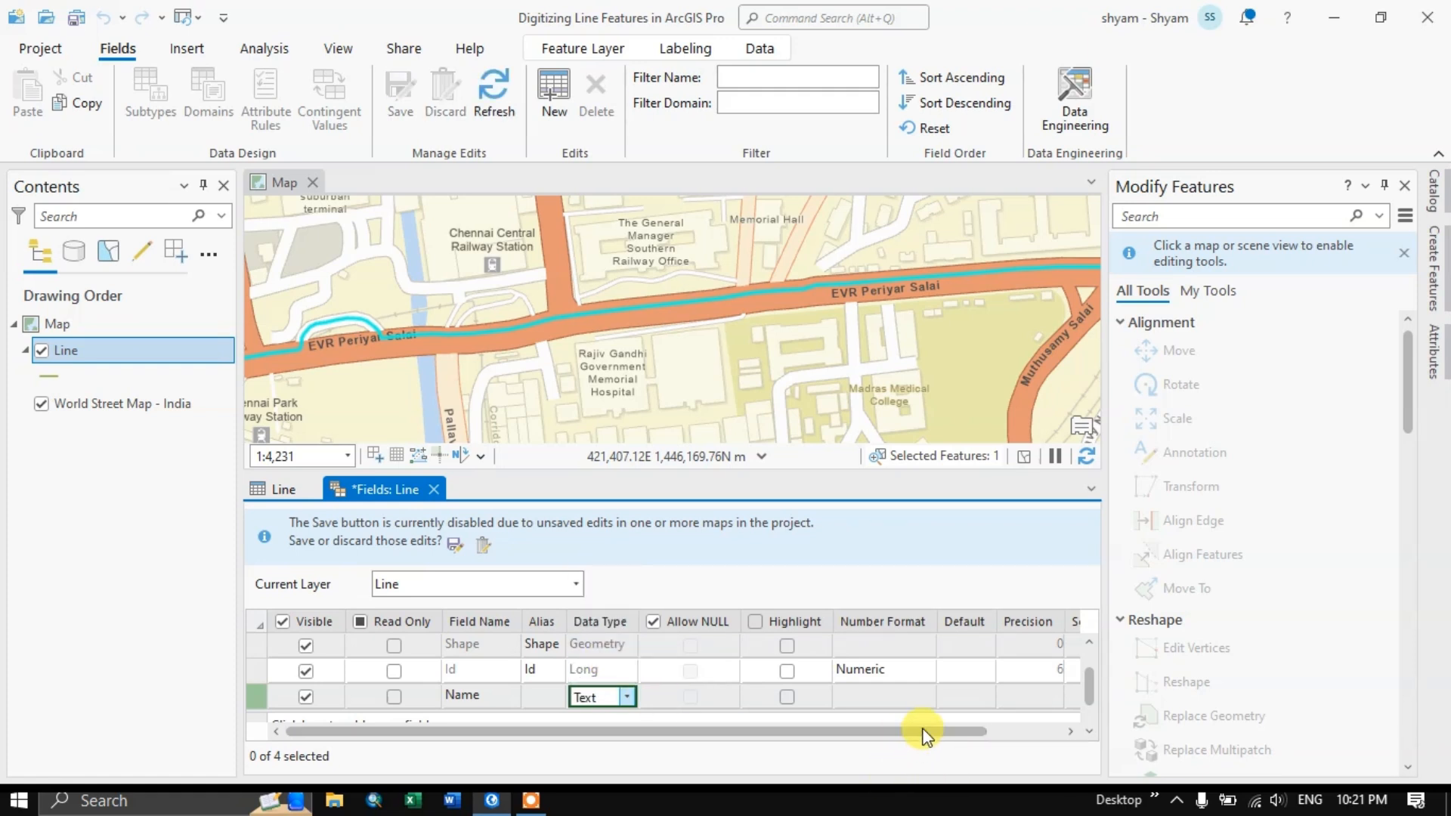
drag(923, 732, 1035, 731)
click(1058, 695)
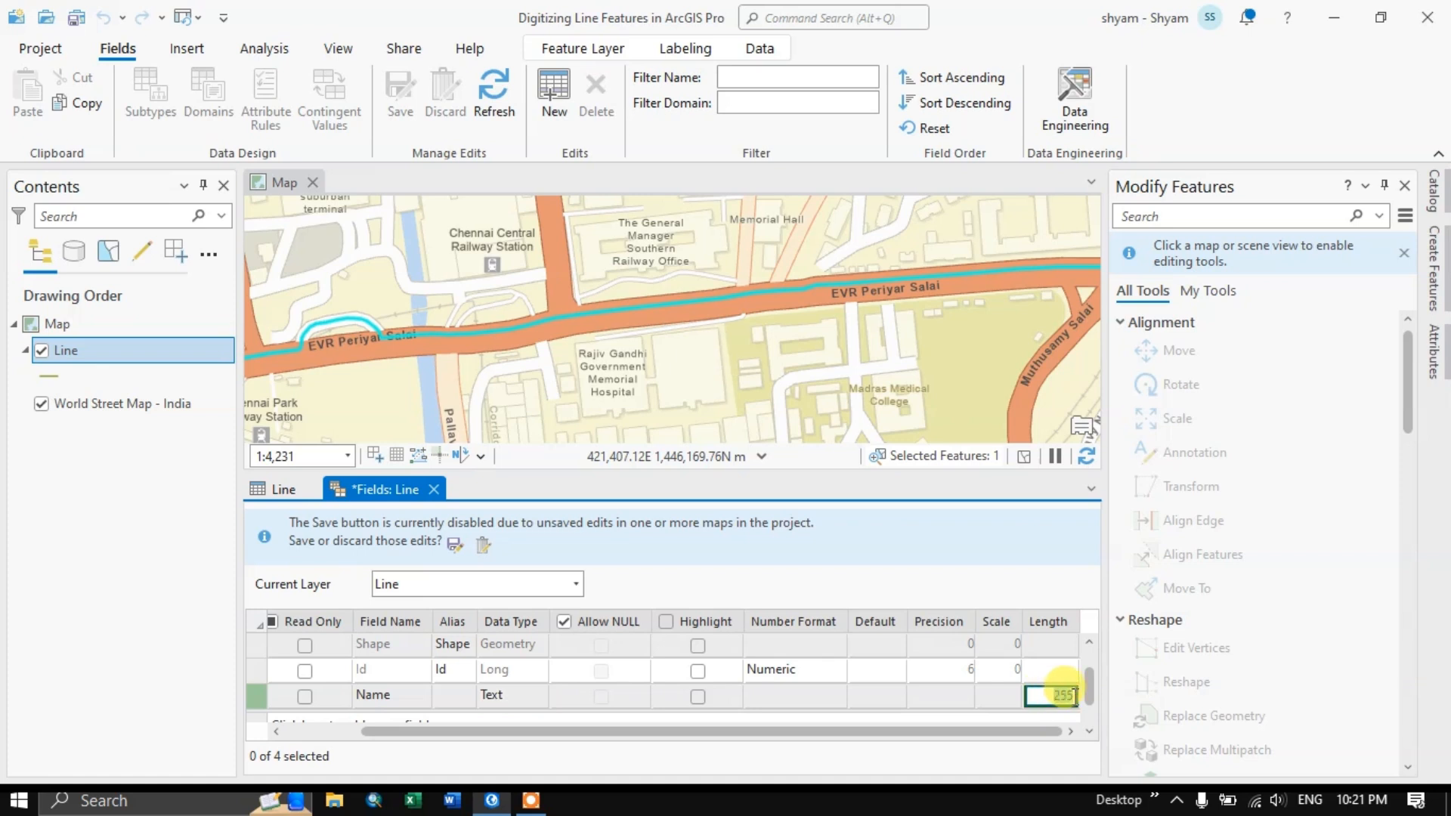
text(50)
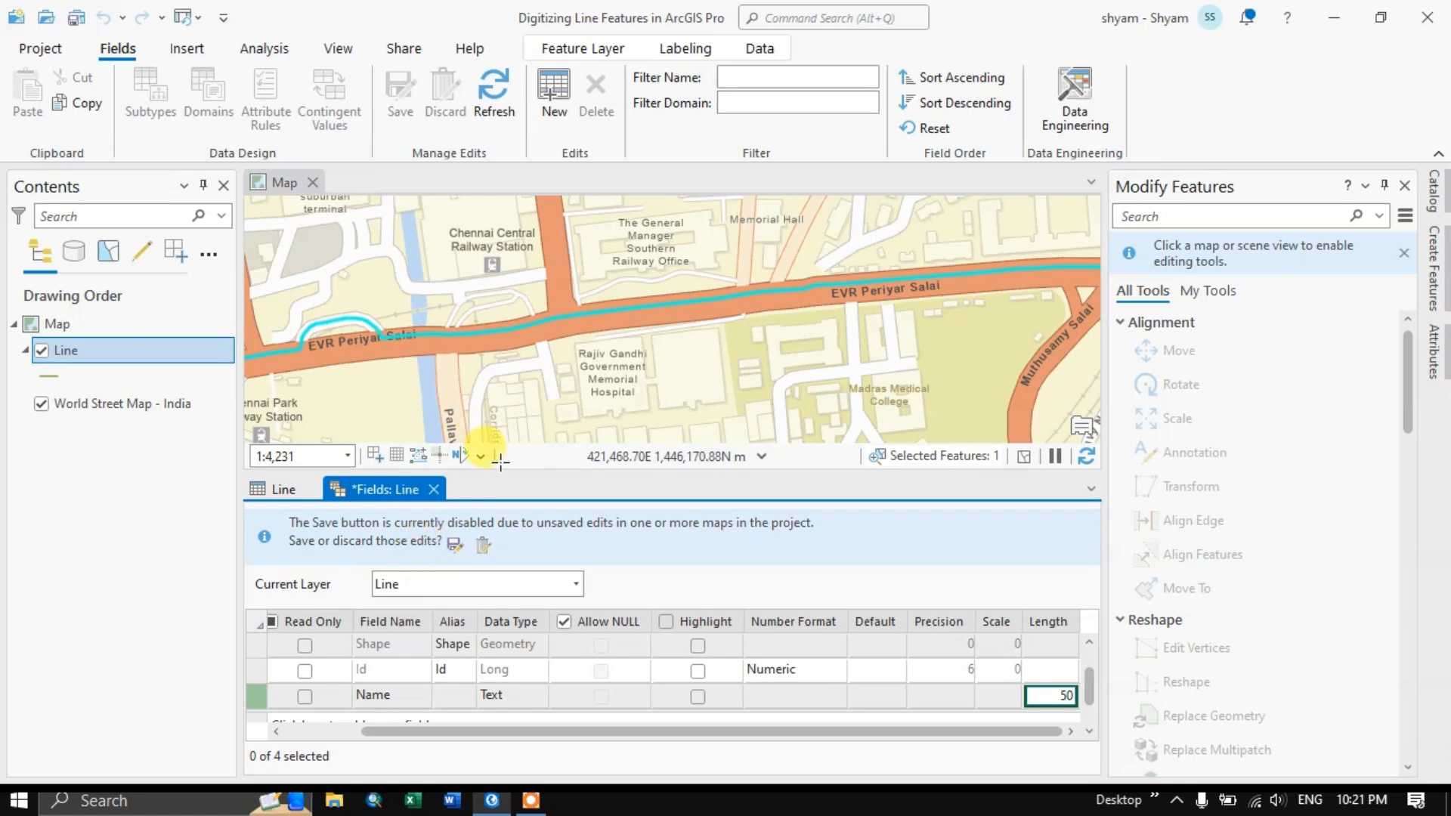
Save the pending map edits, close the Line layer's fields view and save its field changes
click(454, 543)
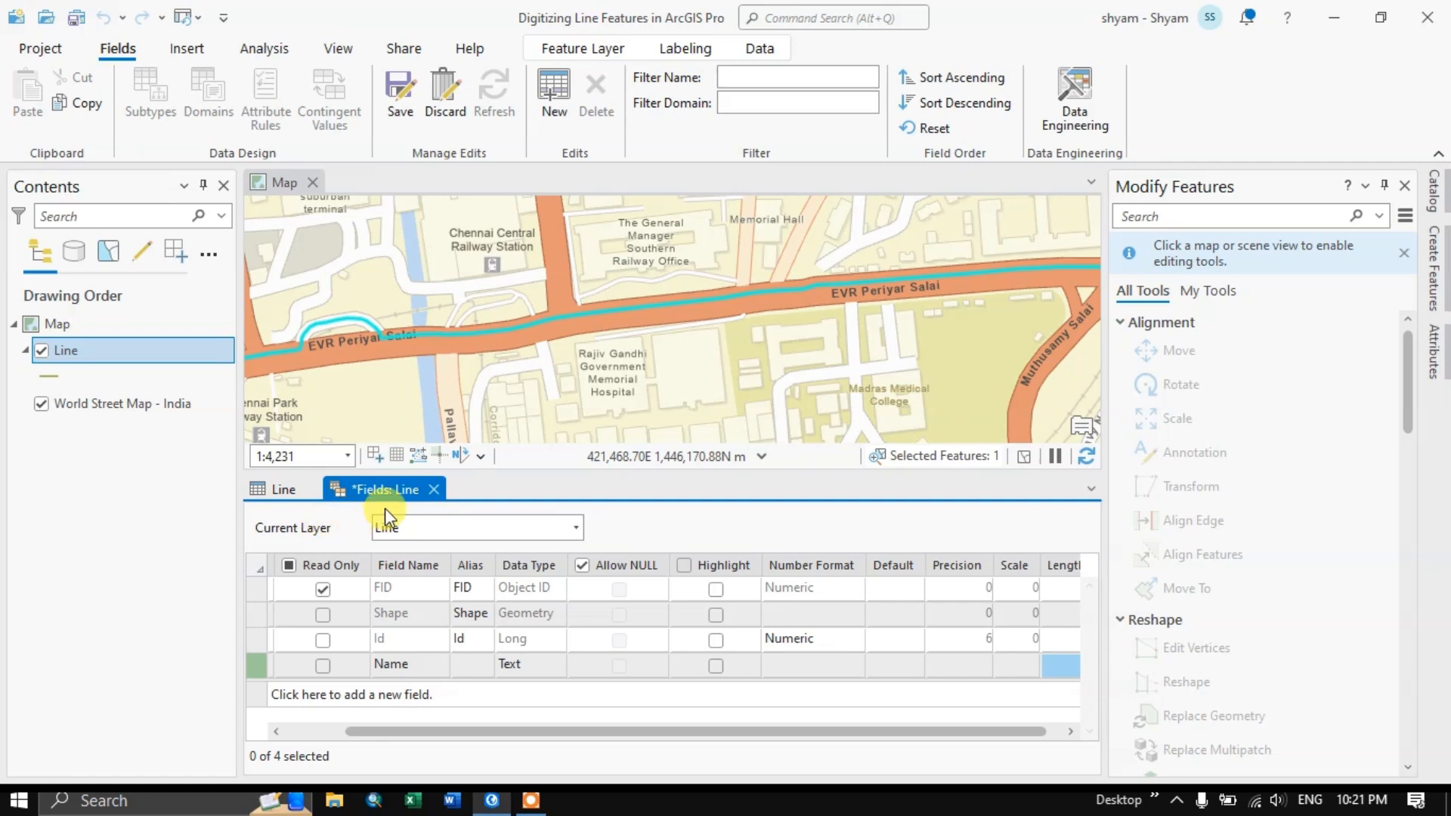
click(433, 489)
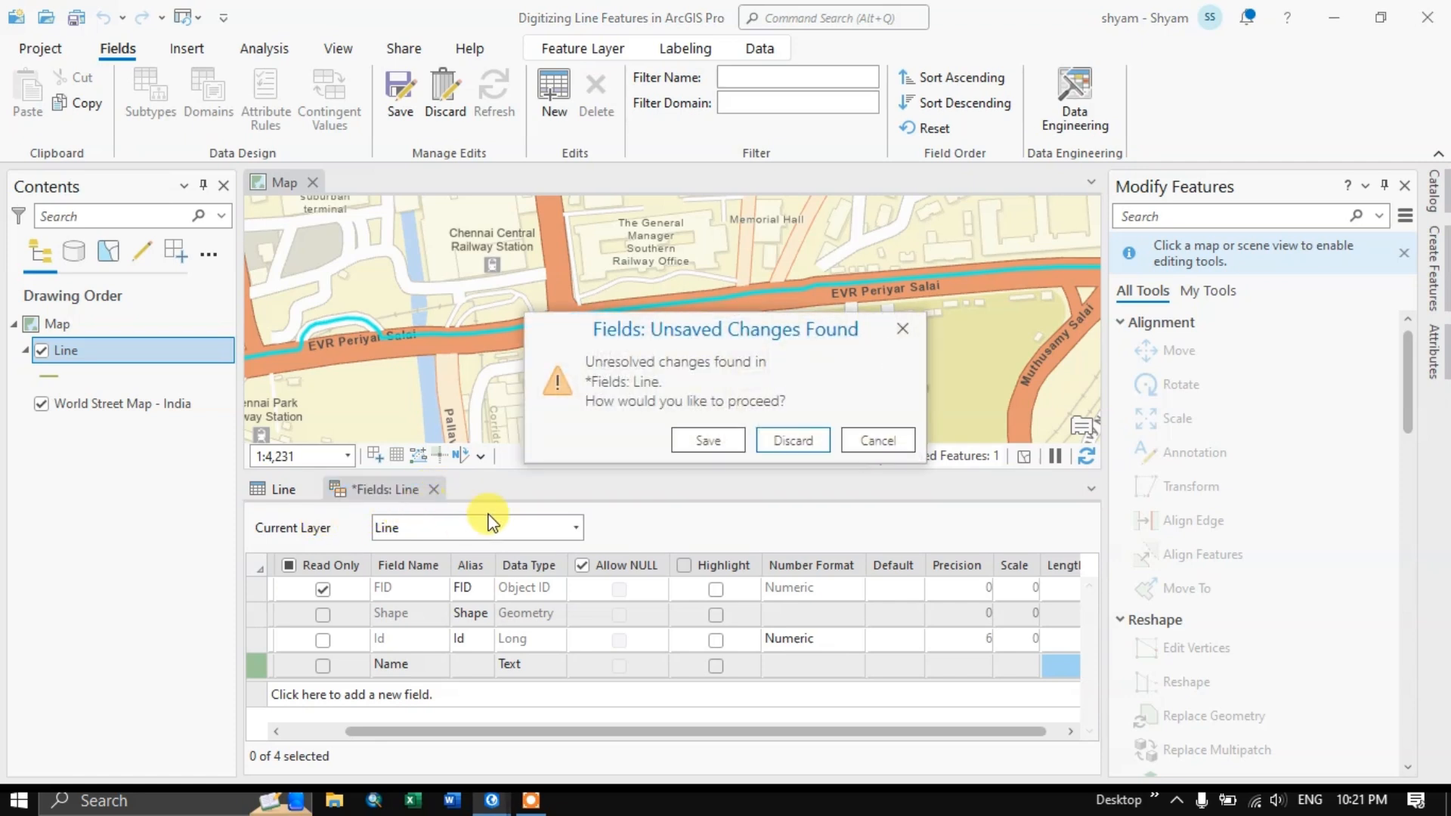
click(737, 445)
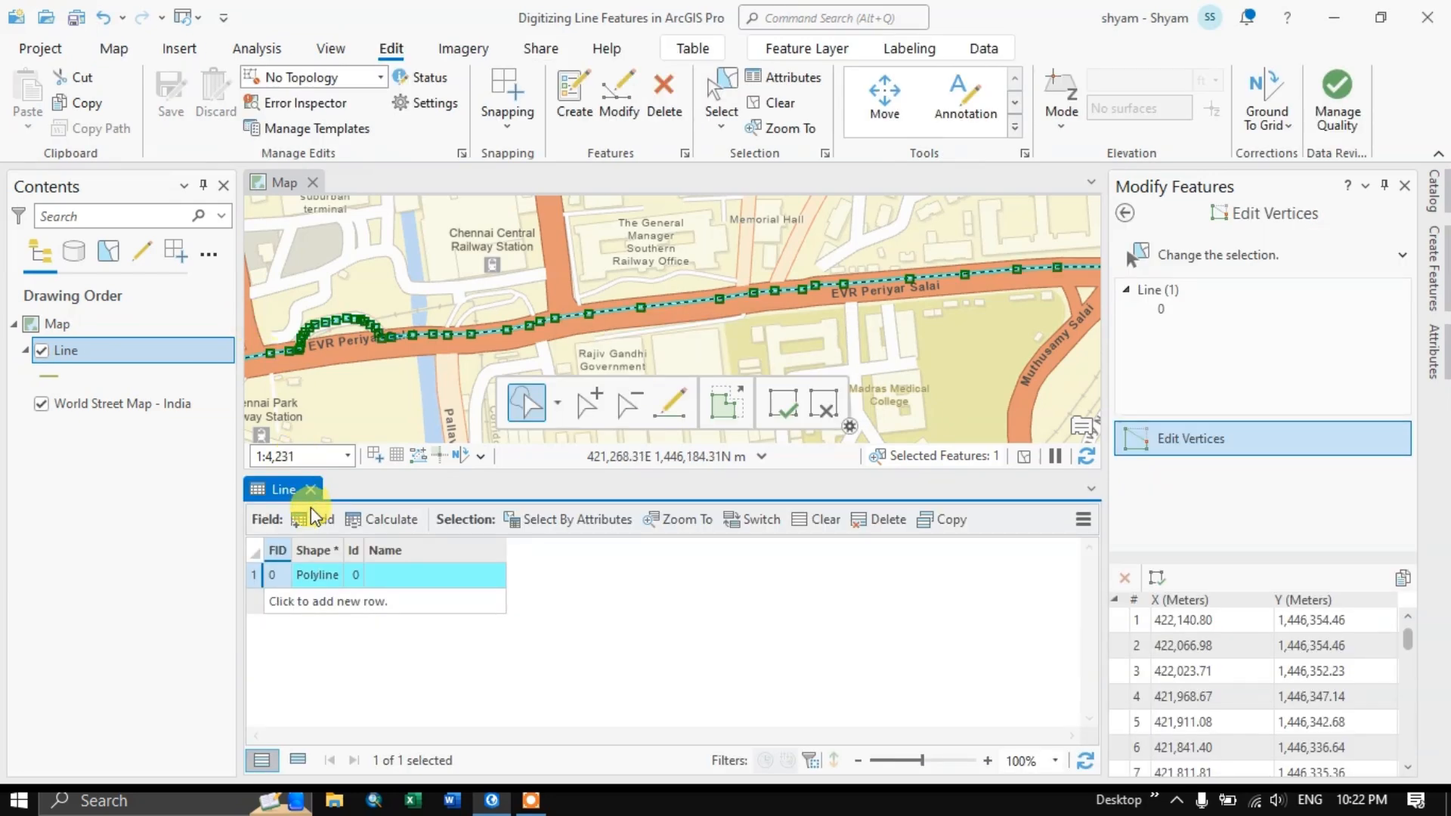
Enter Road as the Name value of the EVR Periyar Salai line's record
click(378, 580)
click(378, 581)
click(381, 578)
text(Road)
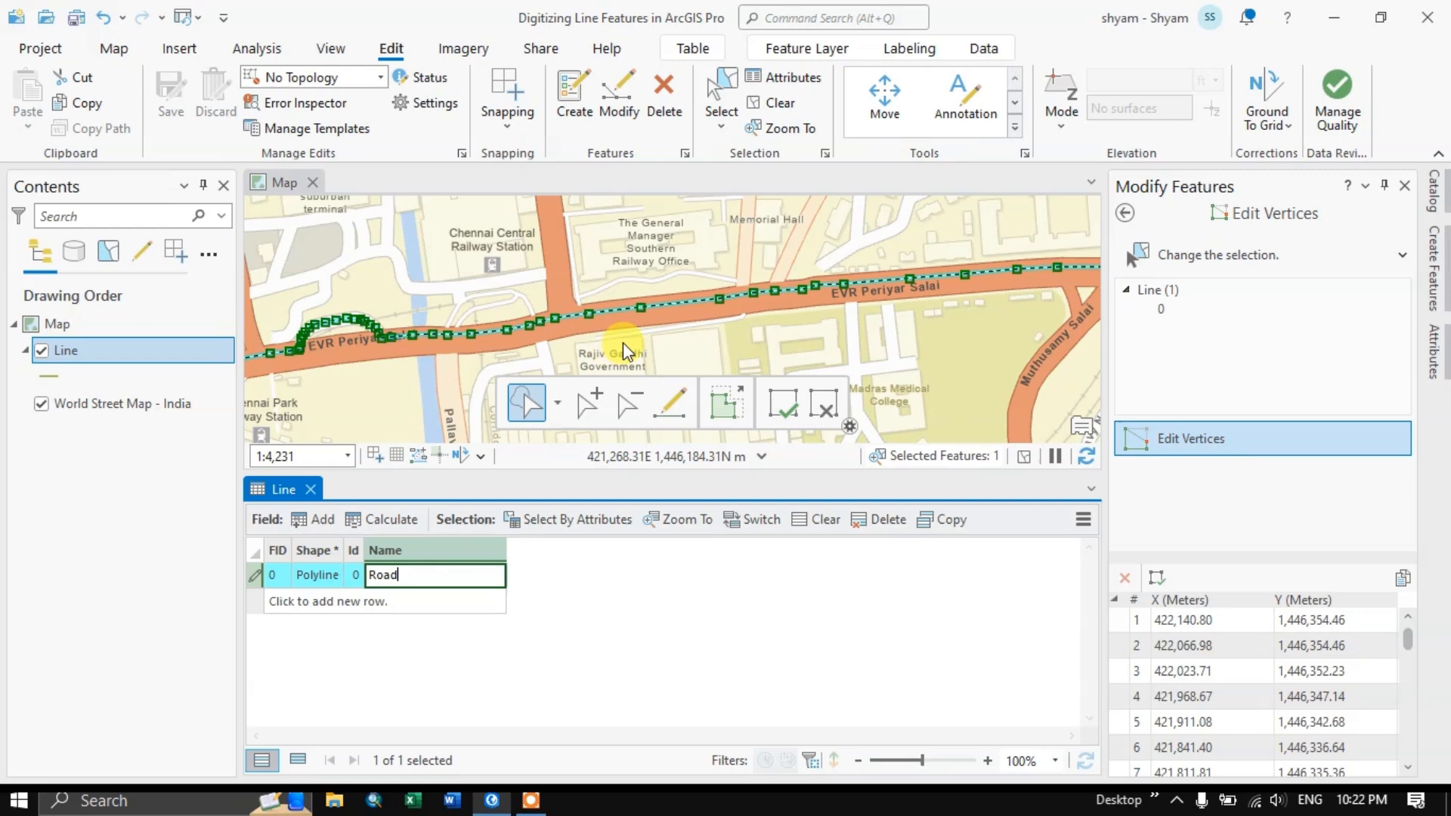
scroll(621, 348, down, 3)
scroll(621, 355, down, 2)
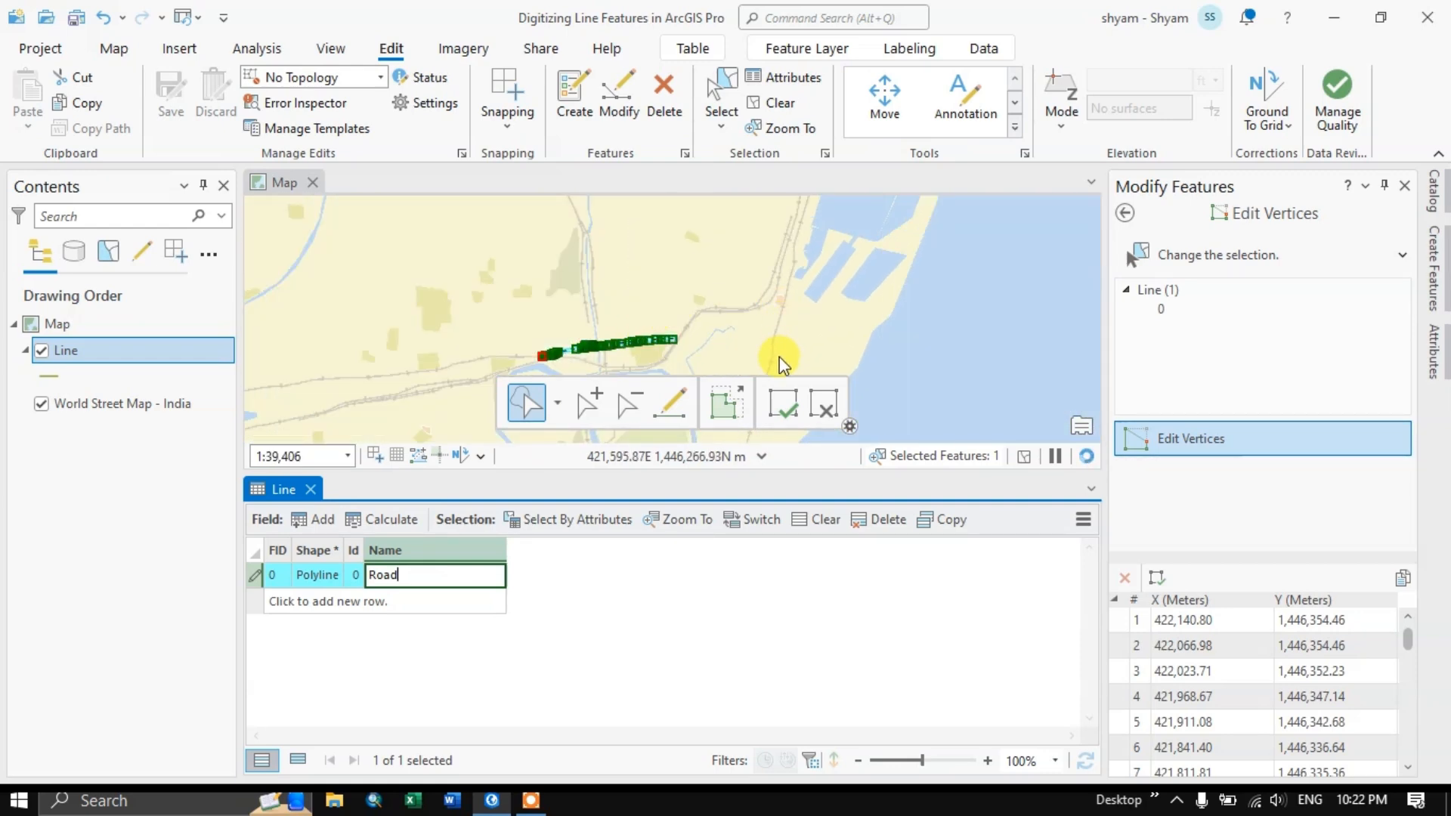
click(783, 402)
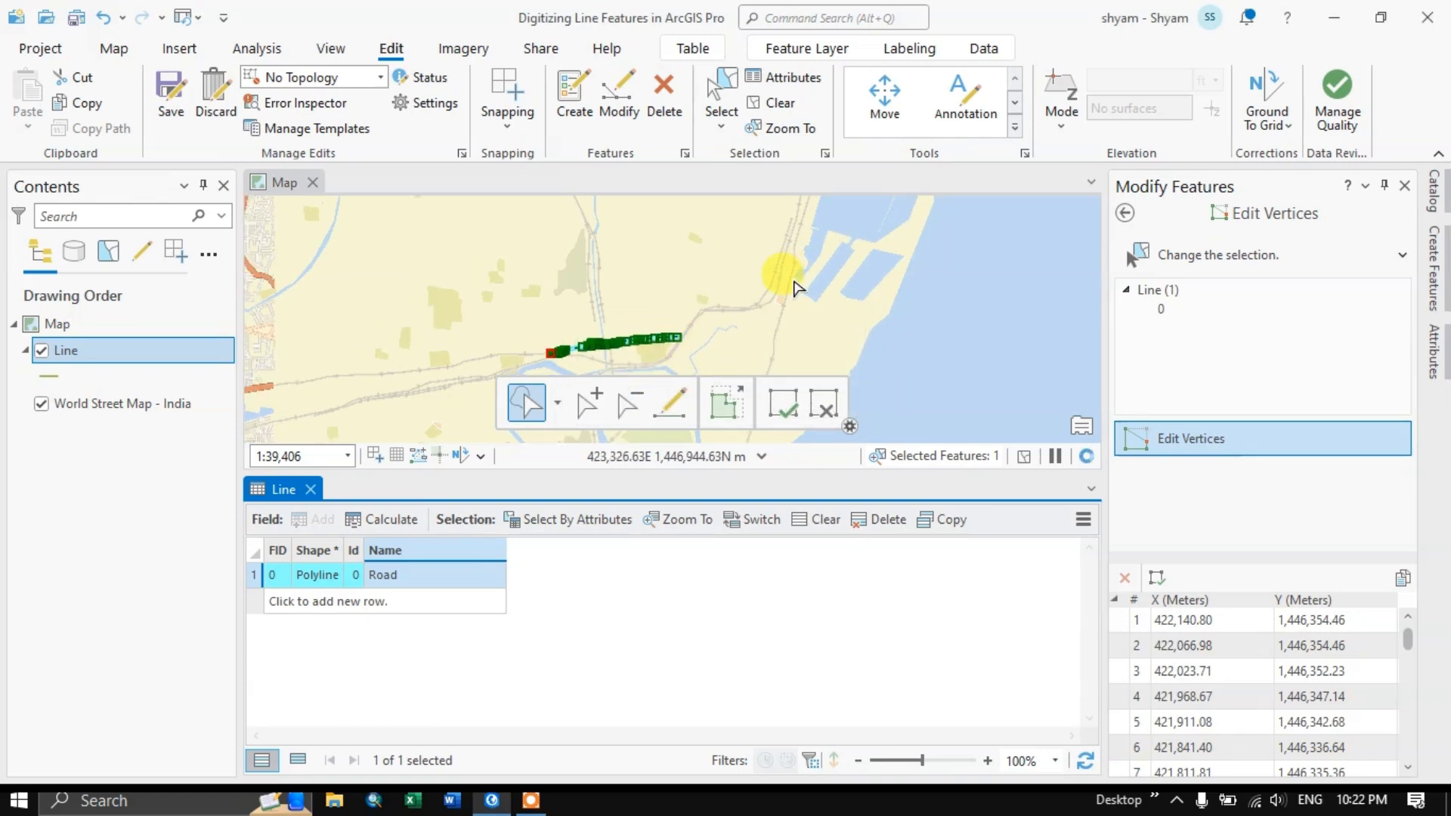
Start creating a new feature in the Line layer using its template's Line construction tool
scroll(754, 259, up, 3)
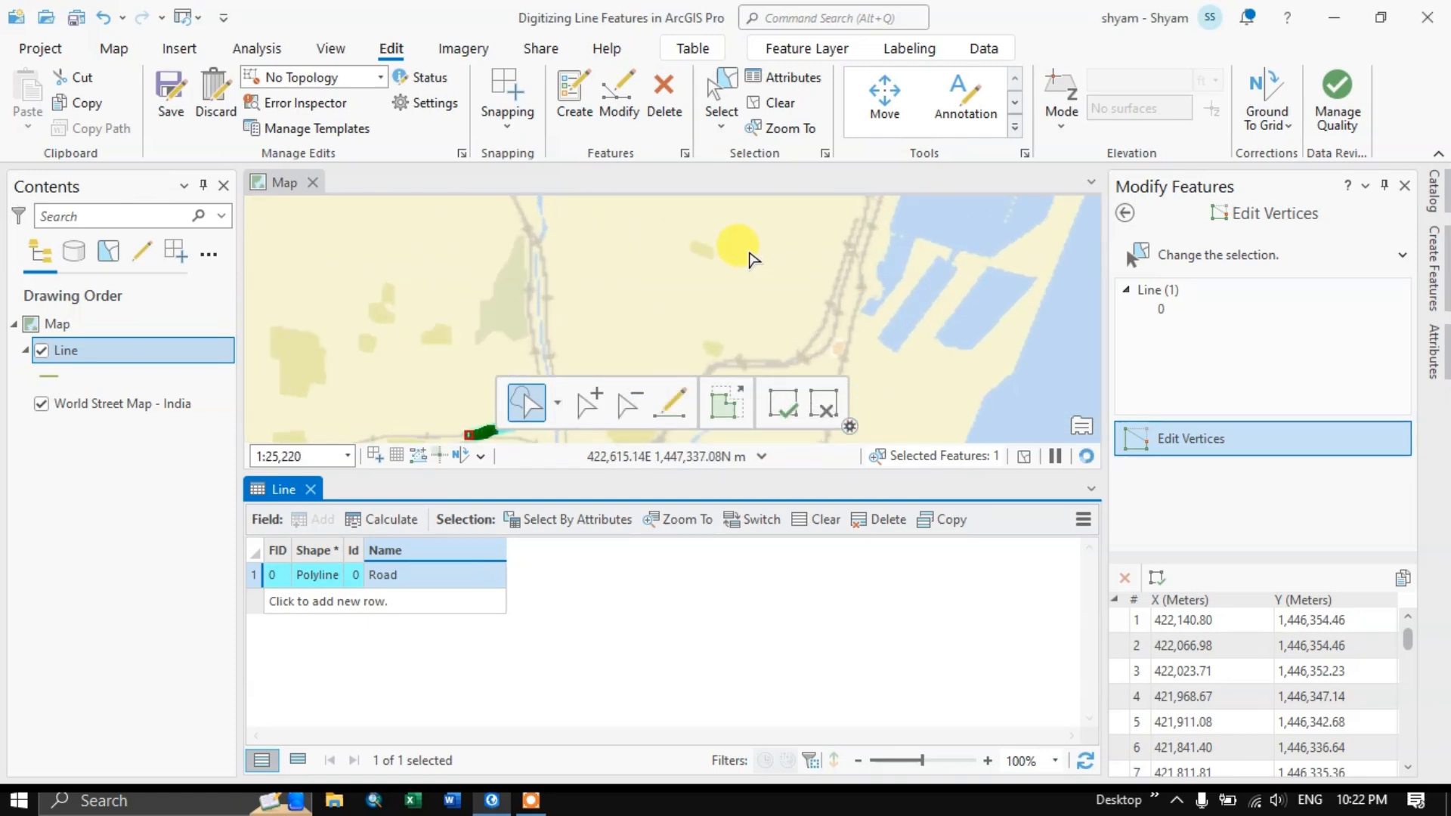
scroll(745, 259, down, 3)
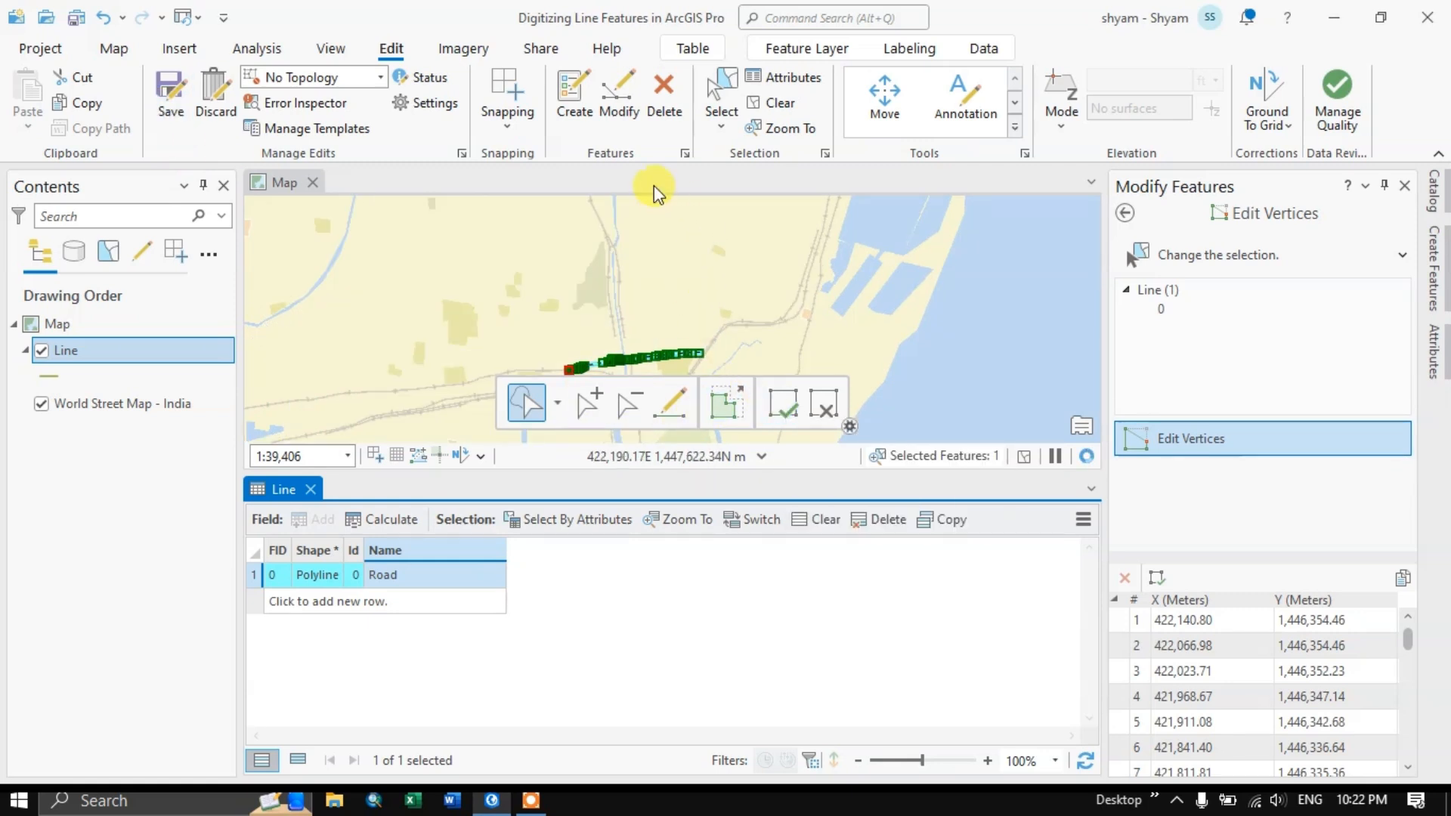
click(572, 93)
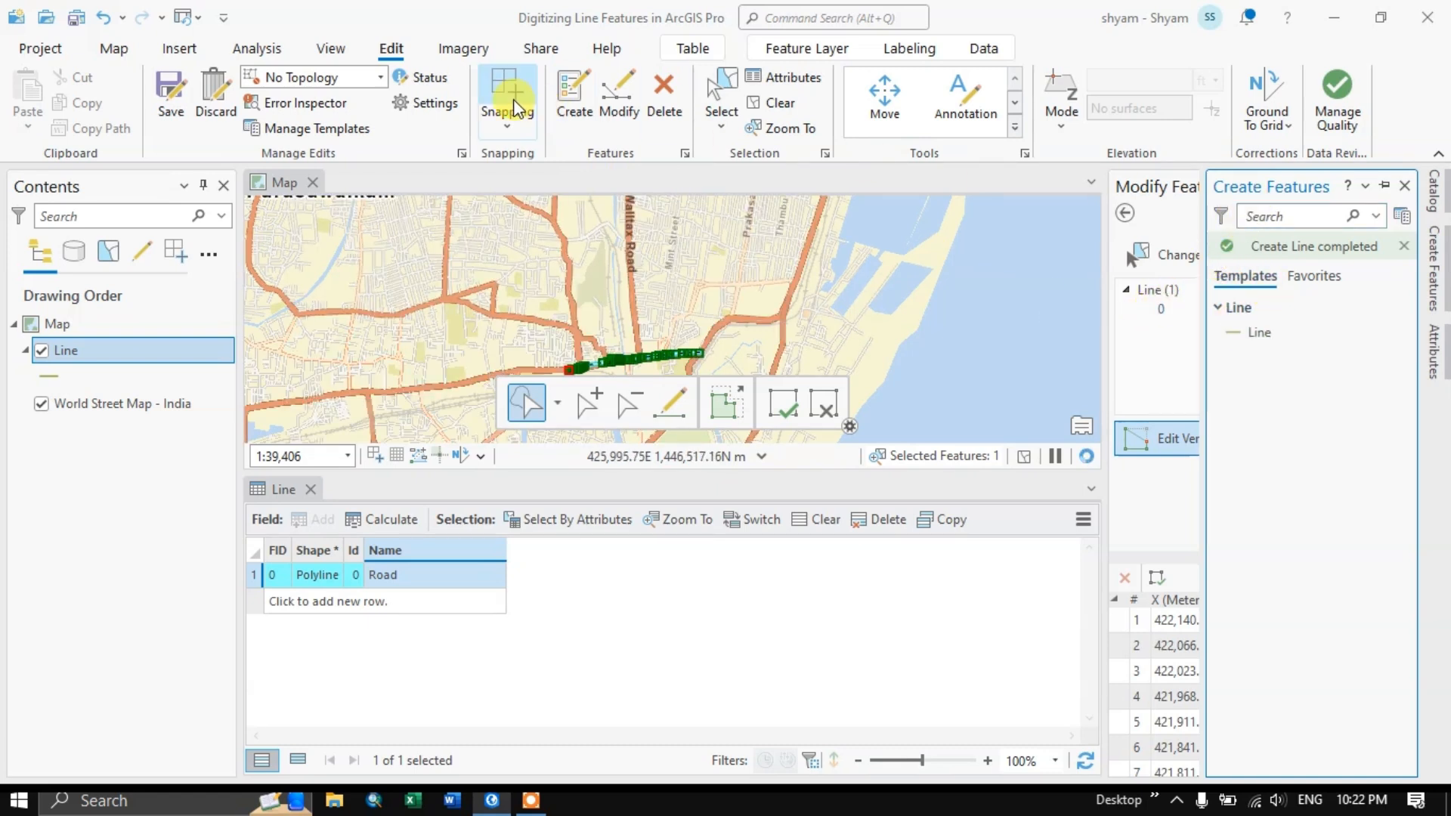
click(1257, 337)
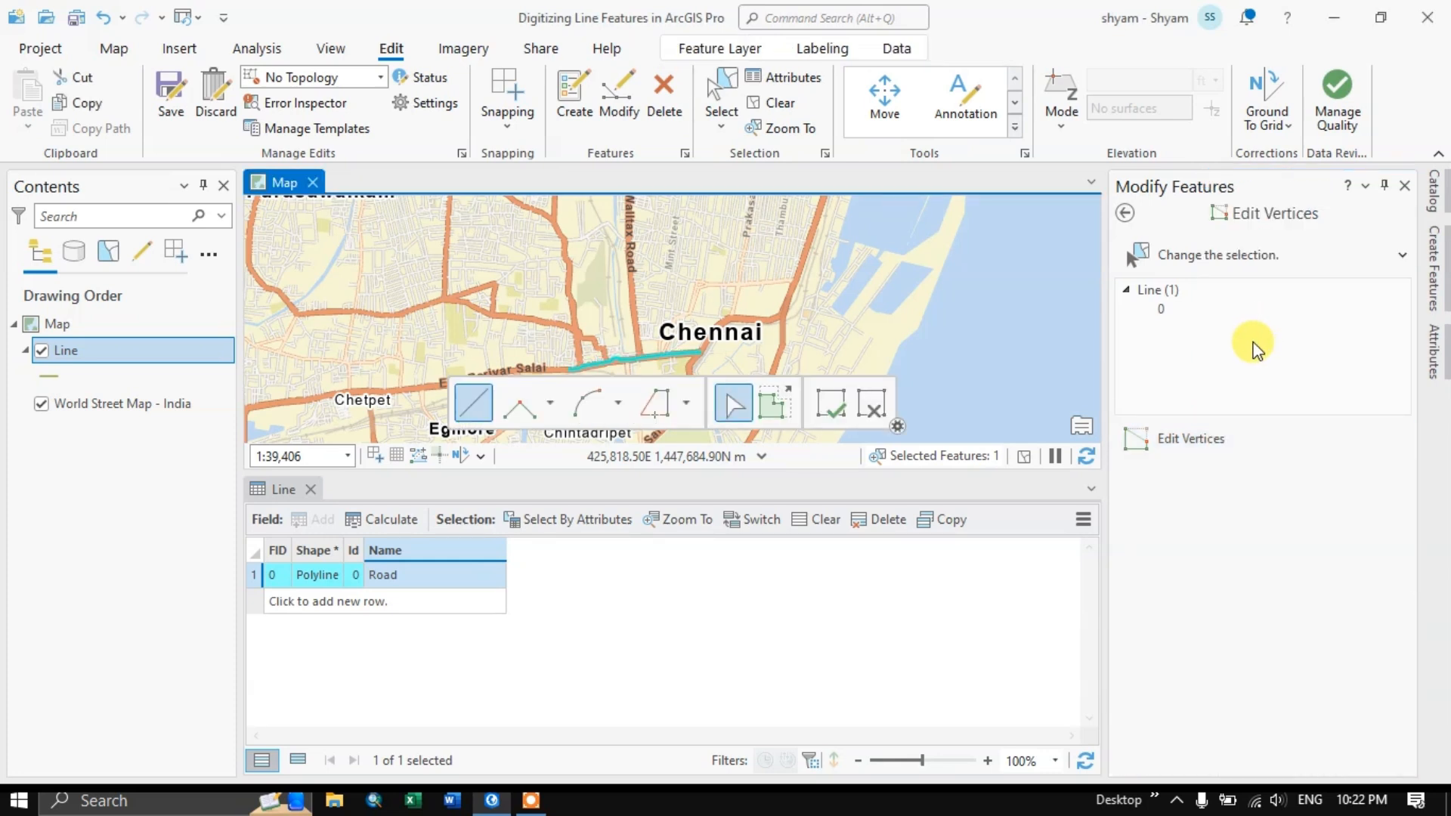
click(1435, 261)
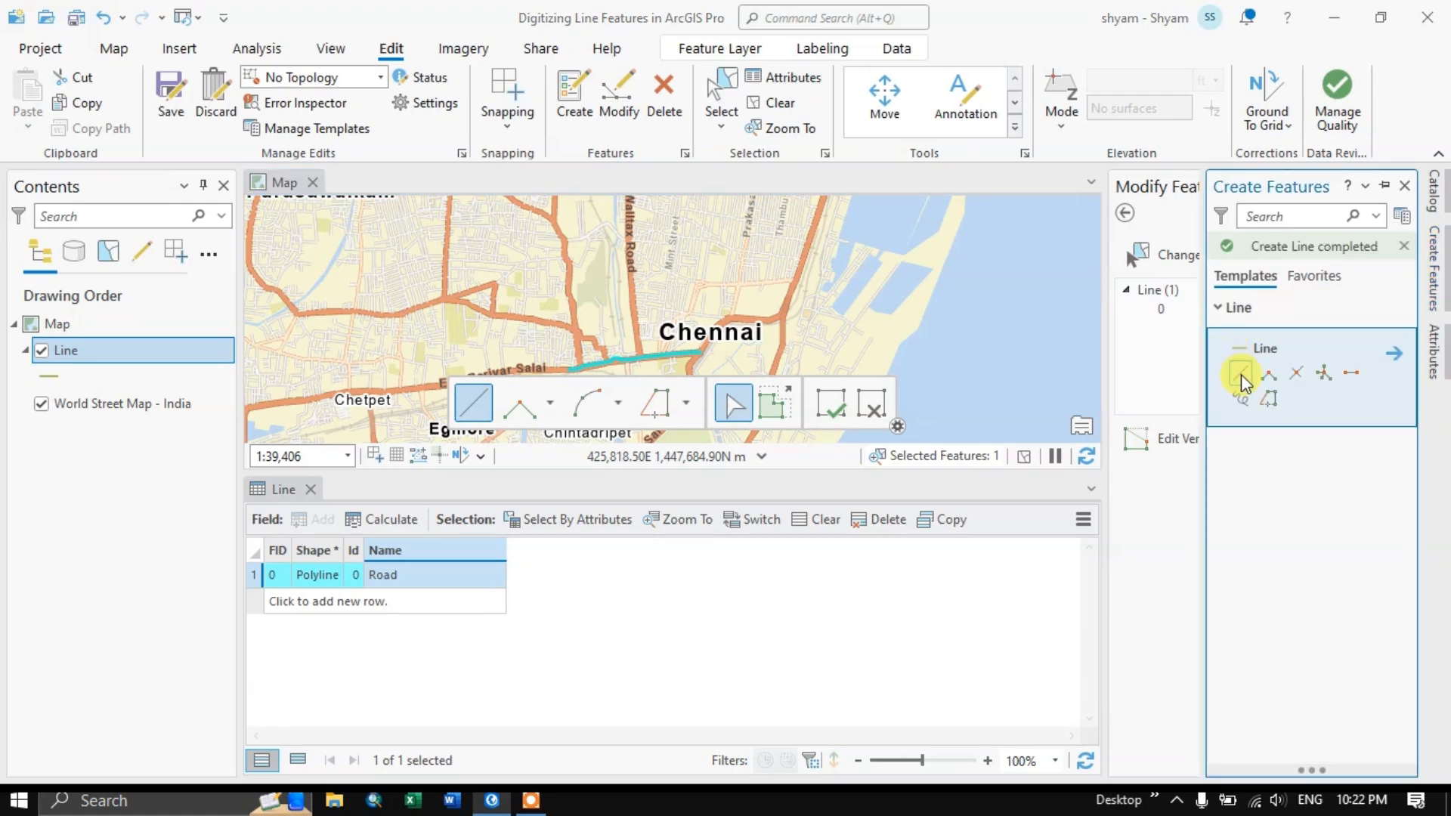
Examine the area north of the digitized road for a waterway and locate the stretch by Venkatesapuram New Colony
scroll(780, 315, down, 2)
scroll(781, 315, down, 3)
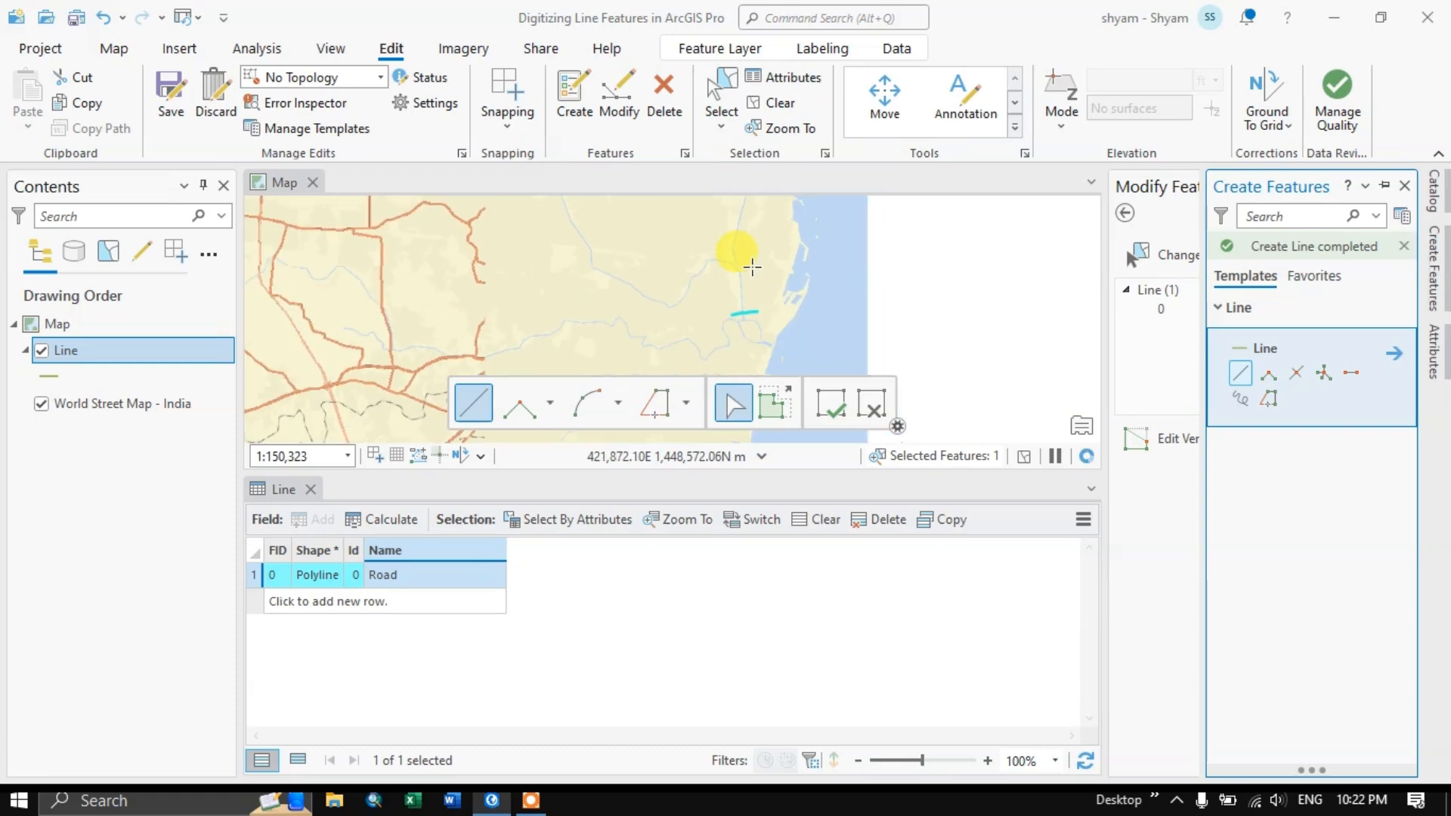
scroll(753, 230, down, 3)
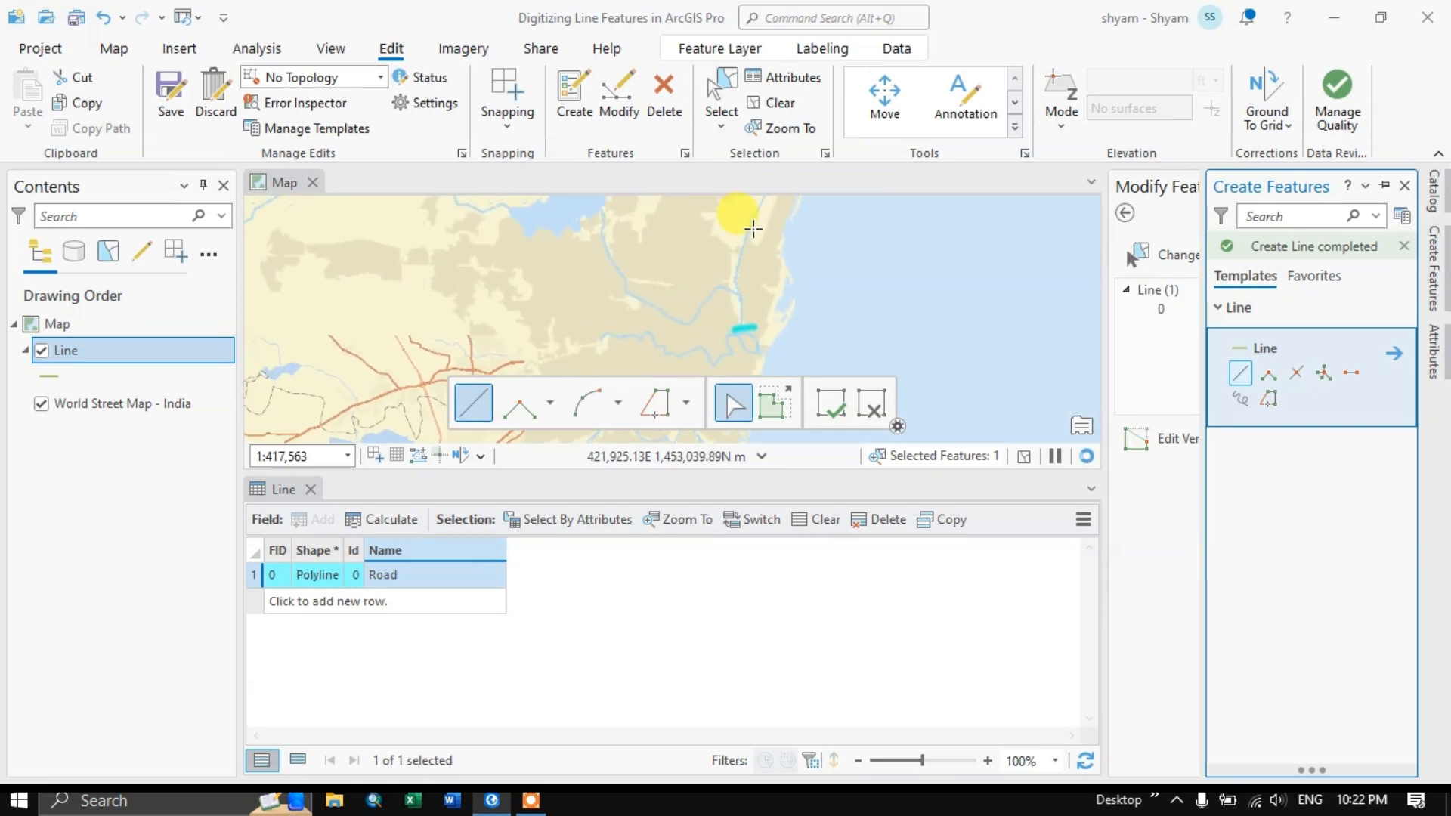
scroll(728, 342, up, 2)
scroll(741, 229, up, 2)
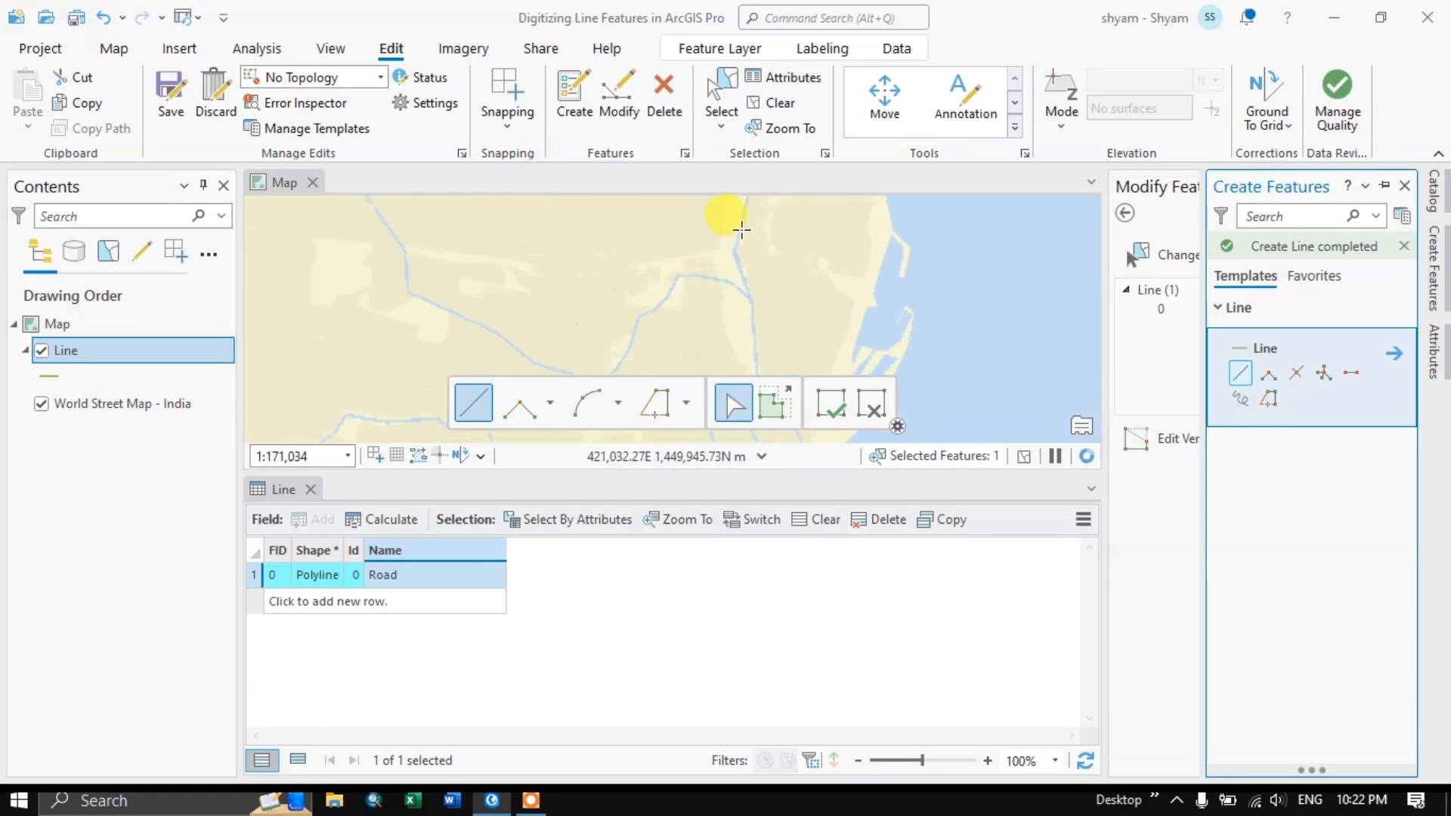
scroll(750, 282, up, 3)
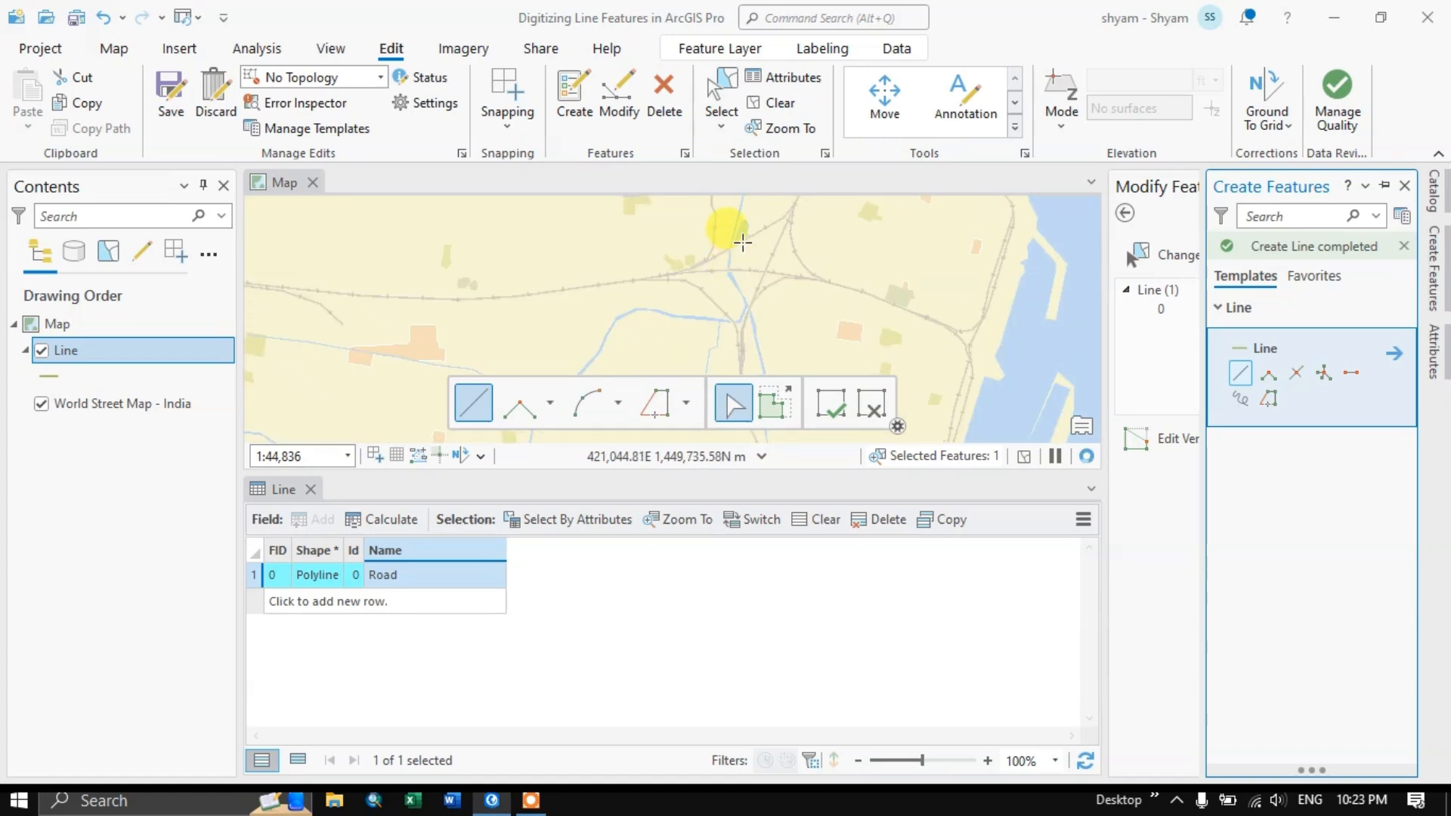
scroll(741, 238, down, 2)
scroll(725, 257, down, 2)
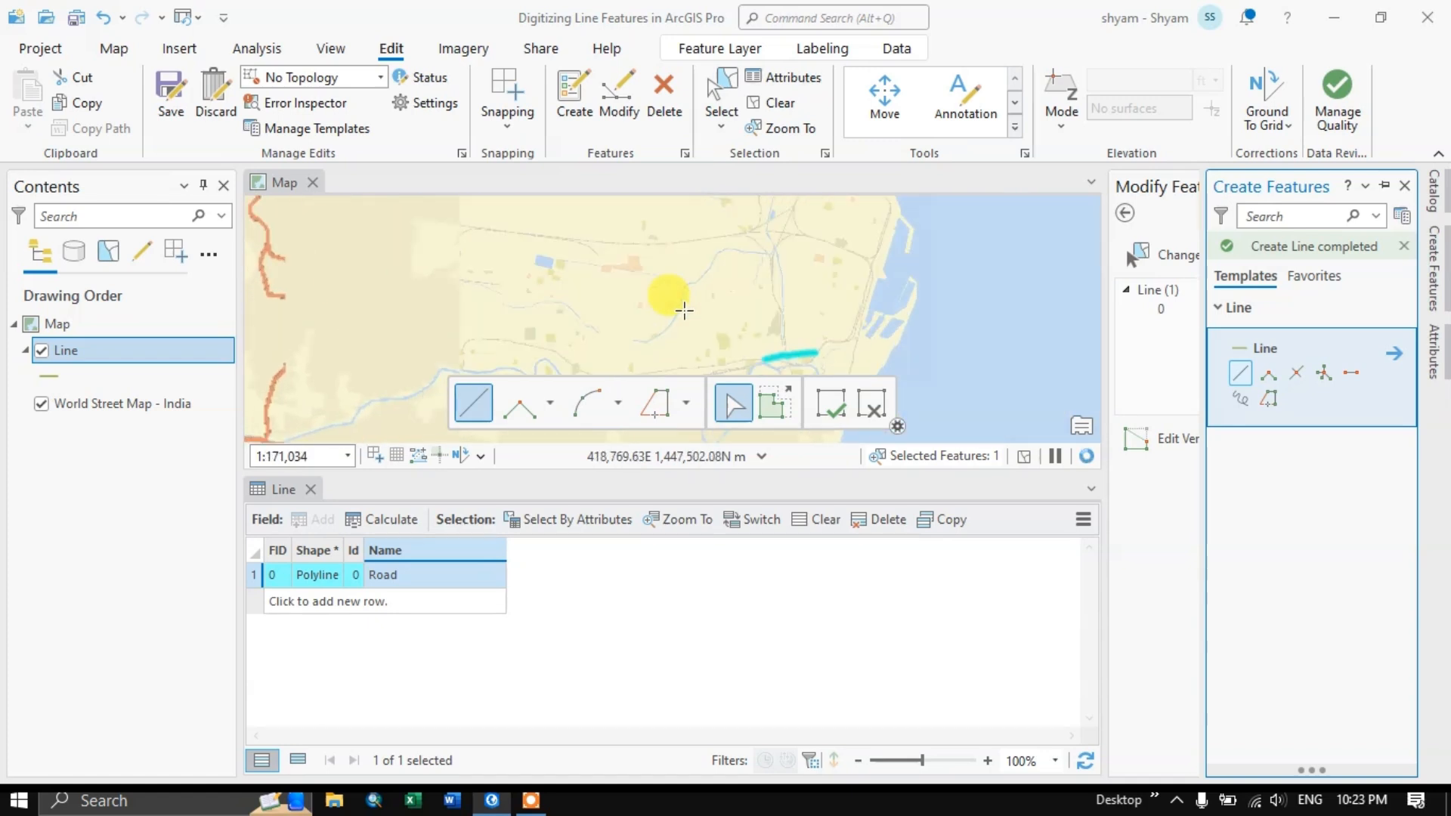
scroll(745, 200, up, 5)
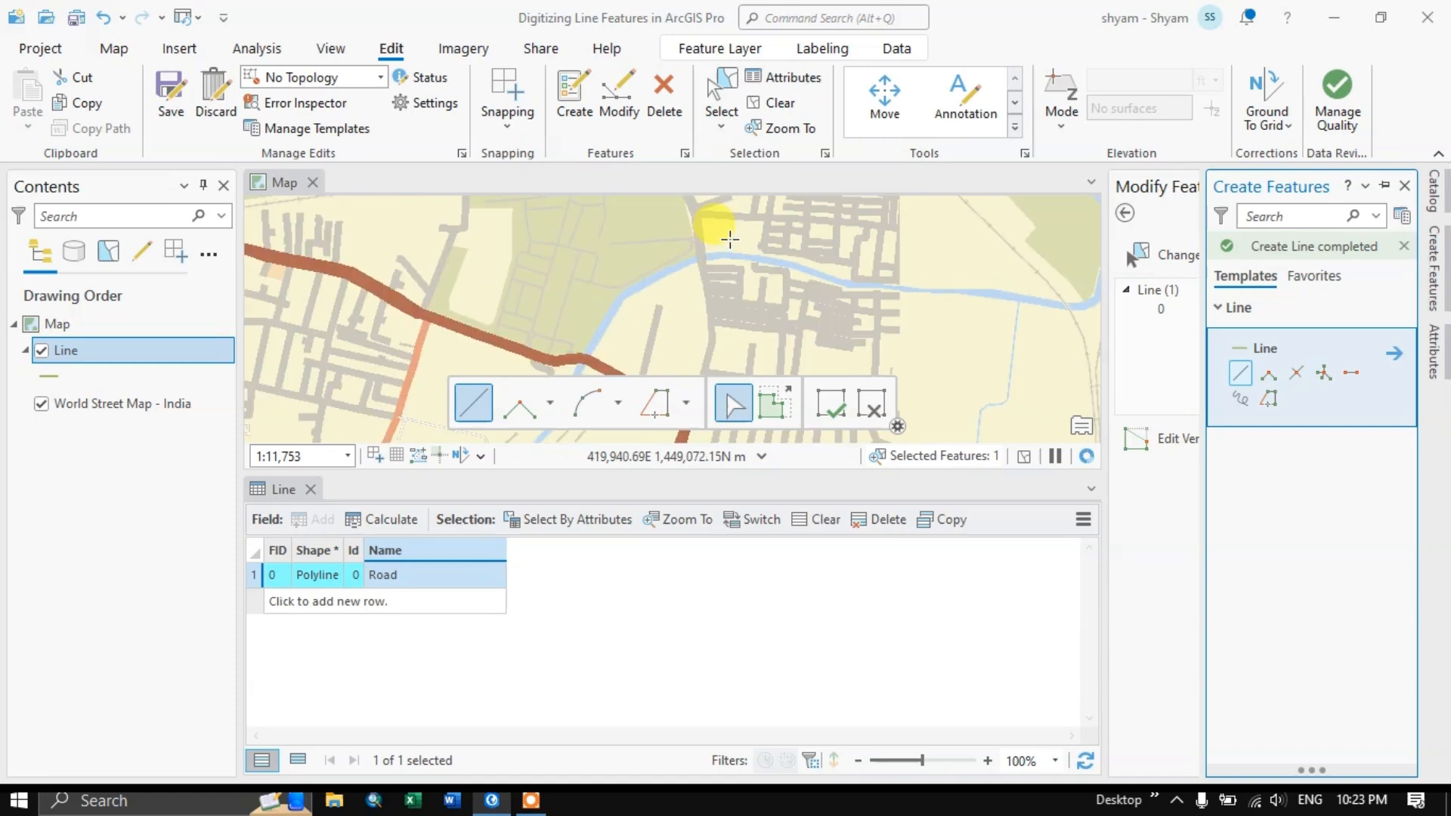
scroll(728, 241, up, 3)
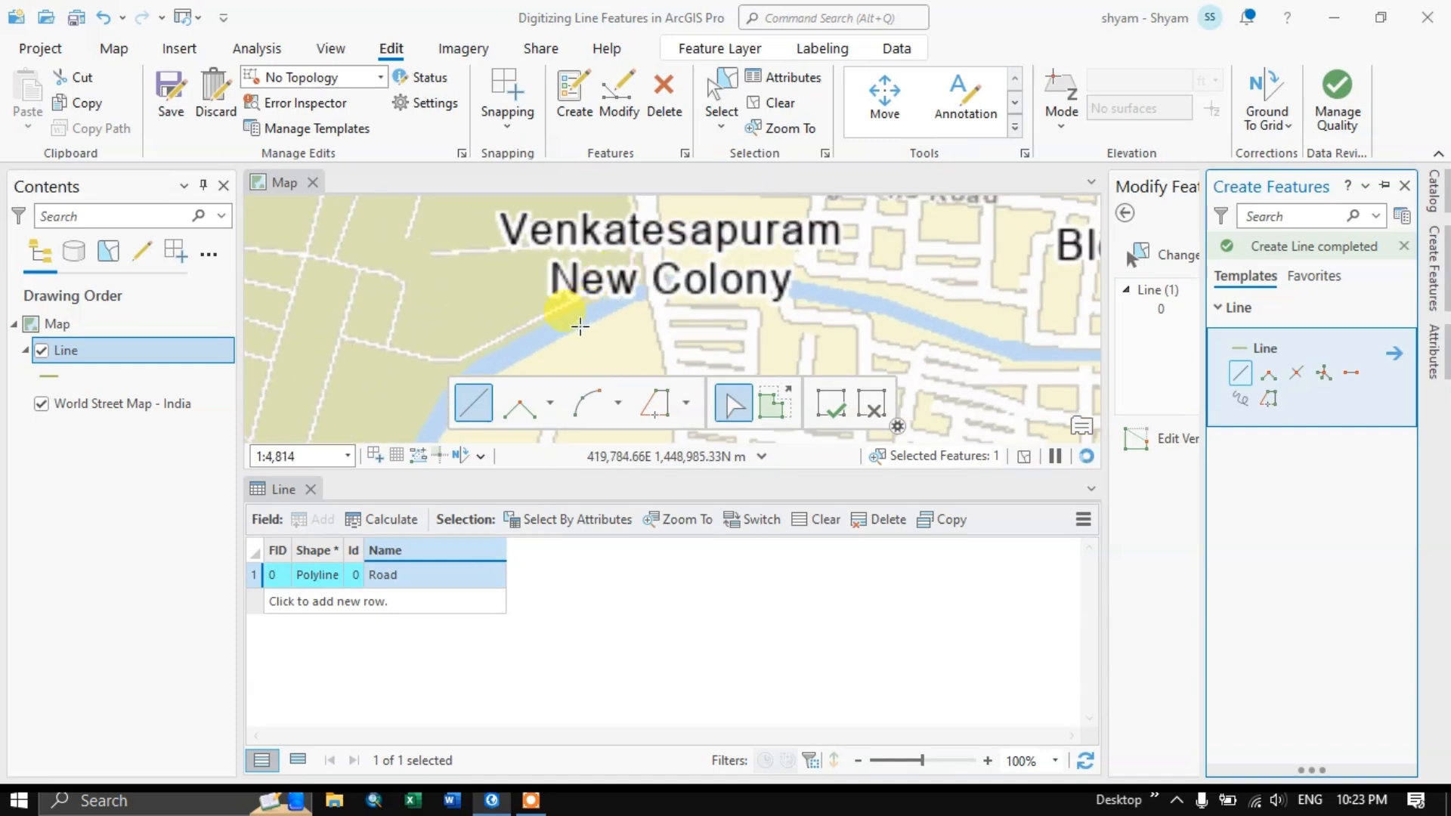
scroll(578, 326, up, 2)
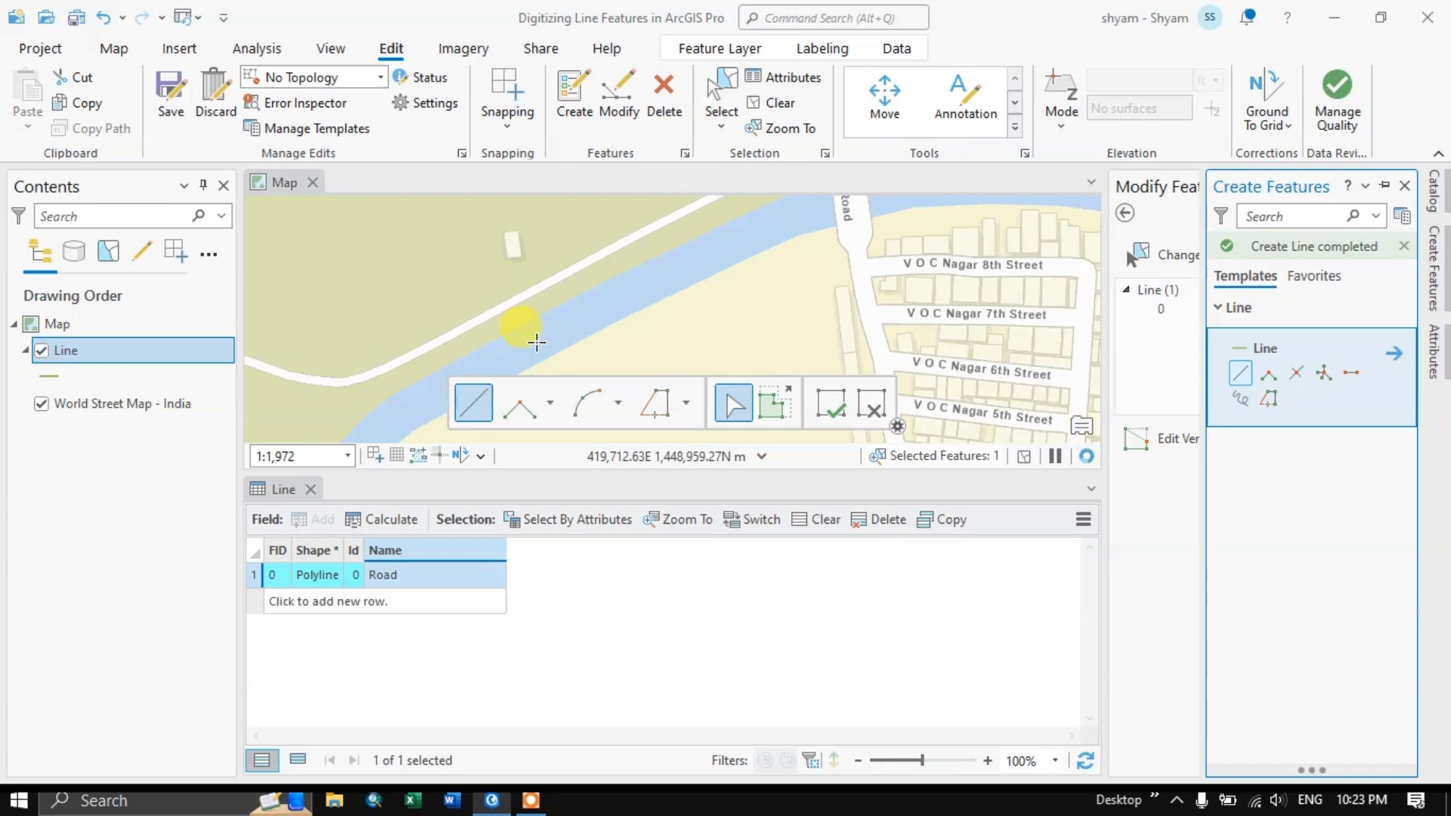
Digitize the waterway's centreline from southwest of Ambedkar College Road, across the road, and eastward past V O C Nagar to just south of 1st Street
click(536, 342)
click(718, 247)
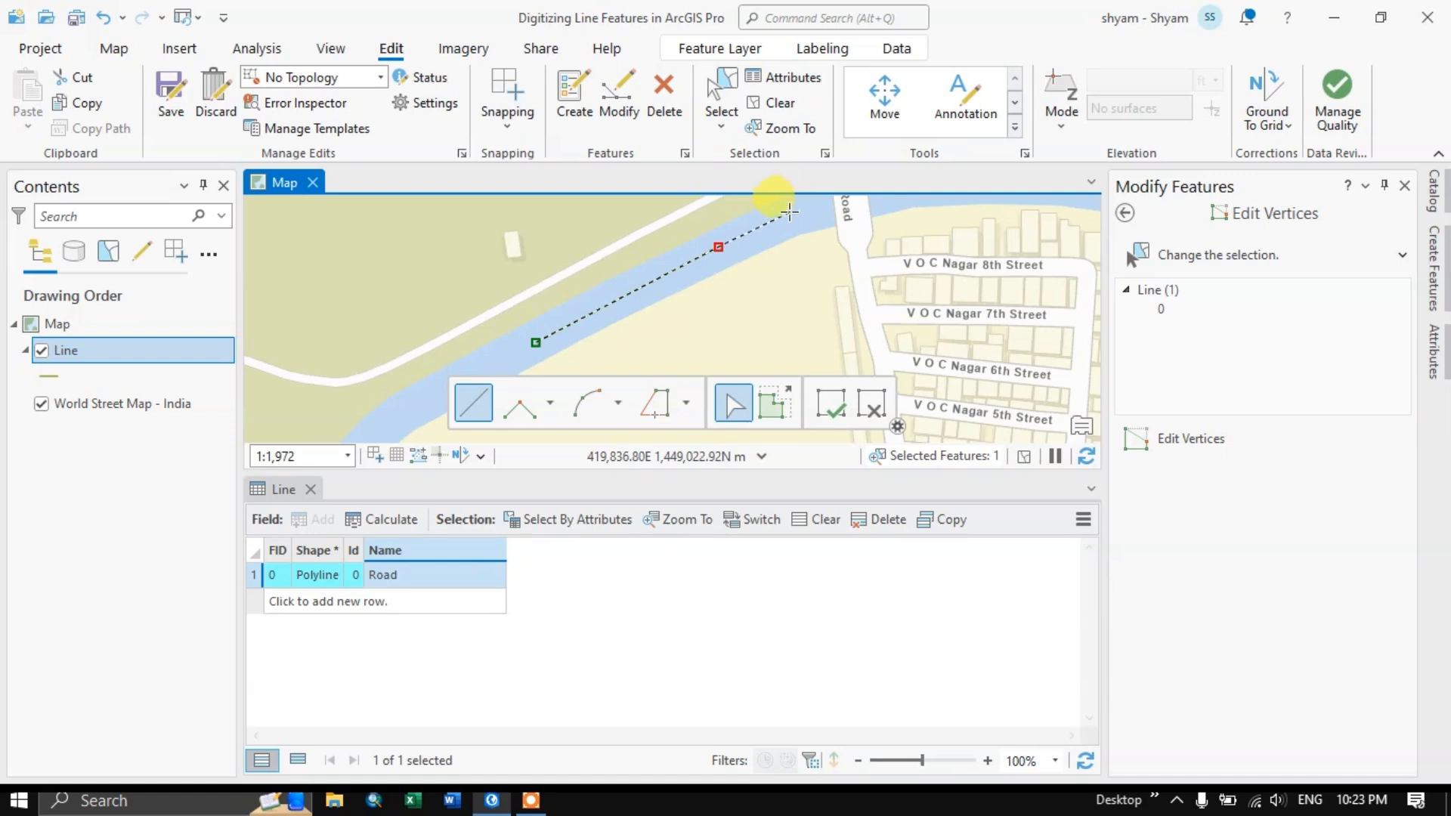
drag(821, 209, 539, 326)
click(640, 300)
click(753, 307)
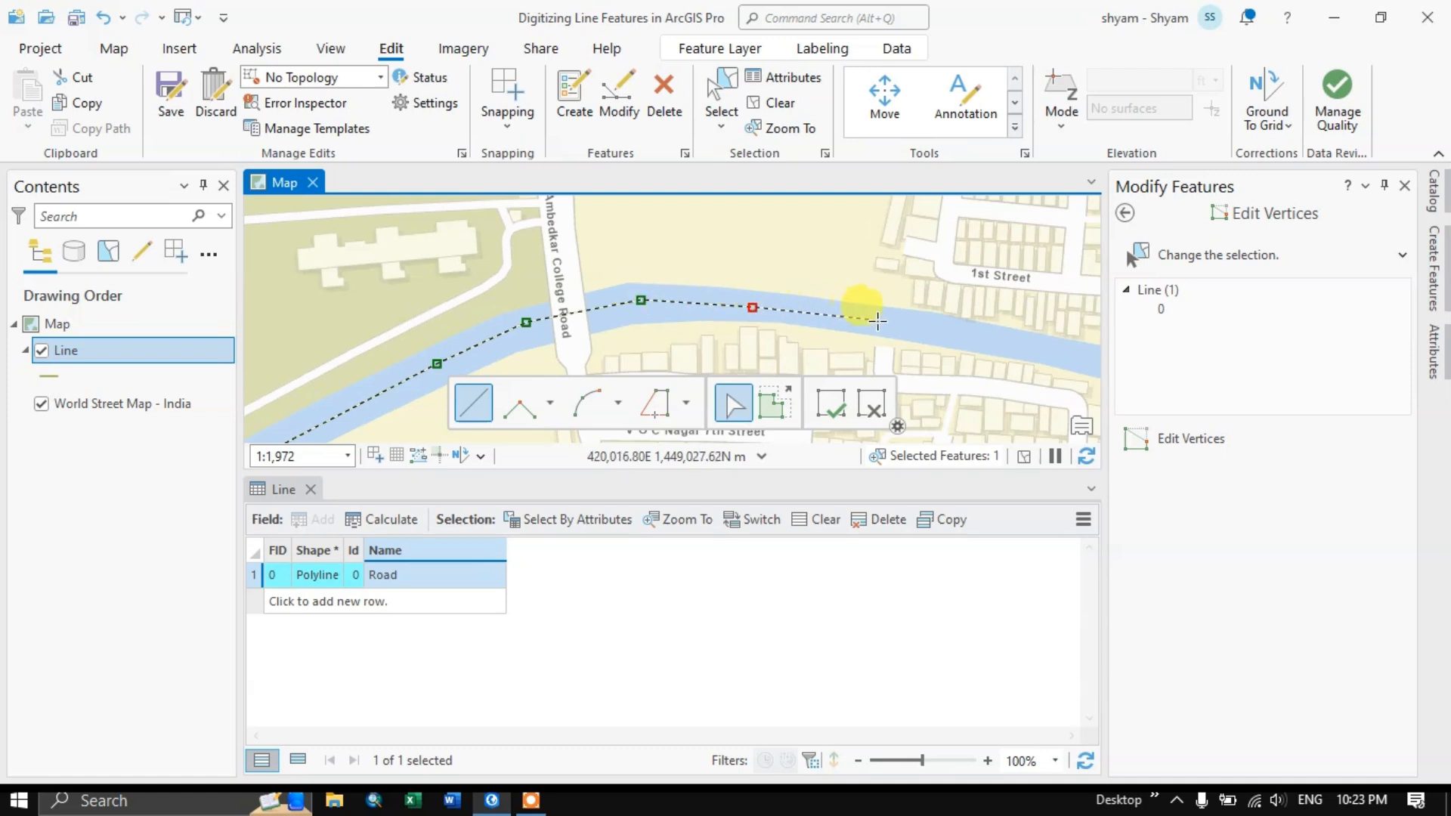
click(1008, 345)
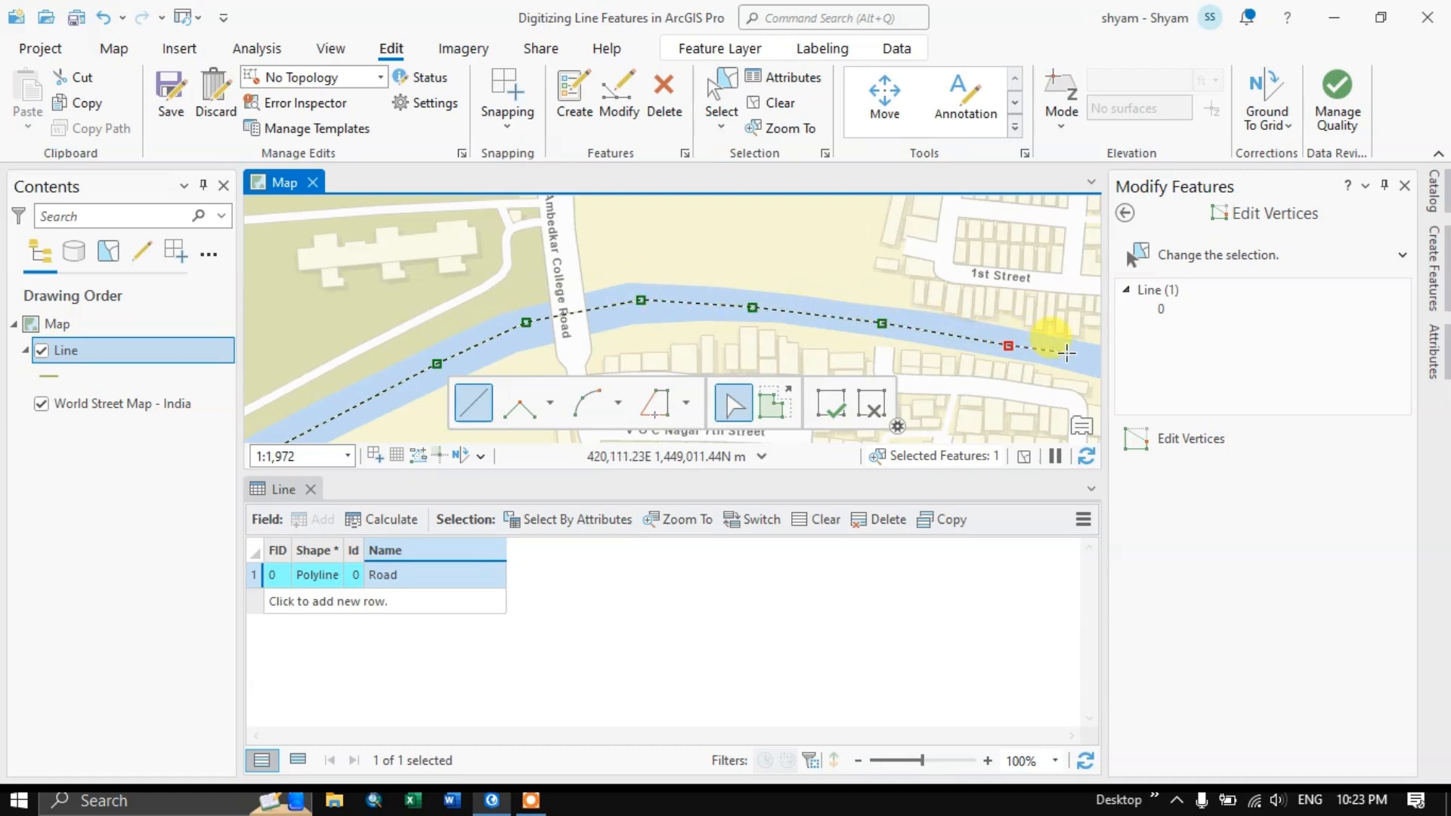
Extend the waterway's centreline southeast from 1st Street and around the bend just north of 4th Street
drag(1067, 352, 573, 284)
key(ctrl+z)
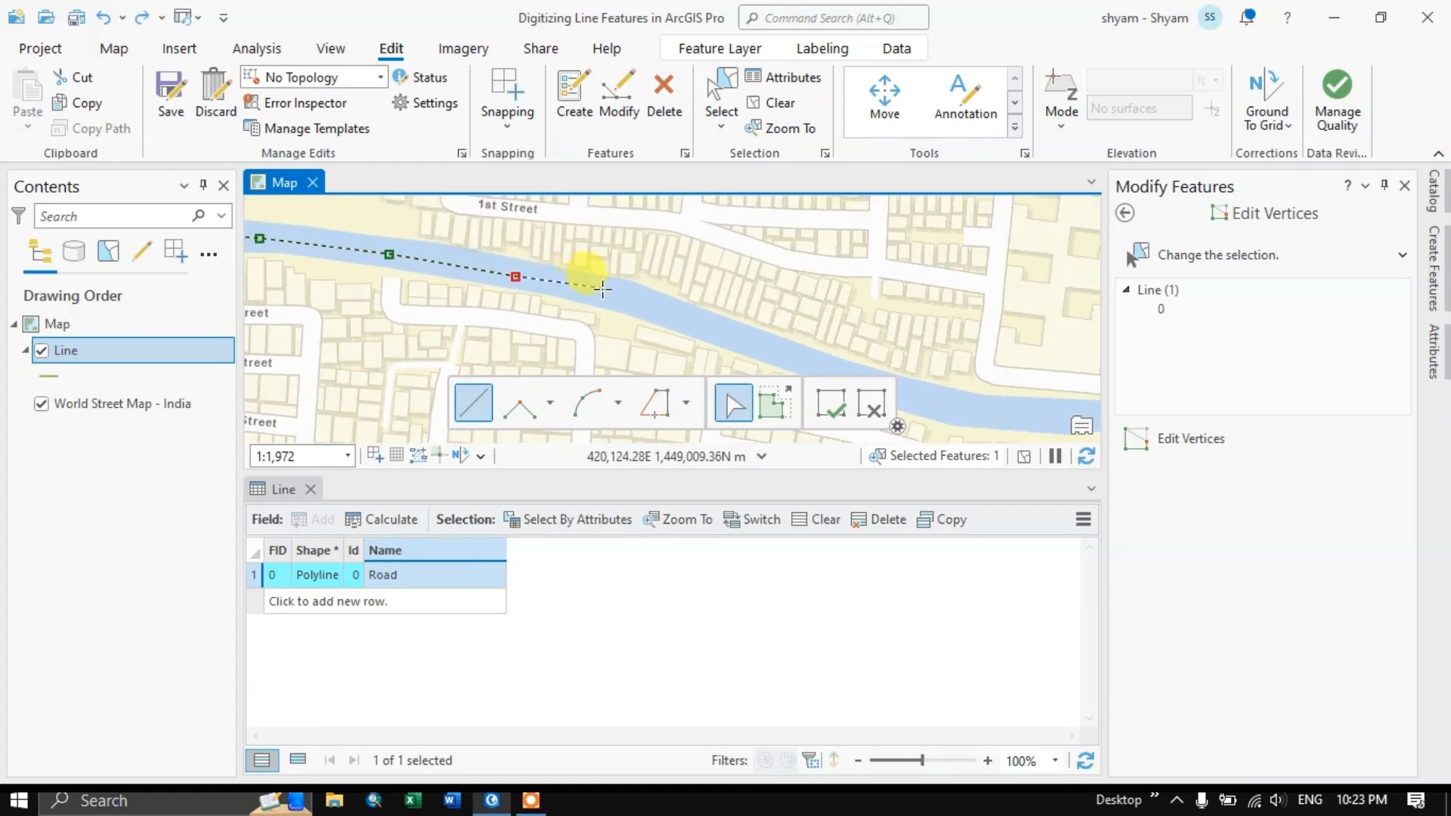
click(621, 298)
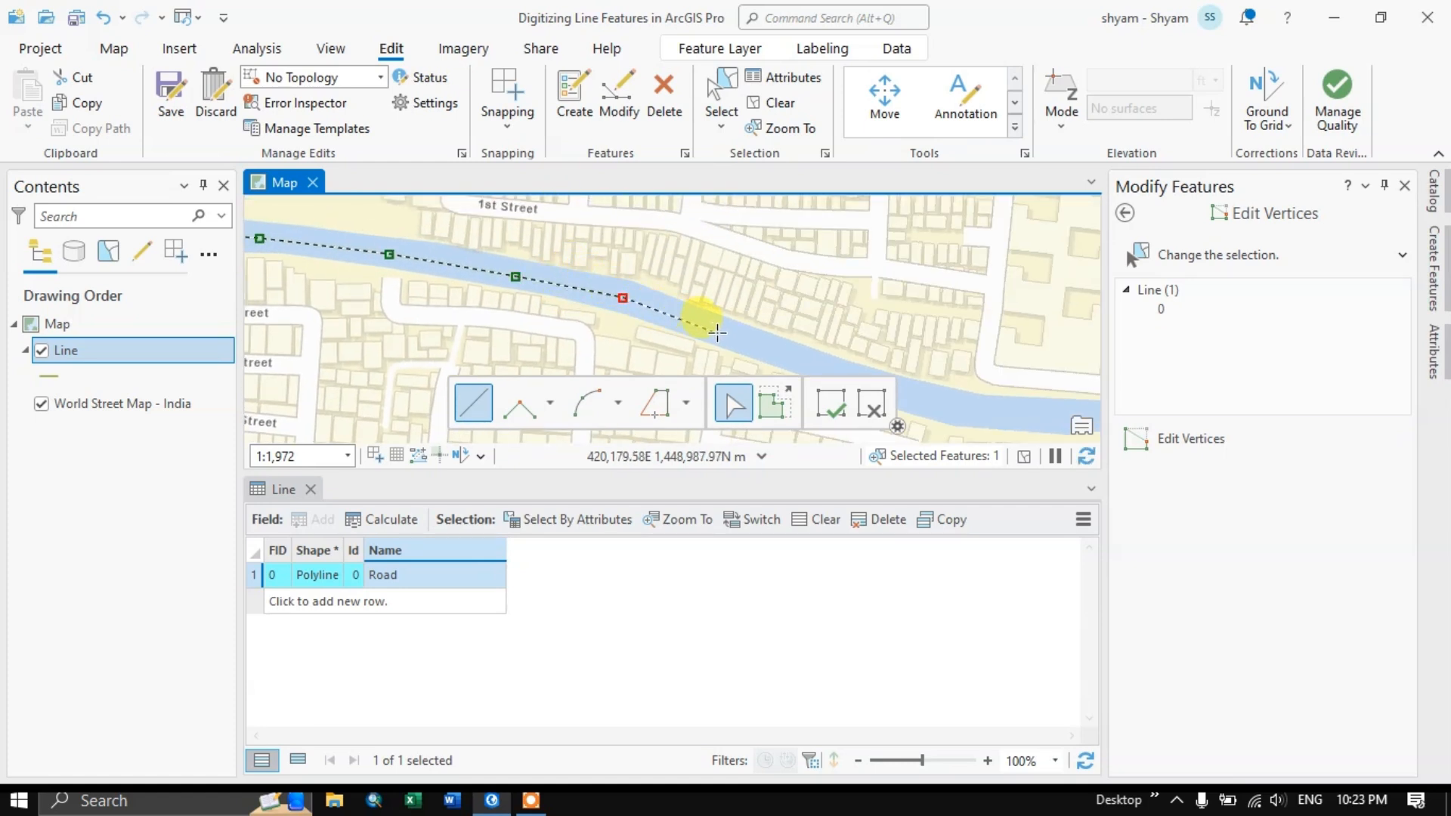
drag(723, 335, 486, 238)
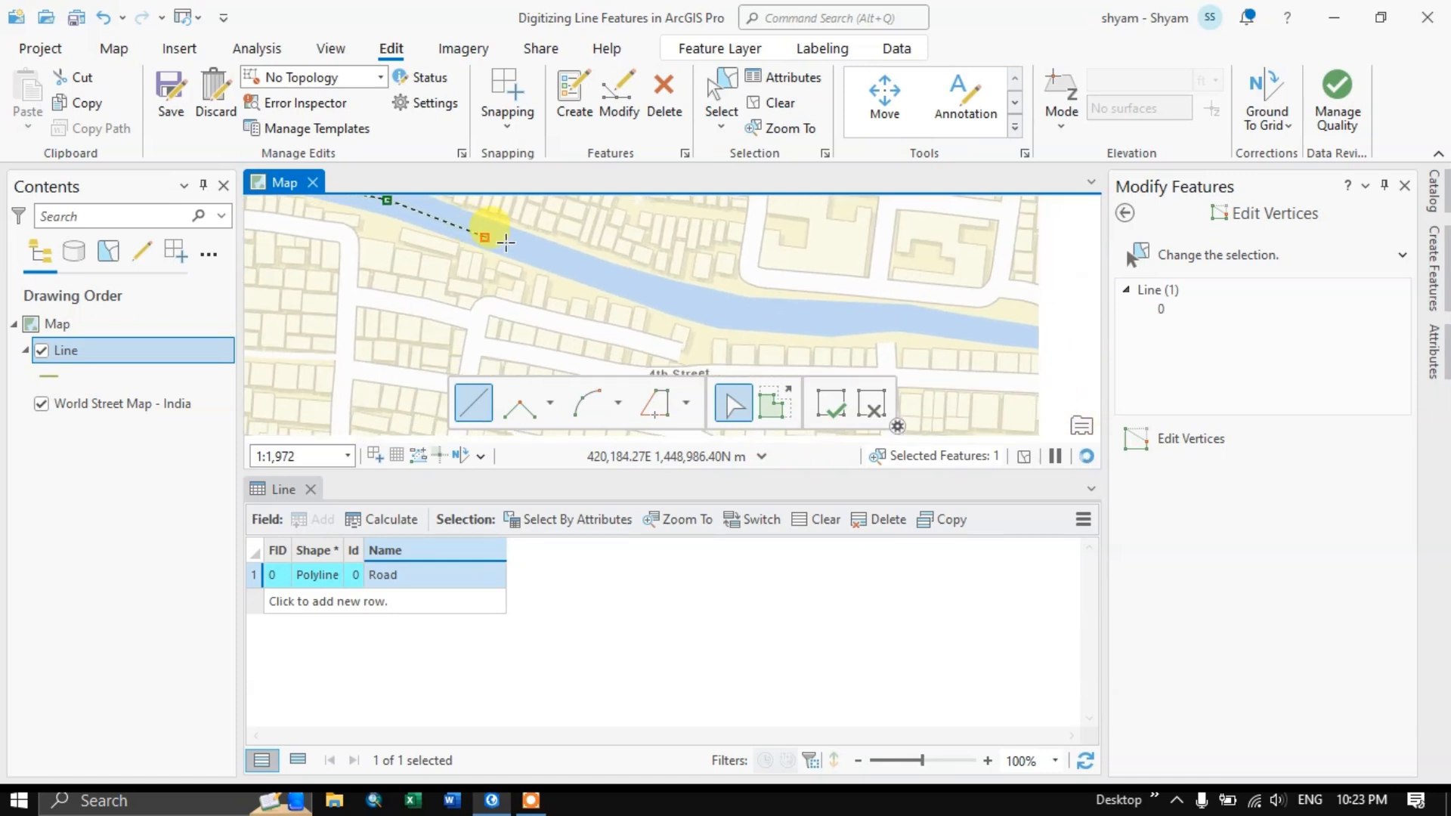
click(578, 270)
click(662, 294)
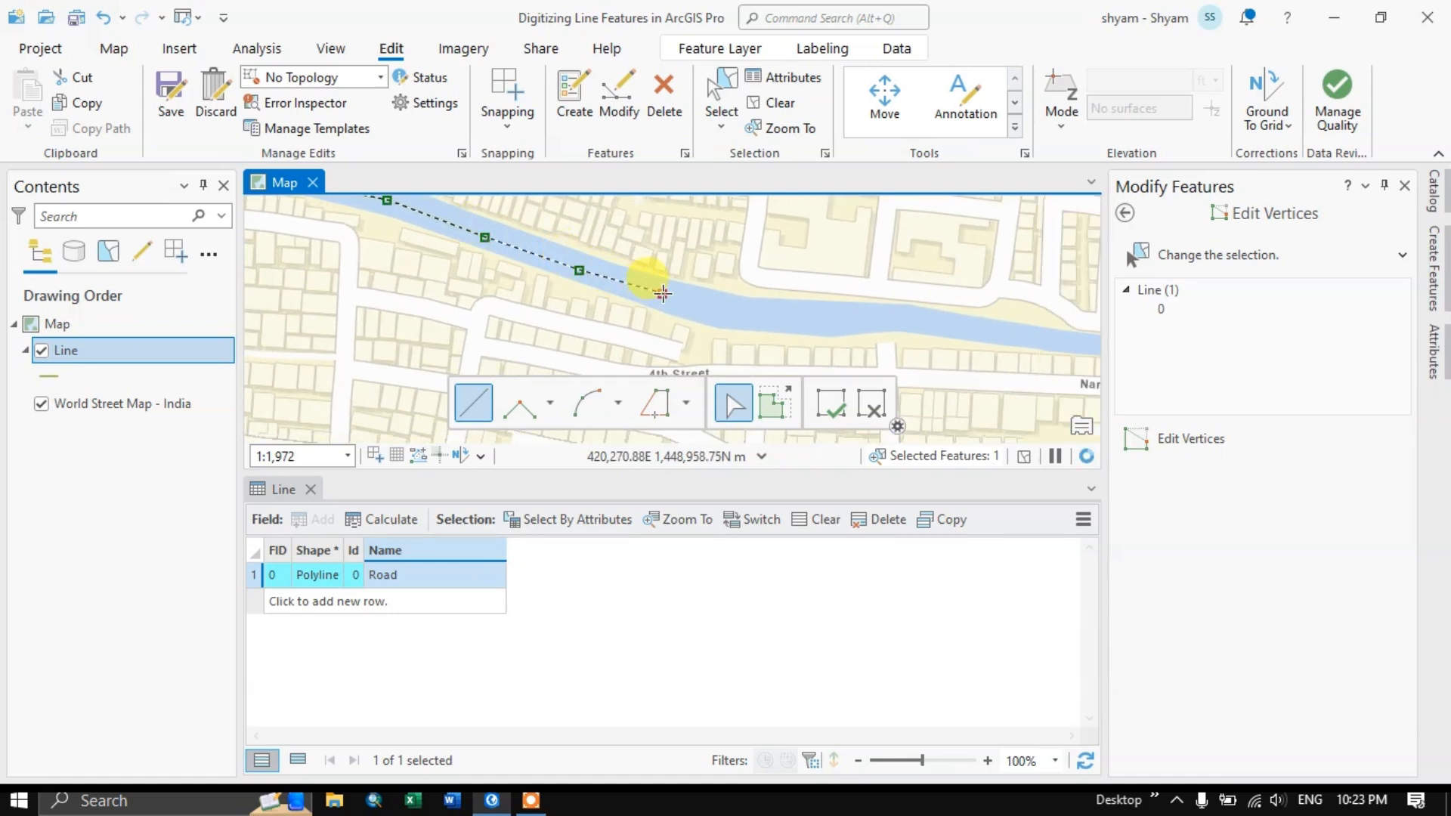
click(701, 305)
click(718, 314)
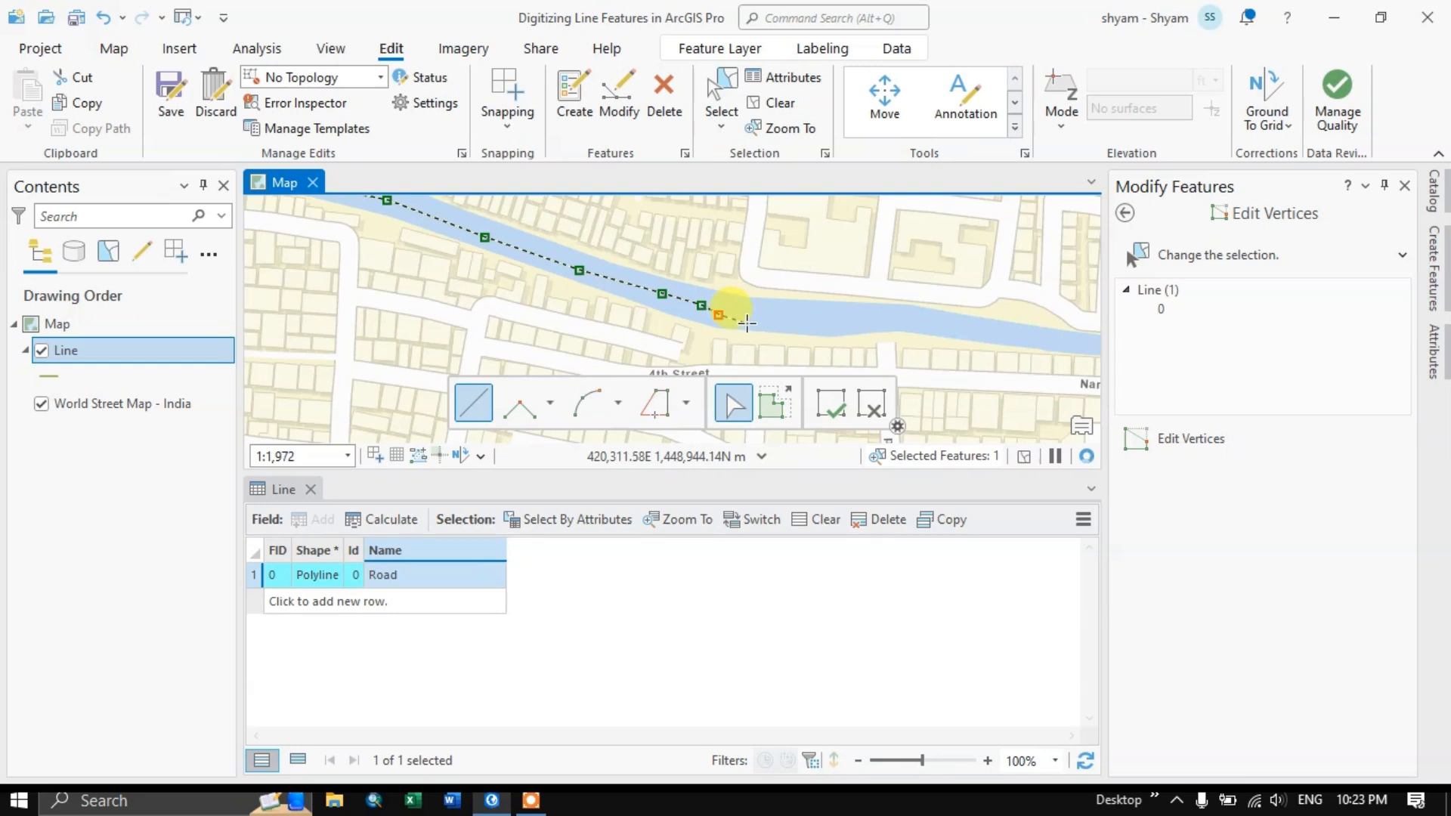
click(757, 324)
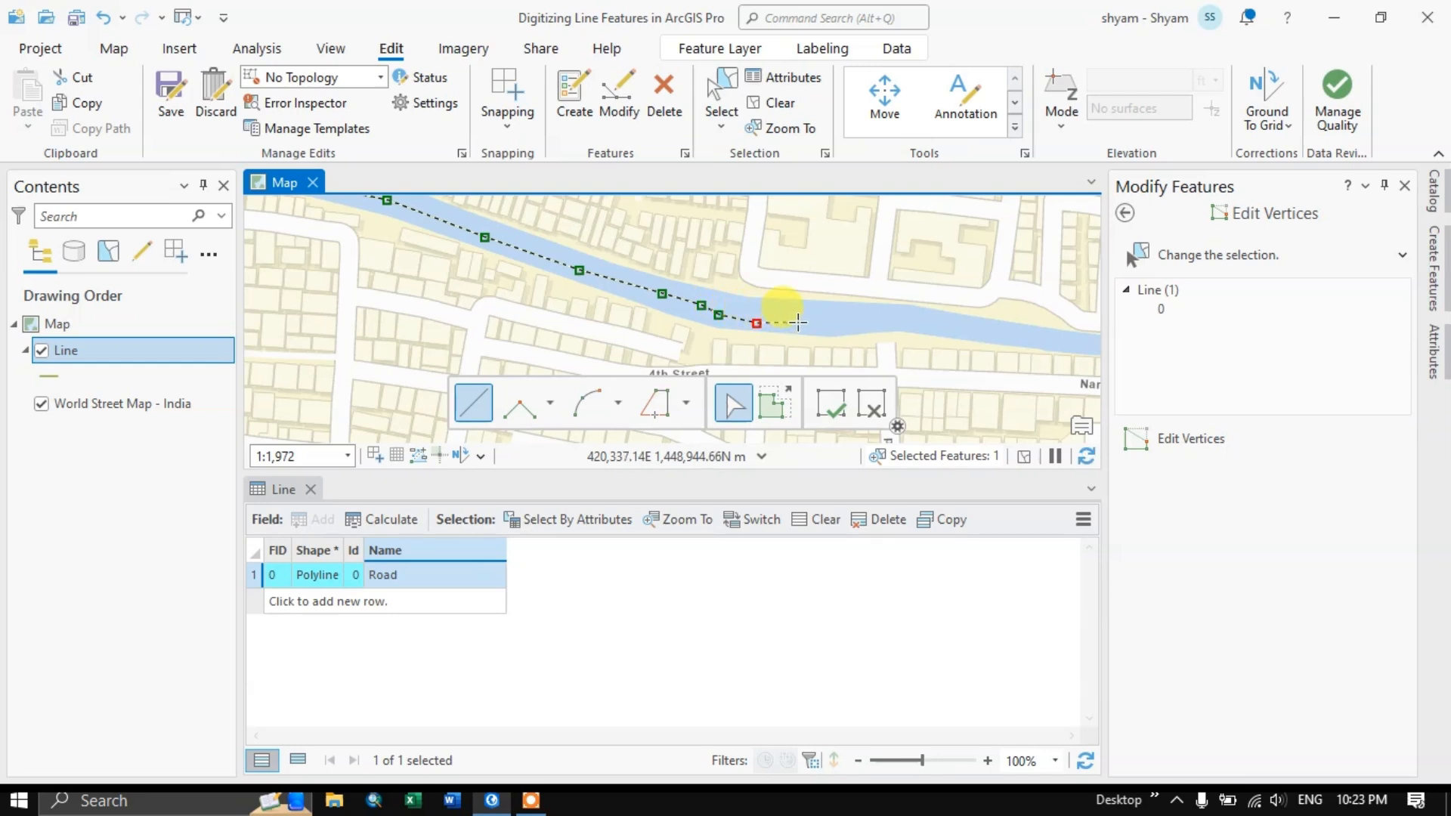
click(824, 321)
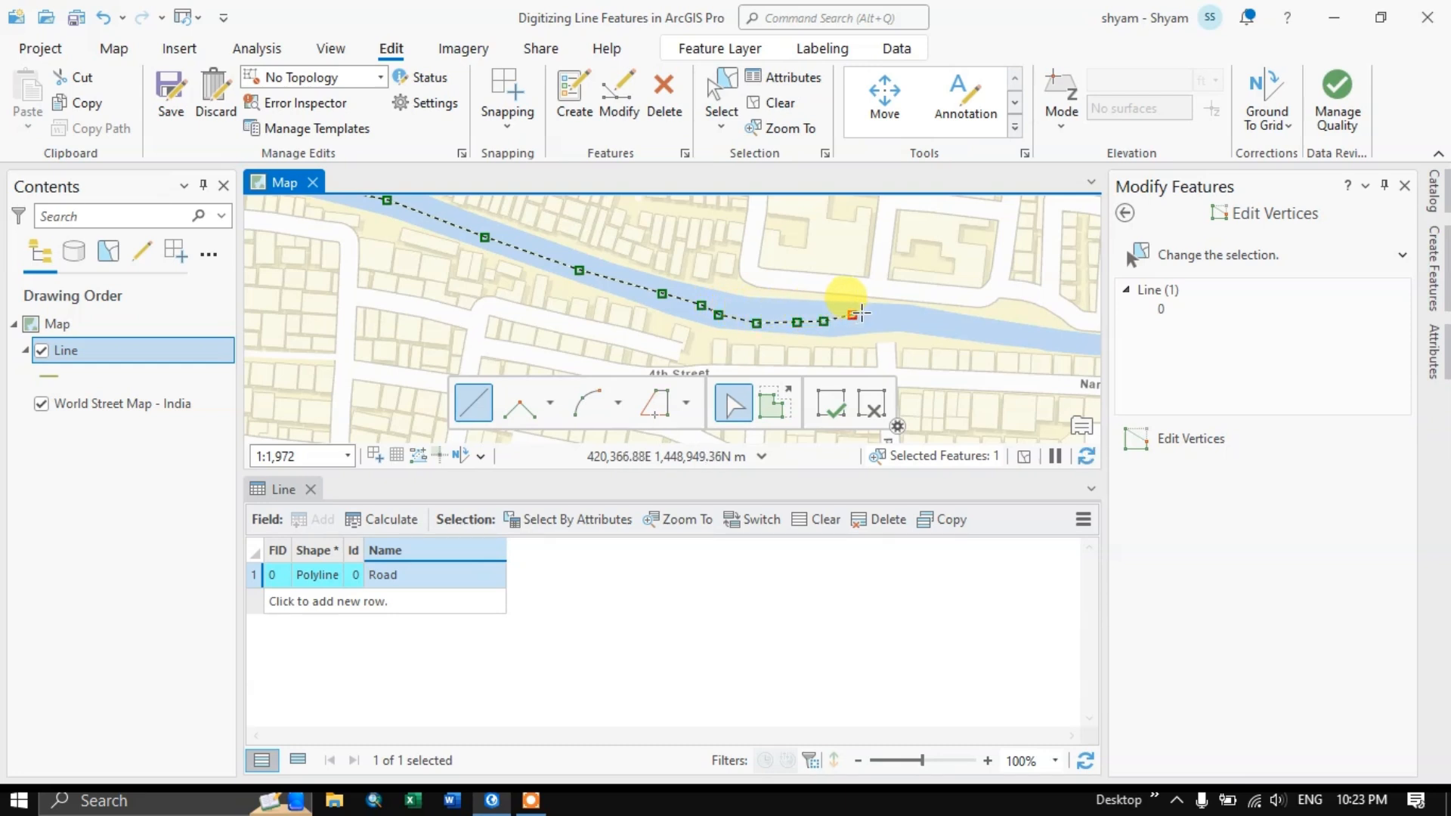
Continue the waterway line eastward from the 4th Street bend, past the Narasimha Nagar houses, to the open ground beyond them
drag(885, 319, 477, 307)
click(496, 304)
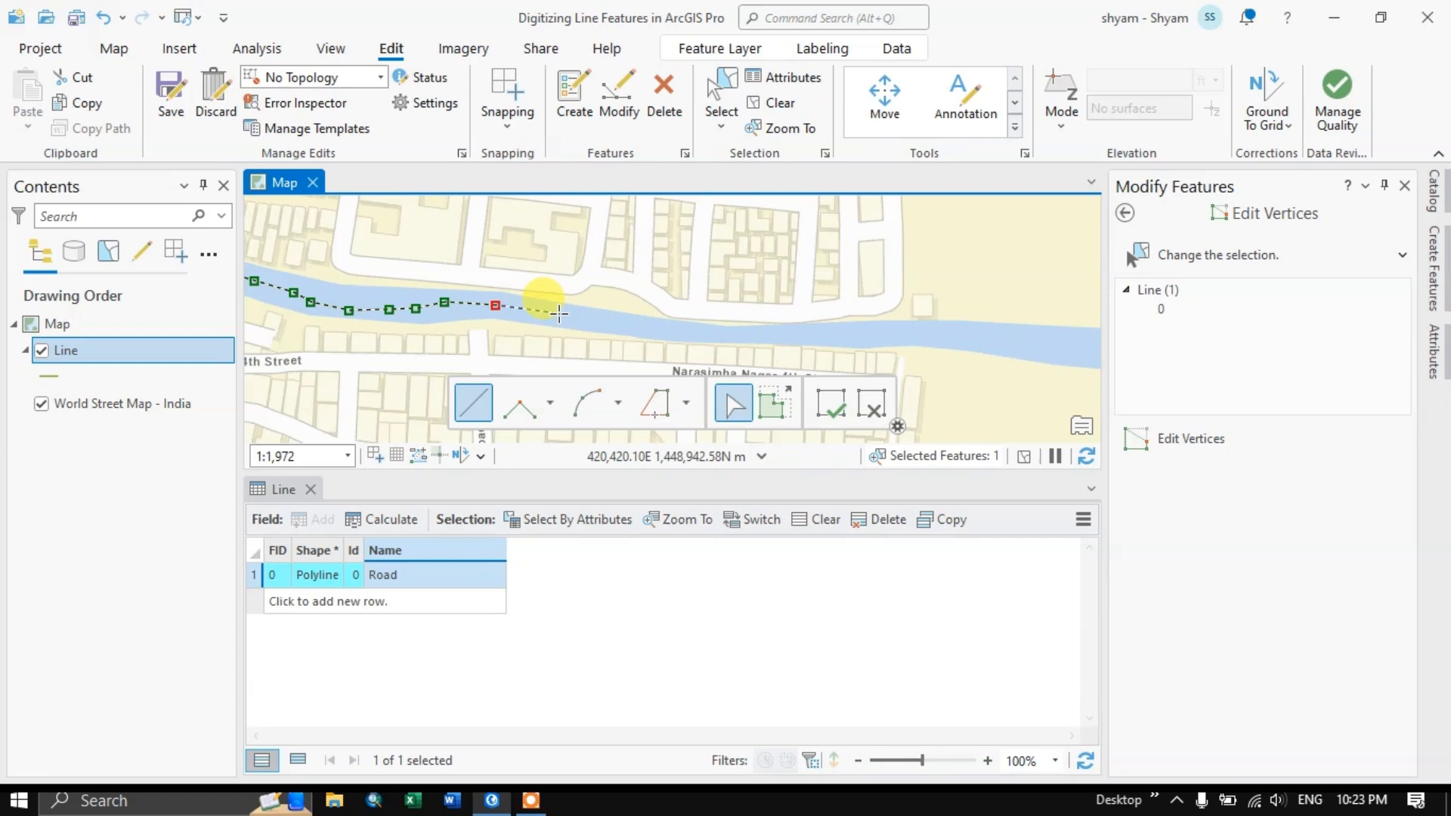
click(559, 315)
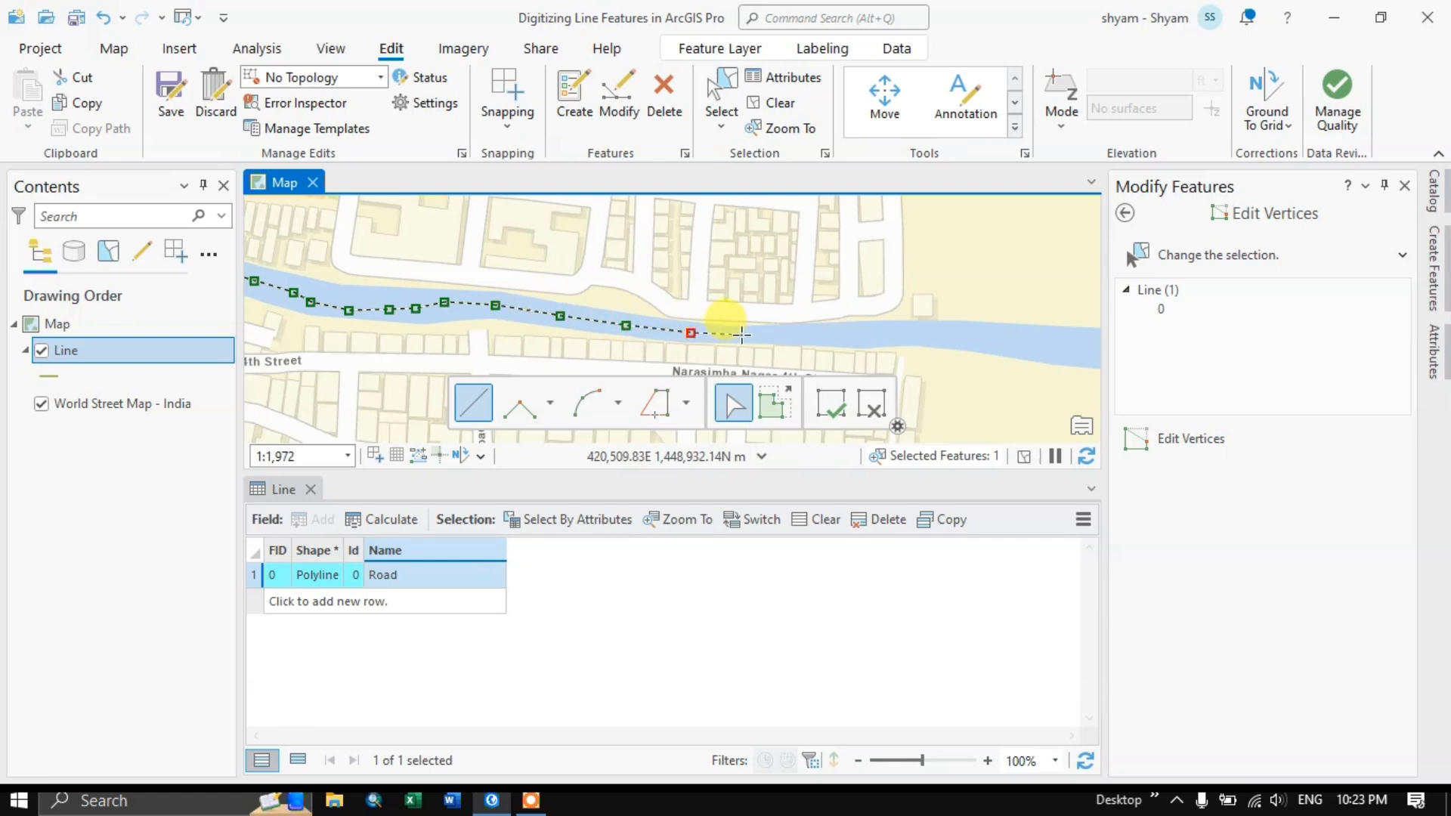
click(799, 334)
click(881, 335)
click(952, 333)
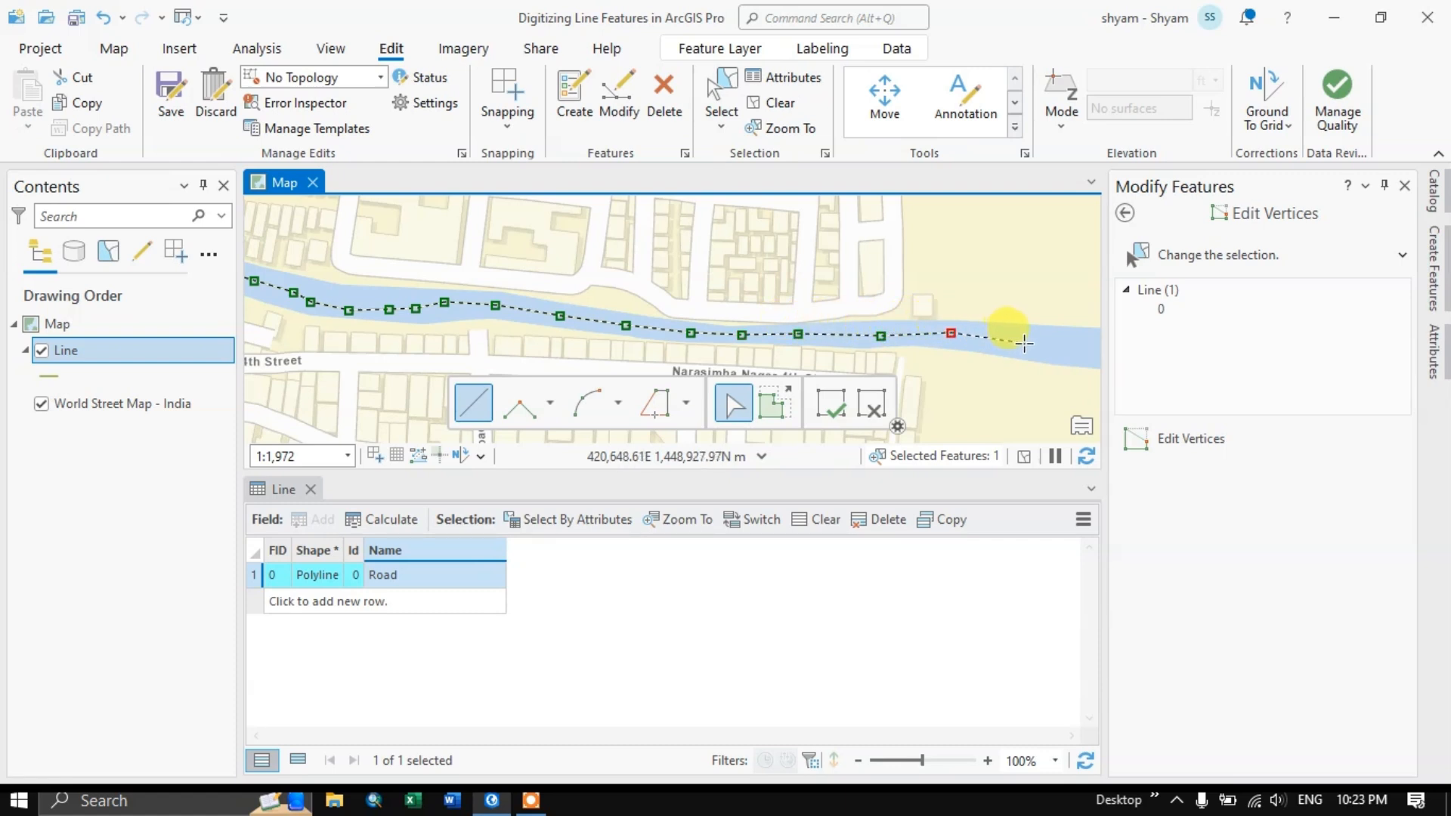
Trace the waterway's centreline east through the open ground to just west of Erukkancheri High Road
drag(1031, 345, 598, 329)
click(673, 335)
click(748, 339)
click(790, 344)
click(835, 353)
click(900, 363)
click(966, 378)
drag(1018, 389, 538, 279)
click(614, 288)
click(708, 308)
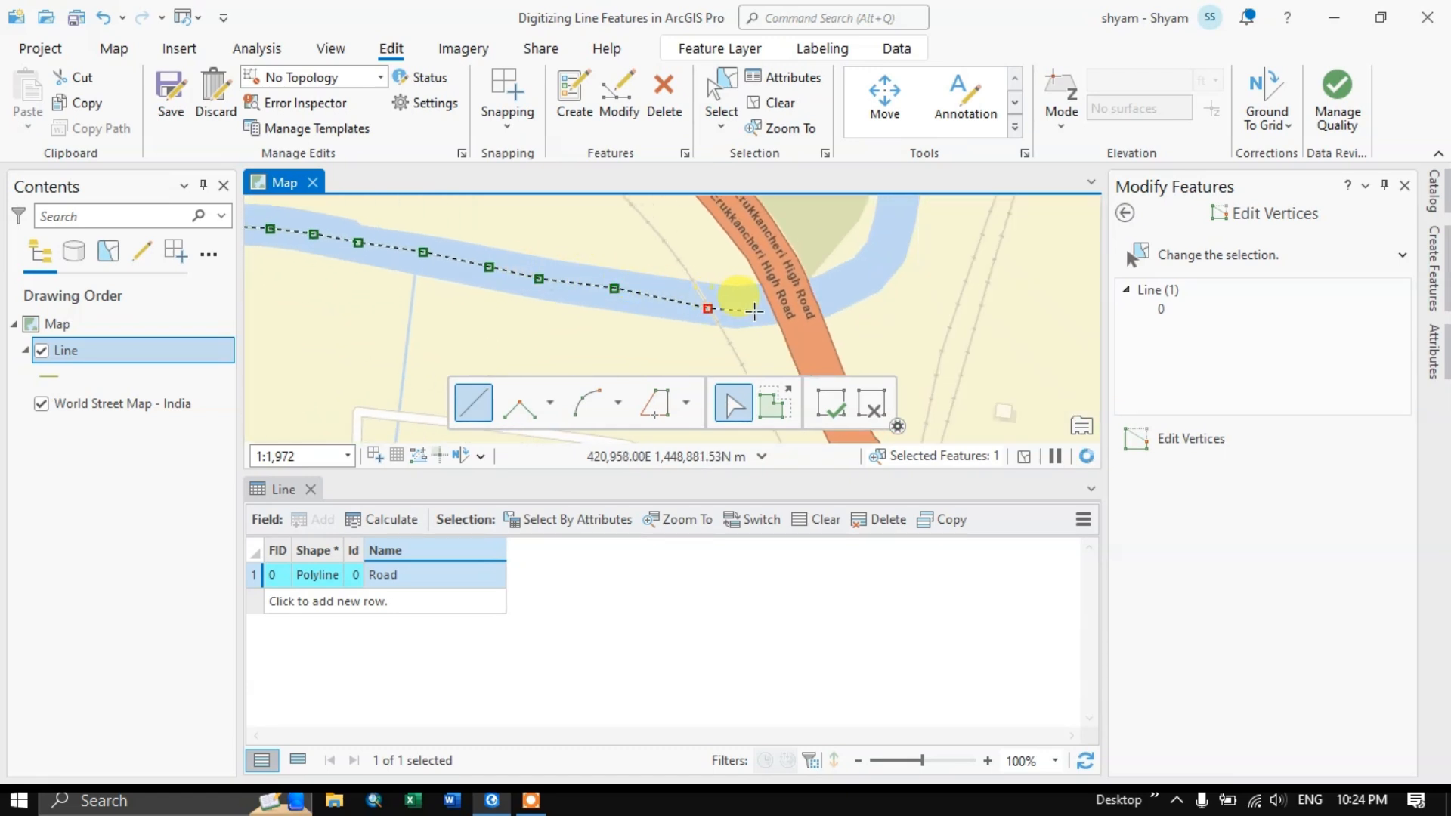
Carry the waterway line across Erukkancheri High Road and north around the bend along the channel's centre
click(774, 310)
click(838, 297)
click(871, 274)
click(890, 240)
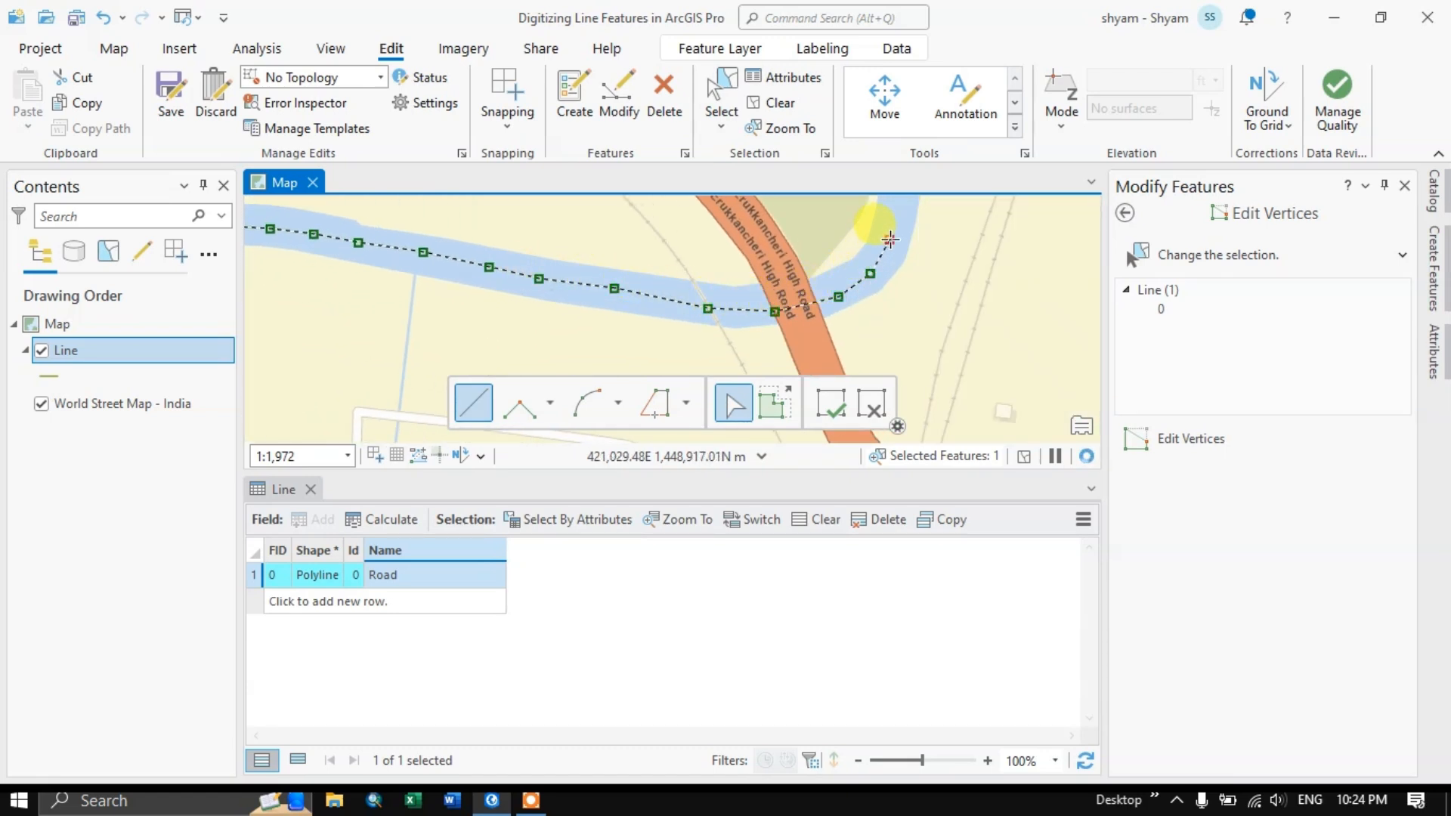
drag(890, 240, 809, 392)
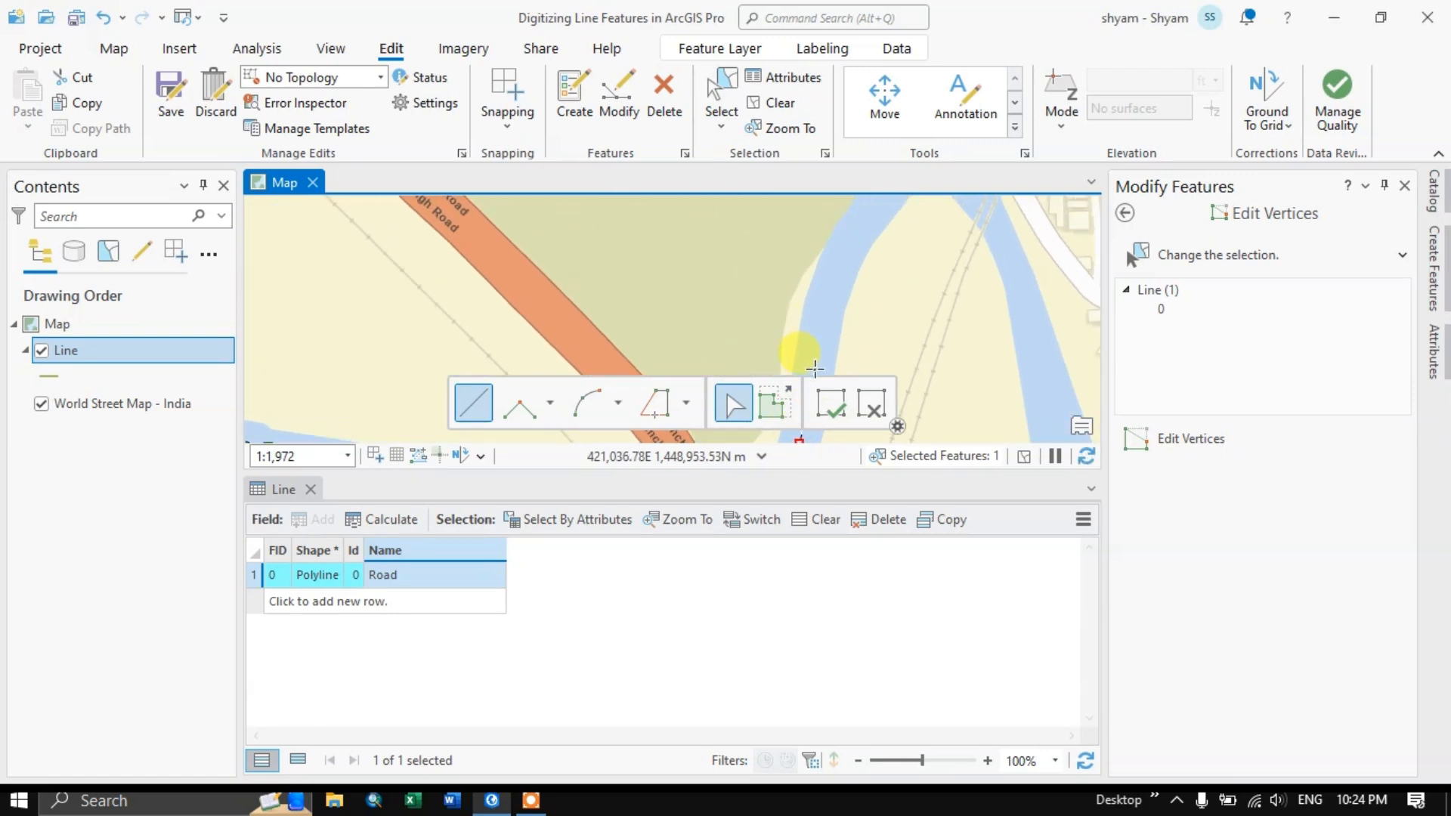
click(814, 366)
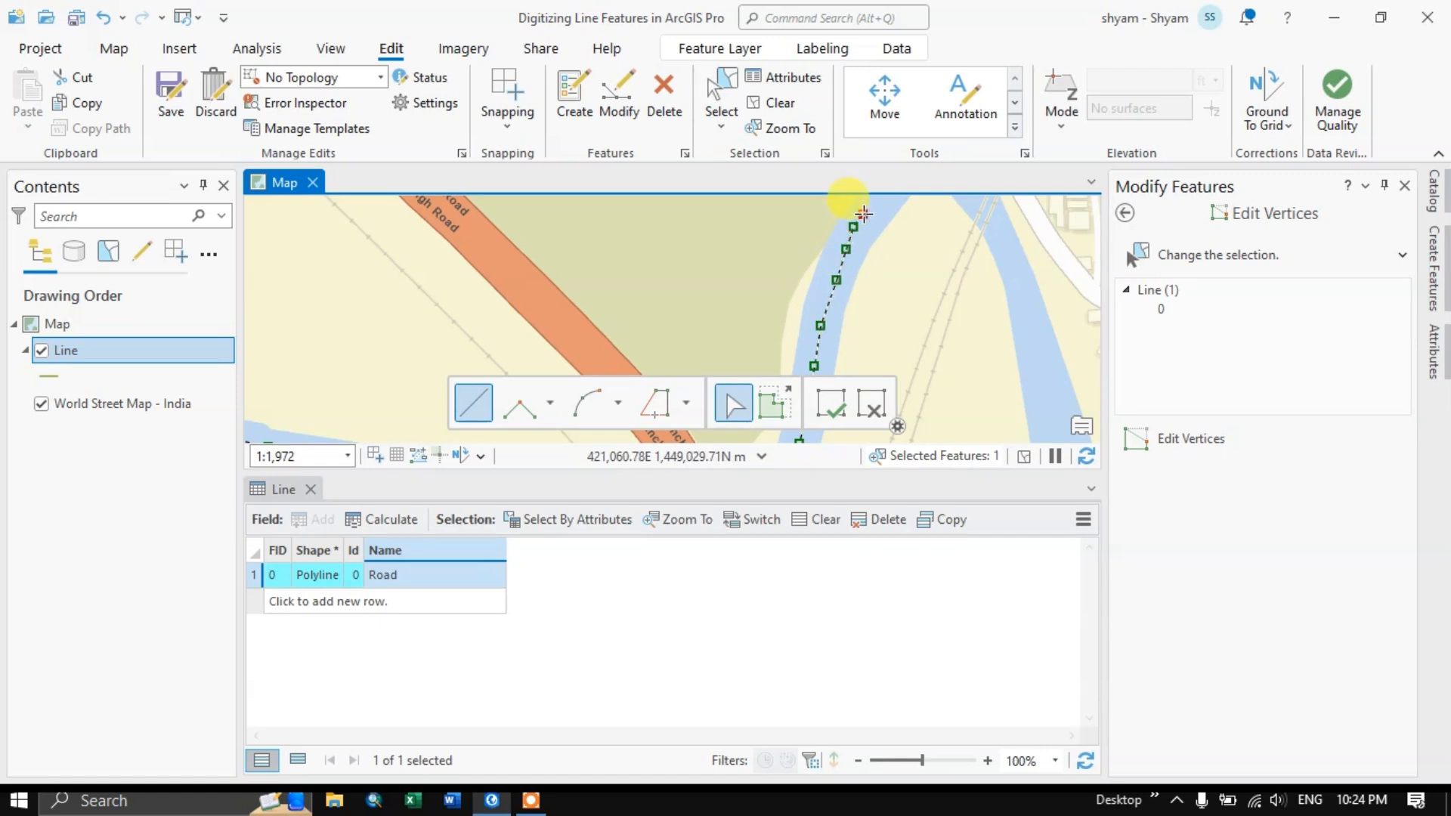
Continue the waterway line through the channel junction and northwest along the wider channel beside the green area
drag(860, 222, 529, 367)
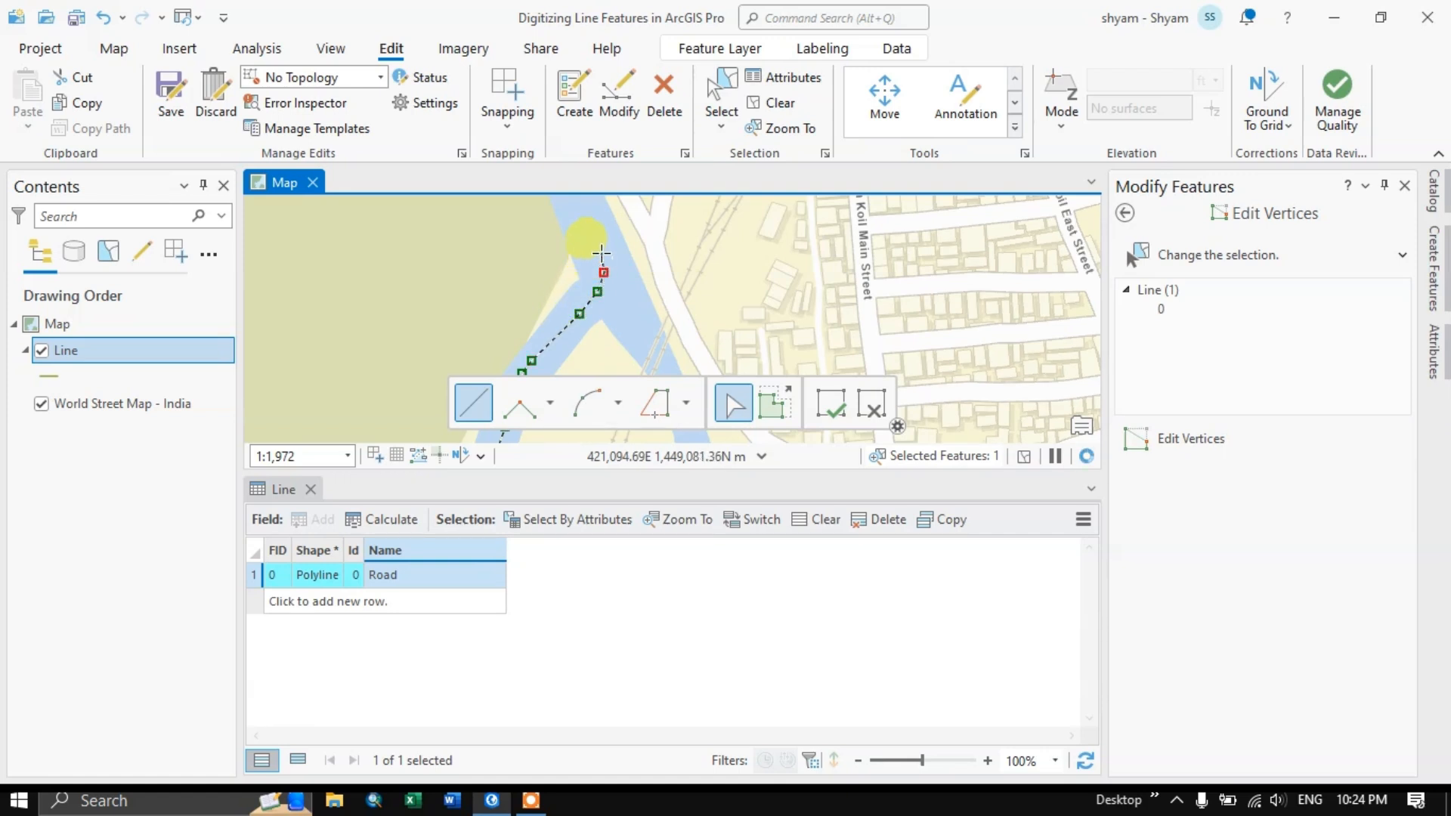
drag(594, 228, 676, 447)
click(607, 305)
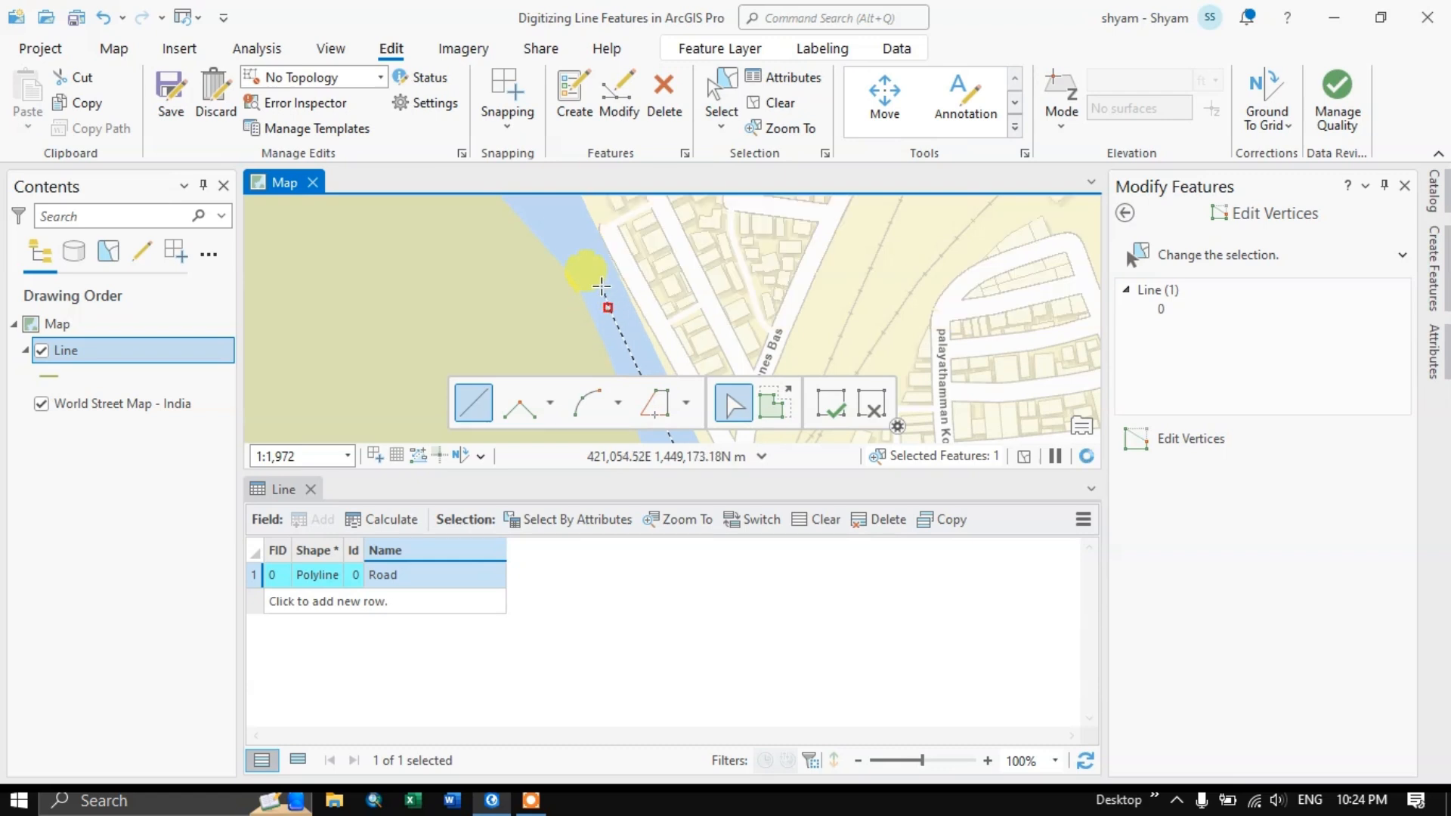
click(582, 260)
drag(549, 206, 906, 470)
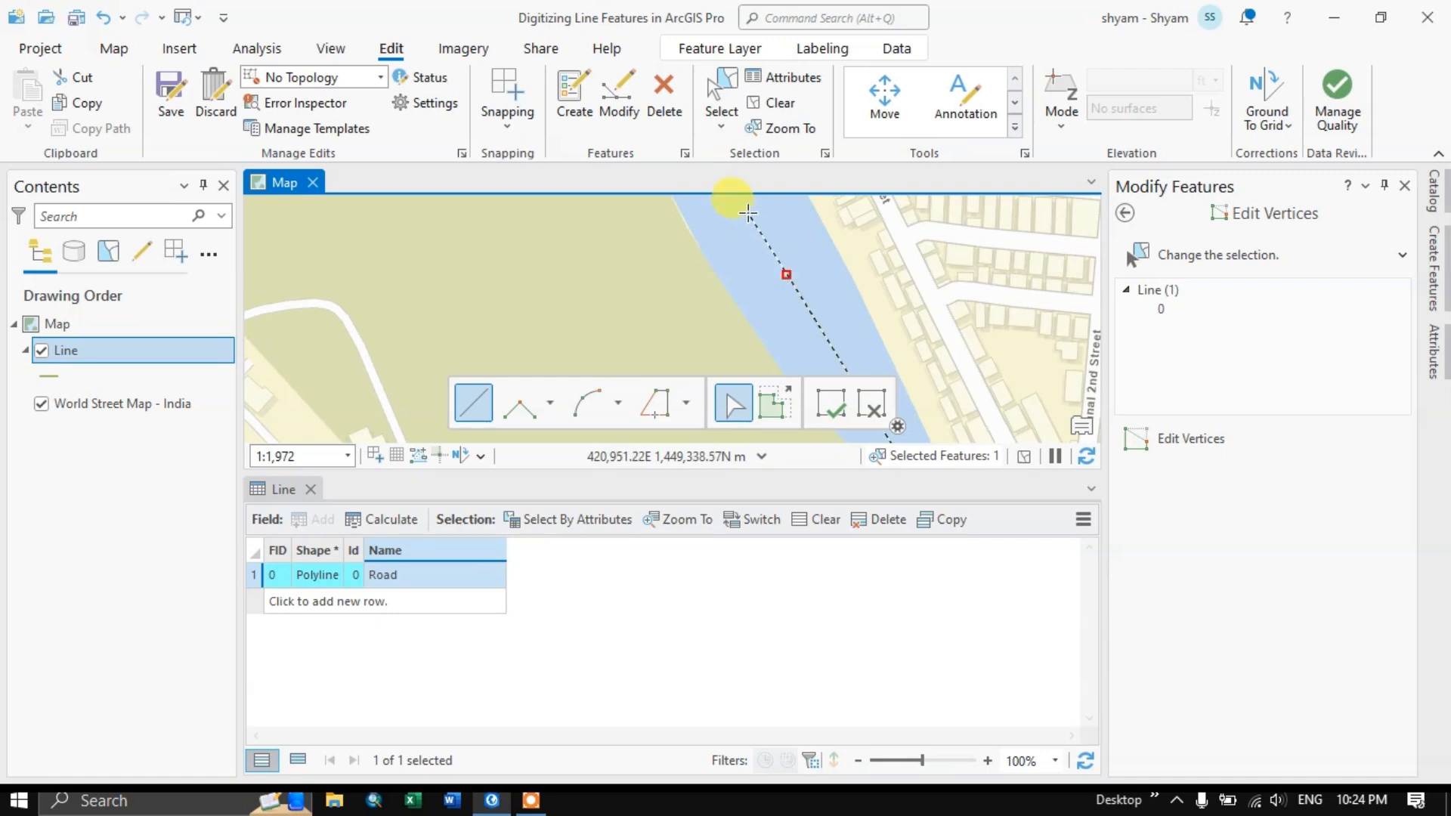
Extend the waterway line northwest across the railway line east of Venkatesapuram, then north toward Old Glass Factory road
scroll(826, 328, down, 5)
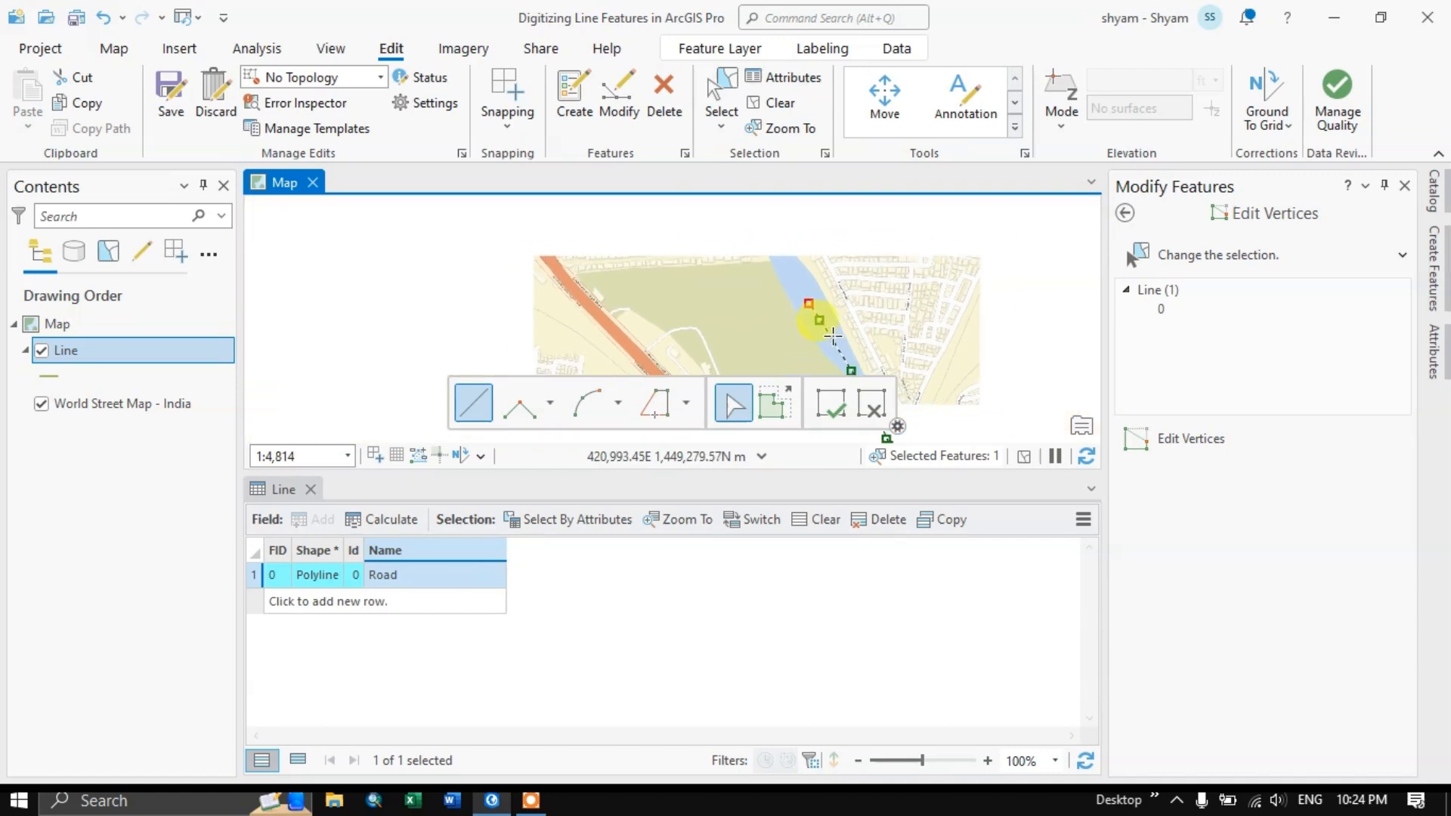
scroll(832, 335, down, 2)
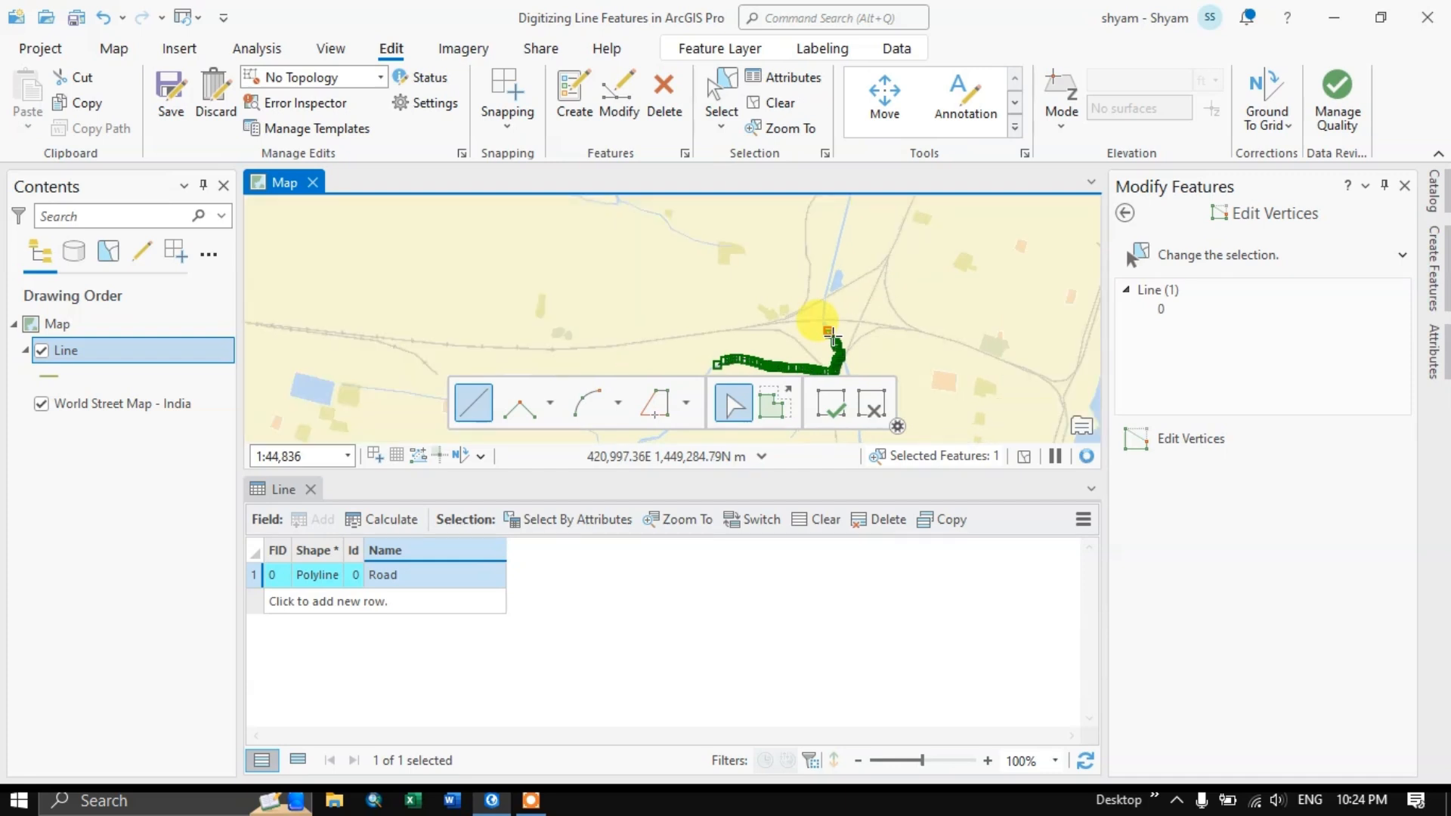
scroll(832, 335, up, 8)
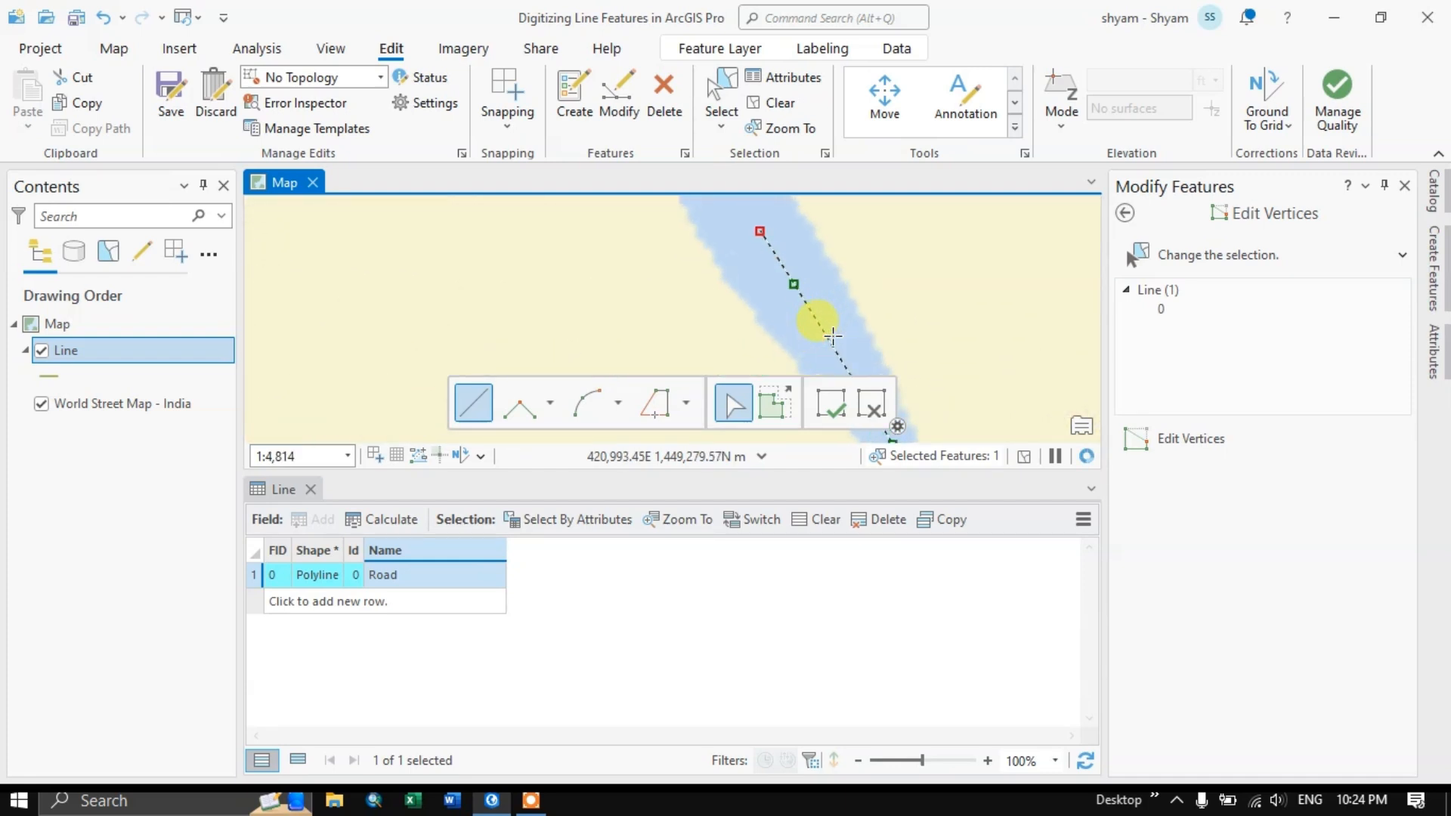
scroll(833, 335, down, 8)
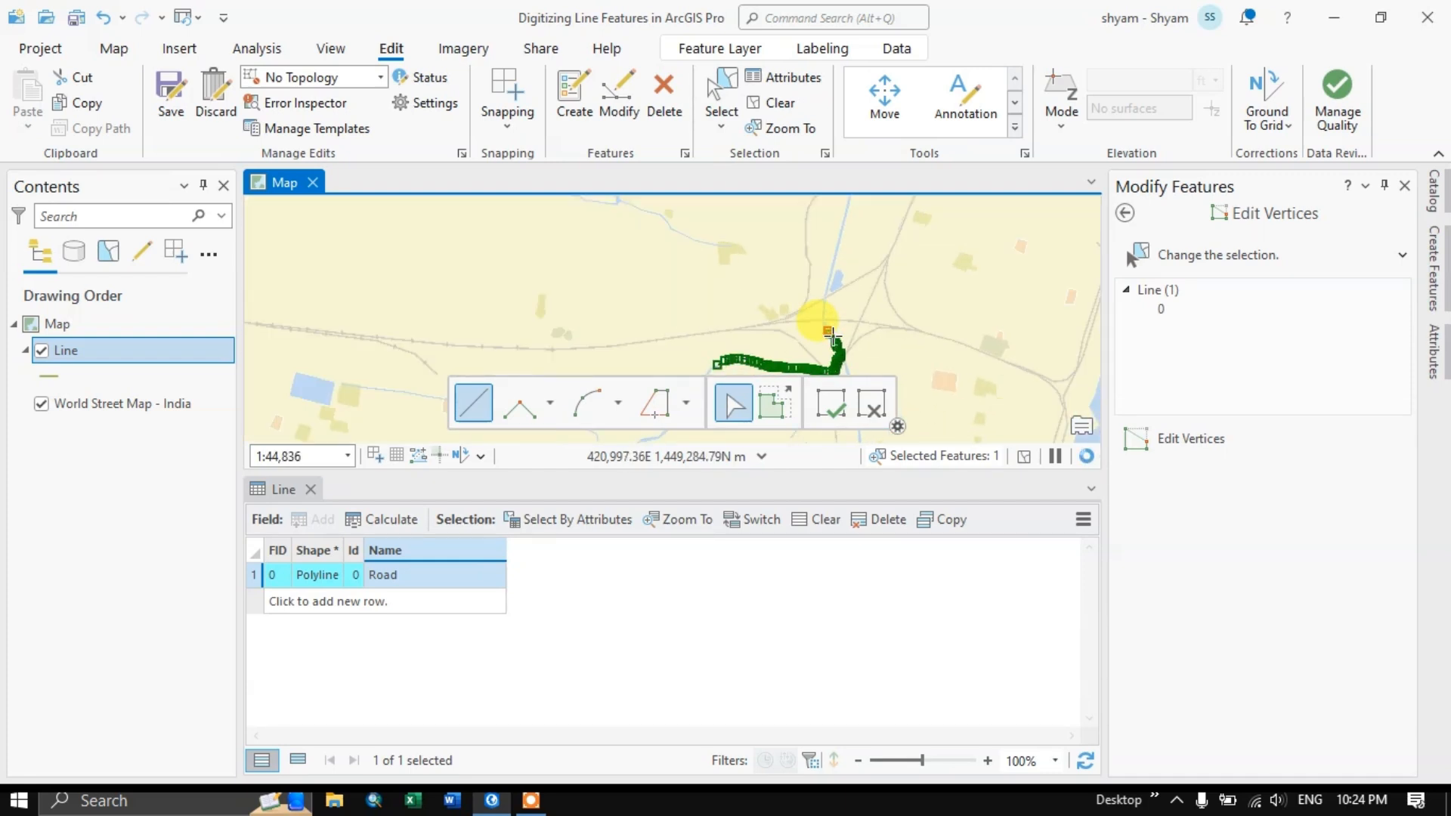
scroll(829, 298, up, 3)
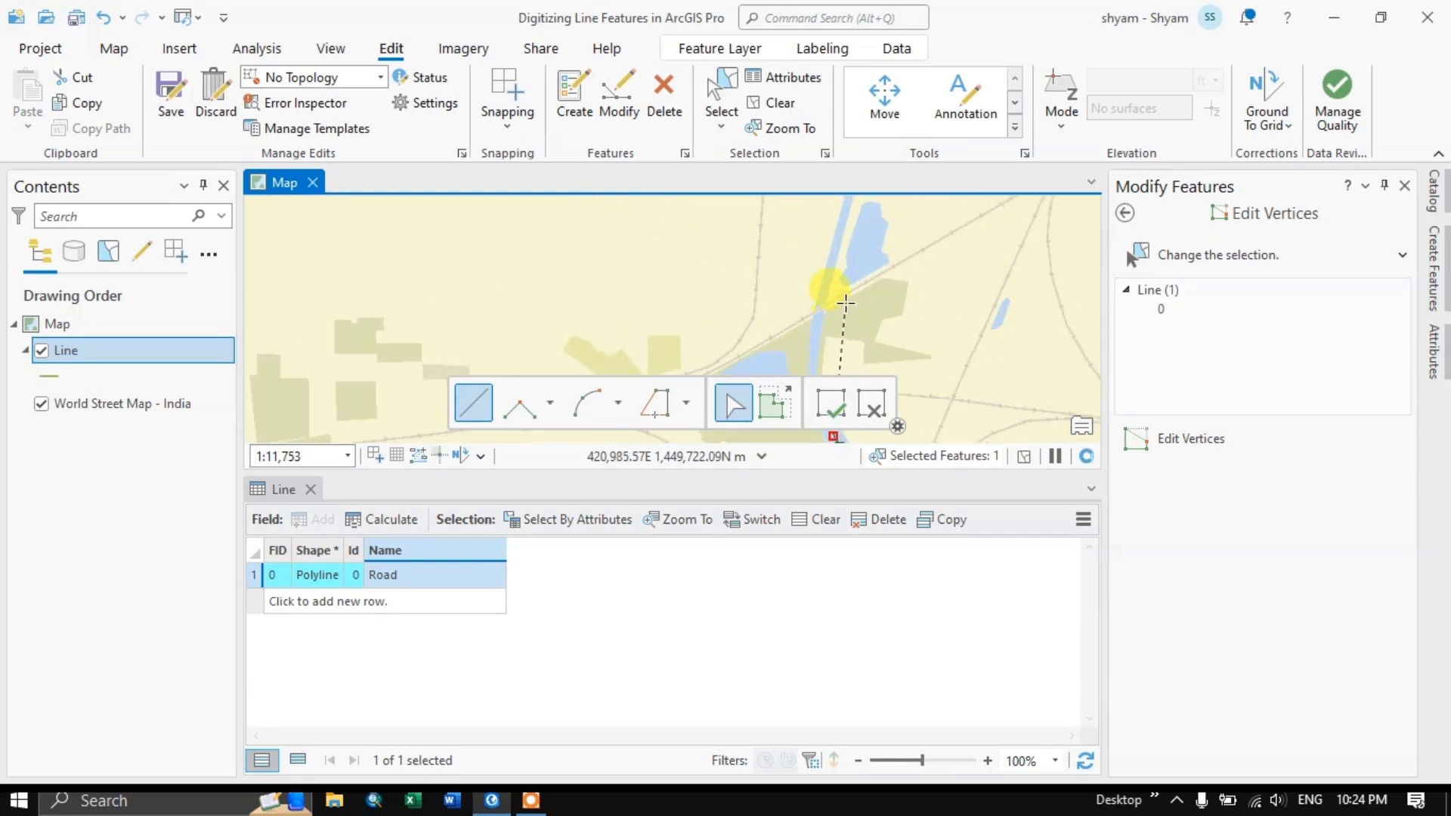
scroll(842, 332, up, 2)
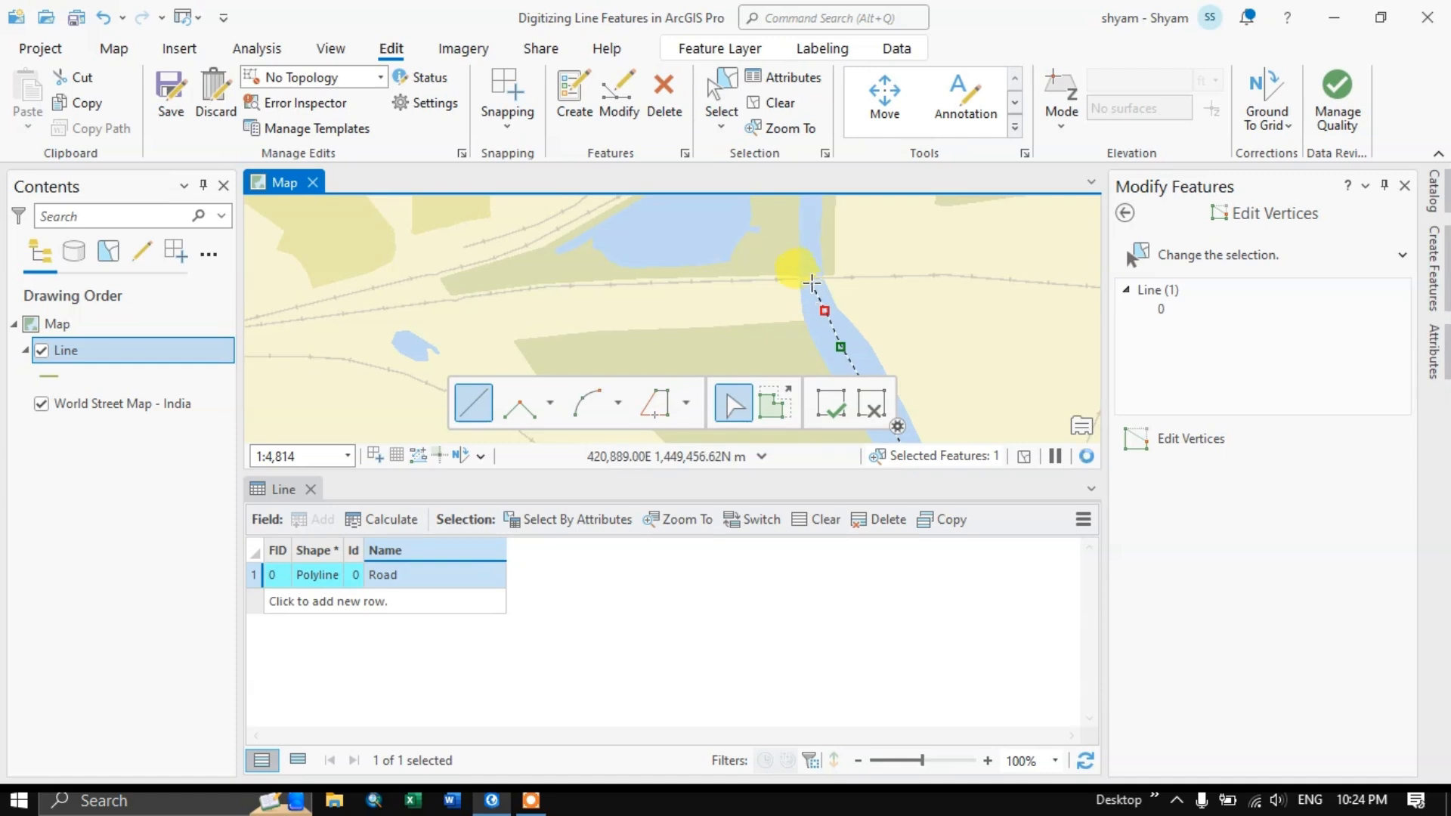
click(810, 283)
click(807, 247)
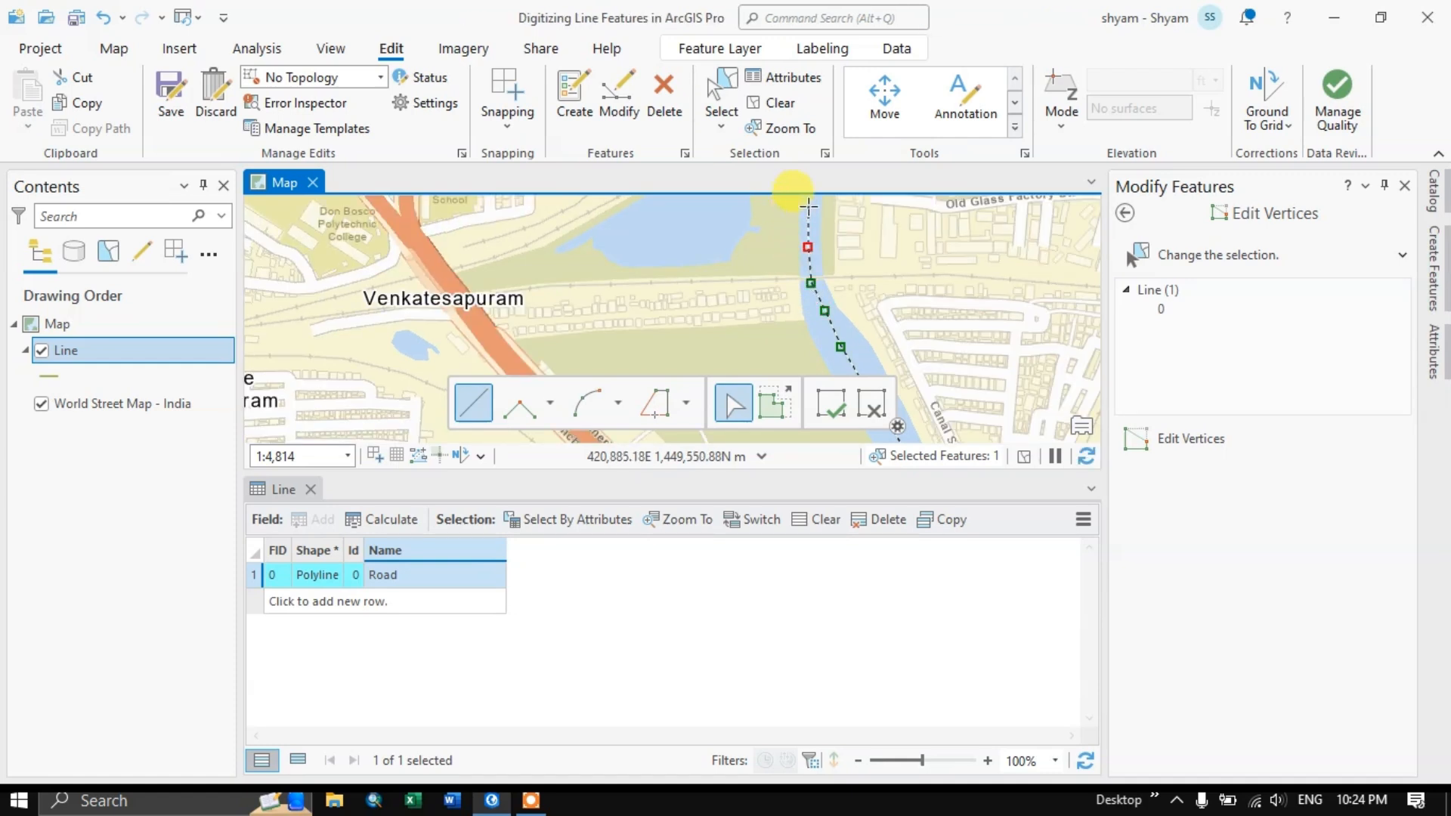
Trace the waterway's centreline north between the lake and the large buildings and across the next railway line
drag(808, 206, 754, 314)
scroll(759, 241, up, 3)
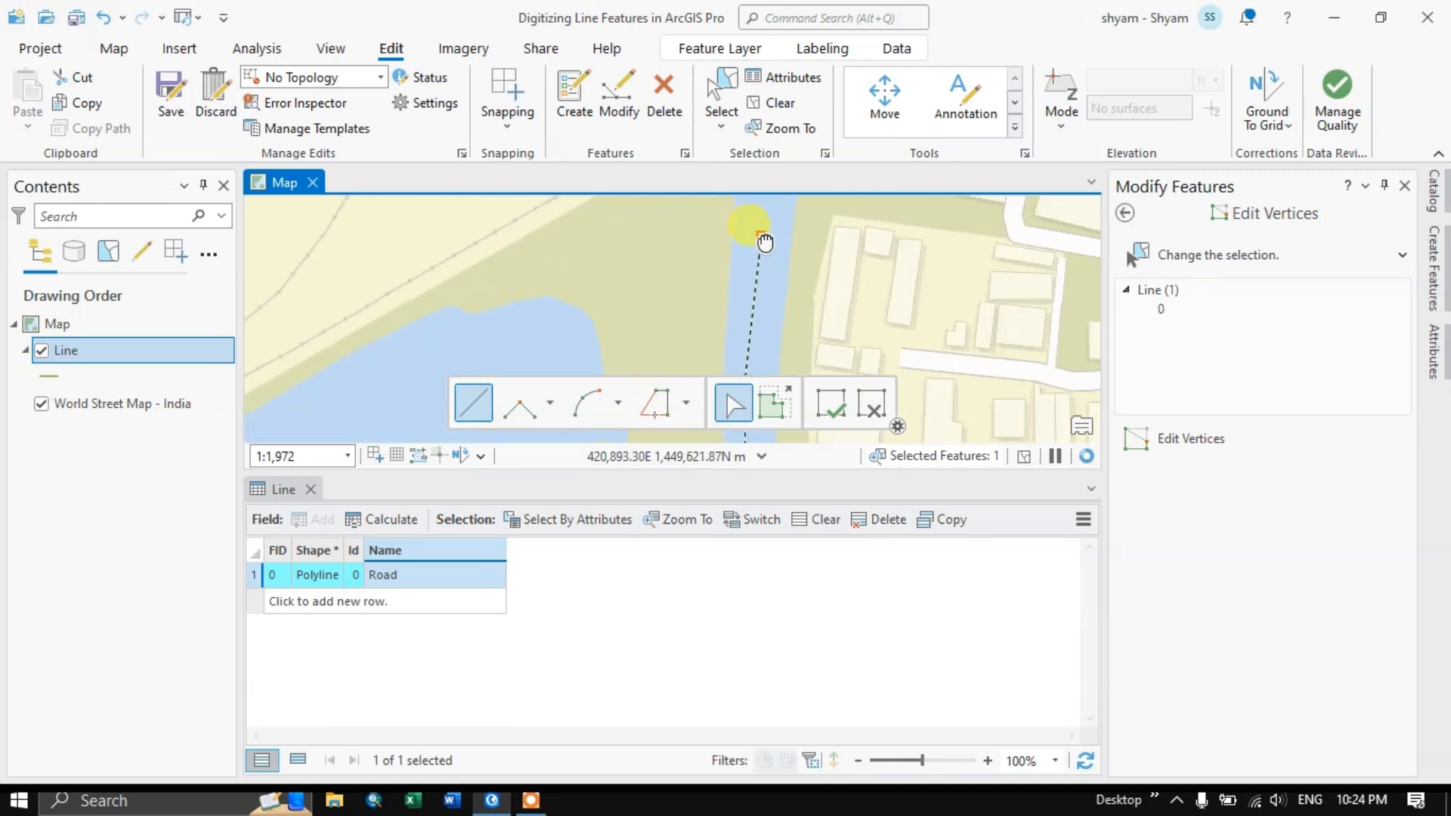
drag(766, 238, 723, 446)
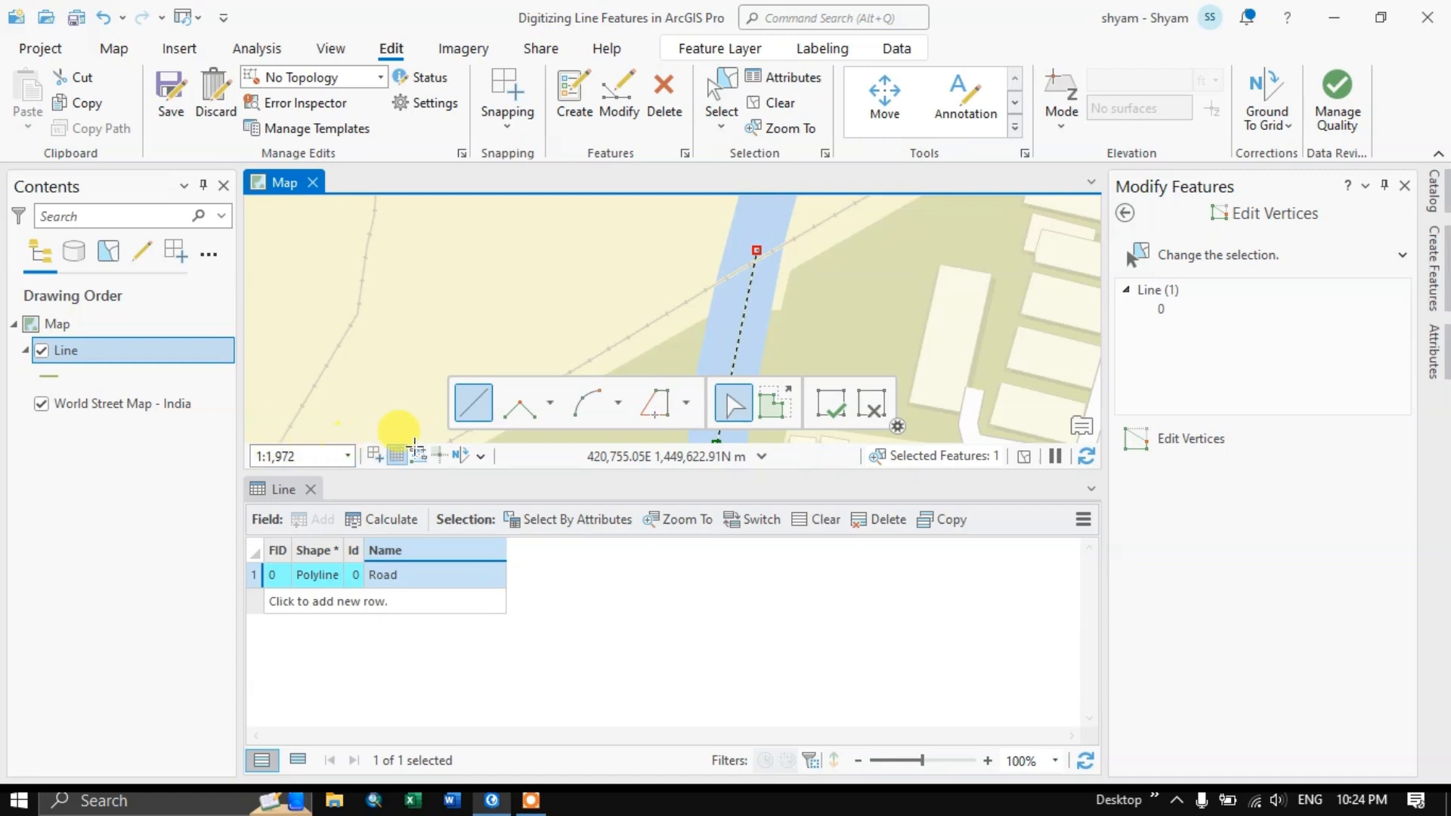
scroll(748, 273, down, 1)
drag(788, 233, 731, 425)
click(731, 416)
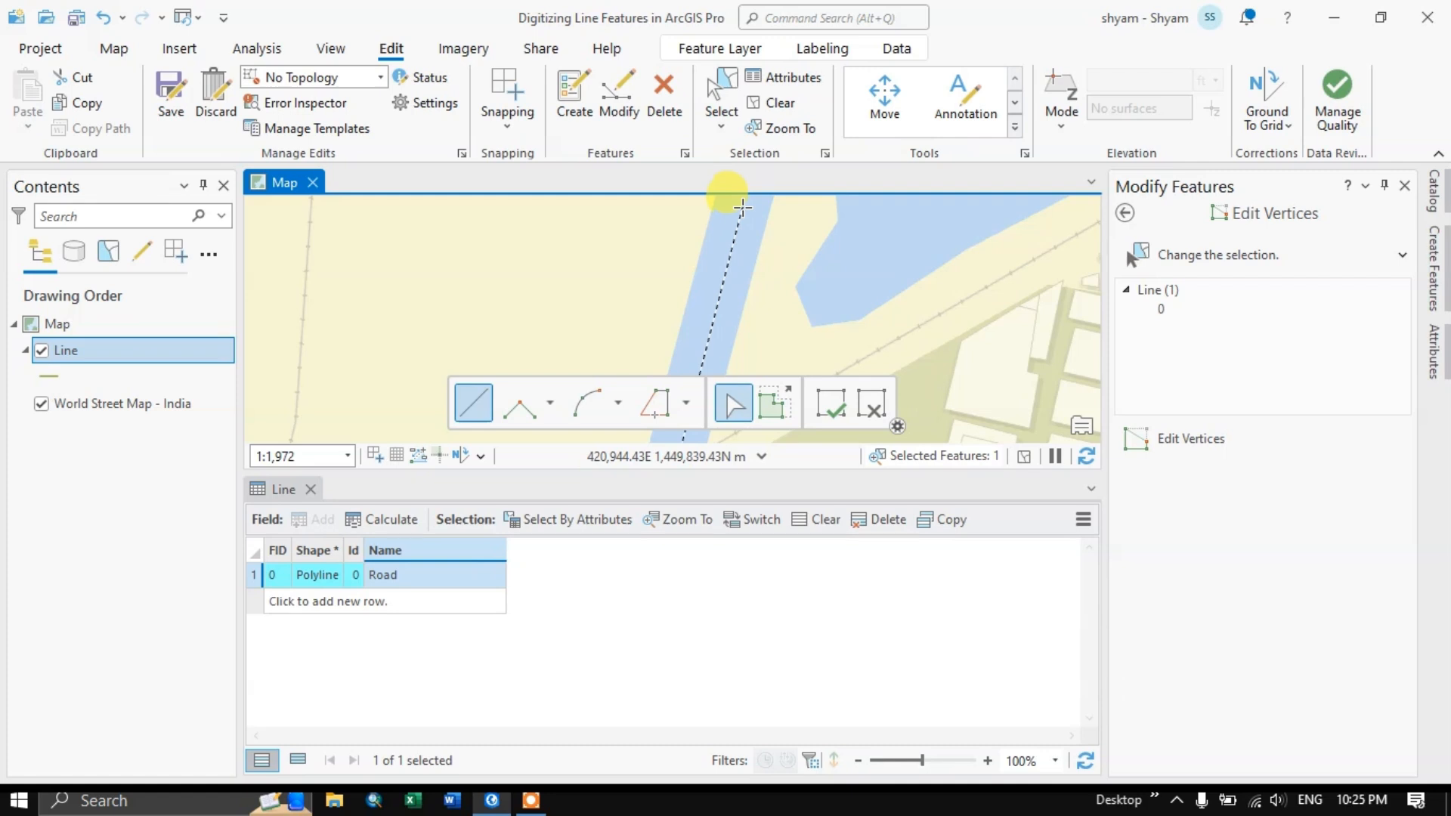
Digitize the waterway's final stretch north past the Bharathi Nagar streets, finish the line feature, and view its full extent
drag(744, 259, 688, 511)
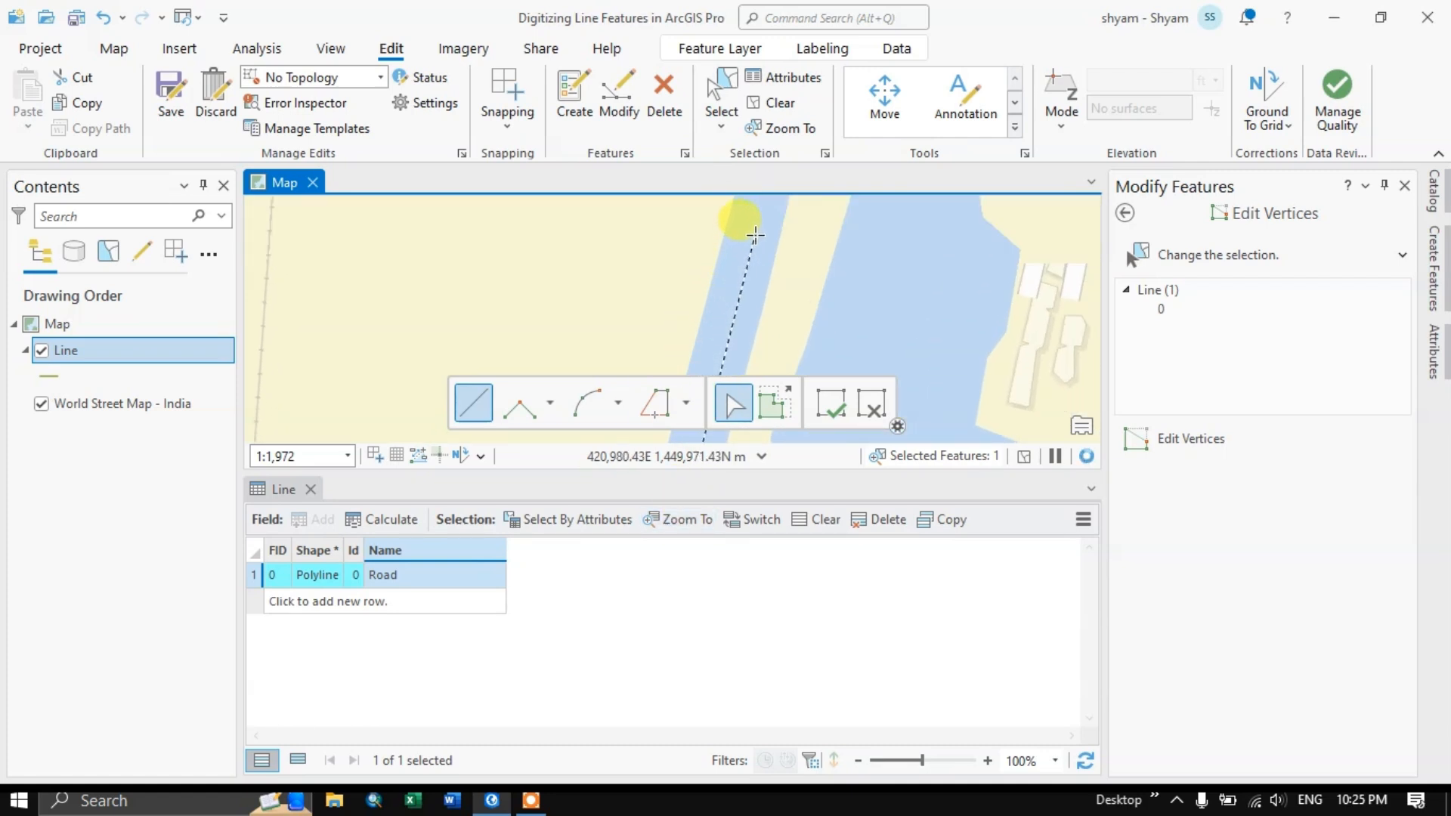
drag(755, 224, 680, 485)
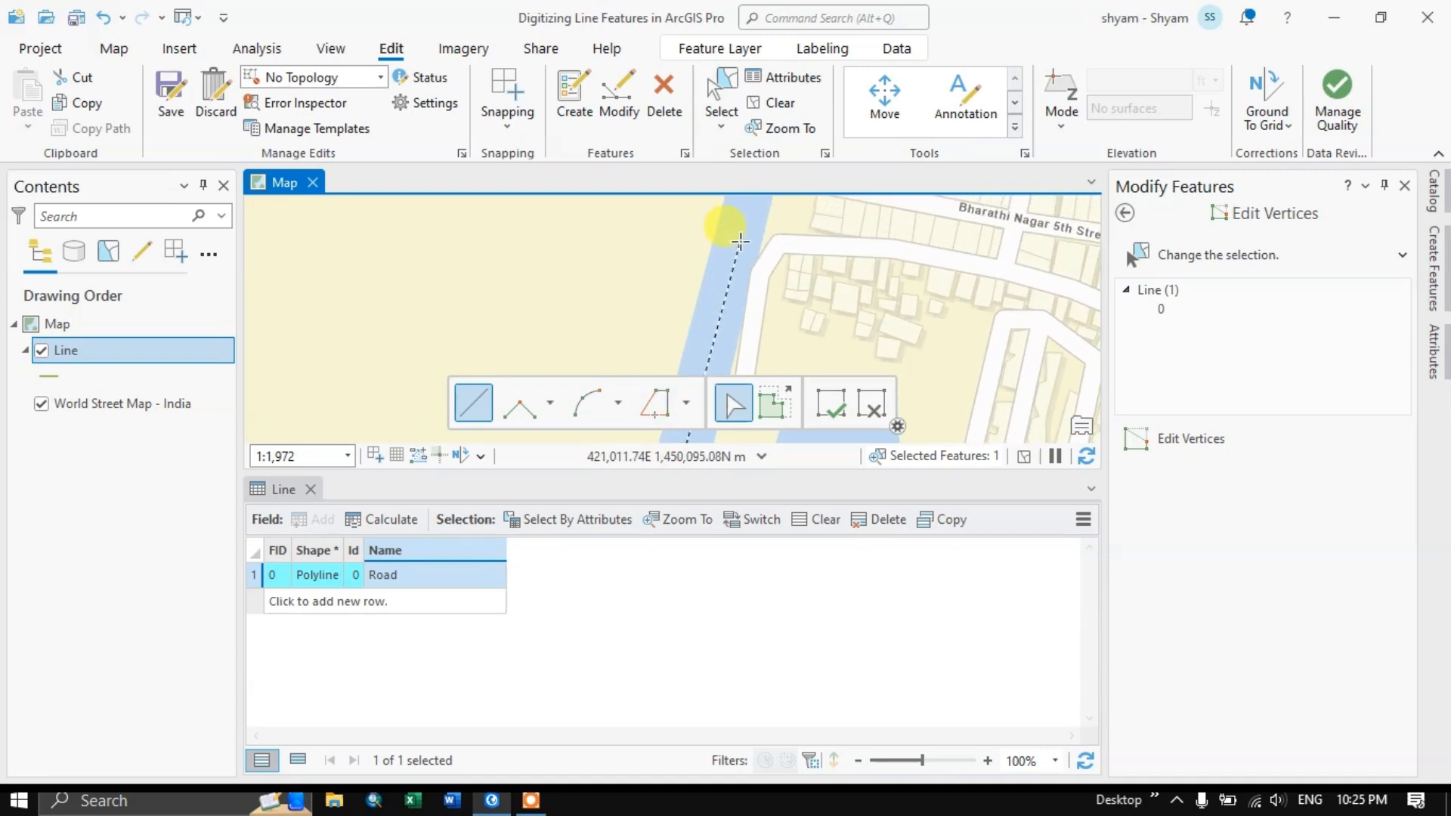
drag(735, 237, 667, 434)
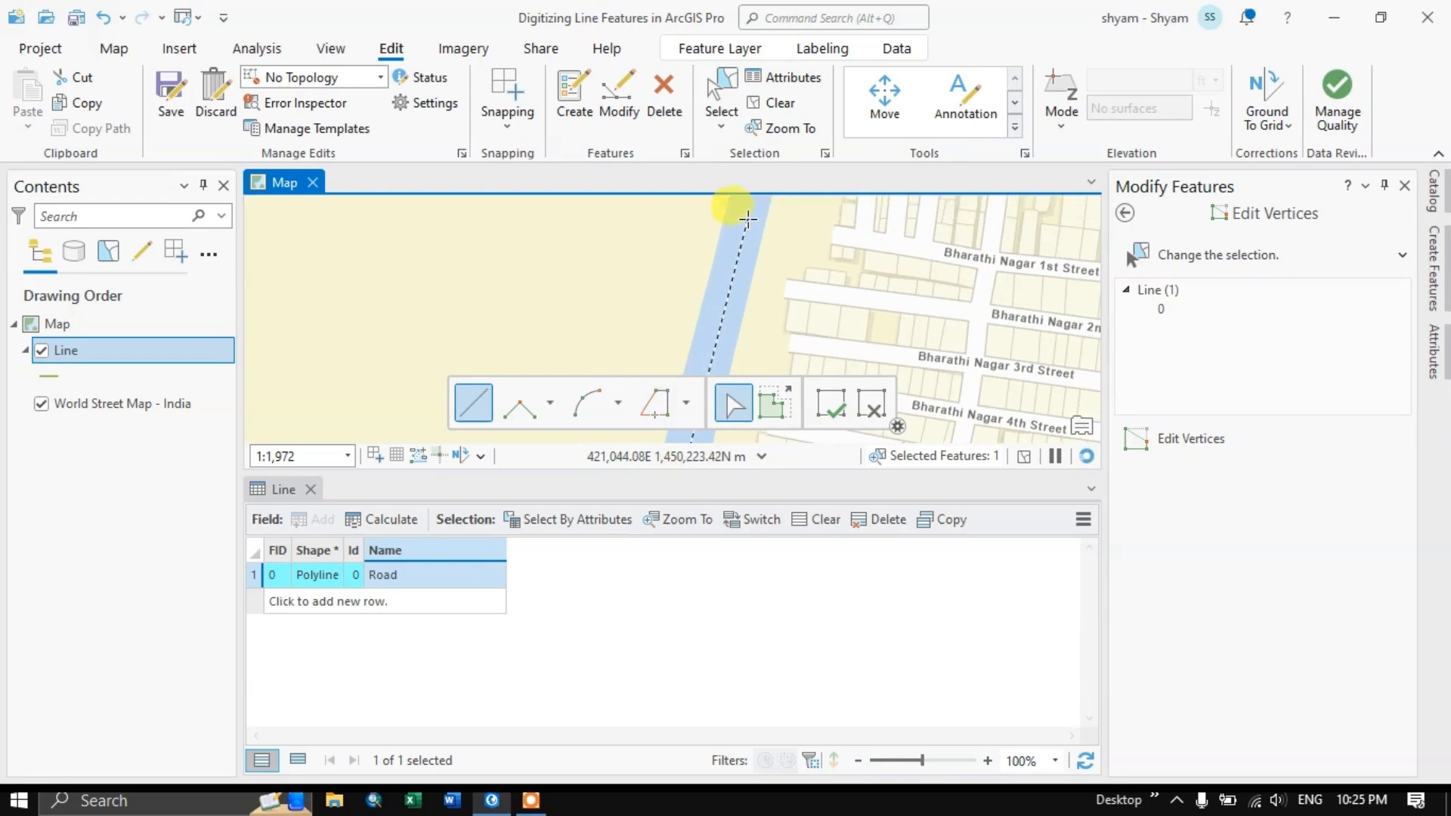
drag(750, 221, 696, 405)
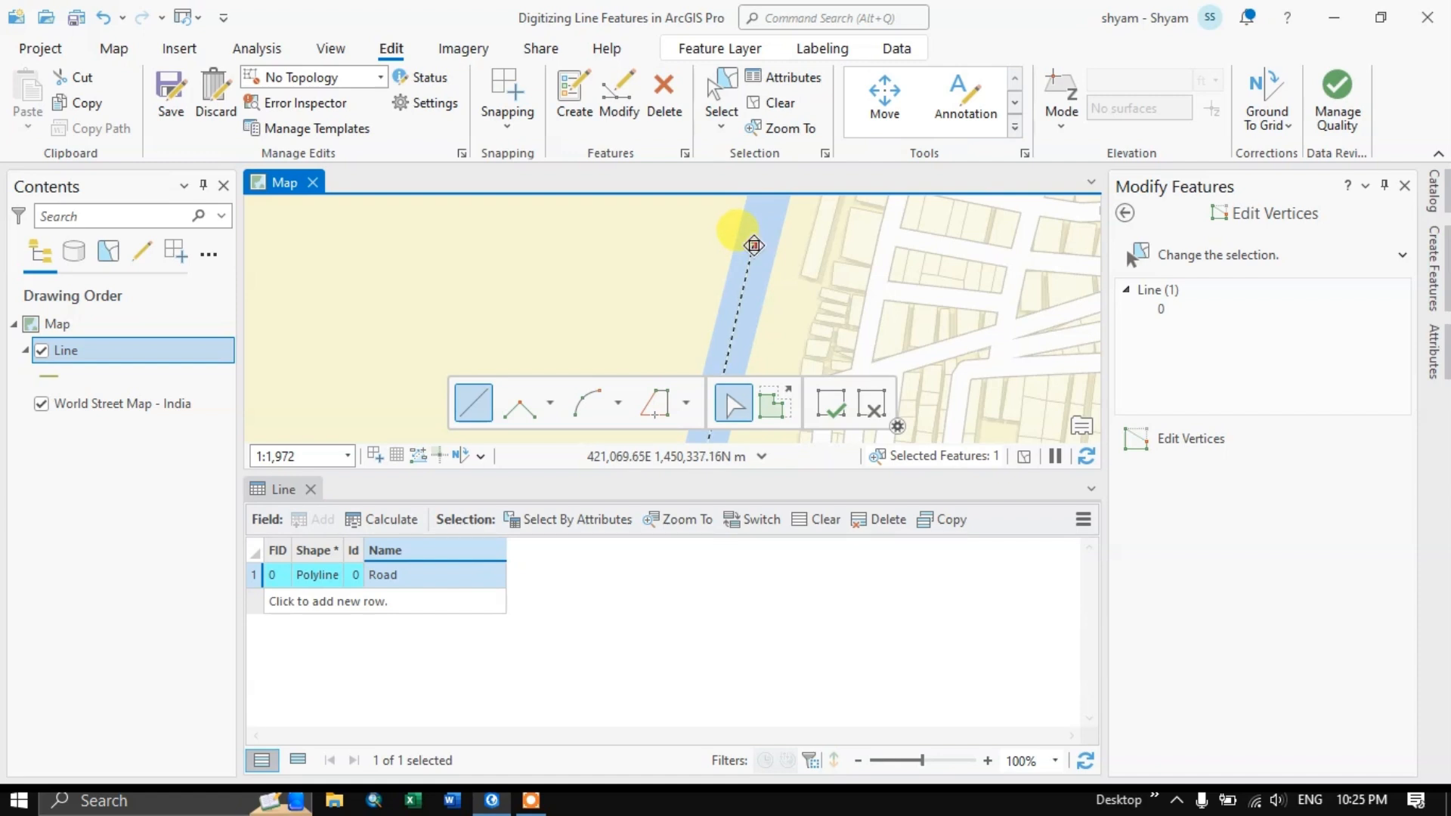
right_click(753, 244)
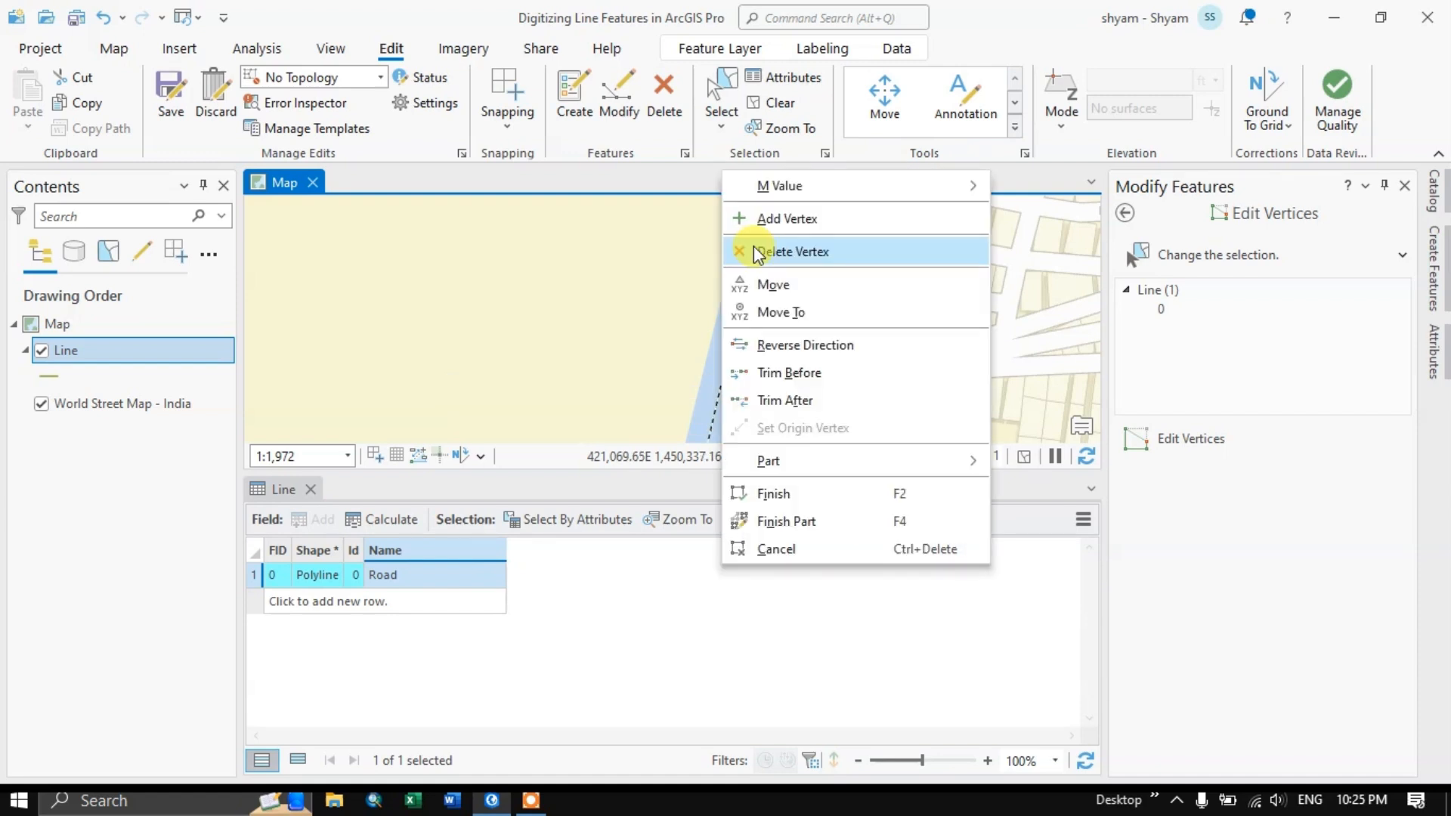
click(751, 491)
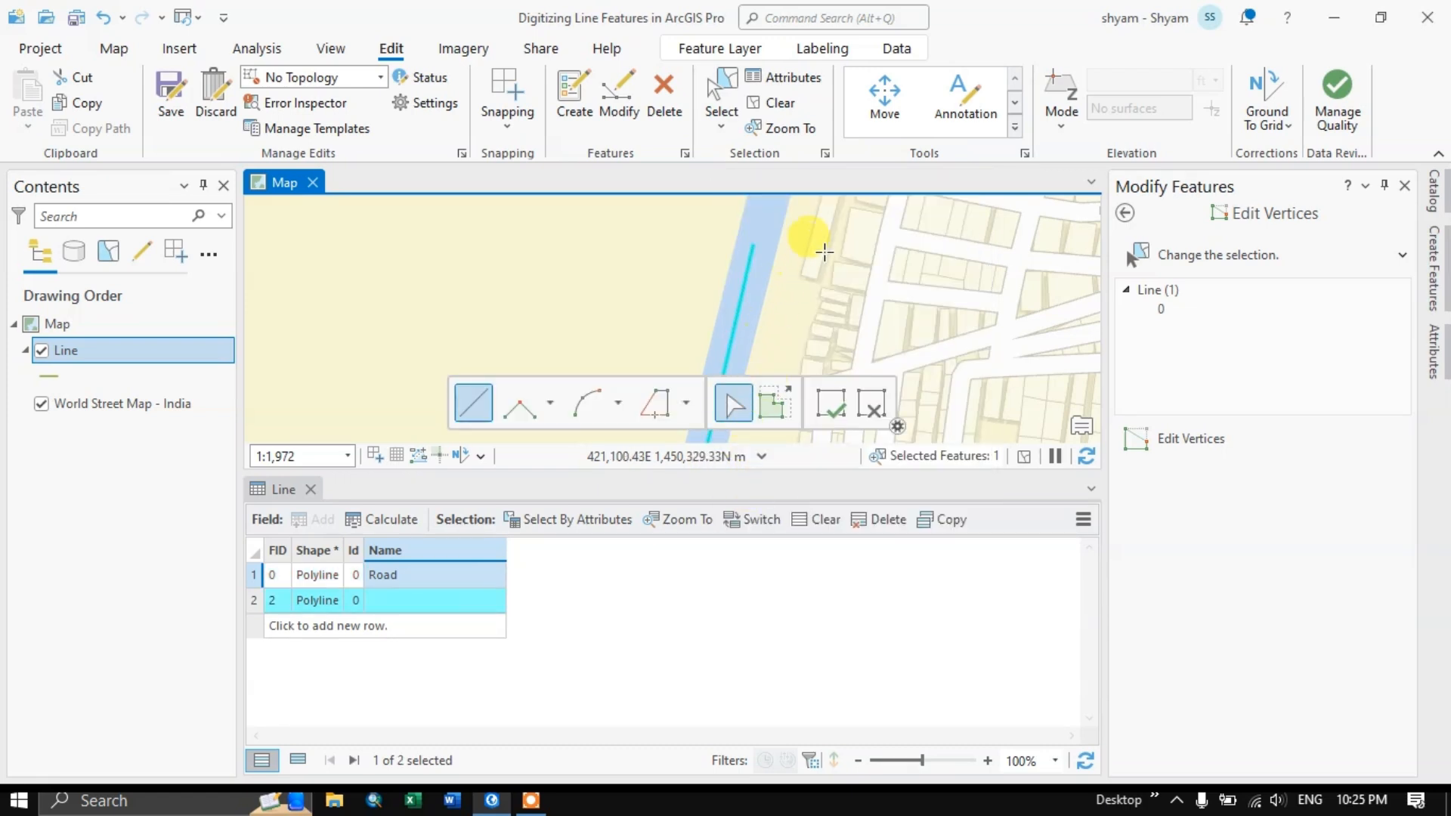
scroll(831, 247, down, 8)
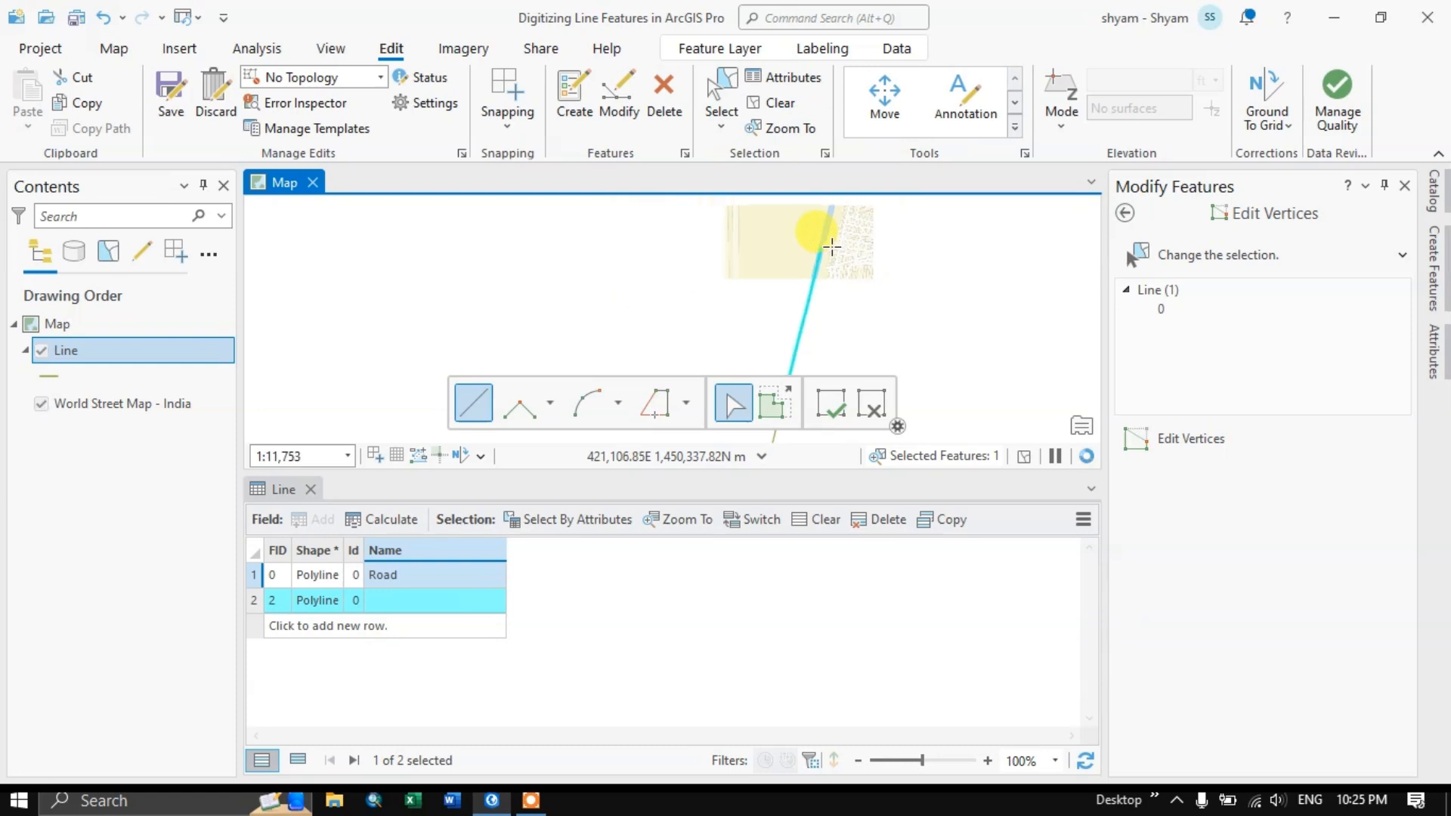
scroll(823, 270, down, 2)
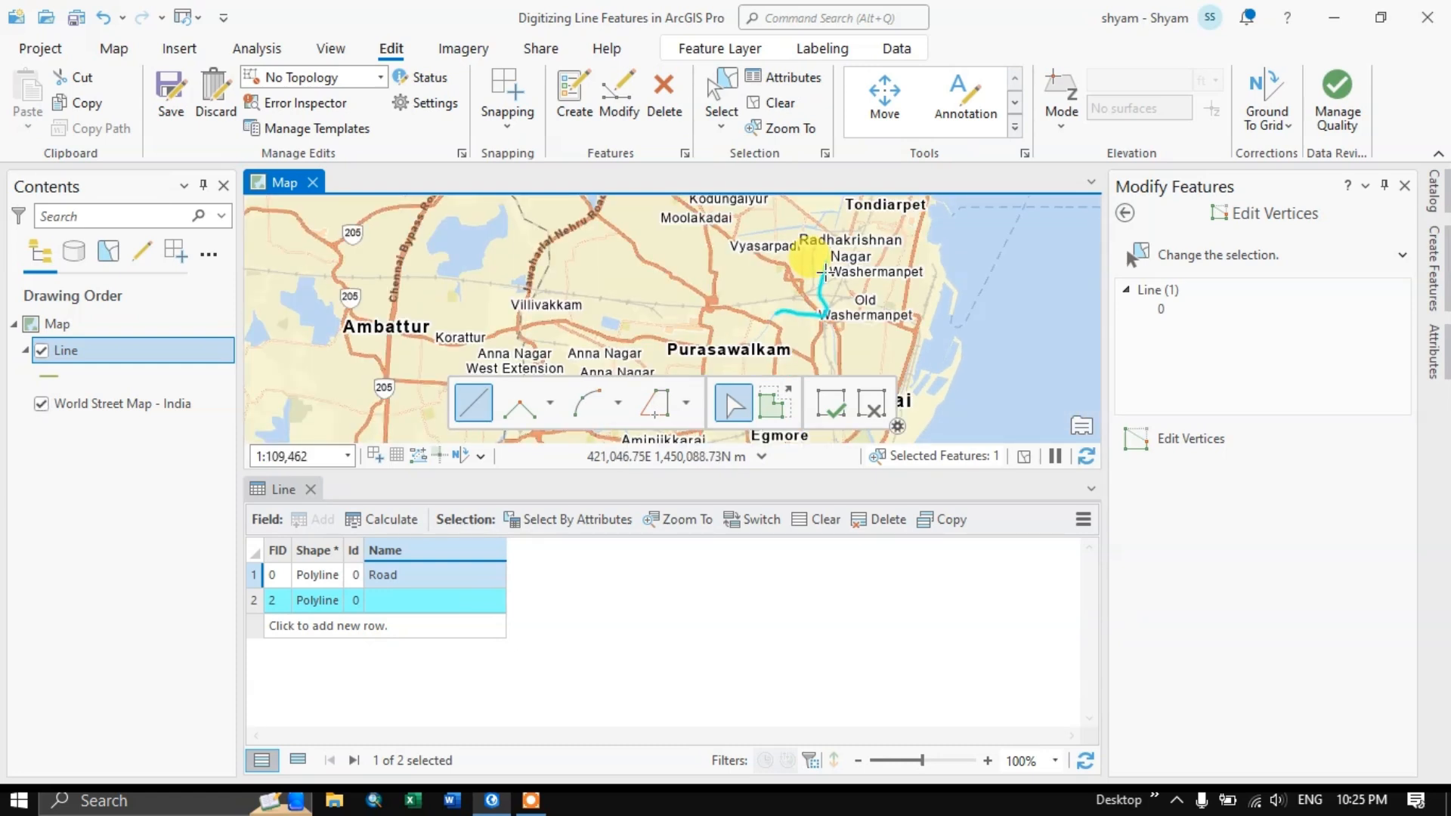
Enter "Canal" in the Name field of the newly digitized waterway feature, FID 2
scroll(823, 270, up, 2)
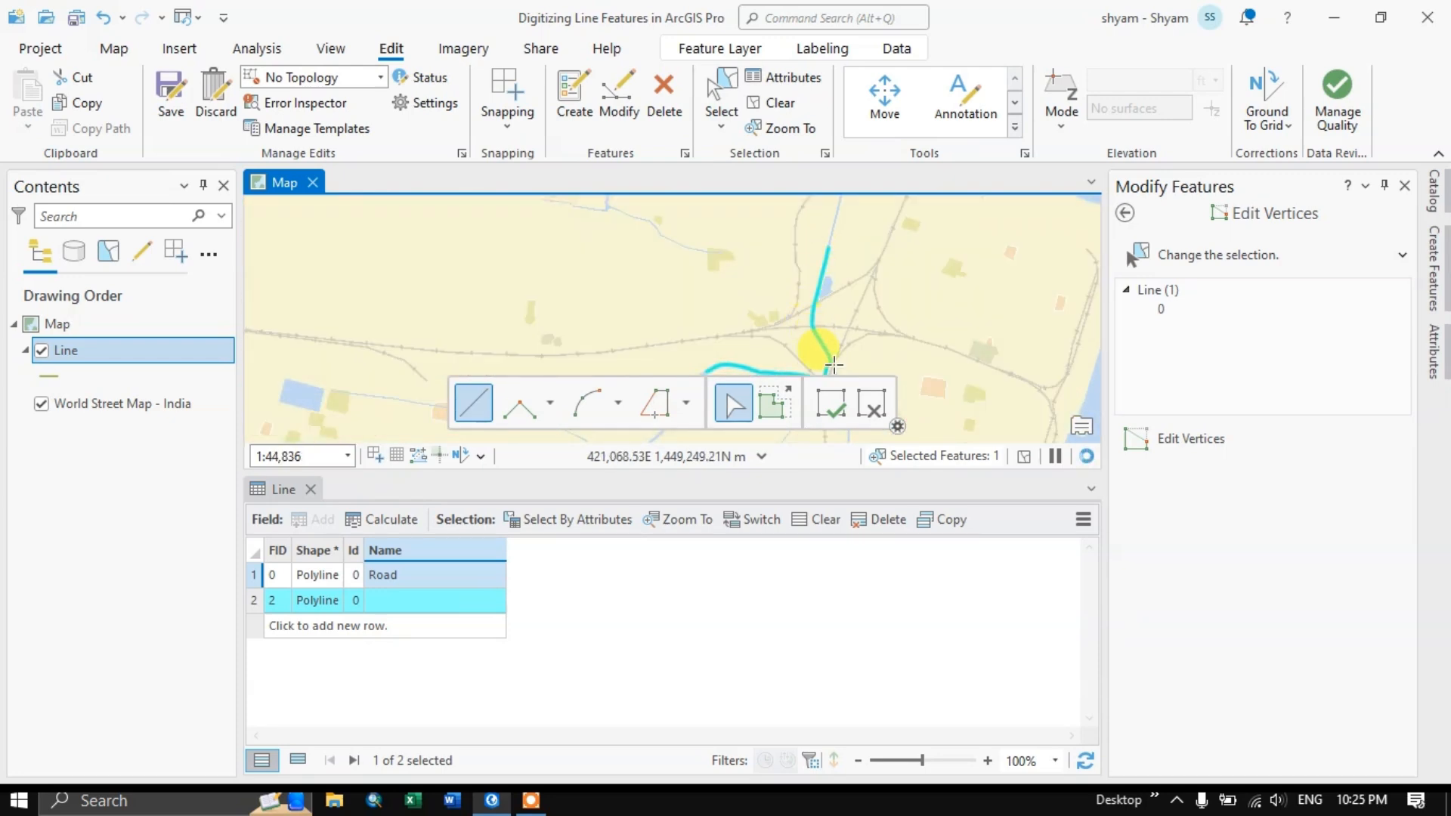
click(387, 605)
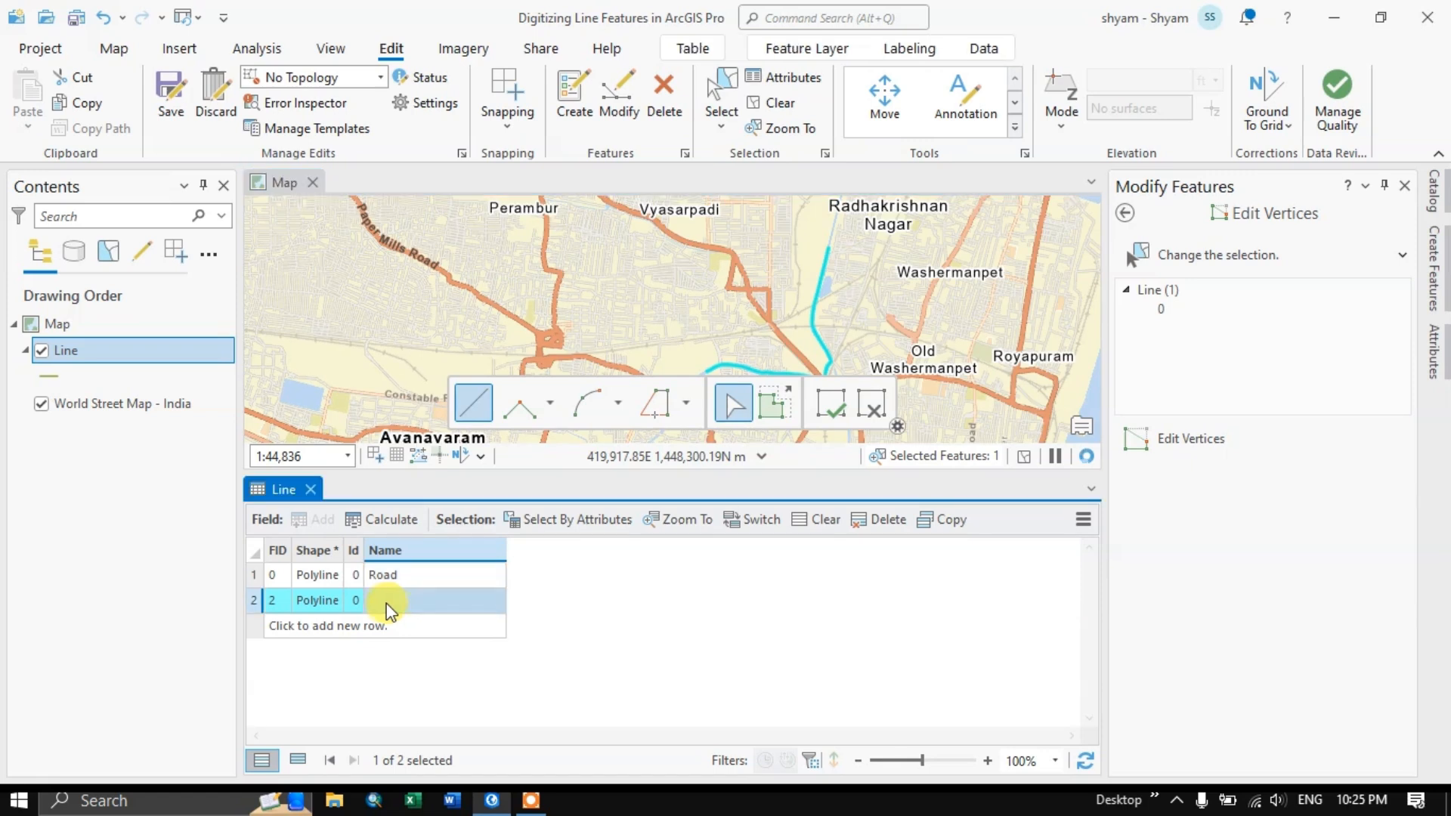
click(387, 603)
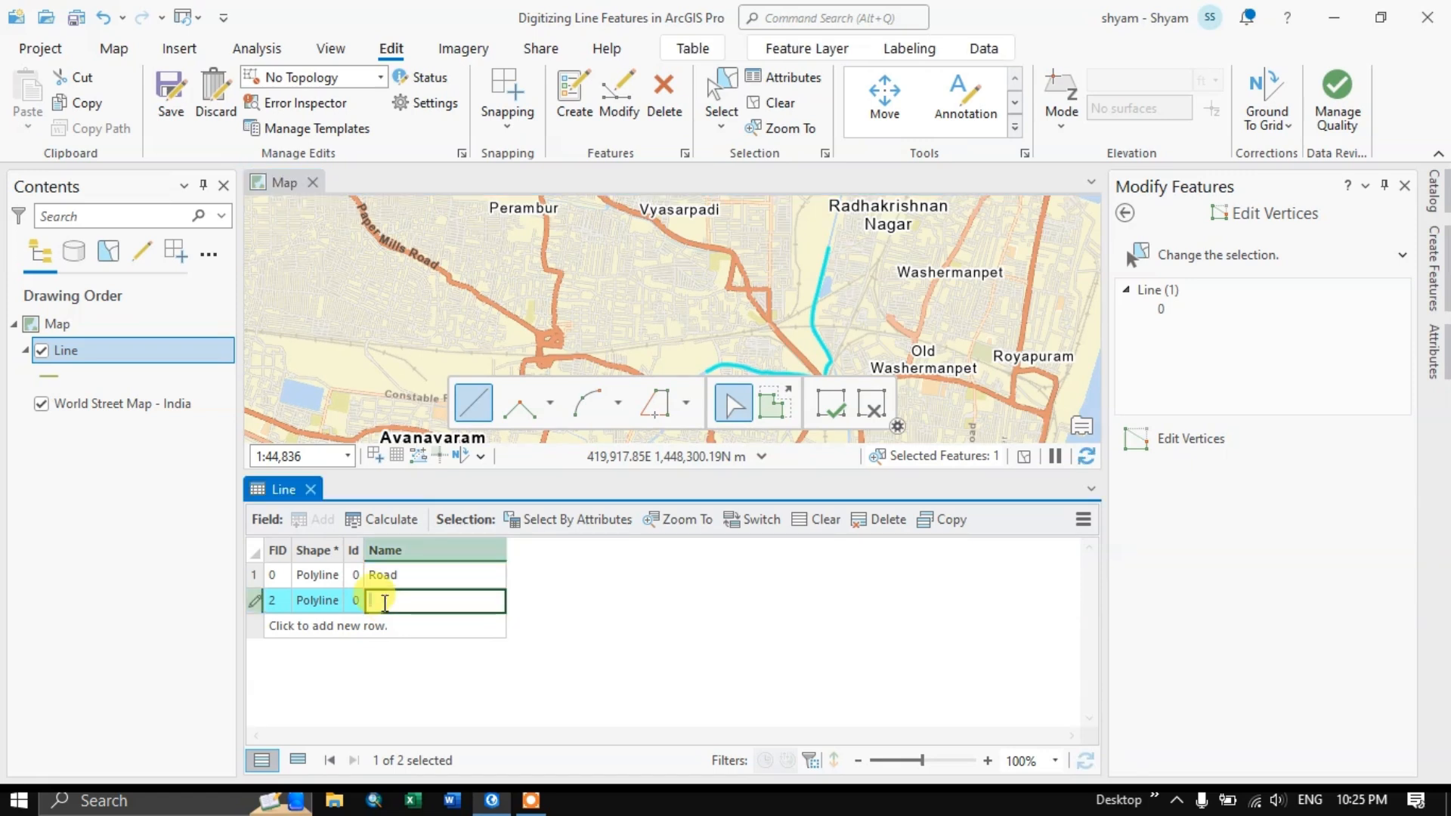
text(Canal)
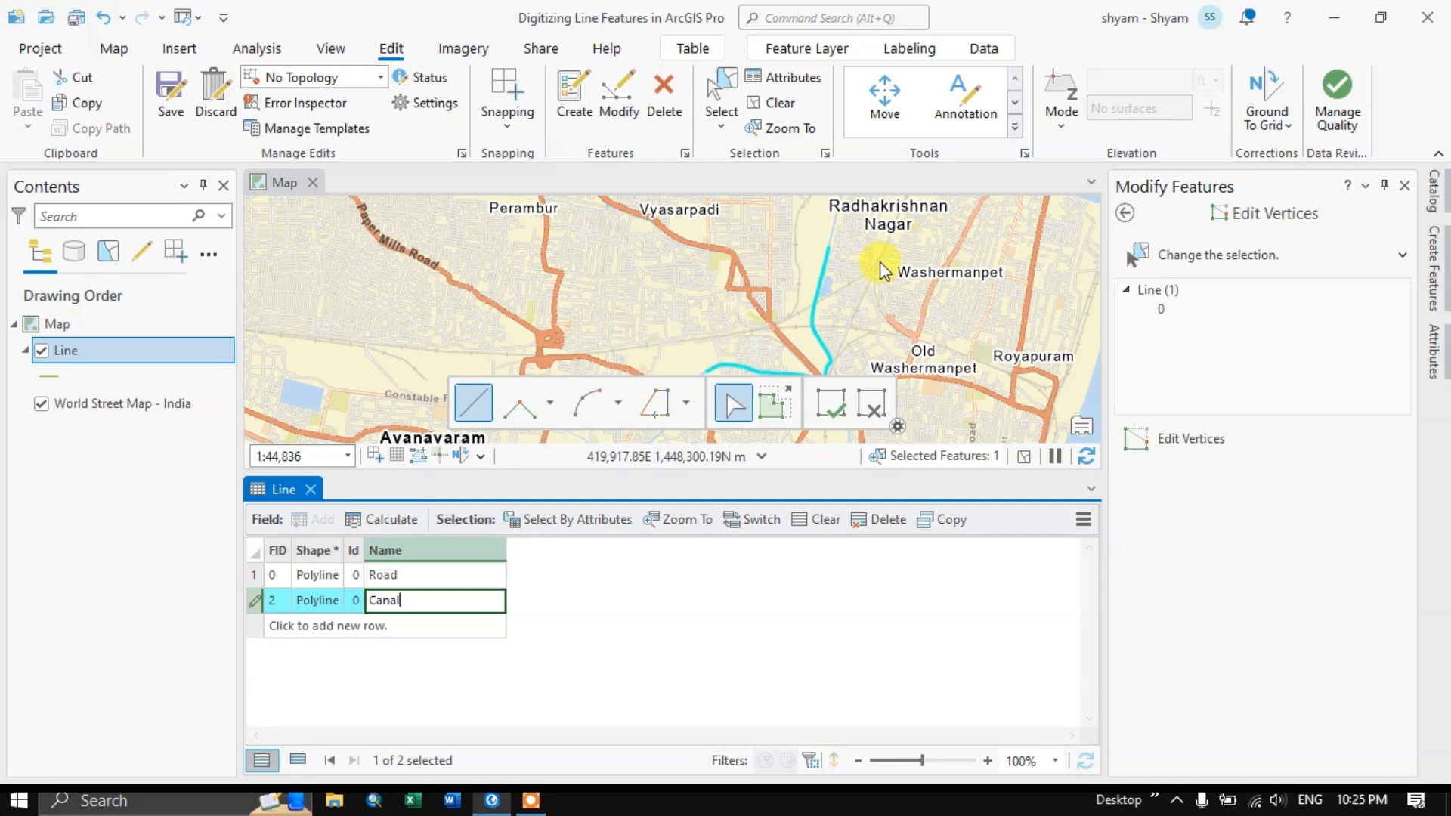
Examine the canal line from its northern end to the channel junction at Hari Narayanapuram, including the undigitized channel branching south
scroll(879, 261, down, 2)
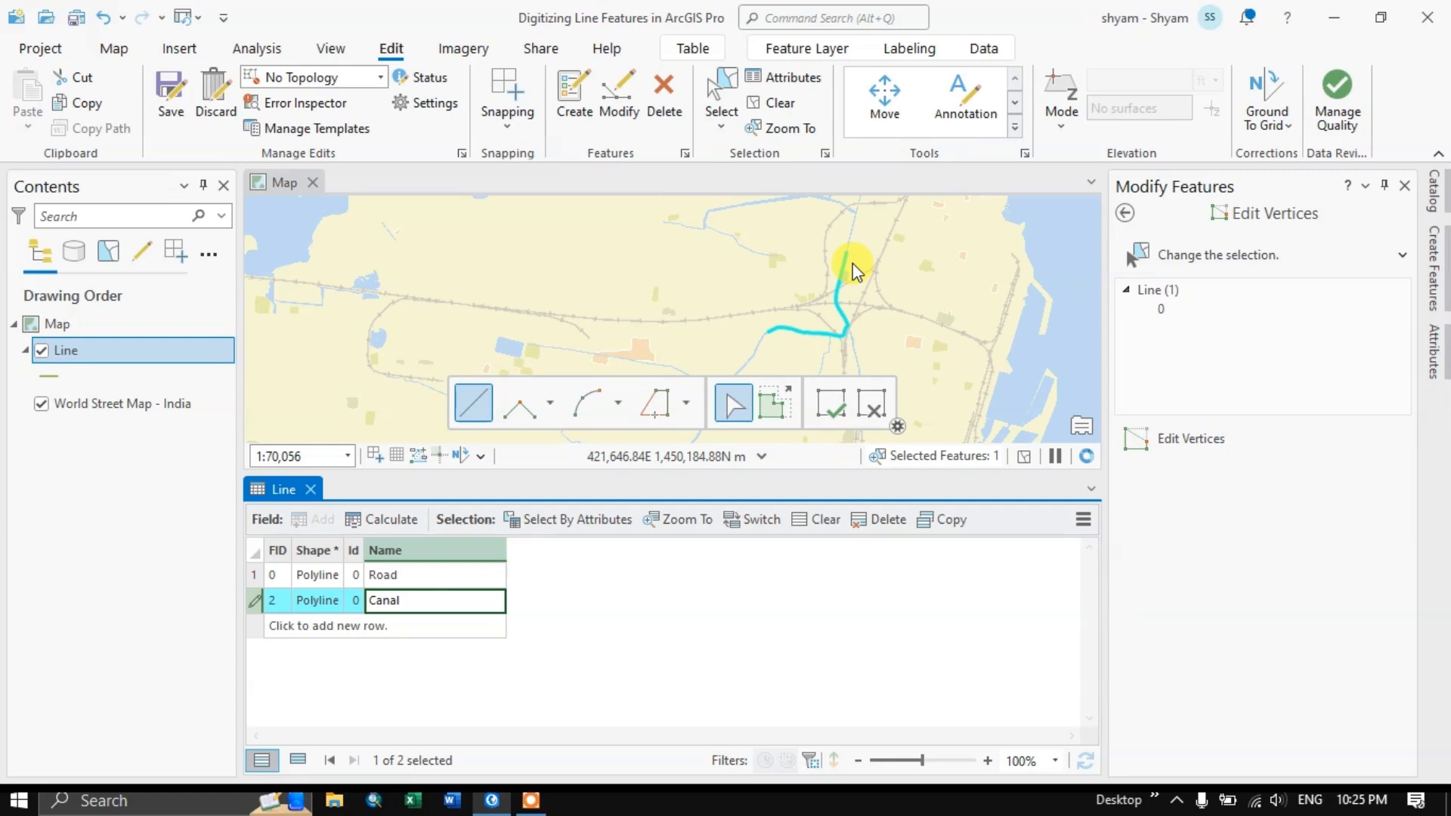
scroll(855, 271, up, 5)
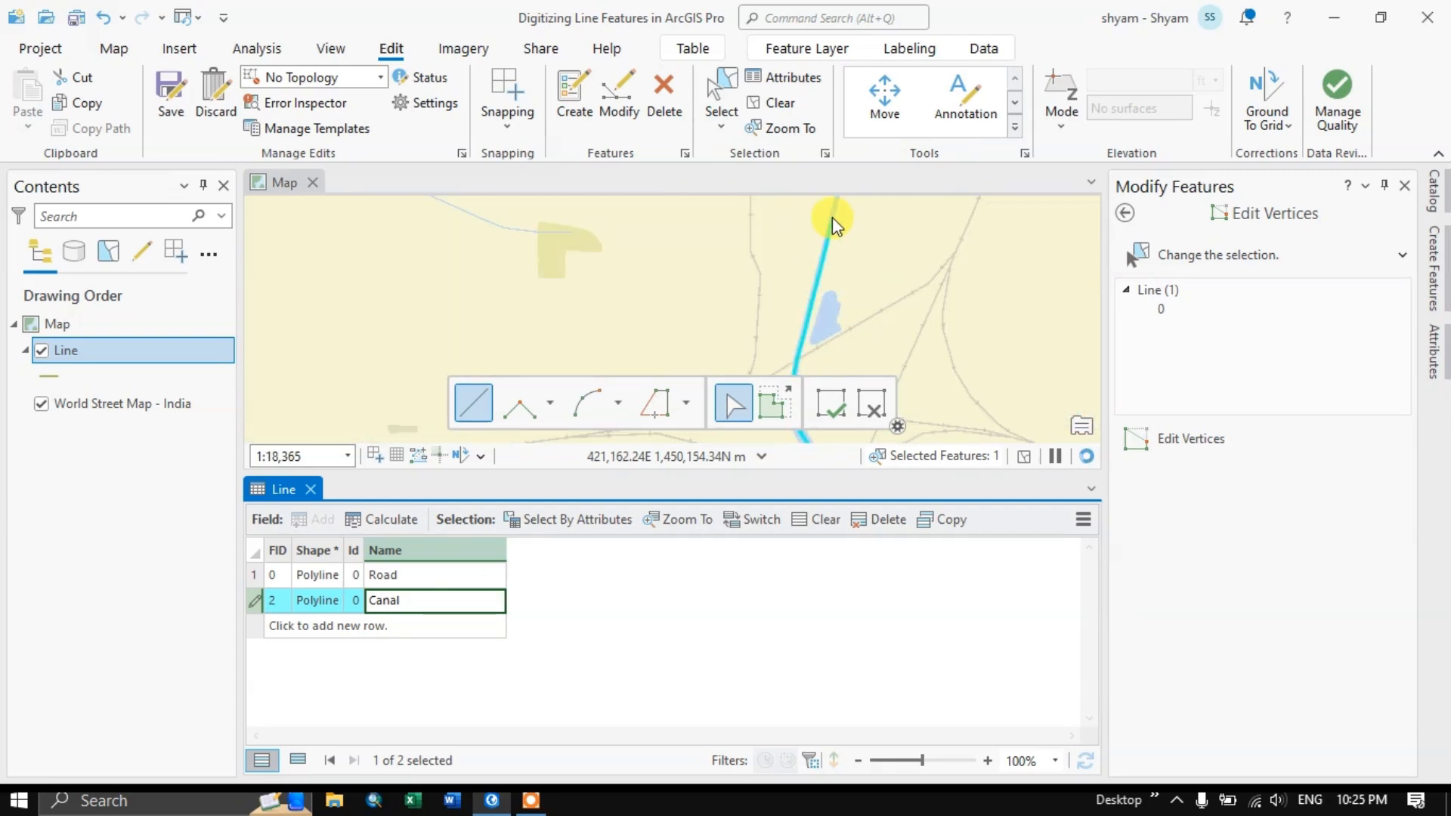
scroll(832, 216, up, 5)
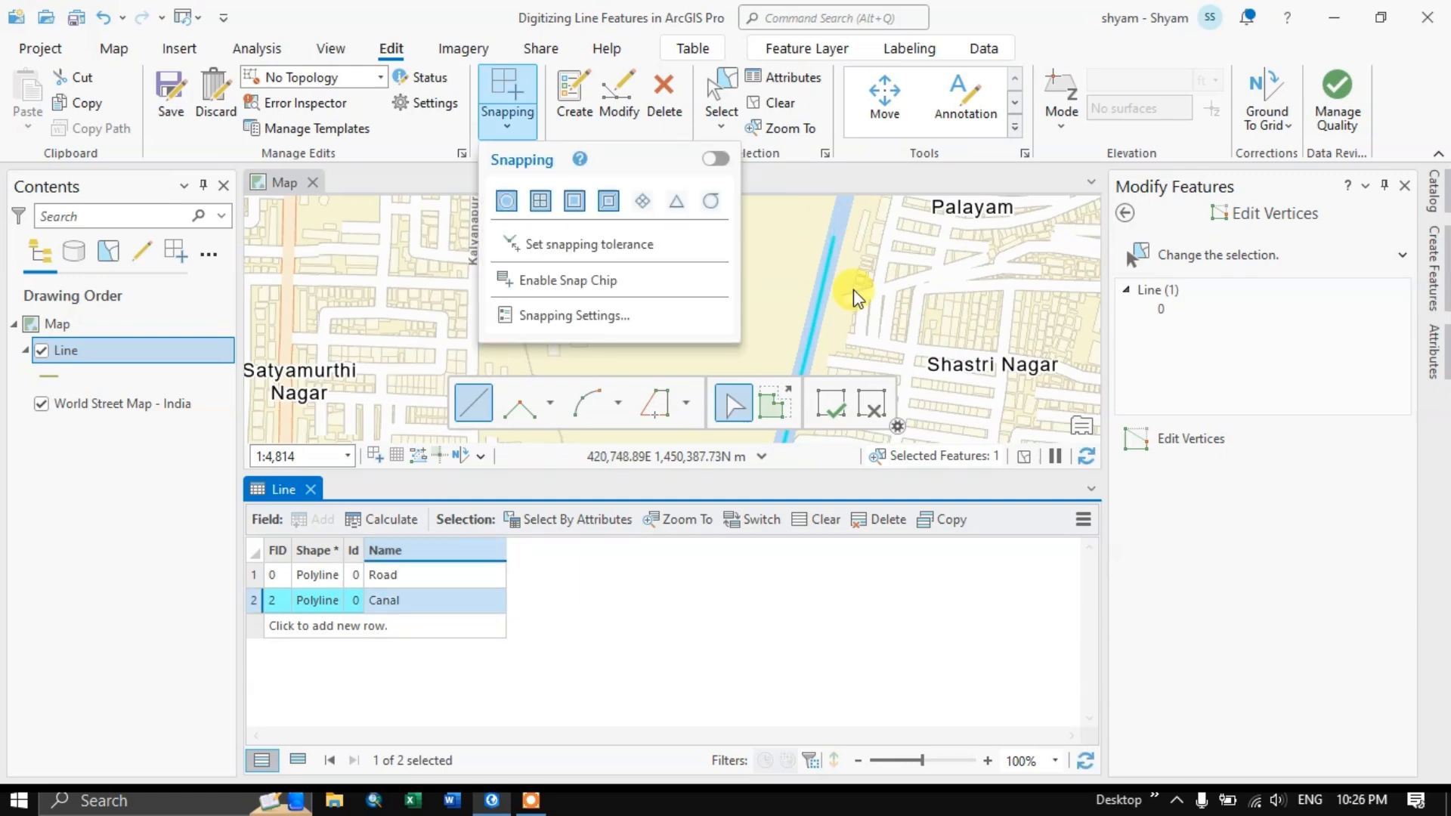
scroll(853, 289, down, 8)
scroll(846, 287, down, 3)
scroll(848, 279, up, 6)
scroll(870, 318, up, 3)
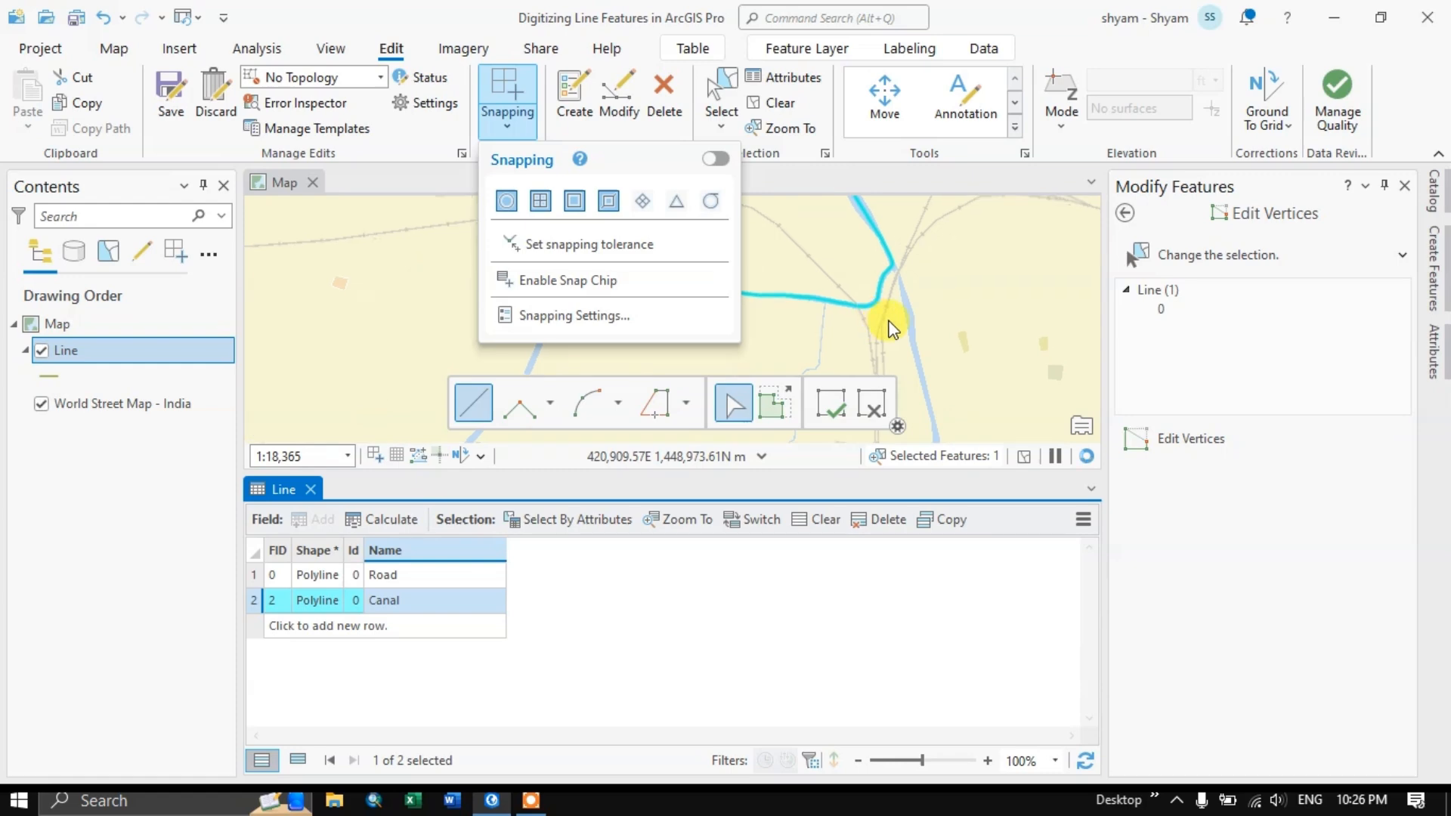
scroll(909, 242, down, 3)
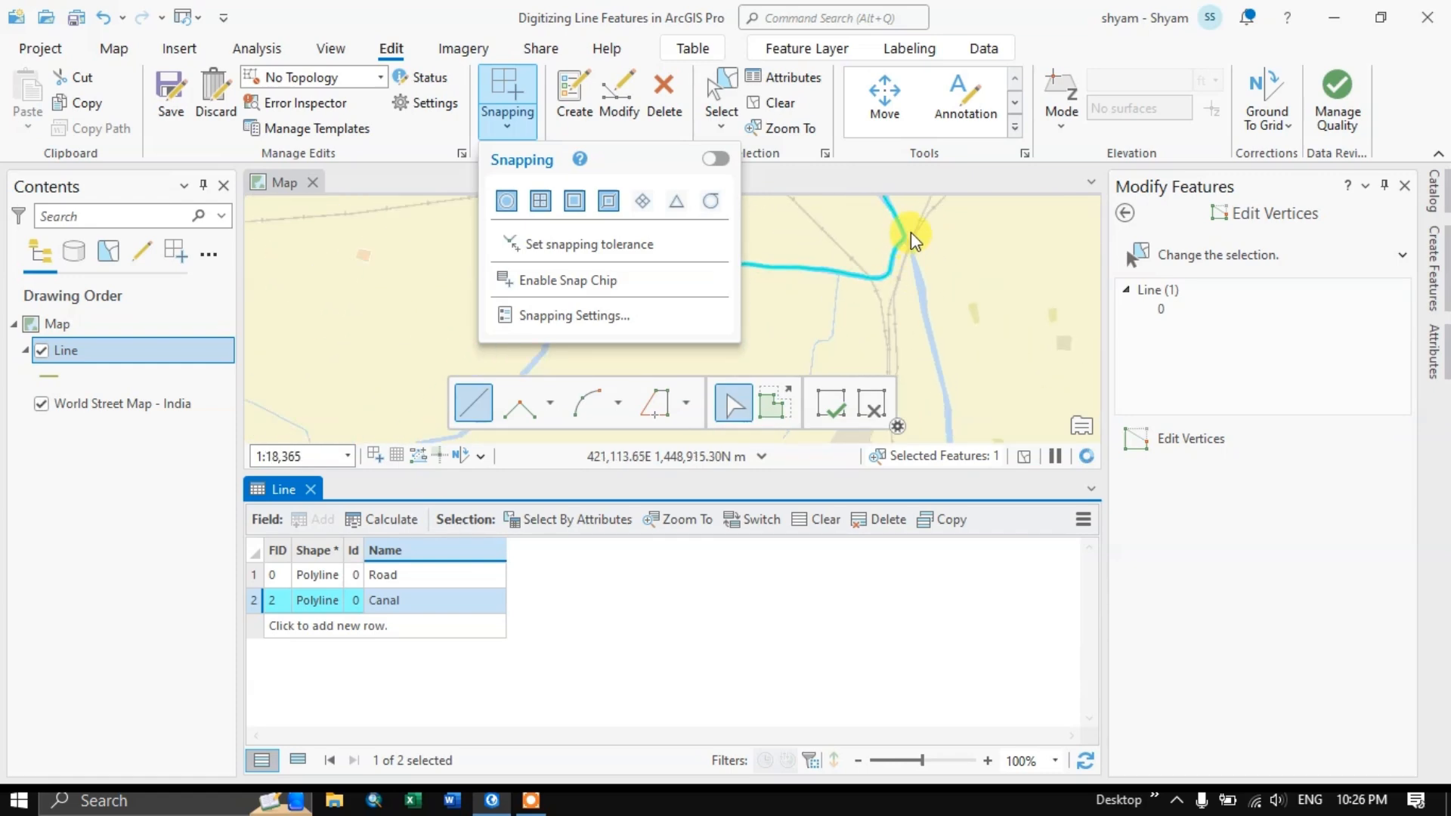
scroll(945, 317, down, 4)
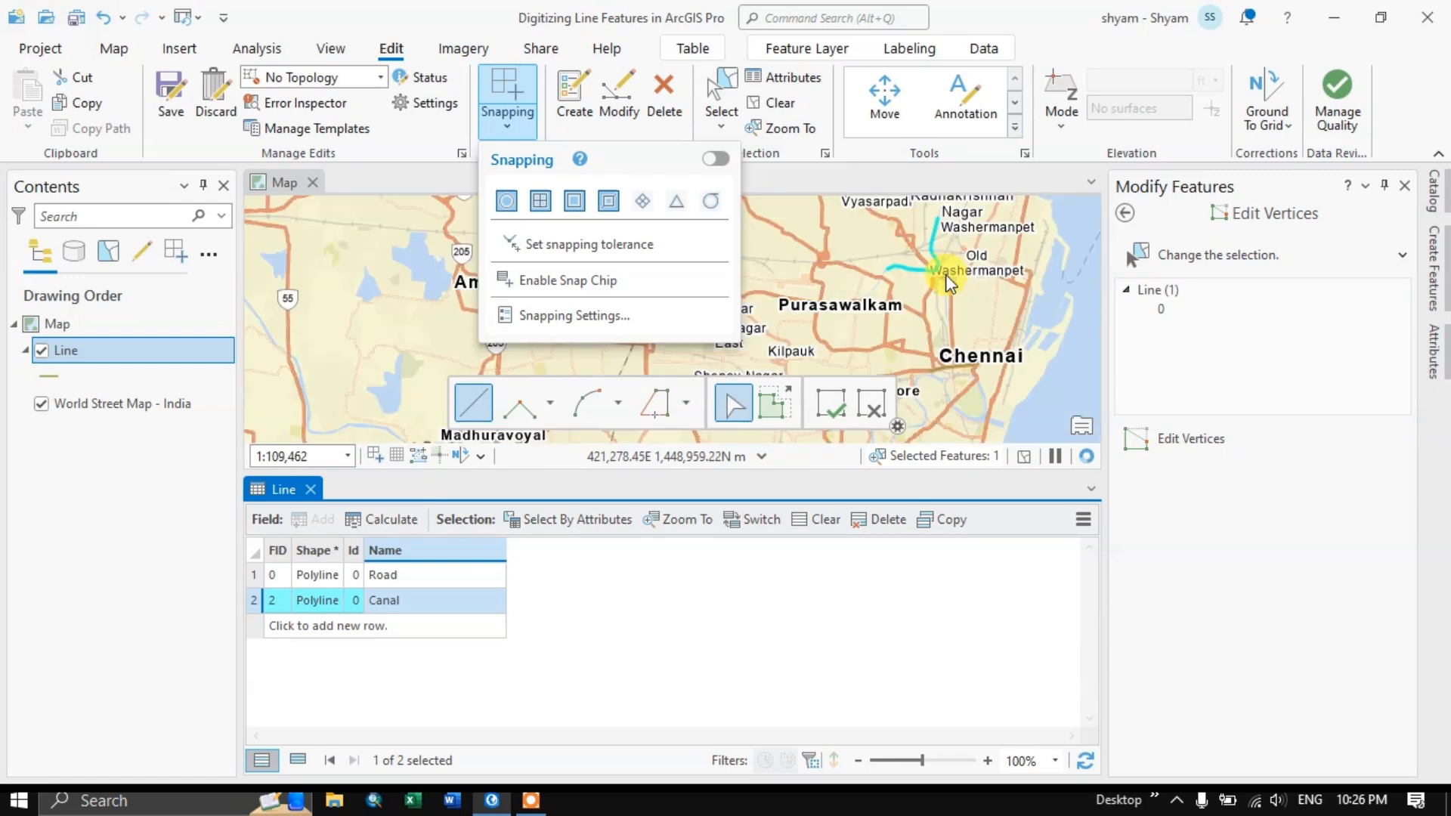
scroll(936, 260, up, 3)
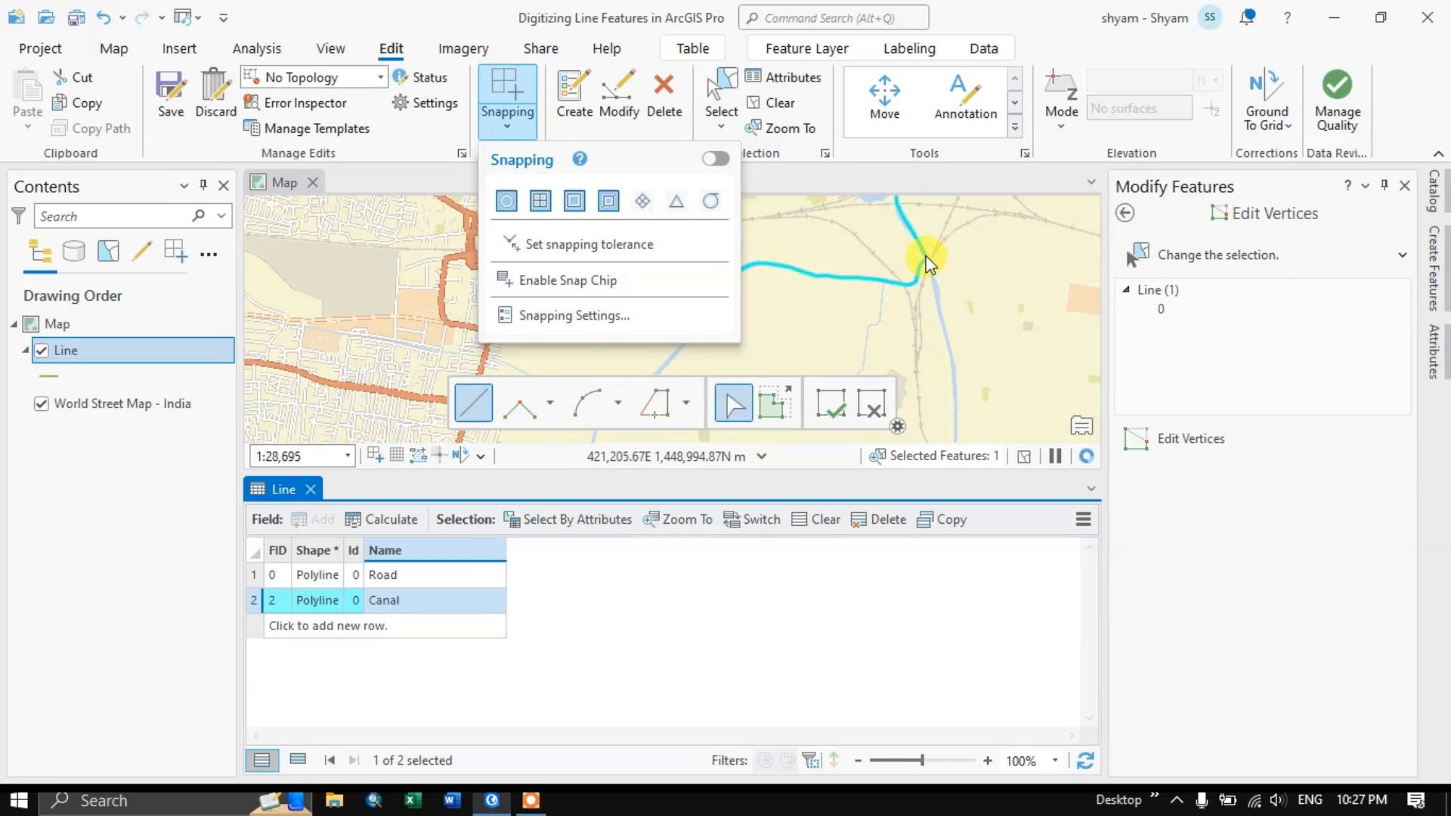
scroll(944, 306, up, 3)
scroll(933, 237, down, 3)
scroll(964, 408, down, 4)
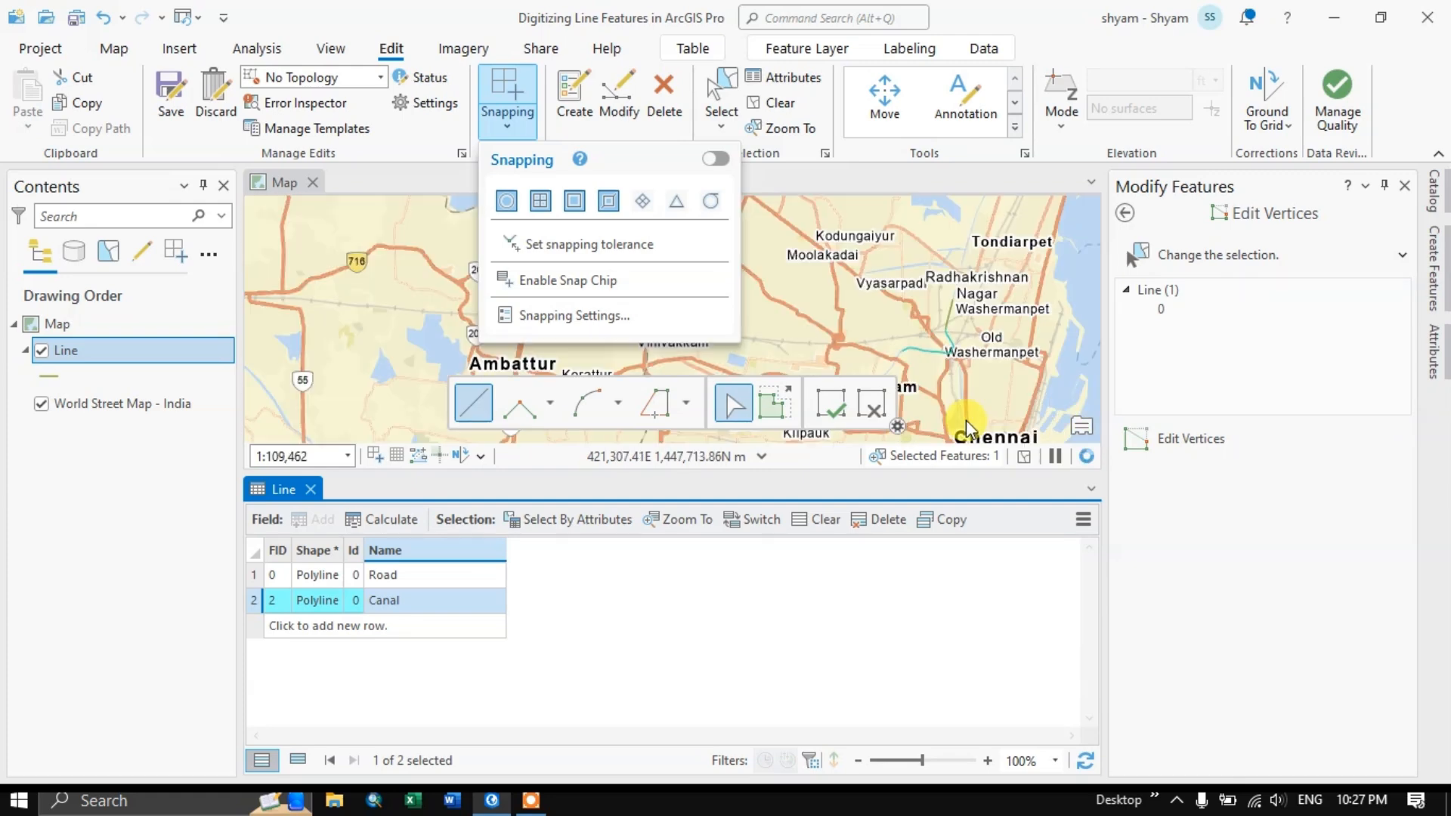
scroll(968, 420, up, 4)
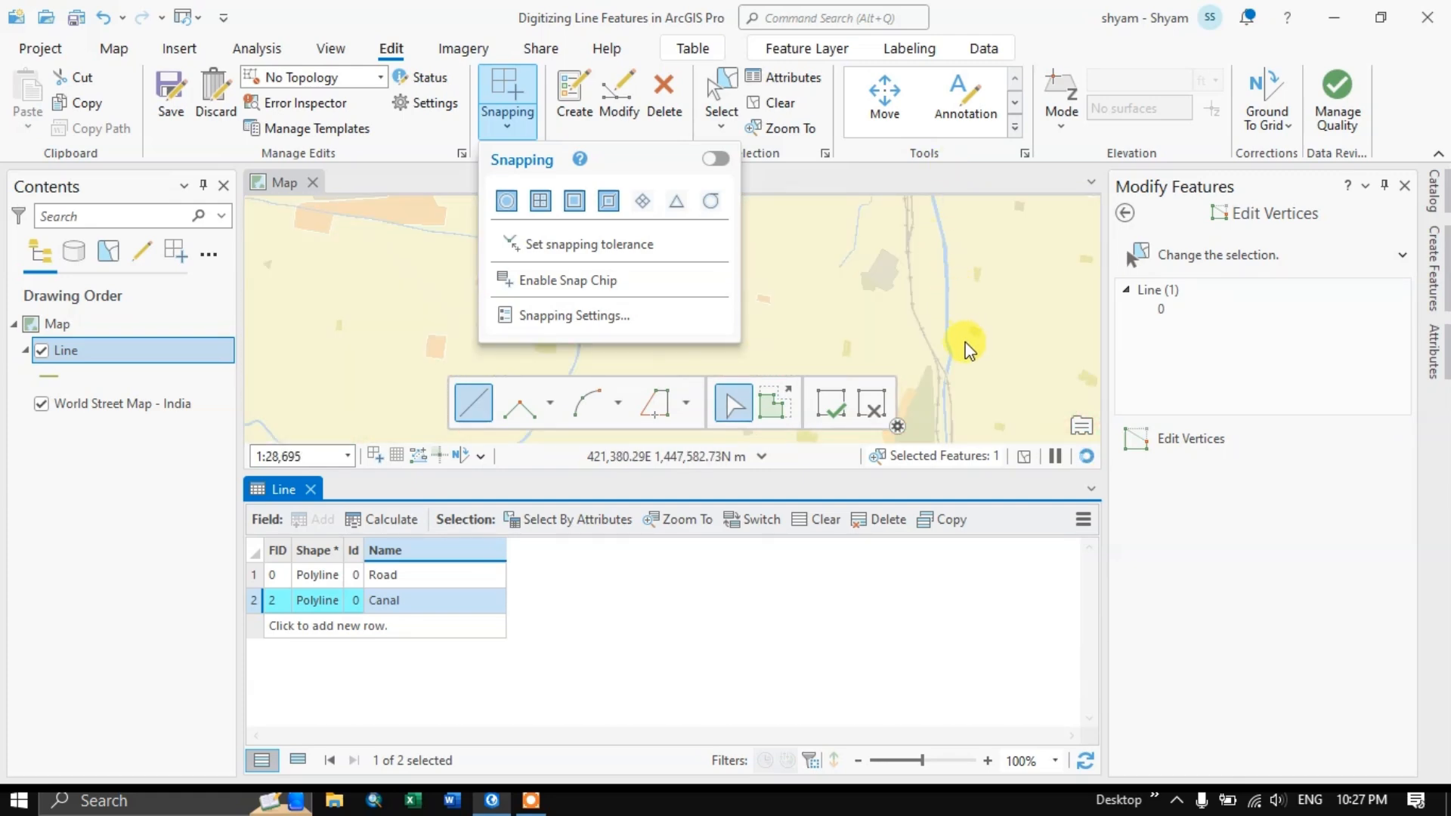
scroll(976, 361, down, 3)
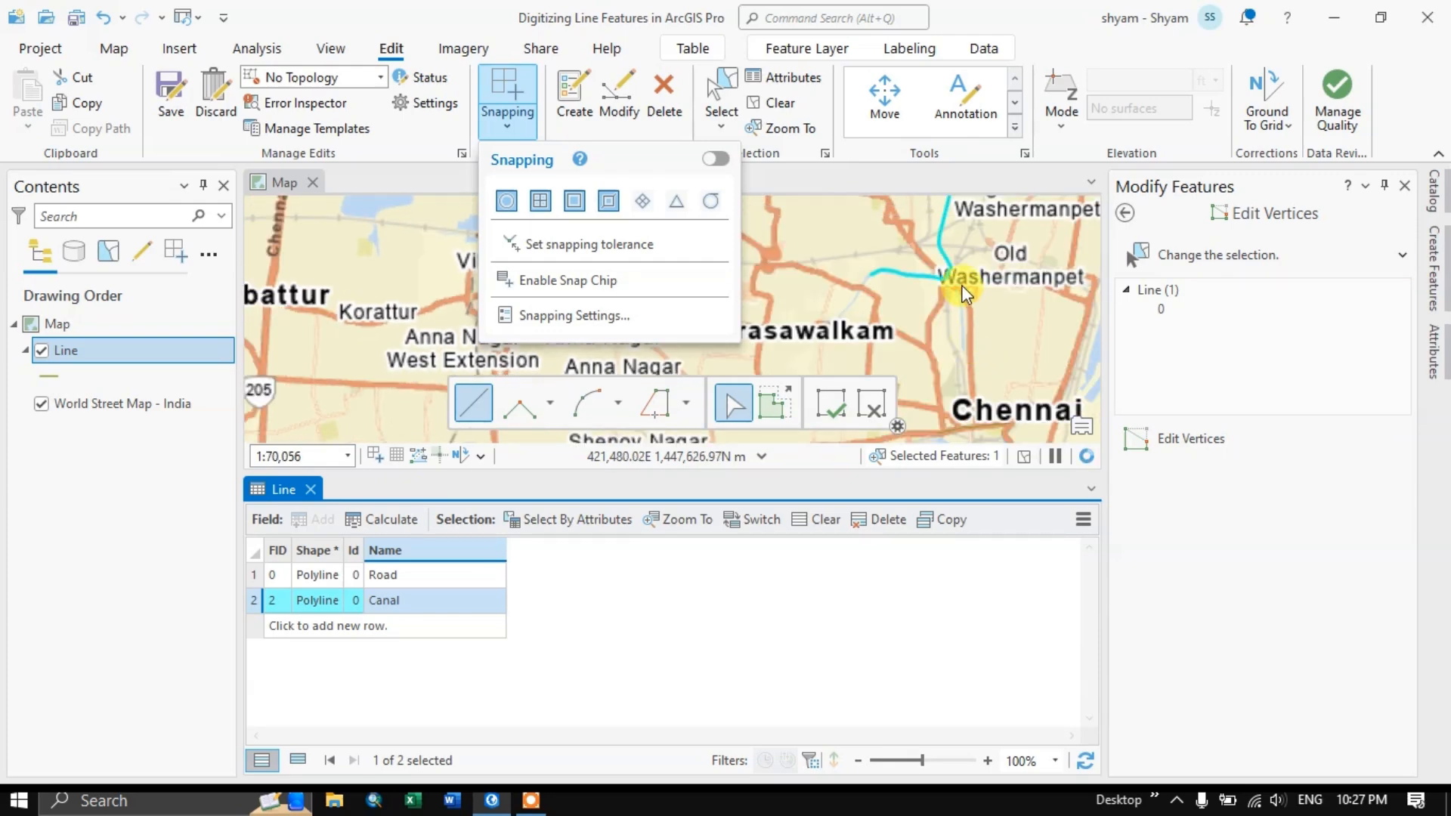
scroll(958, 265, up, 10)
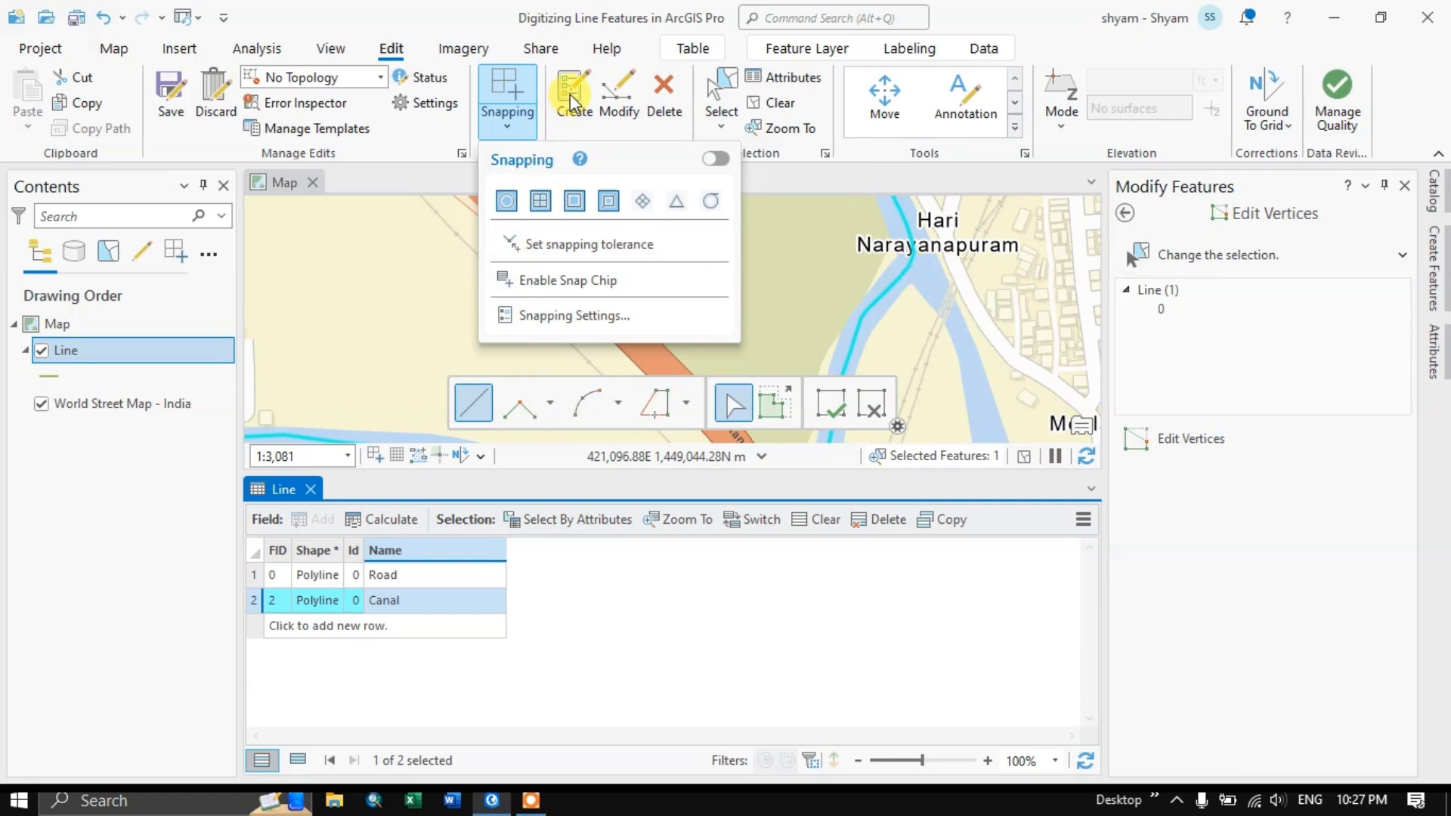
Turn on snapping with point, end and edge snapping active and vertex snapping off, ready for the channel junction
click(475, 408)
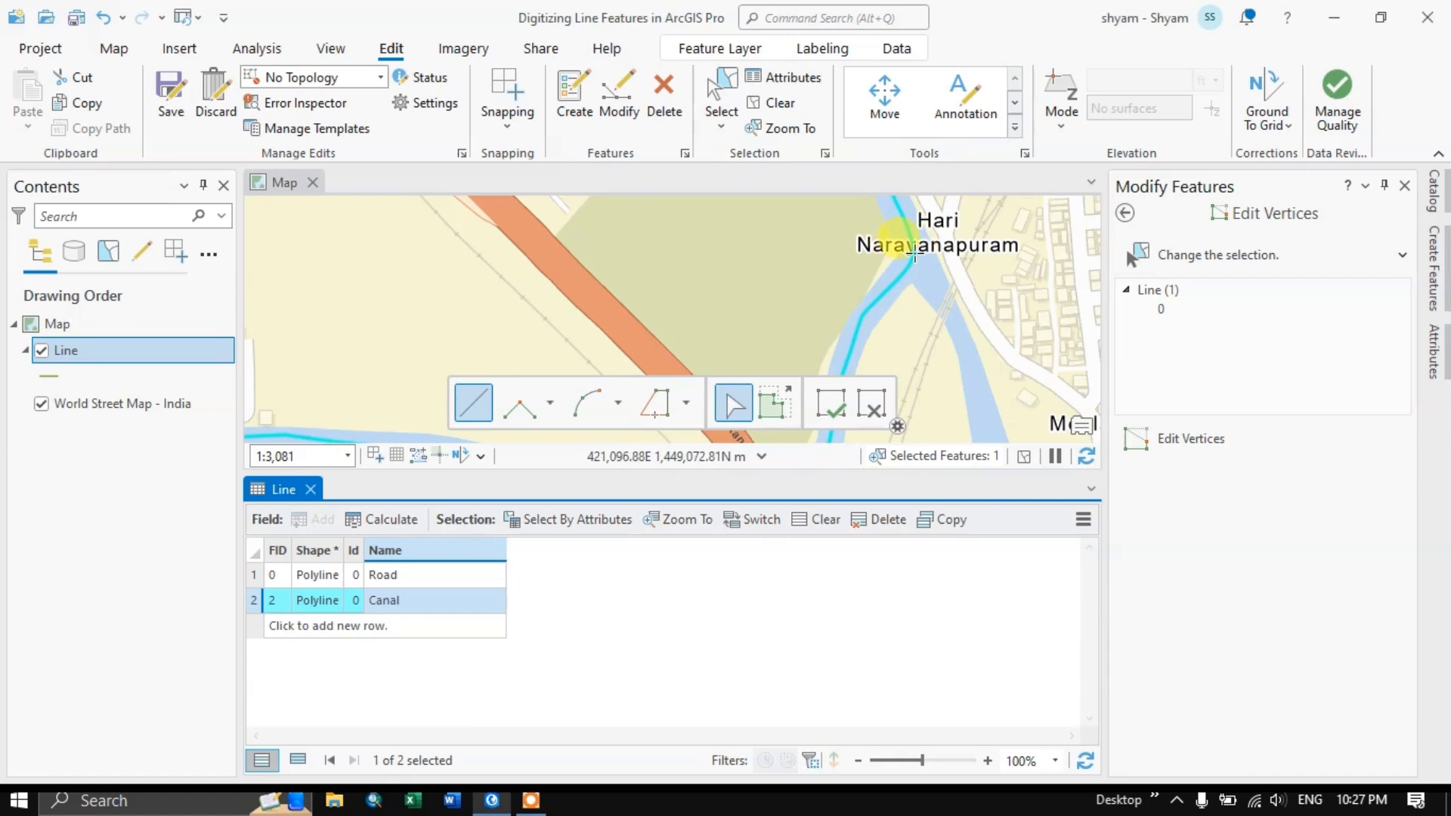
scroll(906, 261, up, 3)
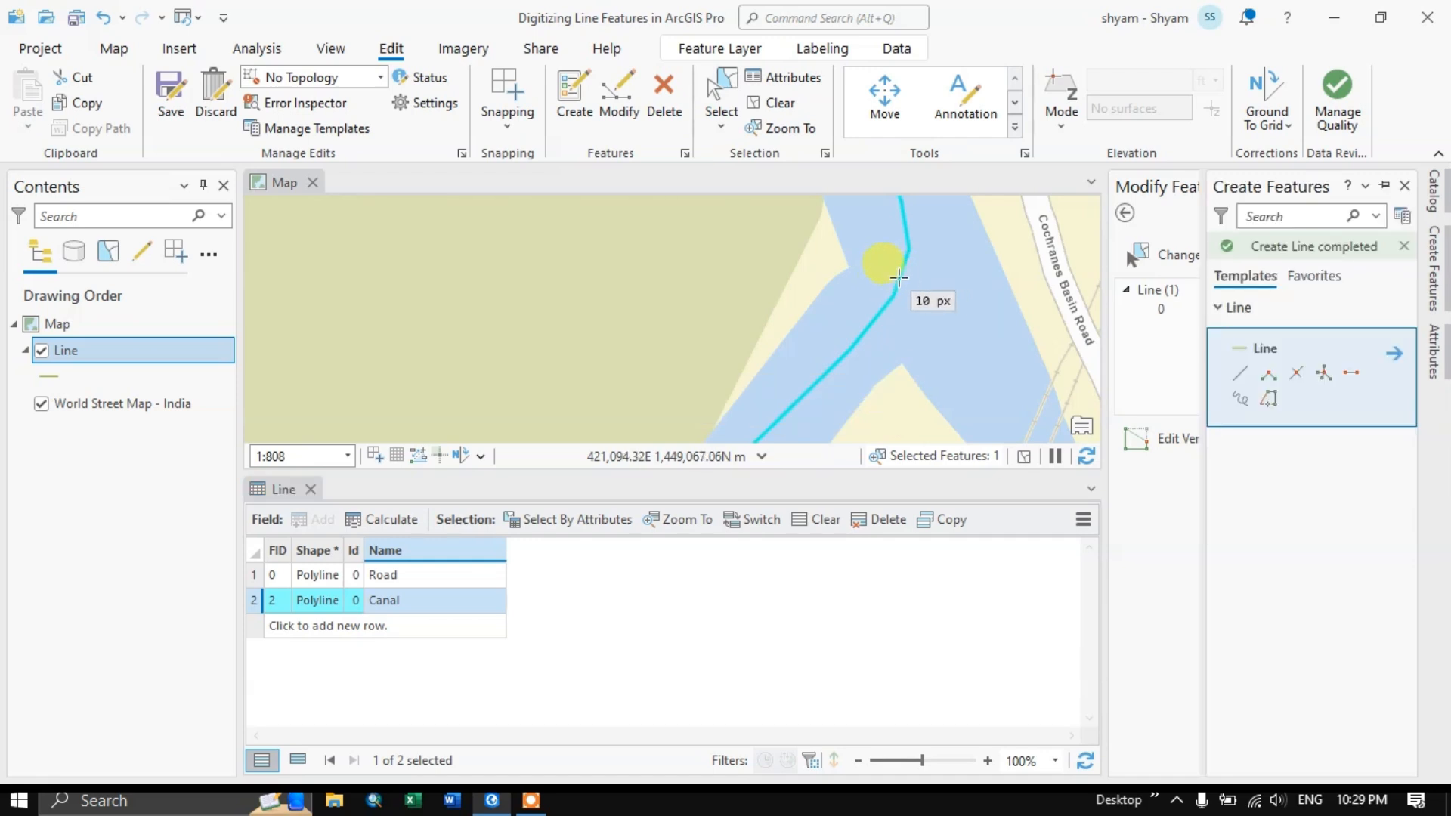
click(500, 120)
click(715, 160)
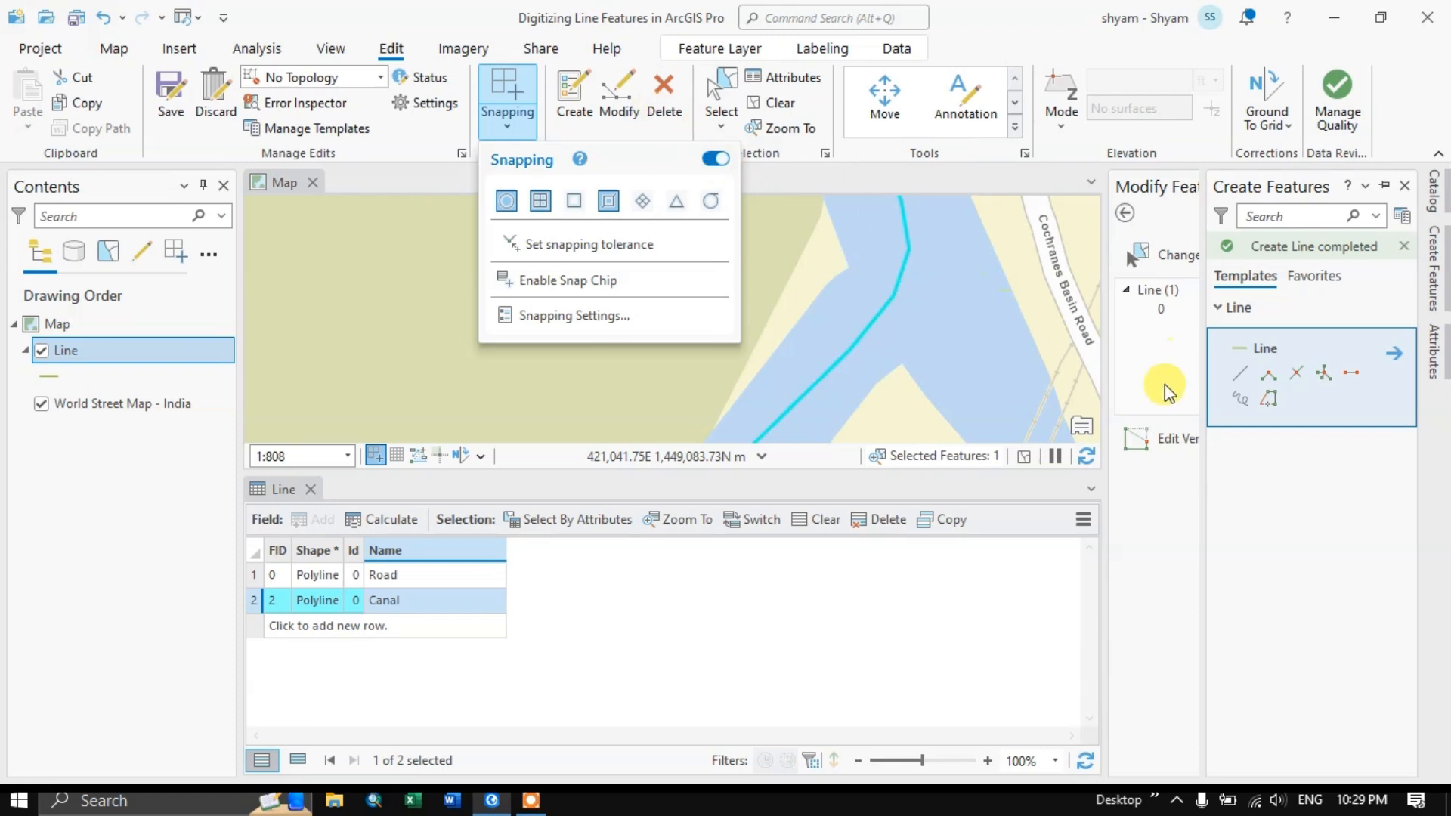
Start a new line feature snapped to the canal line's edge at the junction, heading southeast, and inspect the snapped start point
click(1239, 374)
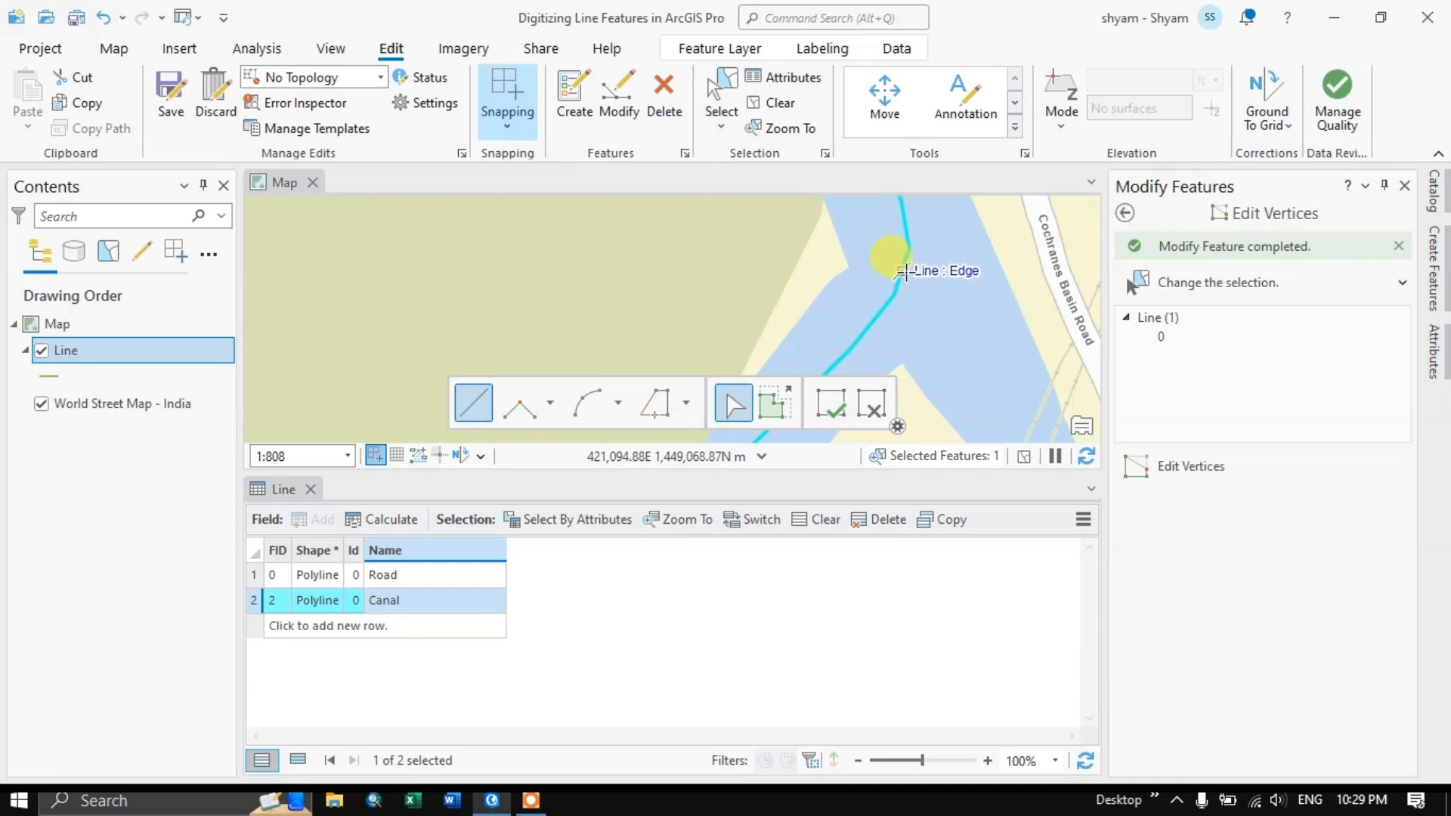
click(905, 271)
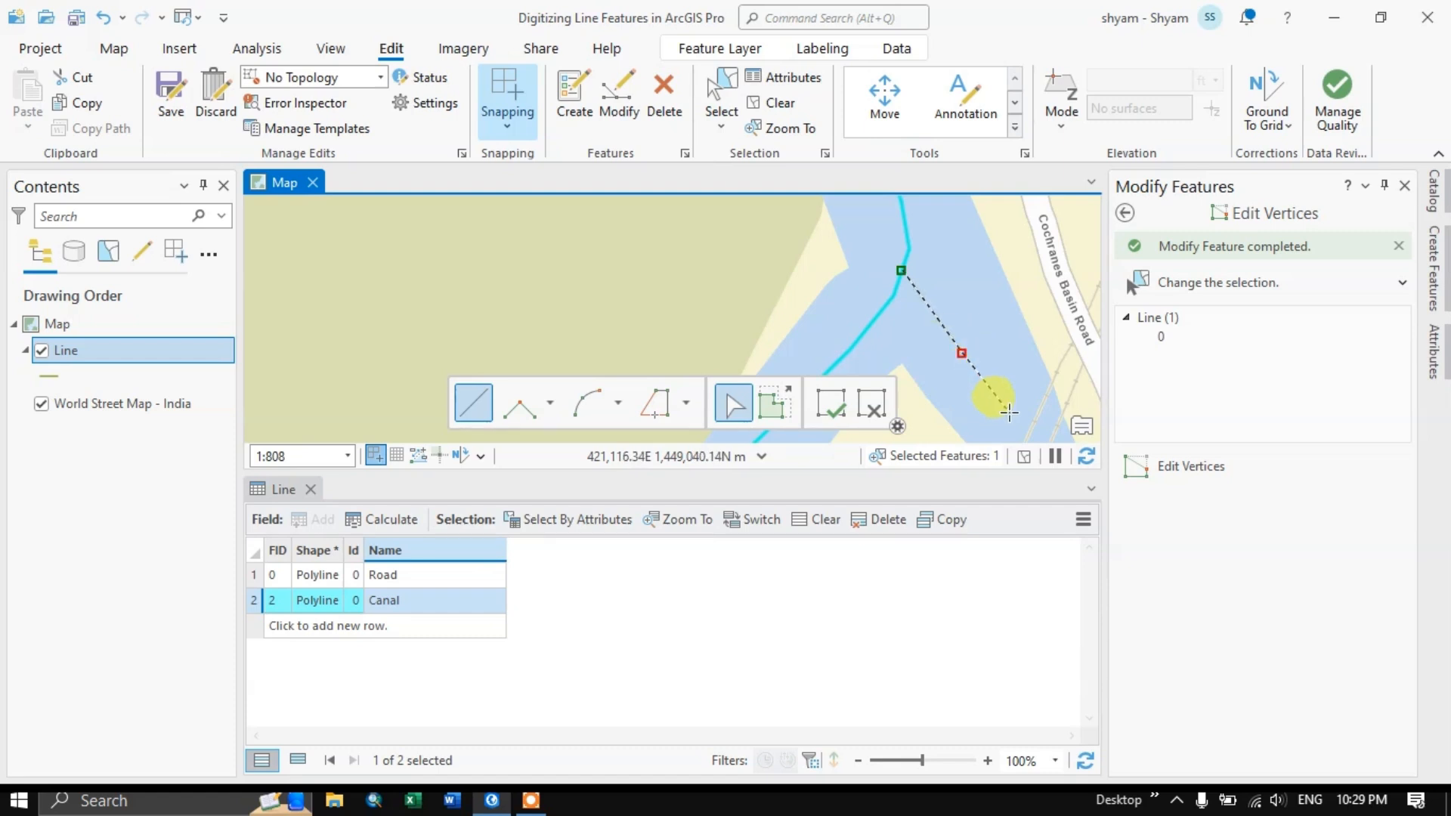
scroll(869, 249, down, 2)
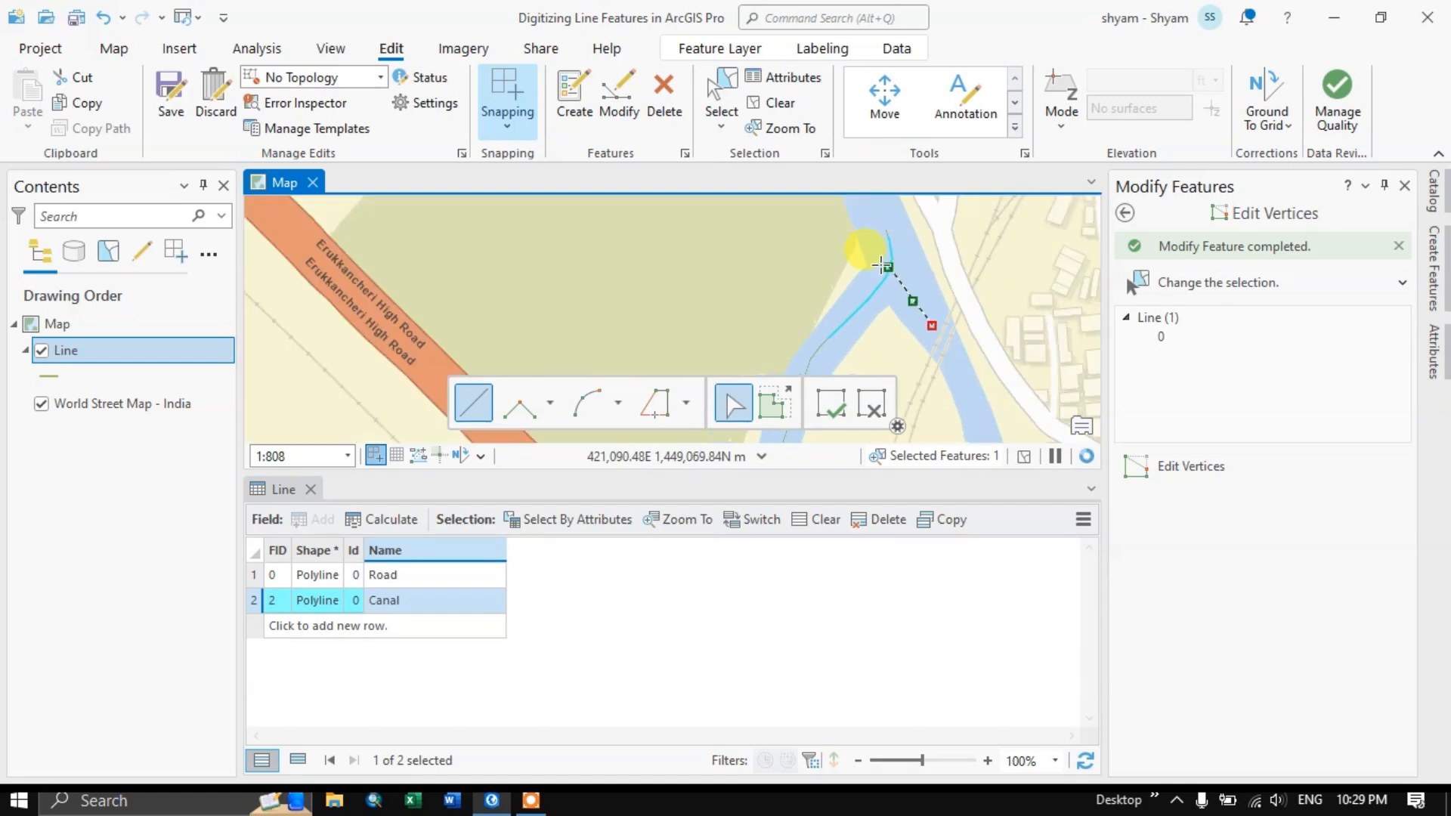
scroll(882, 266, up, 2)
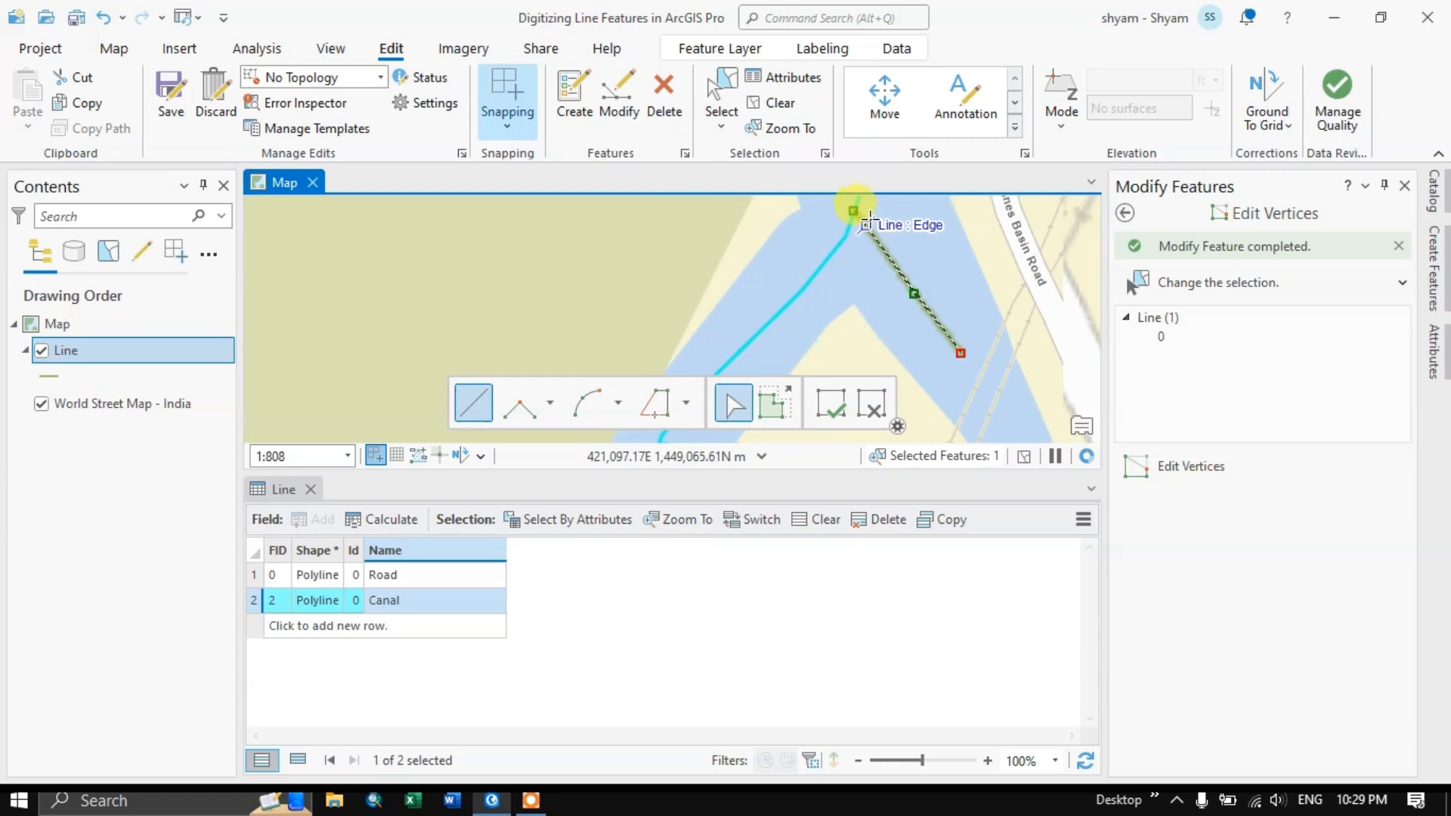
scroll(855, 209, up, 5)
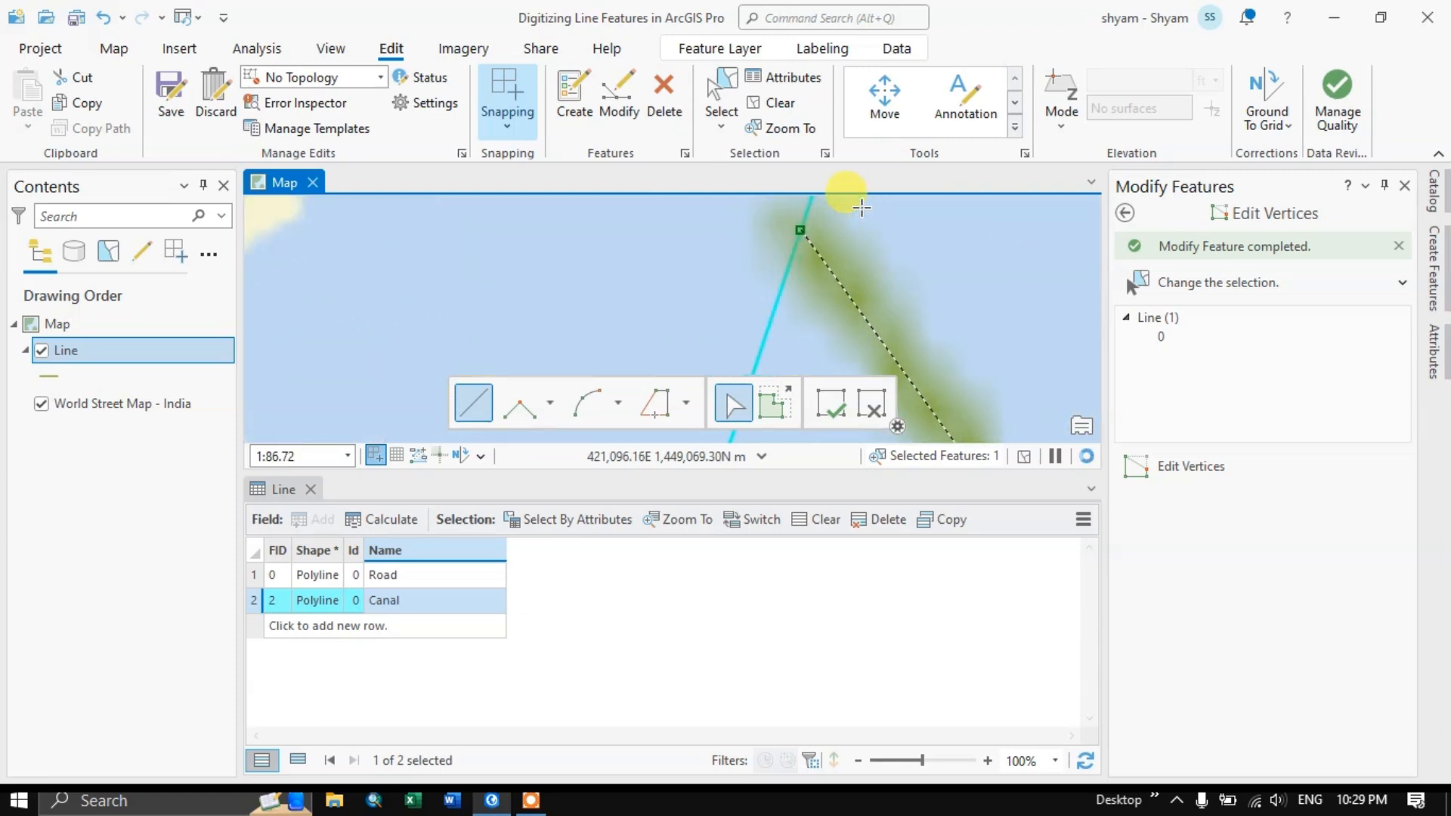
scroll(839, 218, up, 1)
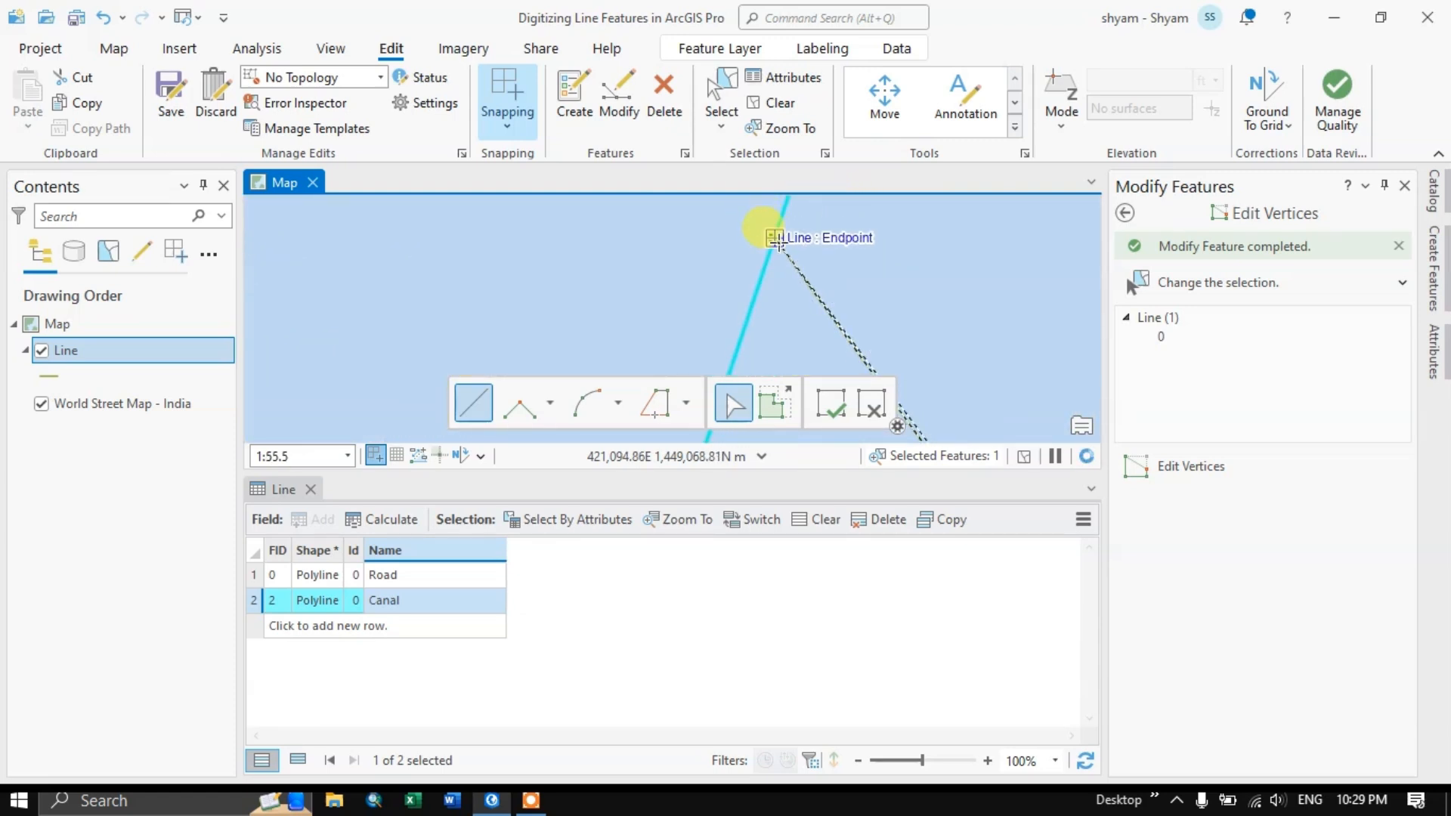
scroll(892, 268, down, 4)
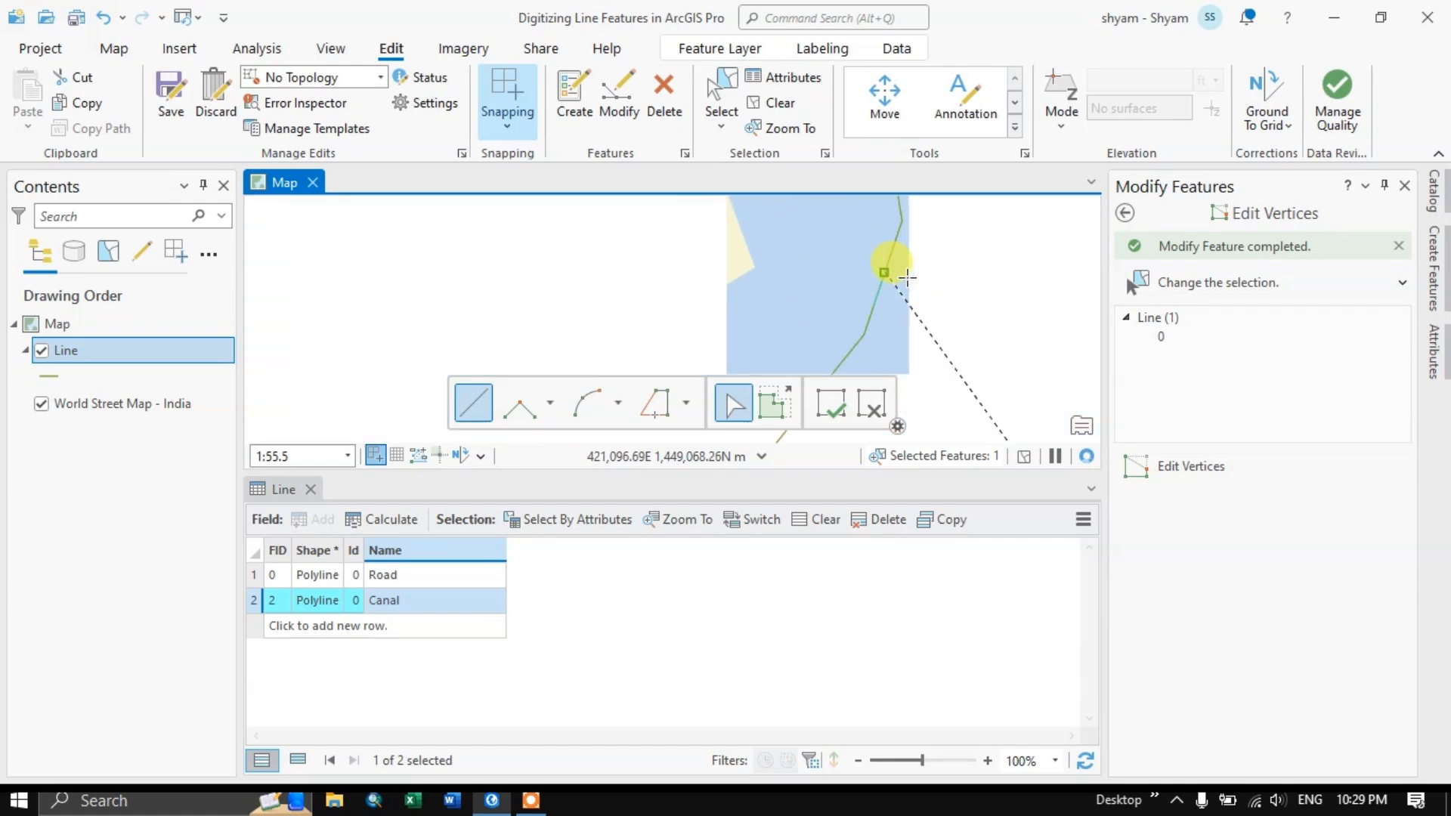
Trace the branch line southeast along the channel's centreline west of Moolakkothalam and finish the line feature
scroll(906, 277, down, 8)
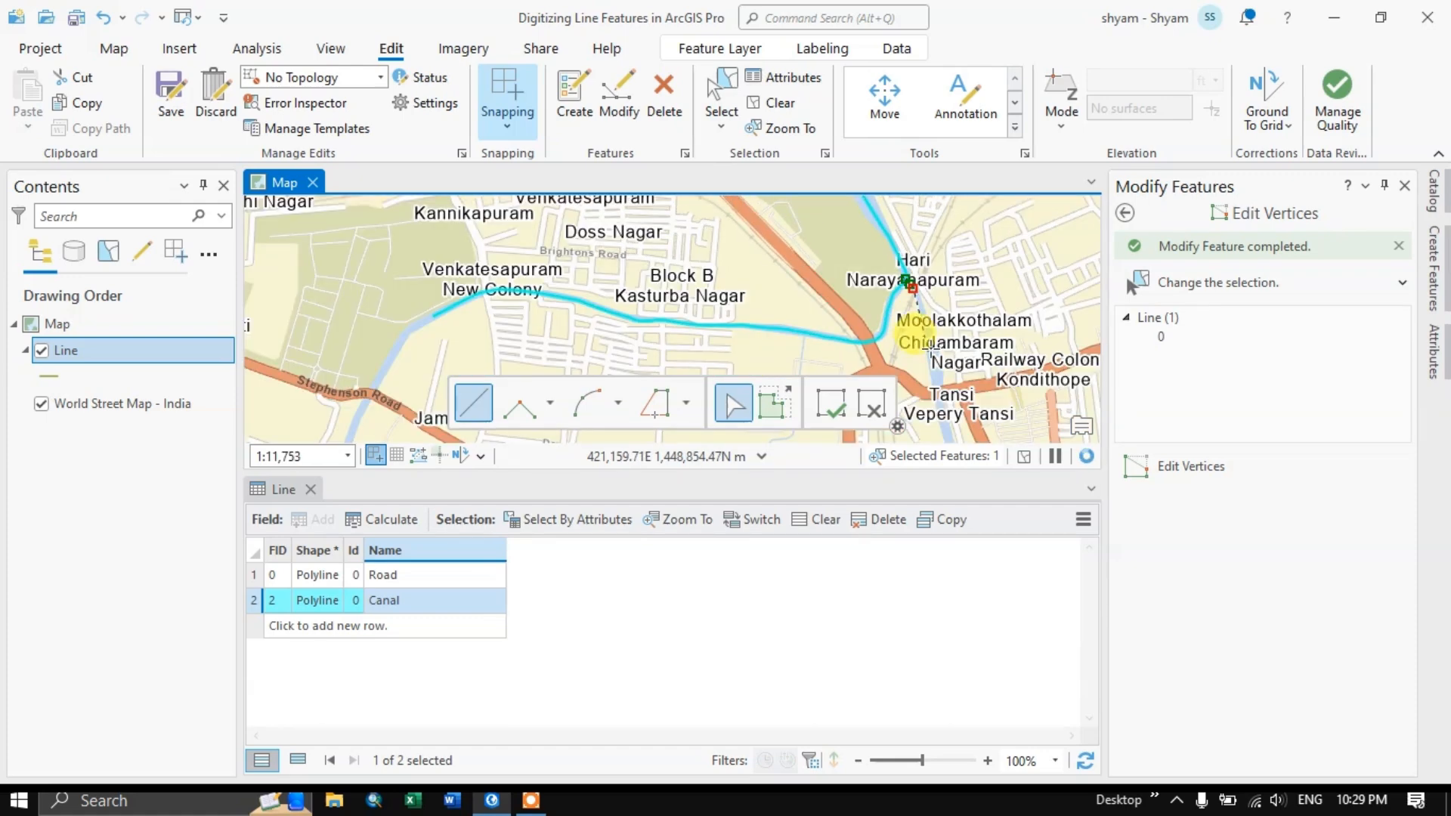
scroll(914, 290, up, 3)
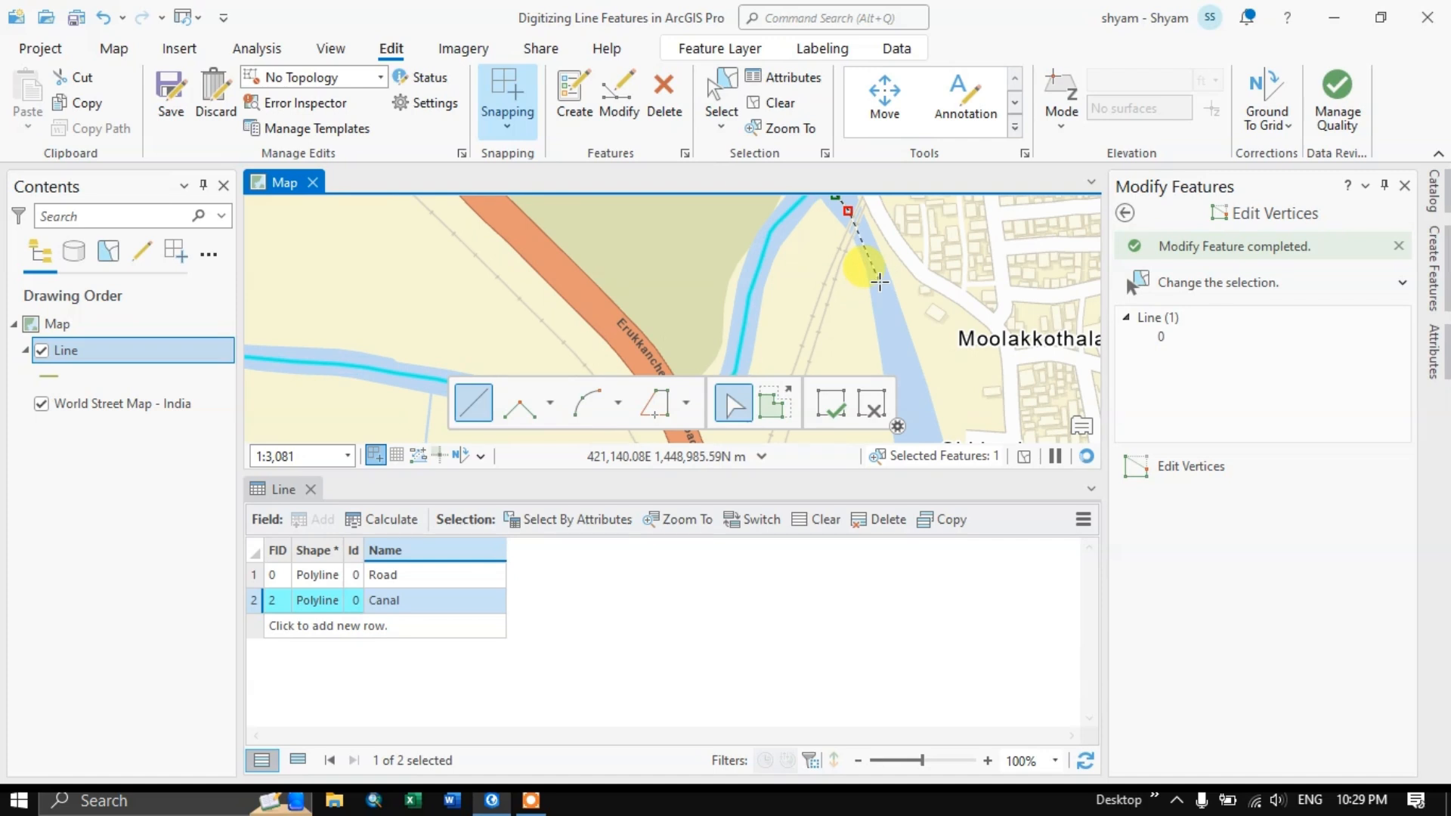
click(879, 281)
click(902, 357)
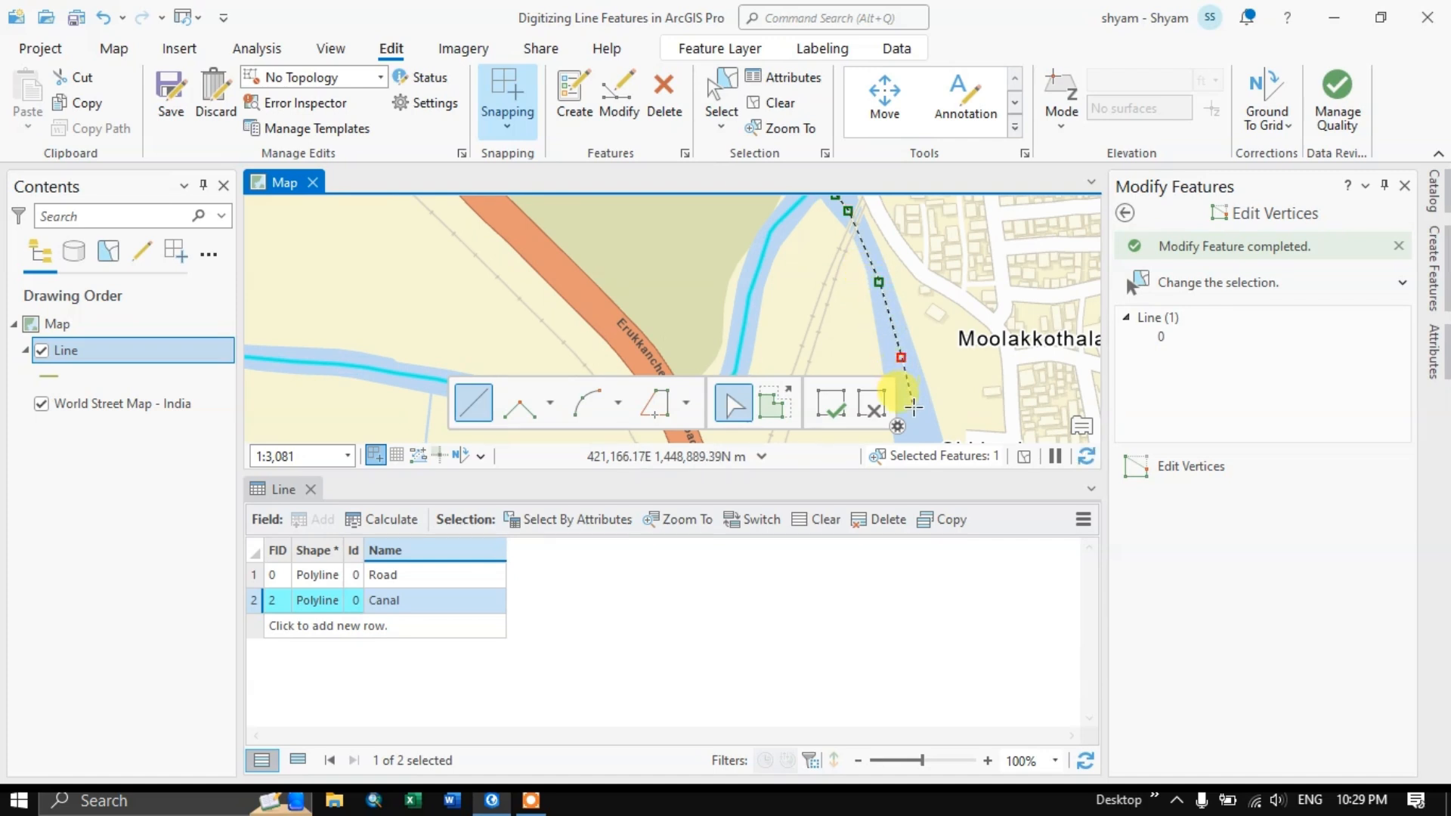
click(912, 410)
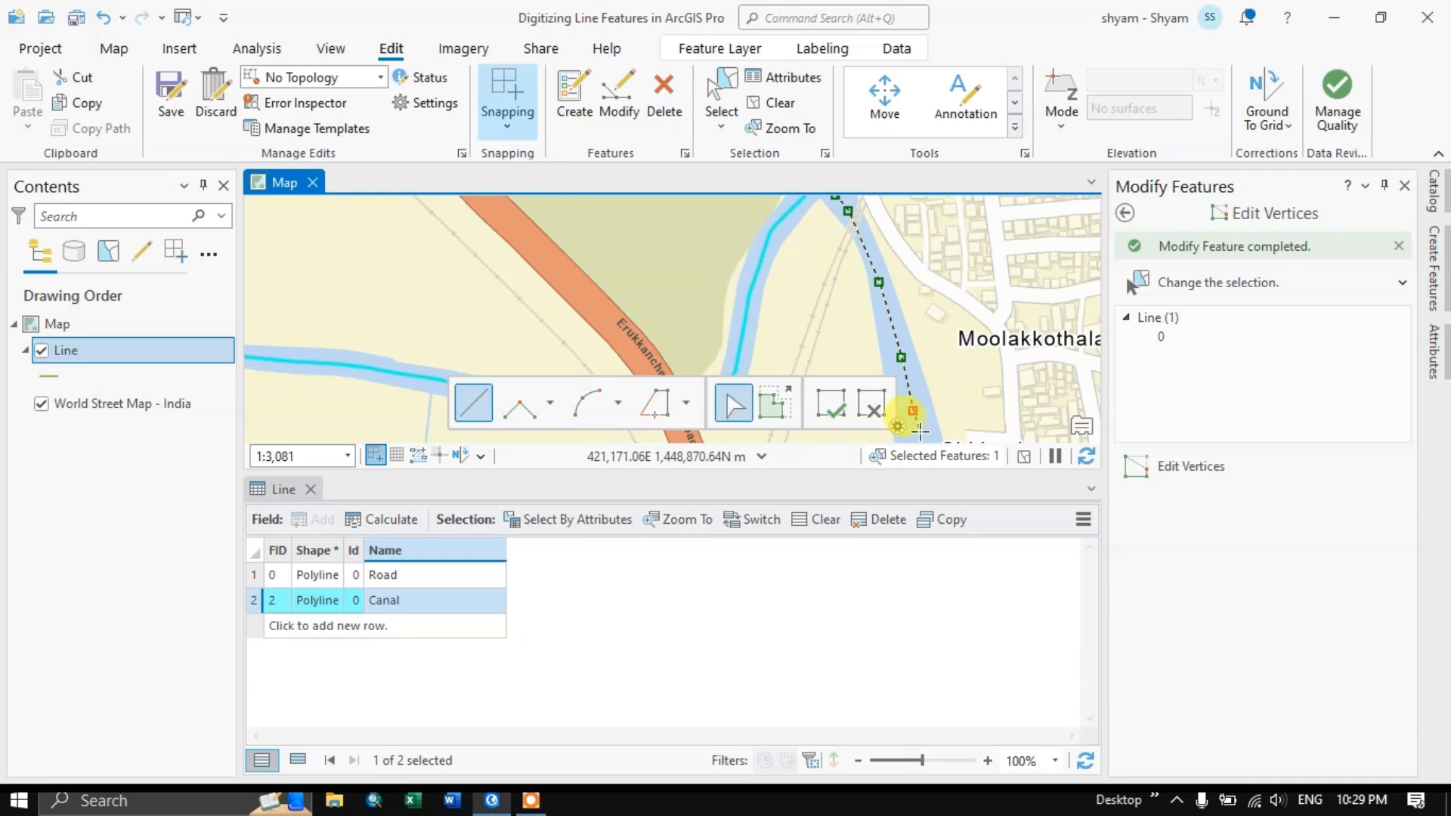
double_click(919, 430)
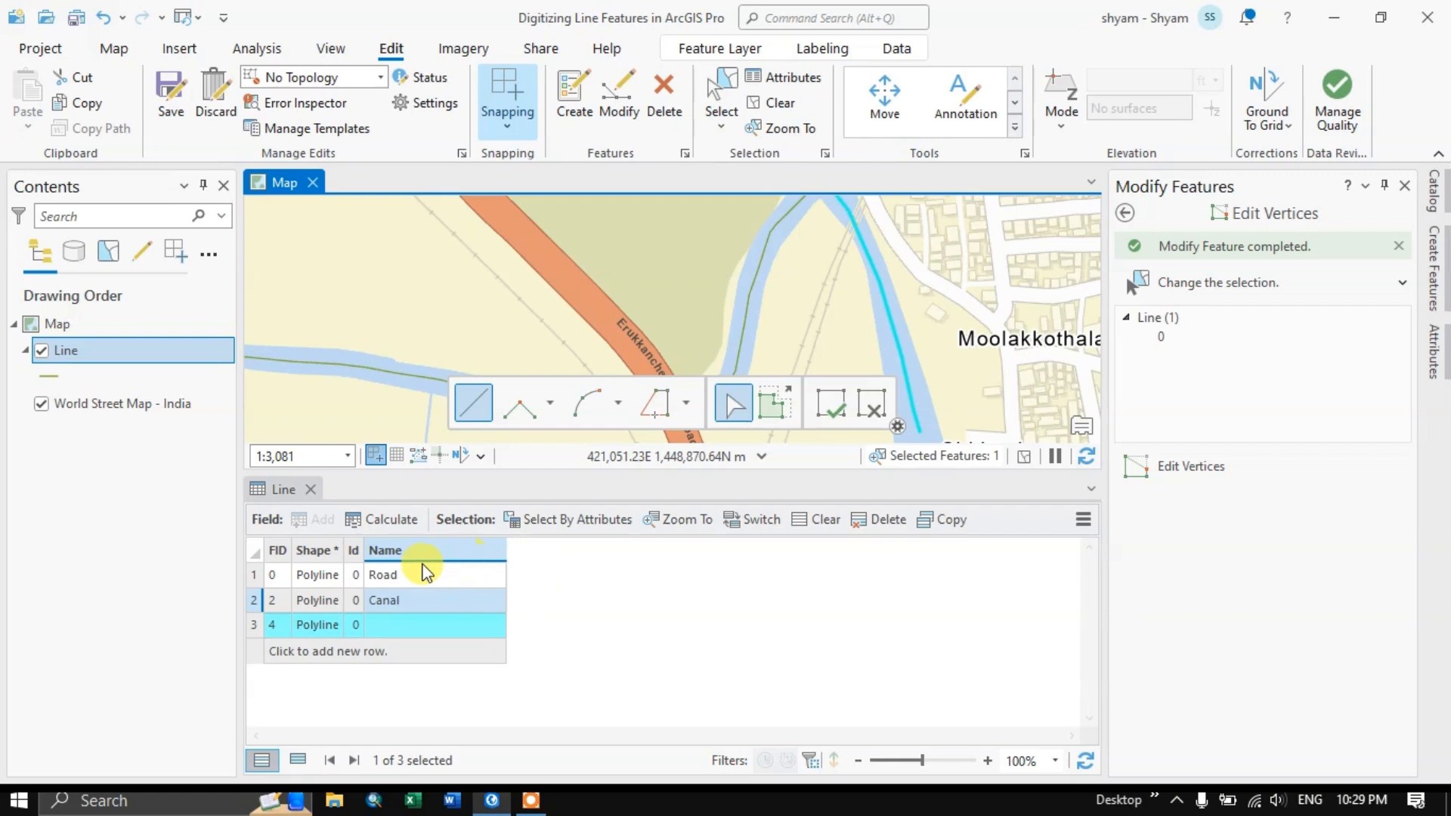
Enter "Canal" in the Name field of the new branch feature, FID 4, and view the connected canal lines
click(392, 627)
click(392, 625)
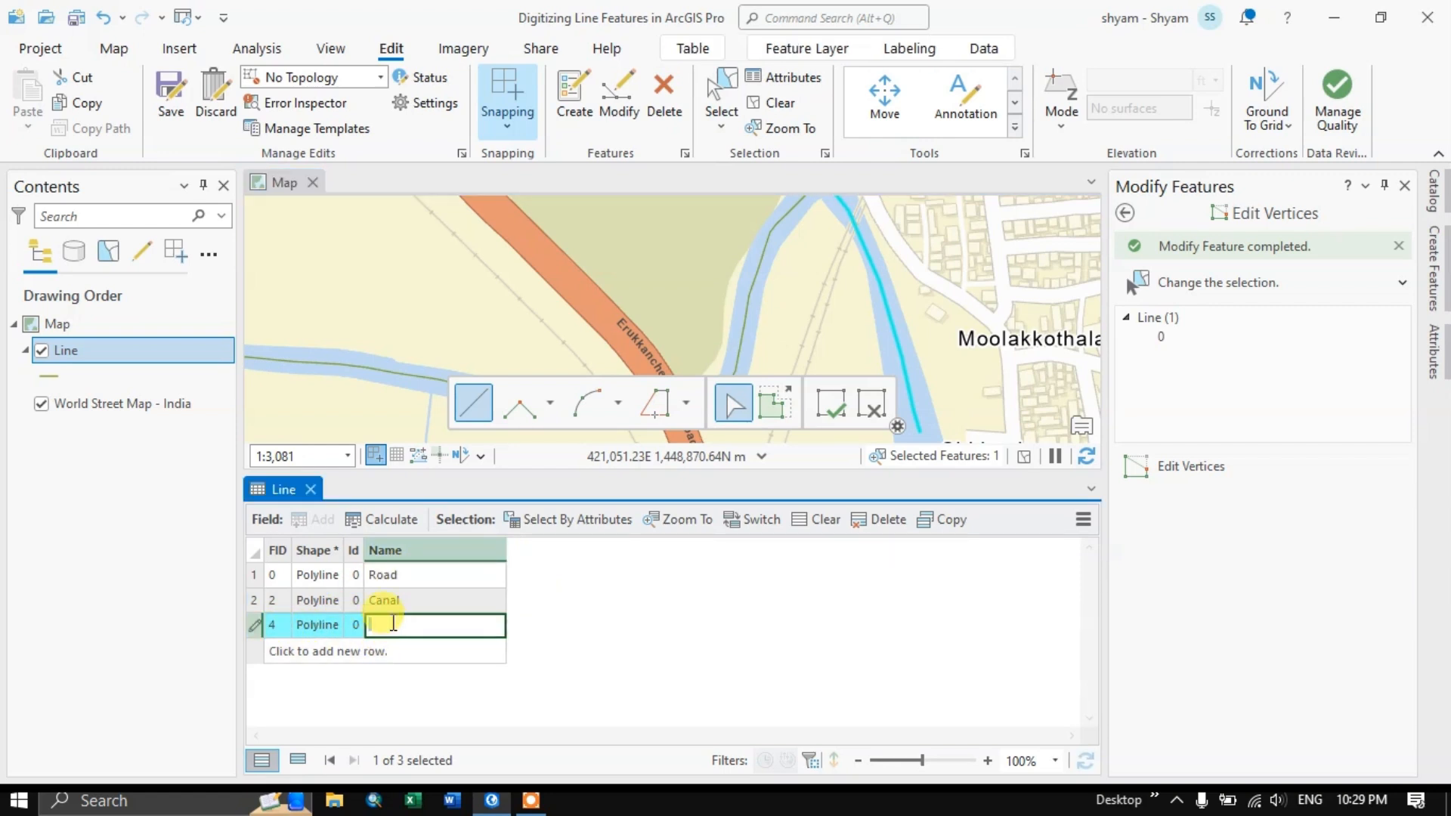
text(Canal)
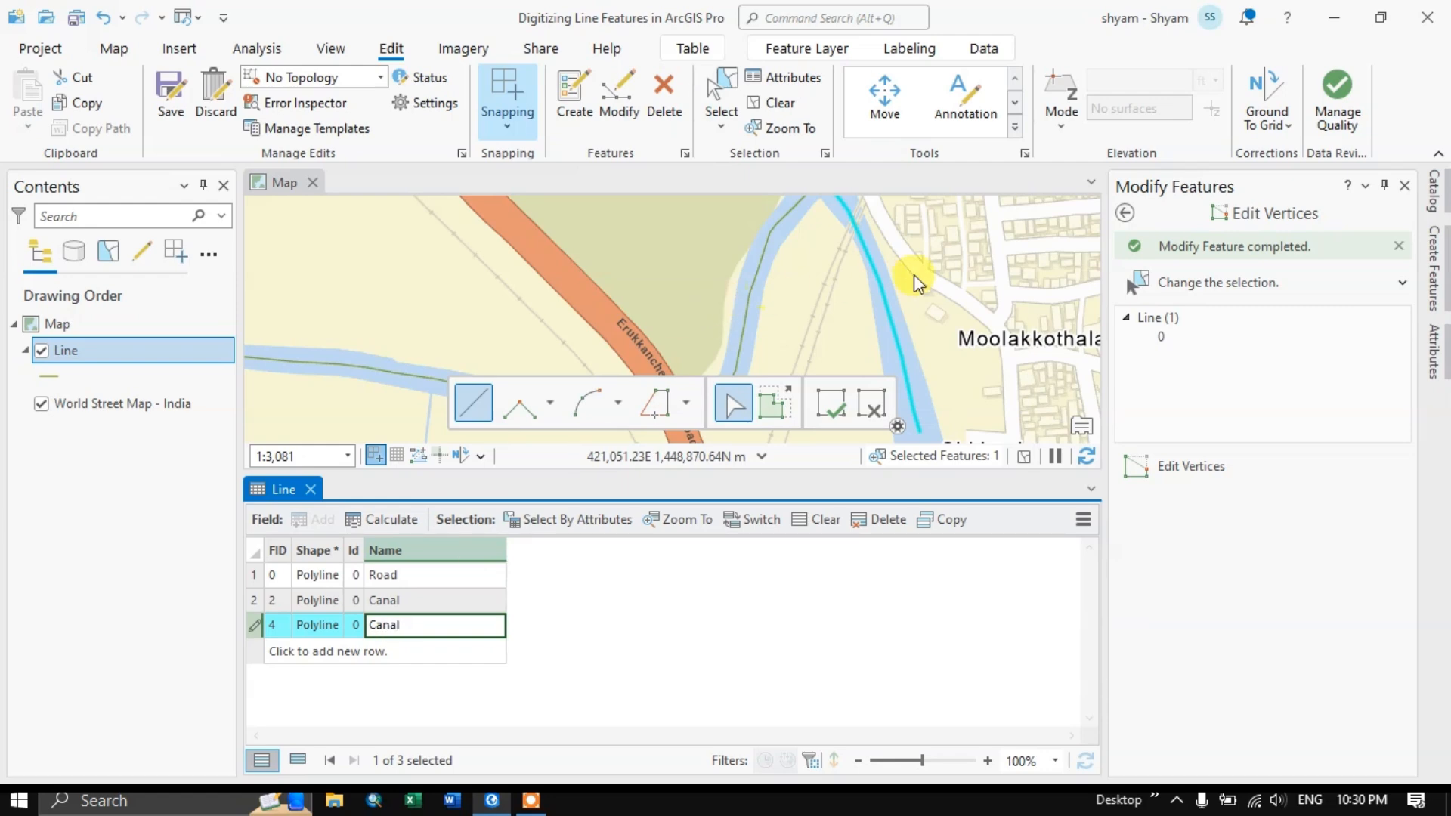
scroll(918, 275, down, 5)
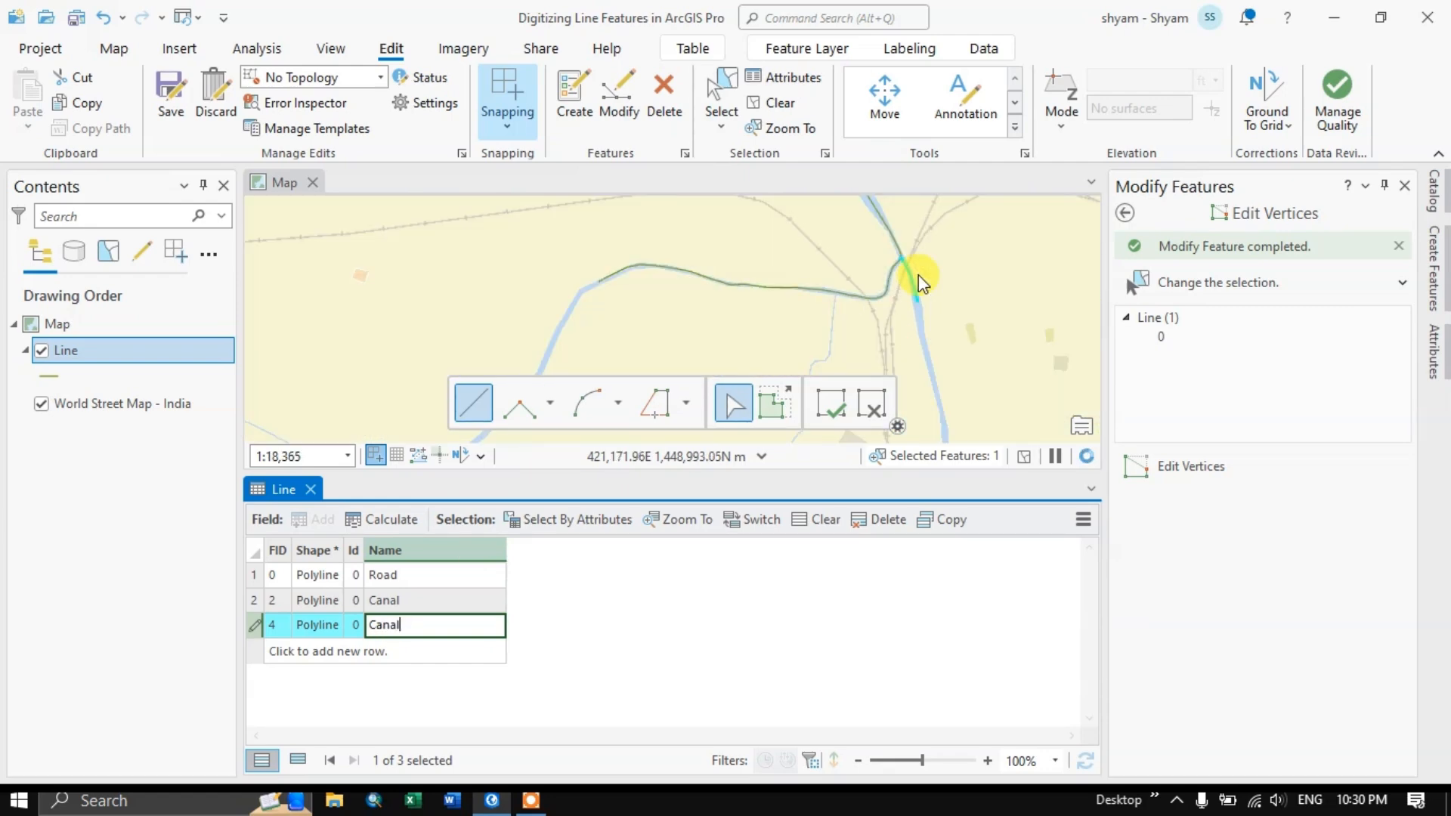
scroll(808, 290, down, 1)
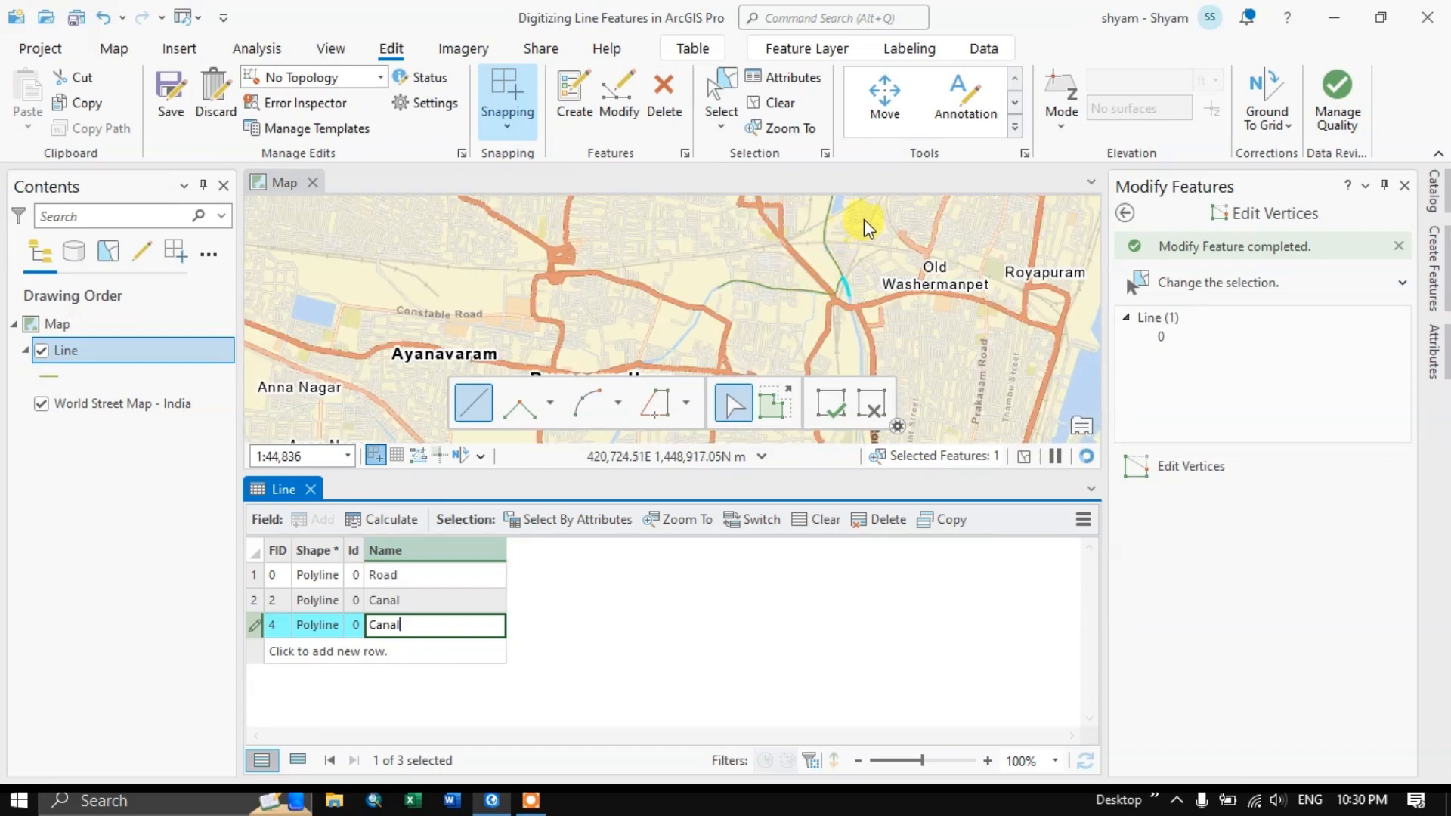
scroll(866, 219, up, 3)
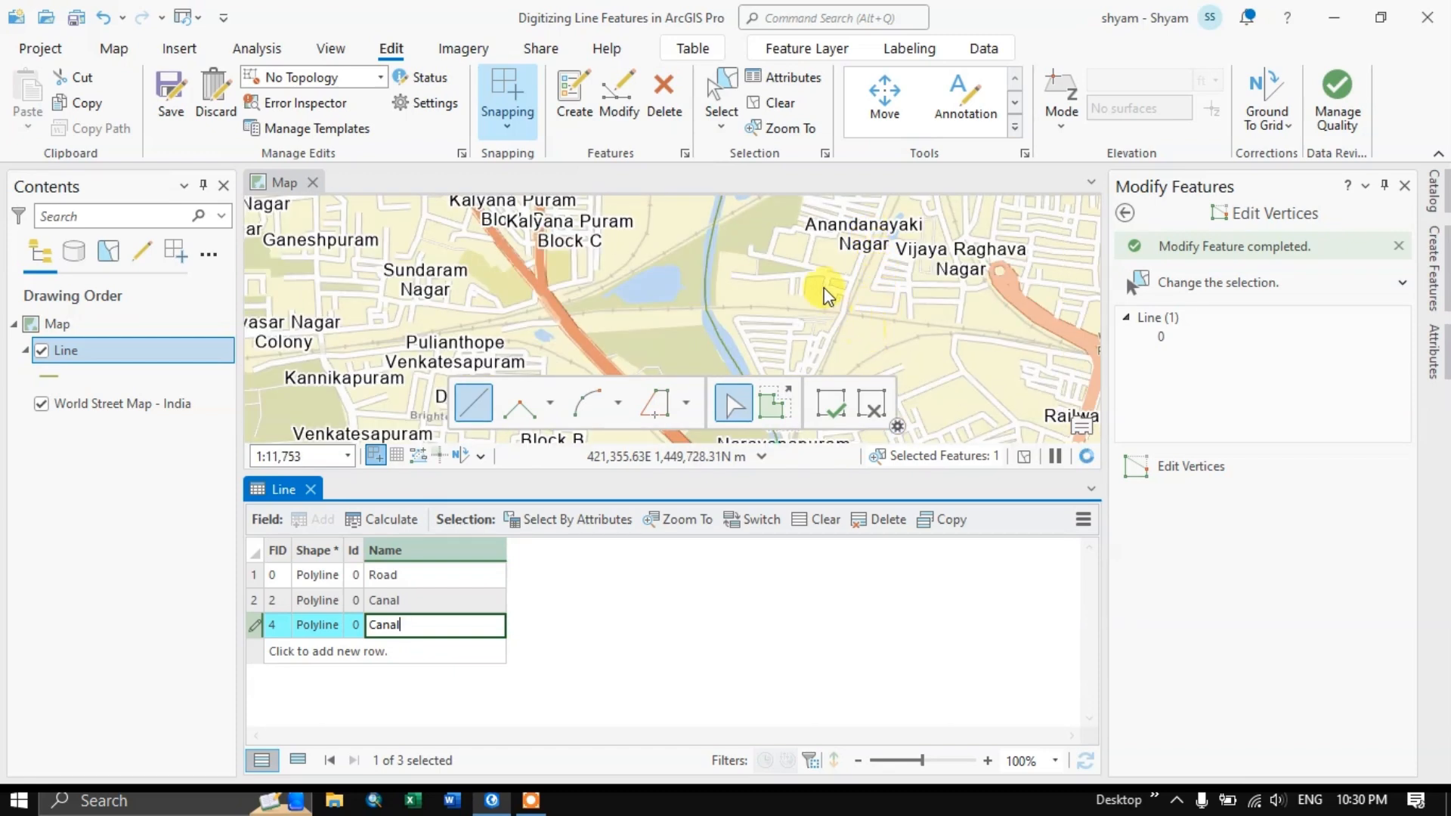
Commit the "Canal" name for FID 4 and close the Line layer's attribute table
scroll(853, 246, up, 2)
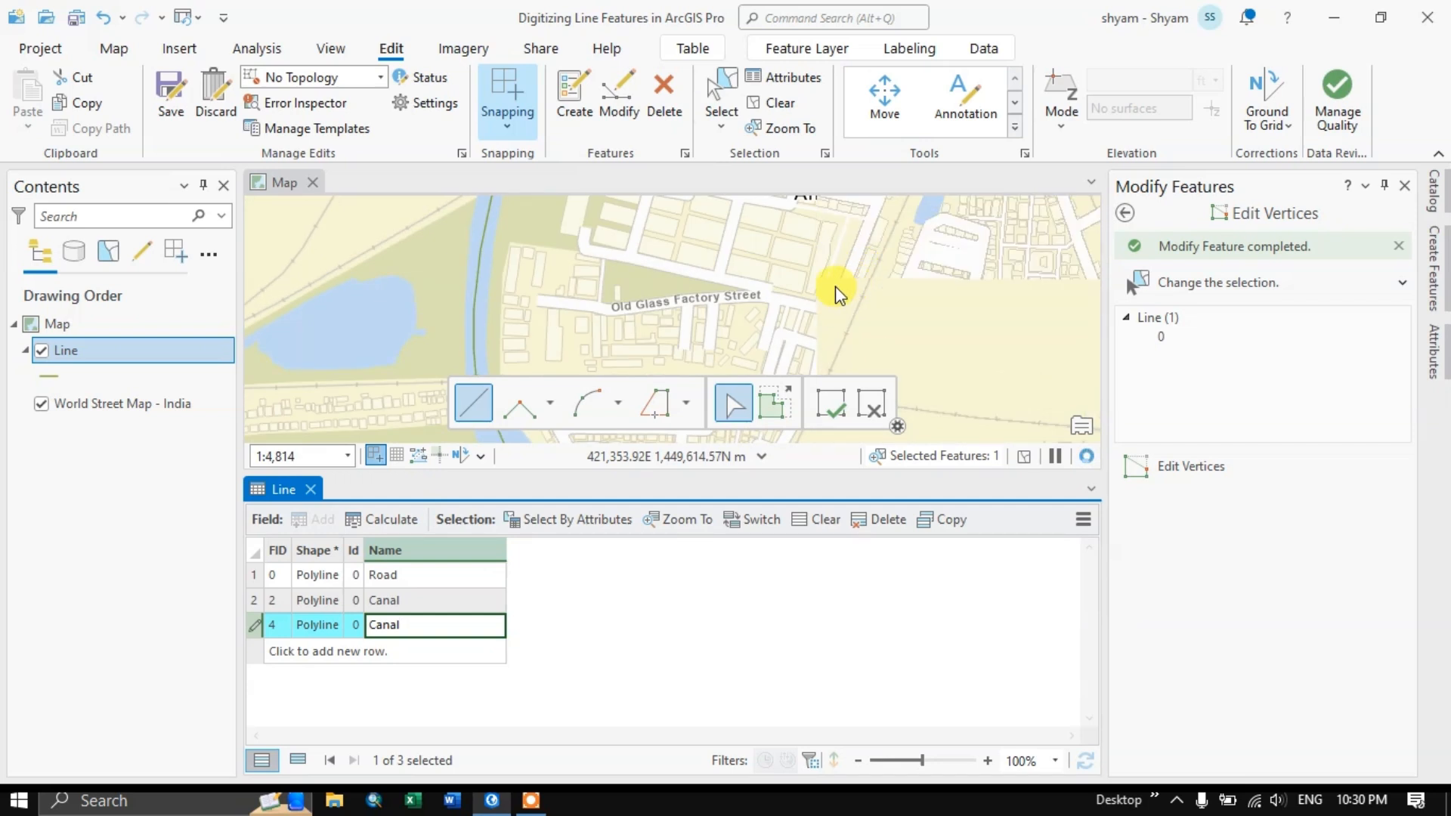
key(Return)
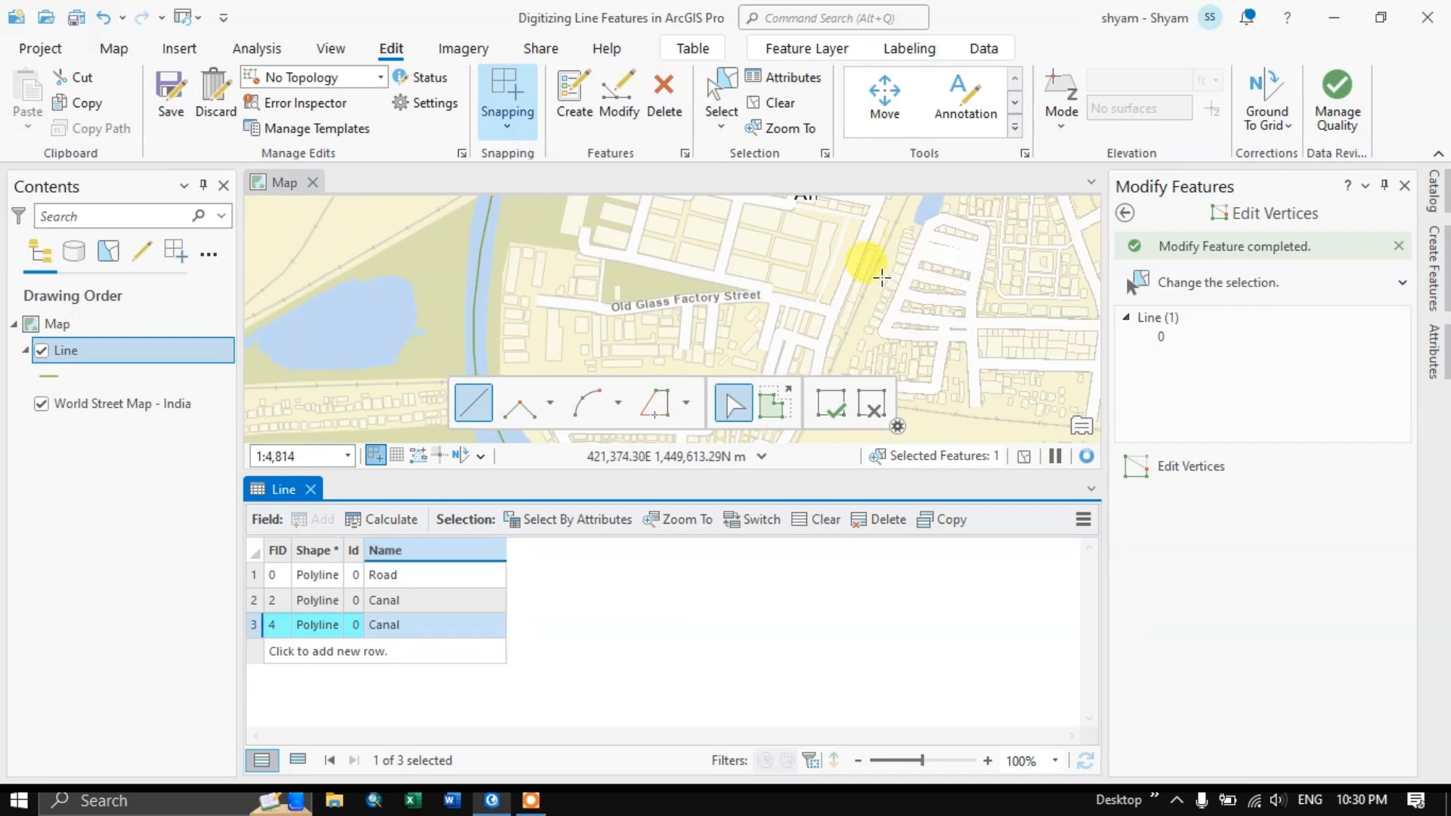
drag(945, 248, 919, 486)
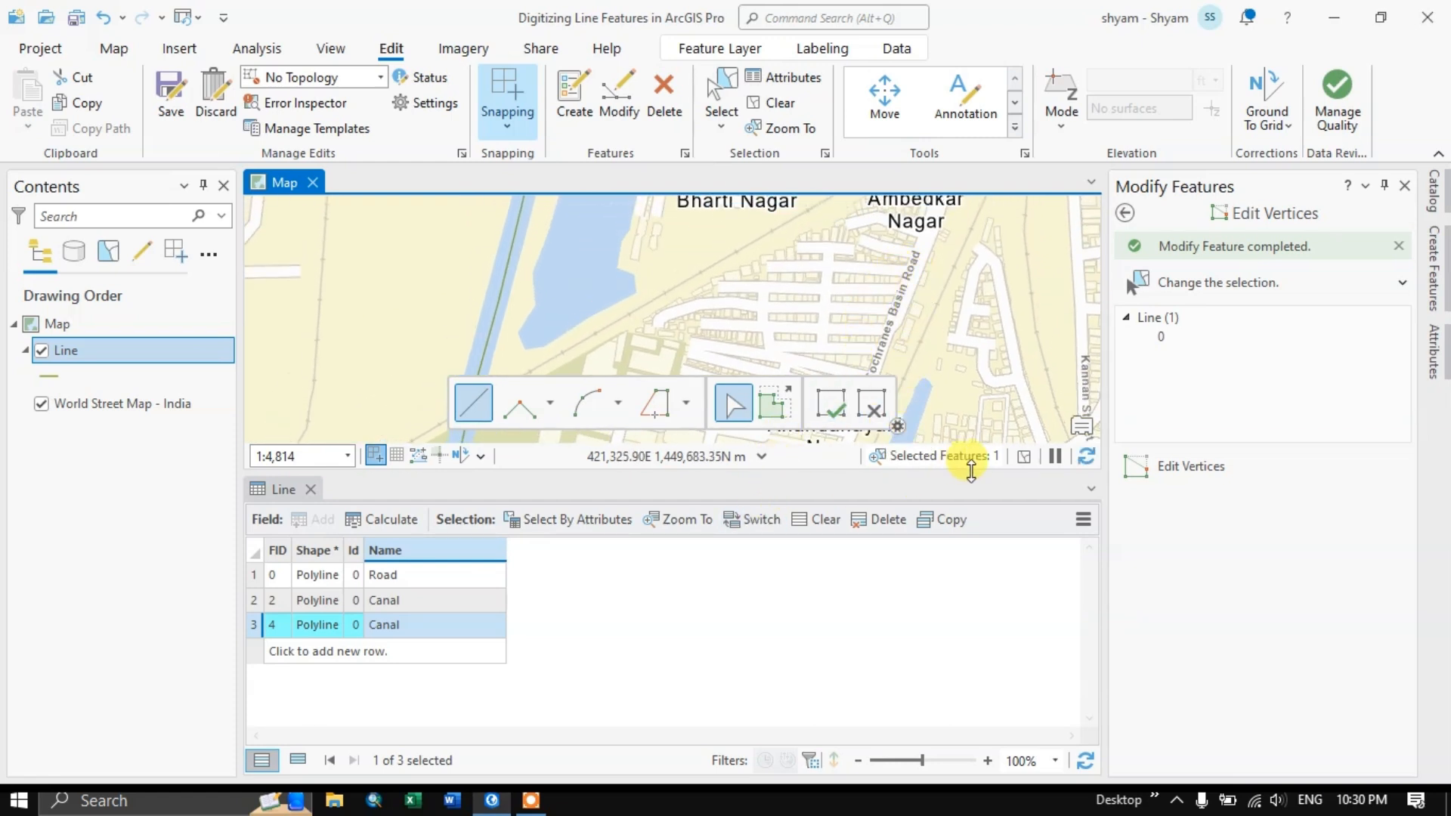
click(310, 490)
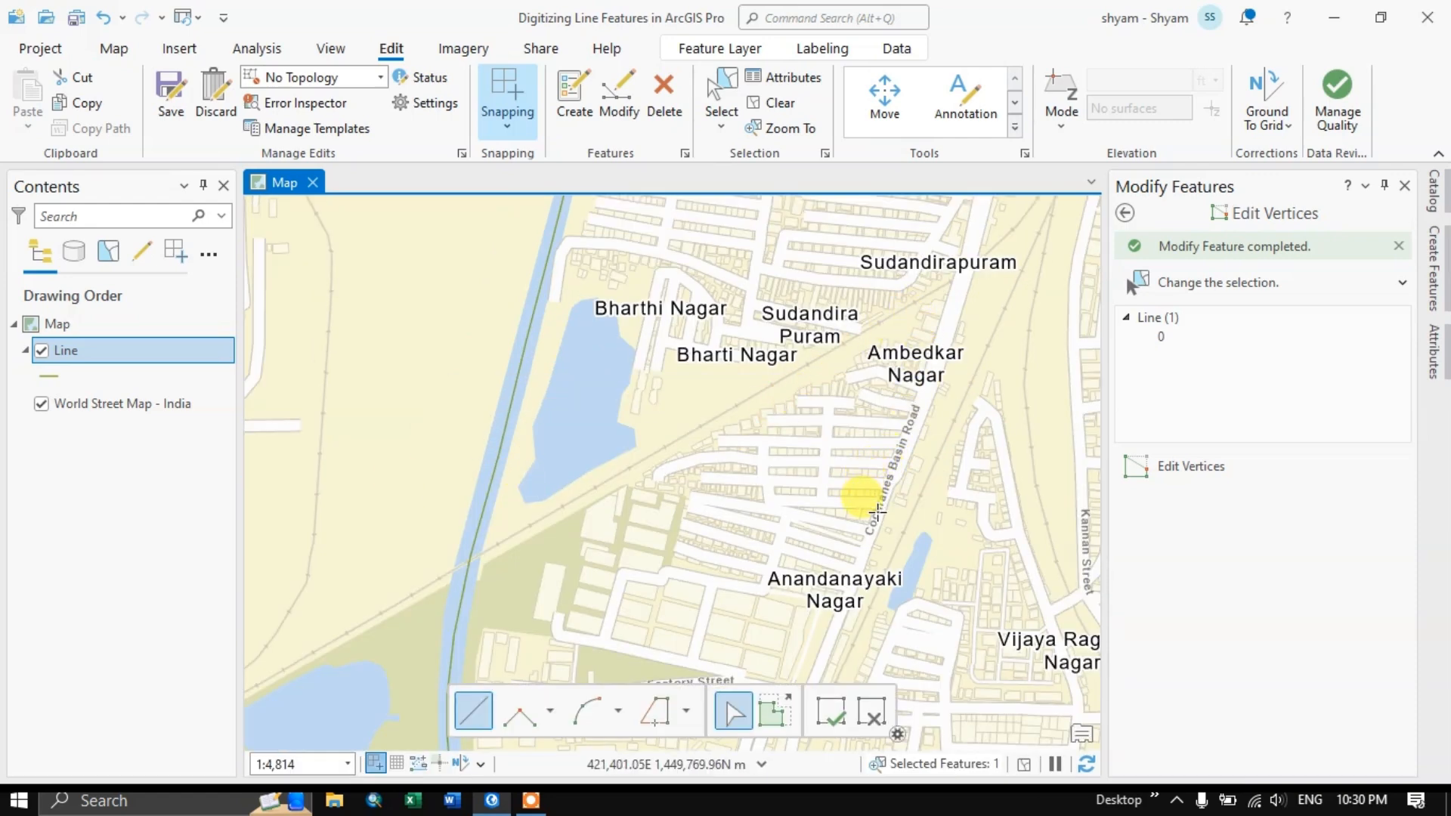
Digitize a new straight line feature along Cochranes Basin Road from Ambedkar Nagar southwest to Anandanayaki Nagar
scroll(874, 486, up, 3)
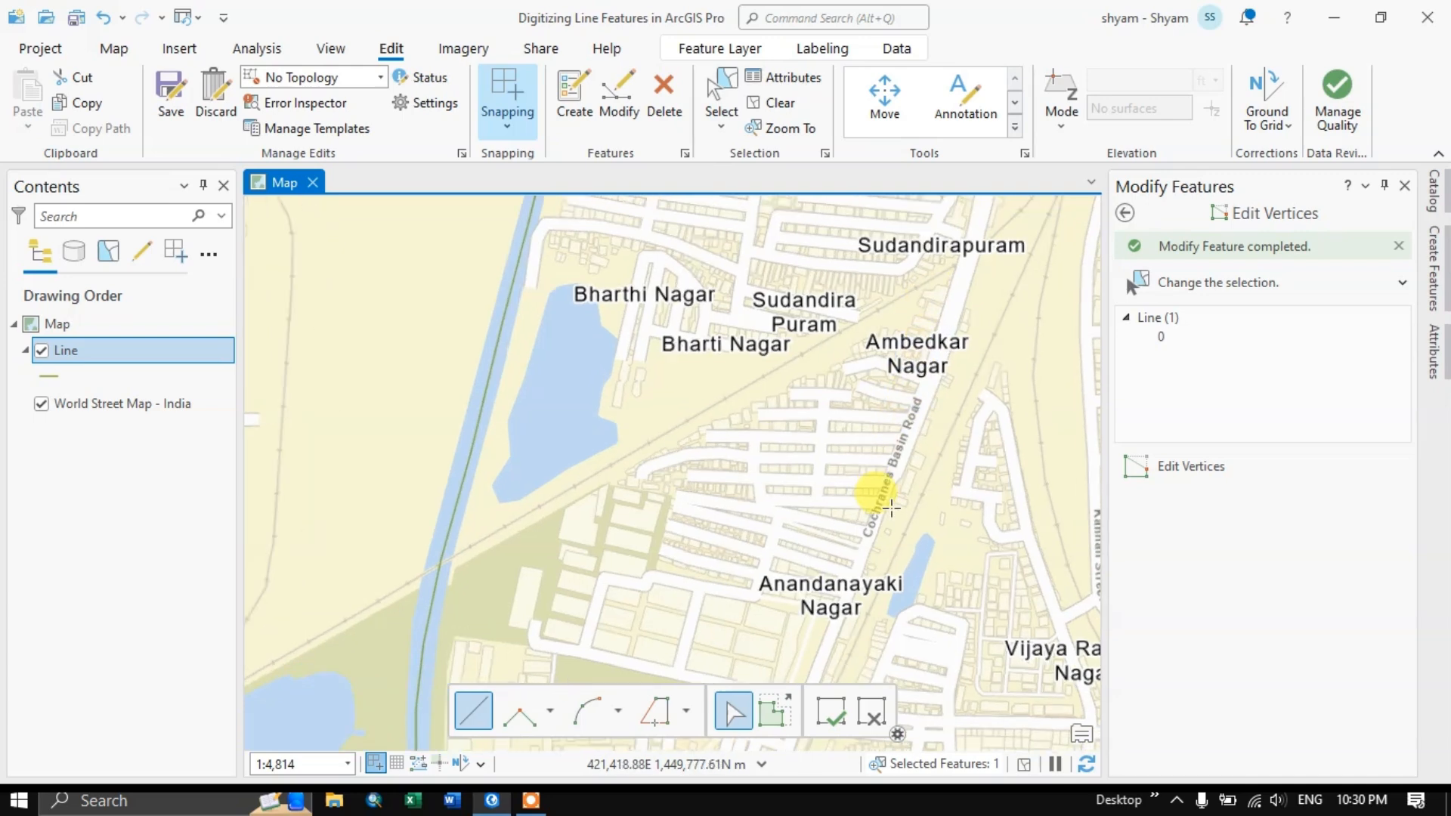
scroll(874, 489, down, 2)
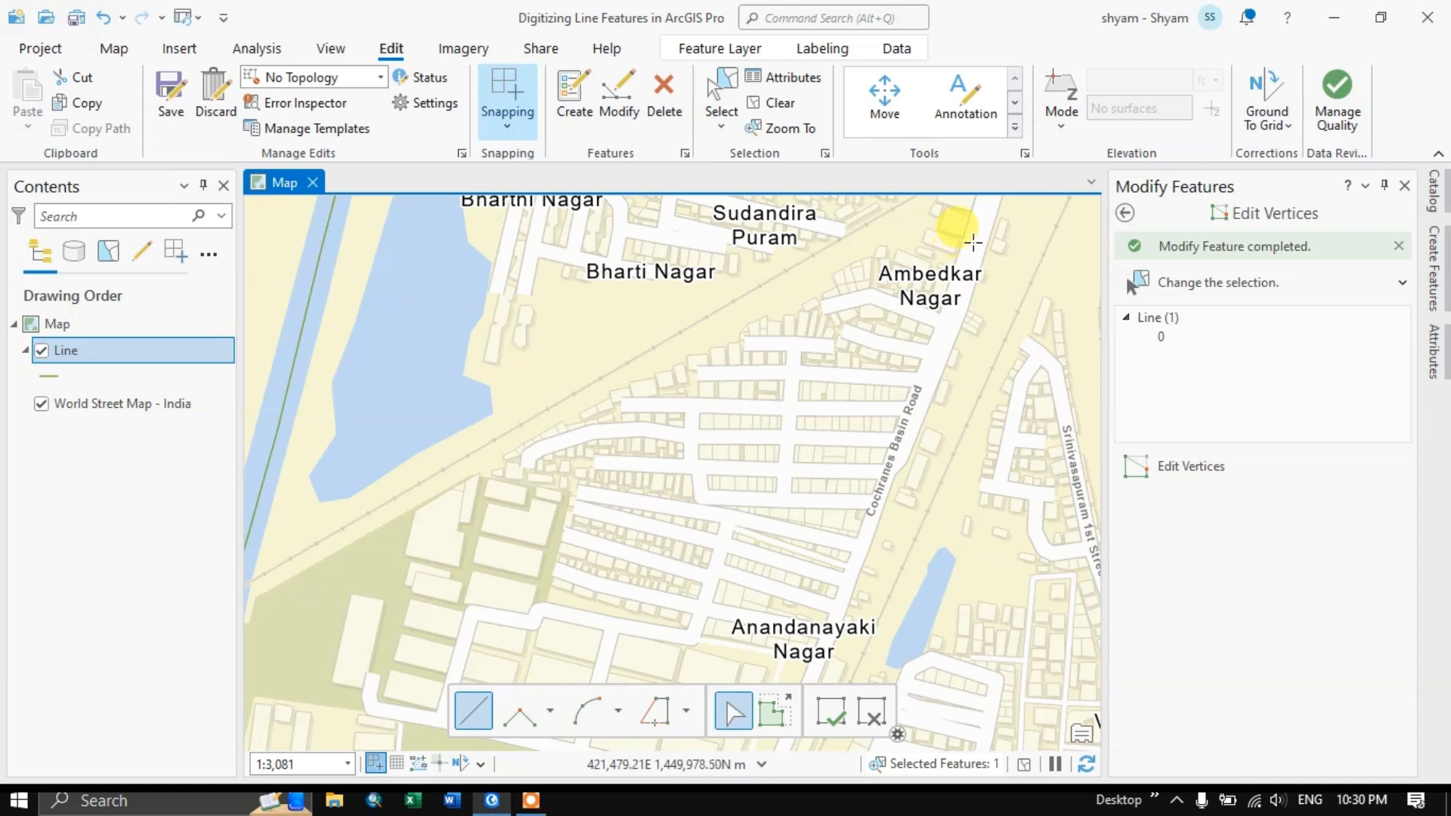
click(569, 103)
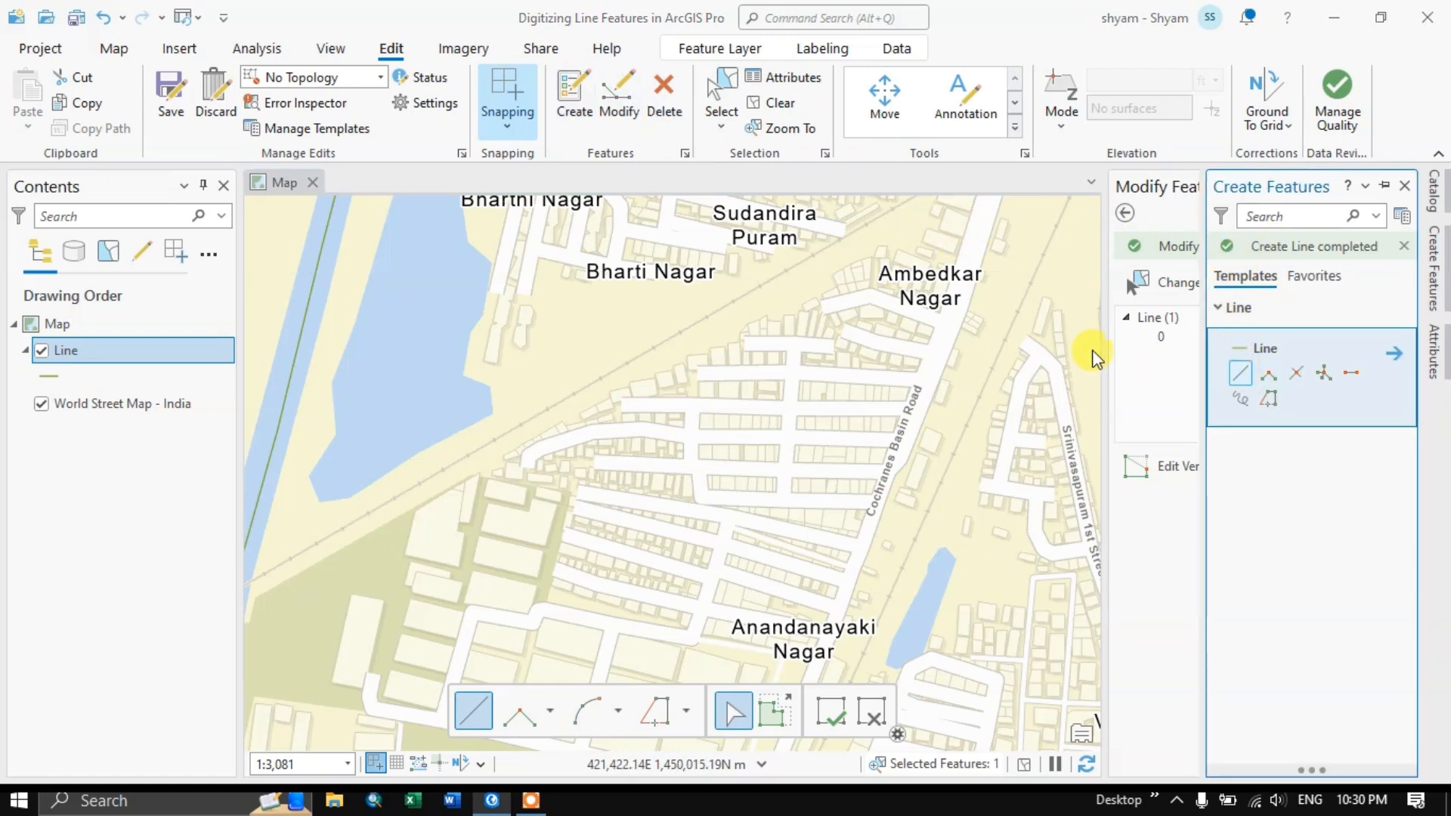
click(973, 247)
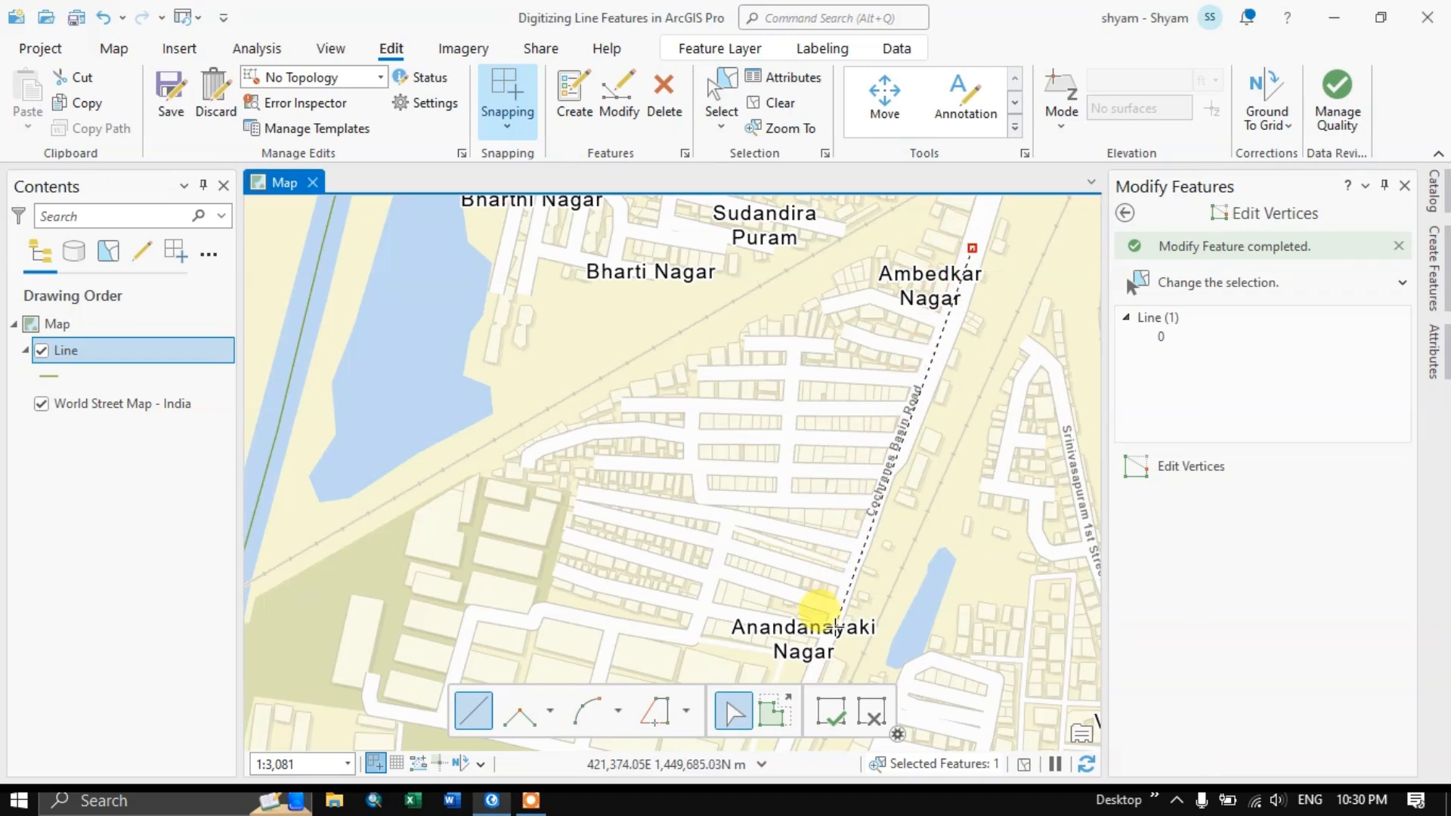
double_click(833, 628)
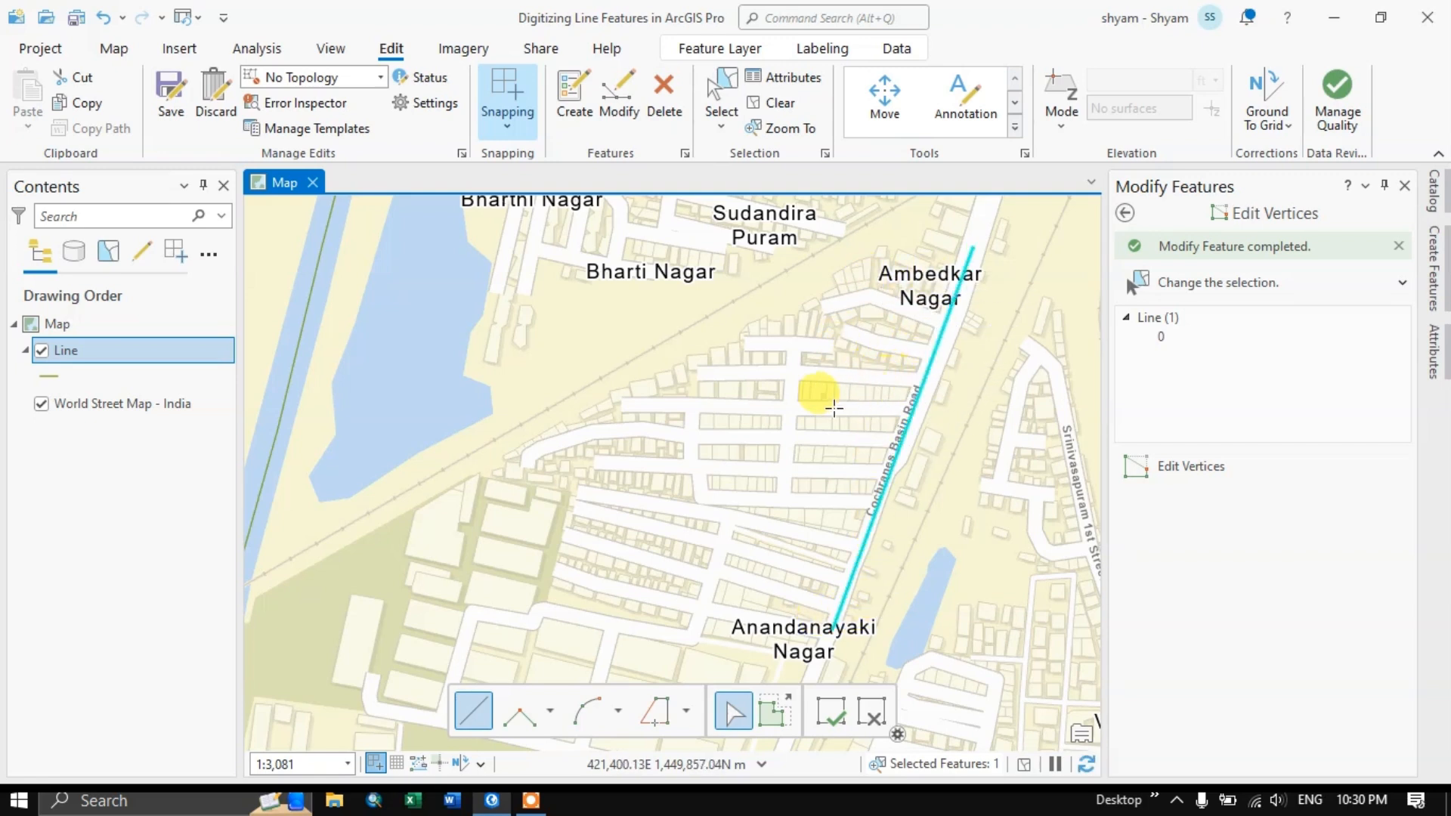
Turn snapping off at the side streets joining the digitized road west of Ennore High Road
scroll(879, 281, up, 4)
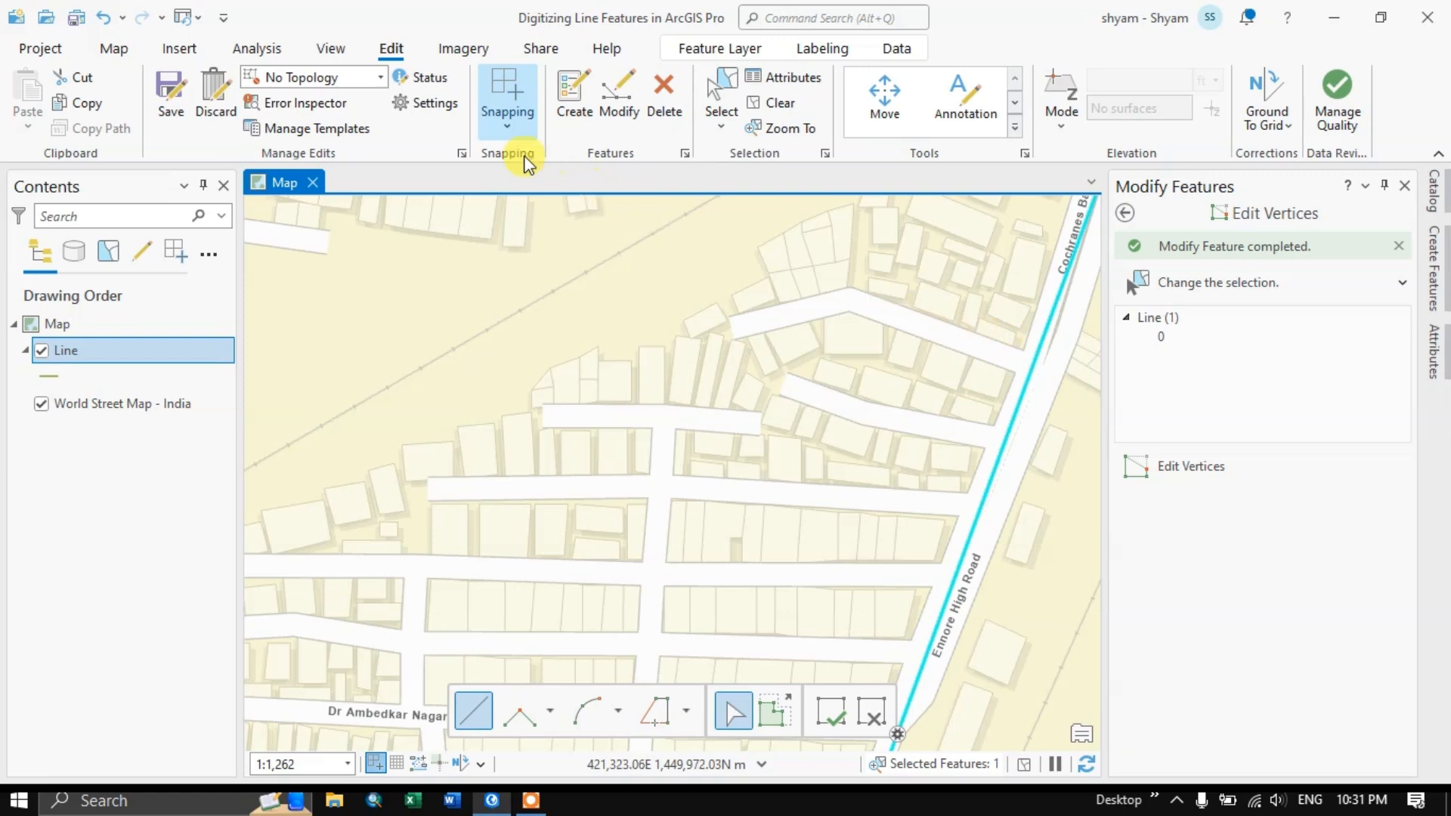
click(505, 124)
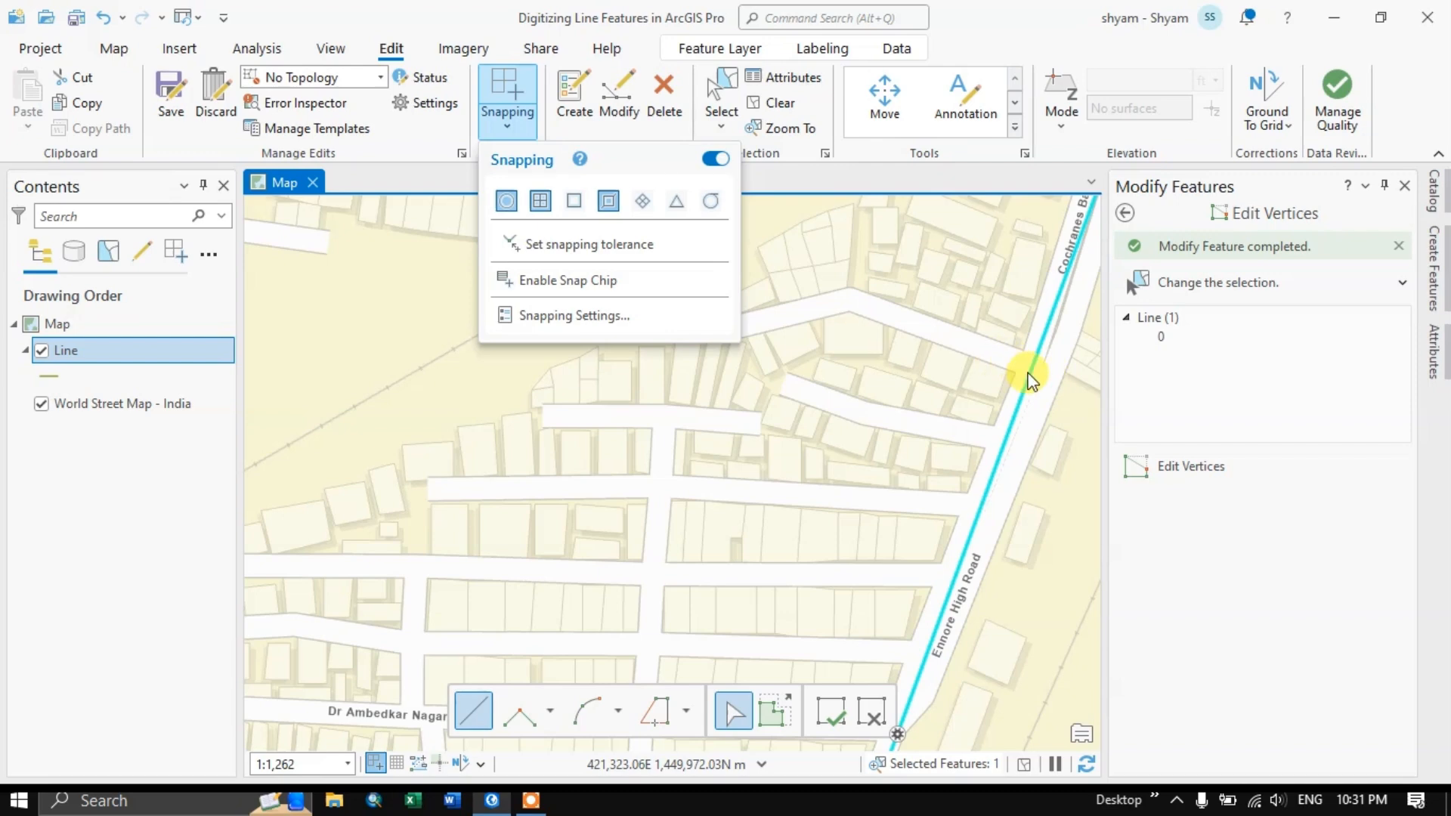
scroll(1028, 374, up, 3)
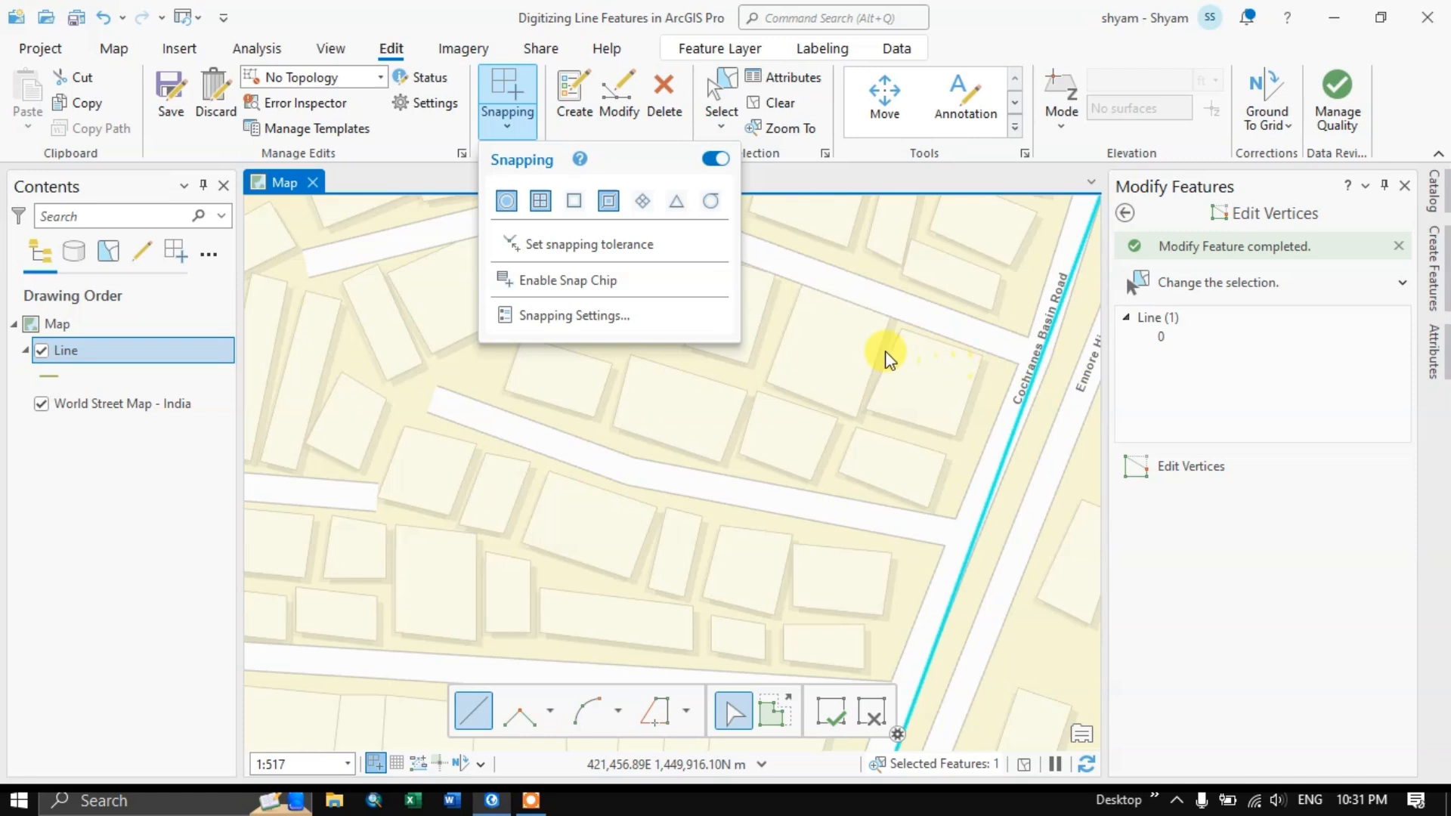
click(707, 160)
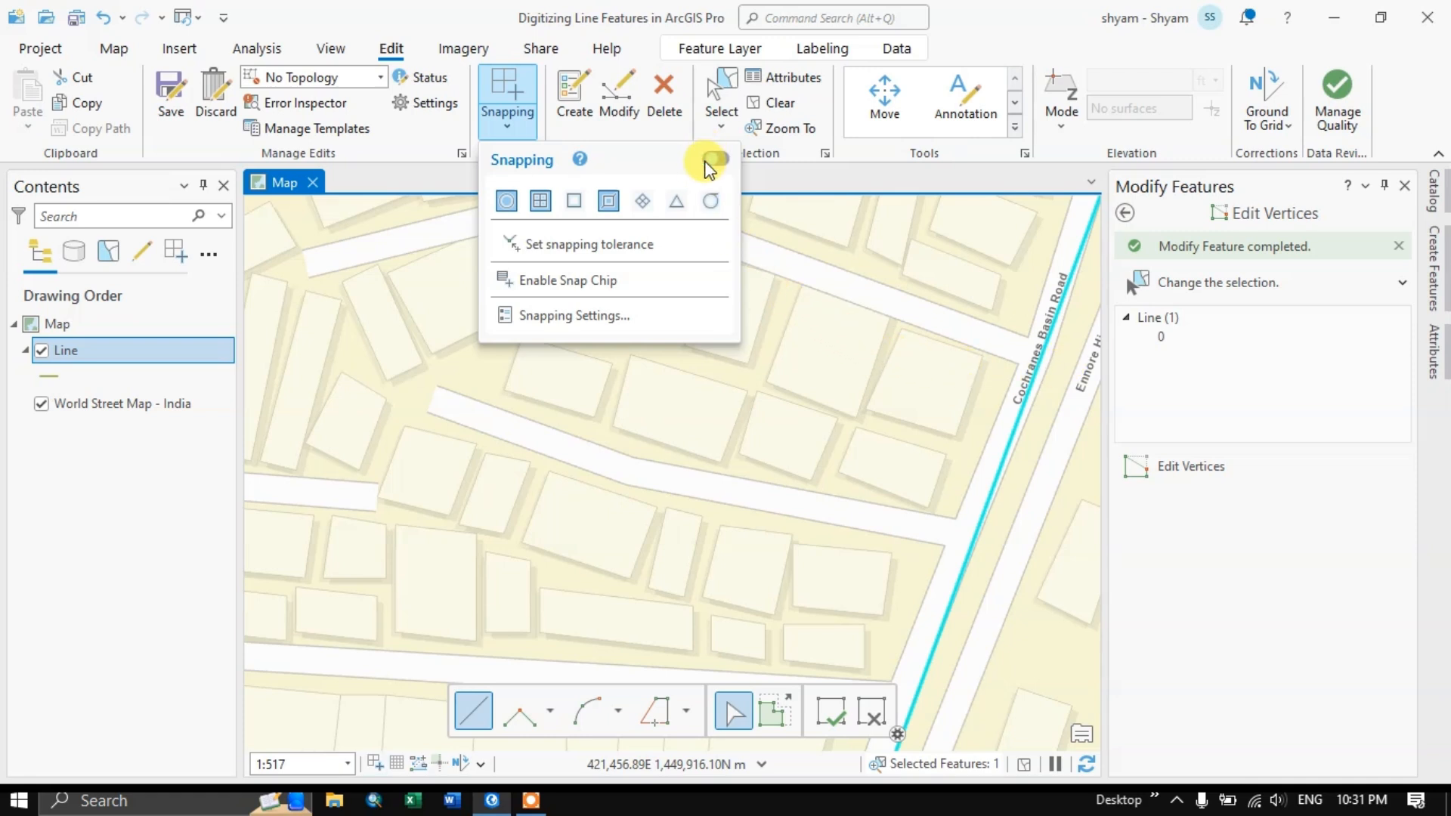
Digitize the northern side street southeast to the Cochranes Basin Road line without snapping, and inspect where its end meets the road line
click(583, 117)
click(1235, 373)
click(620, 203)
click(992, 341)
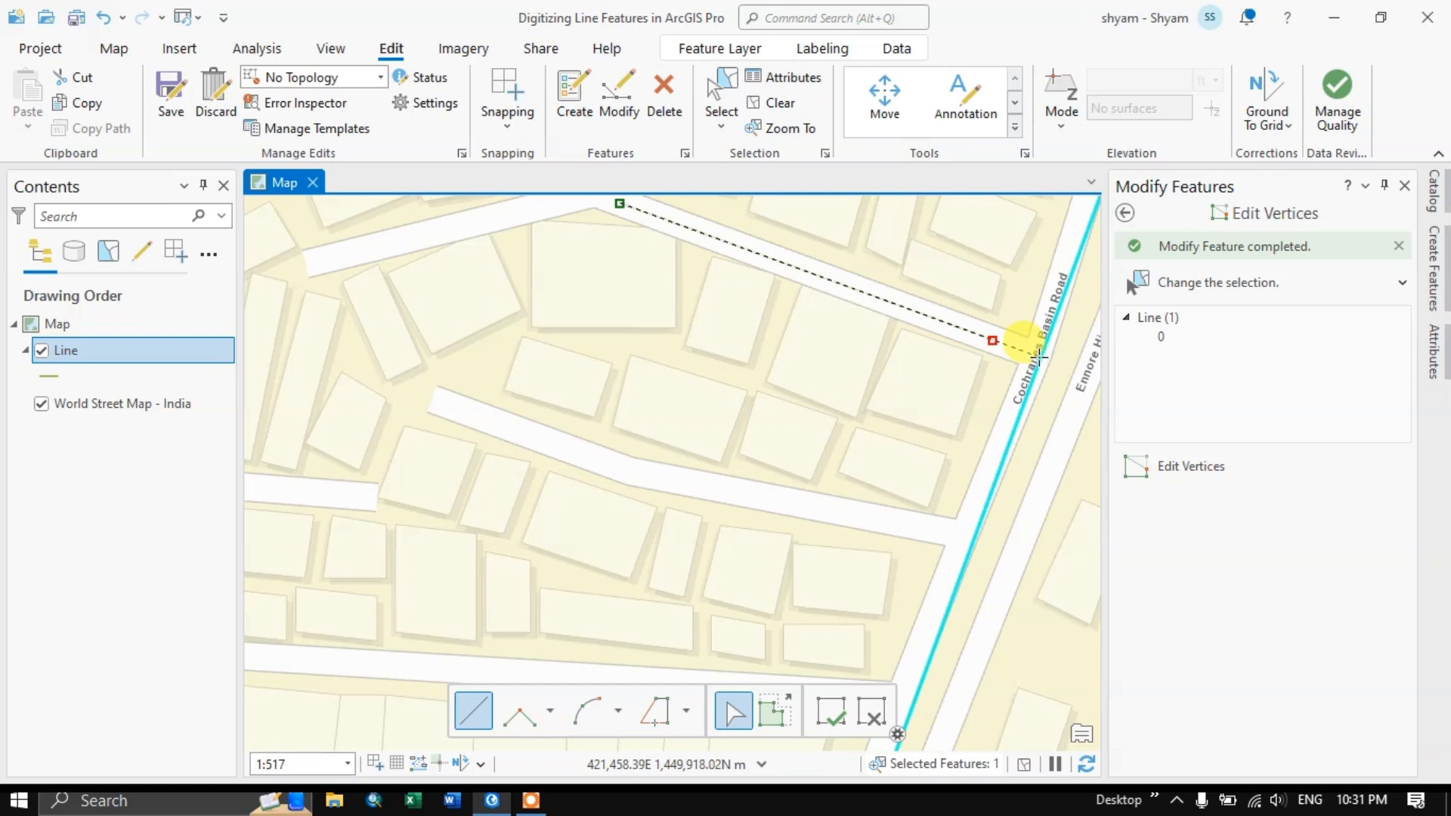
double_click(1031, 355)
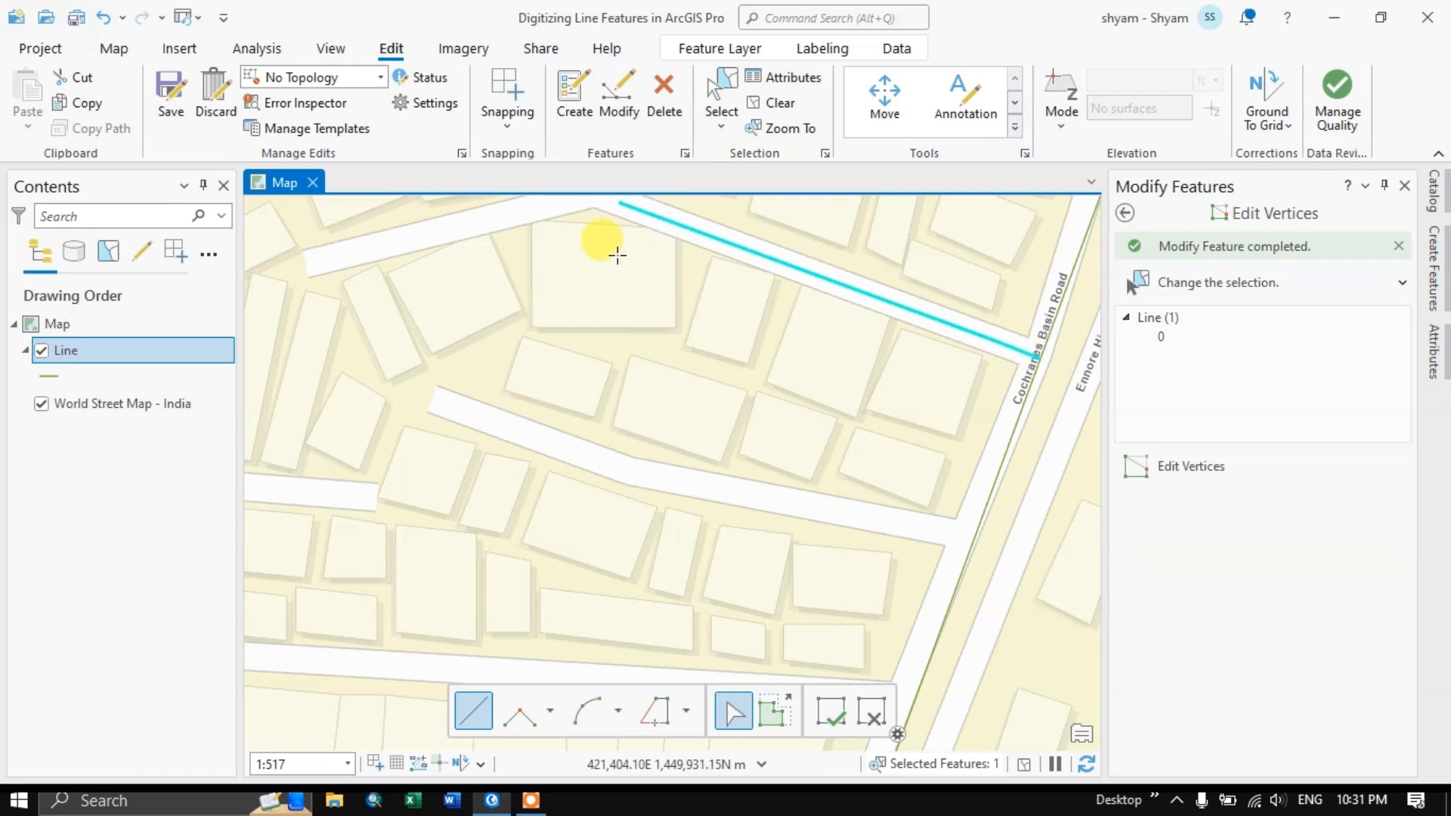
scroll(1050, 368, up, 4)
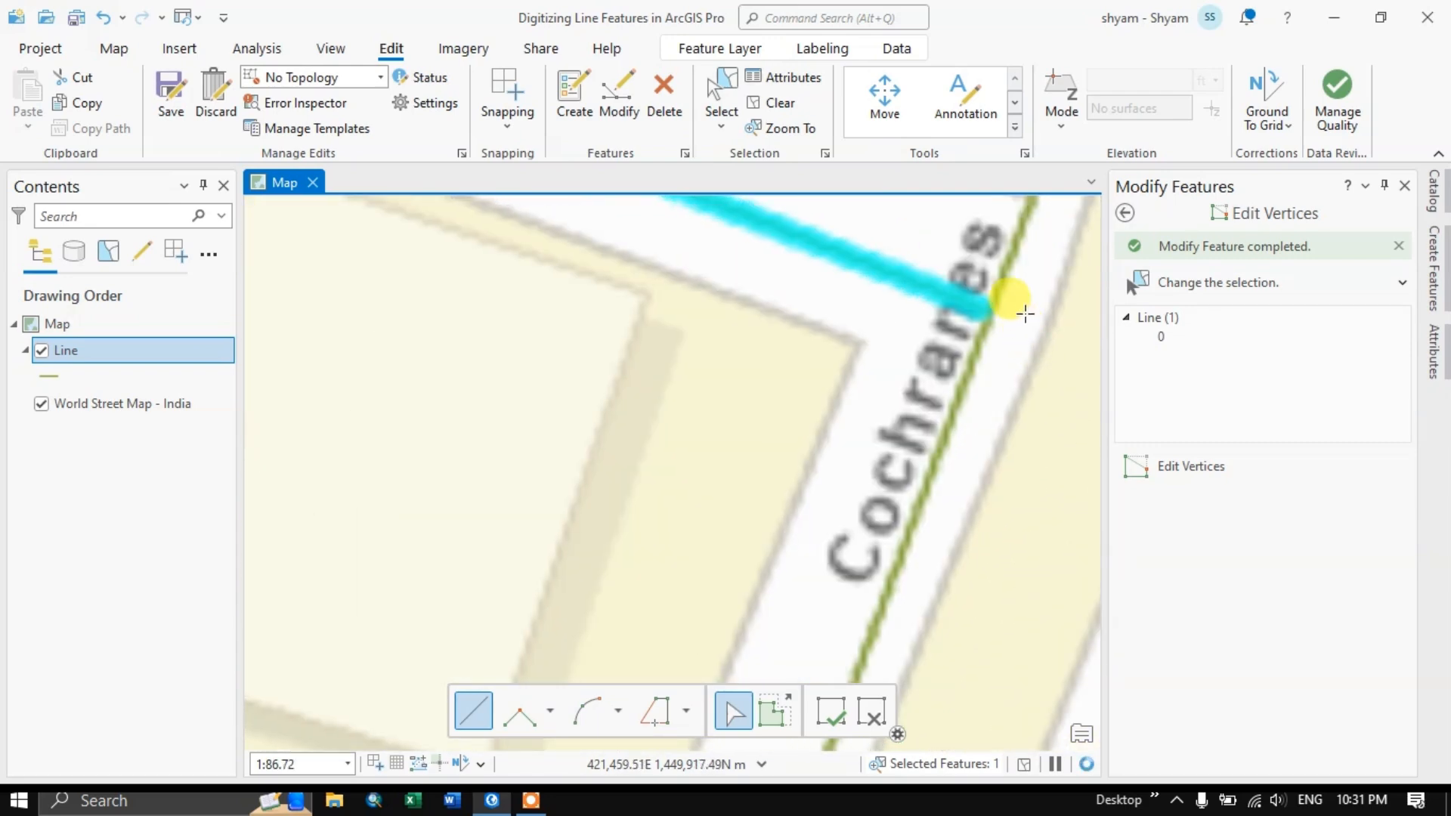
scroll(997, 310, up, 2)
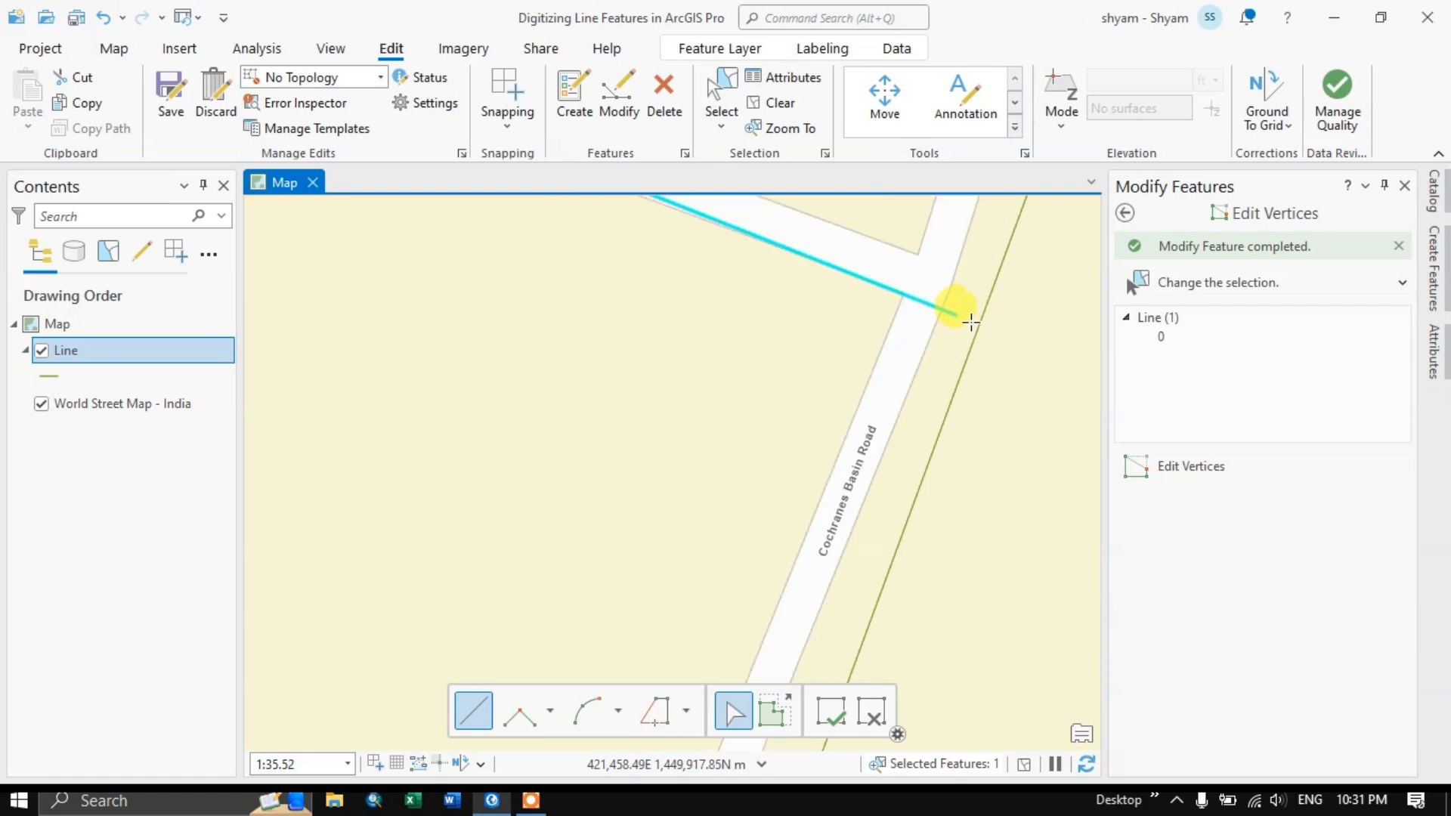
scroll(971, 322, up, 1)
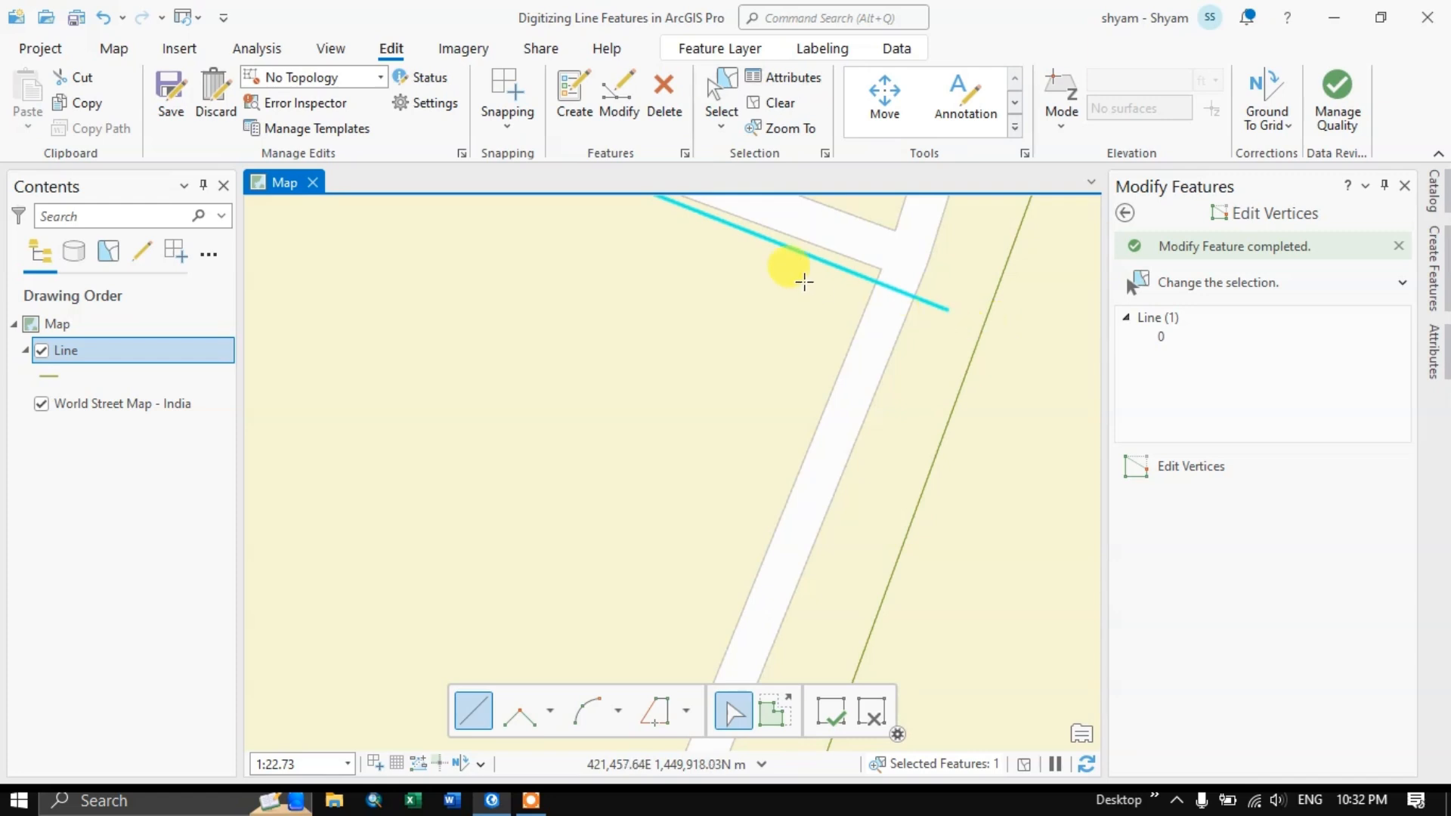
Turn snapping back on with point, end and edge snapping active
click(580, 112)
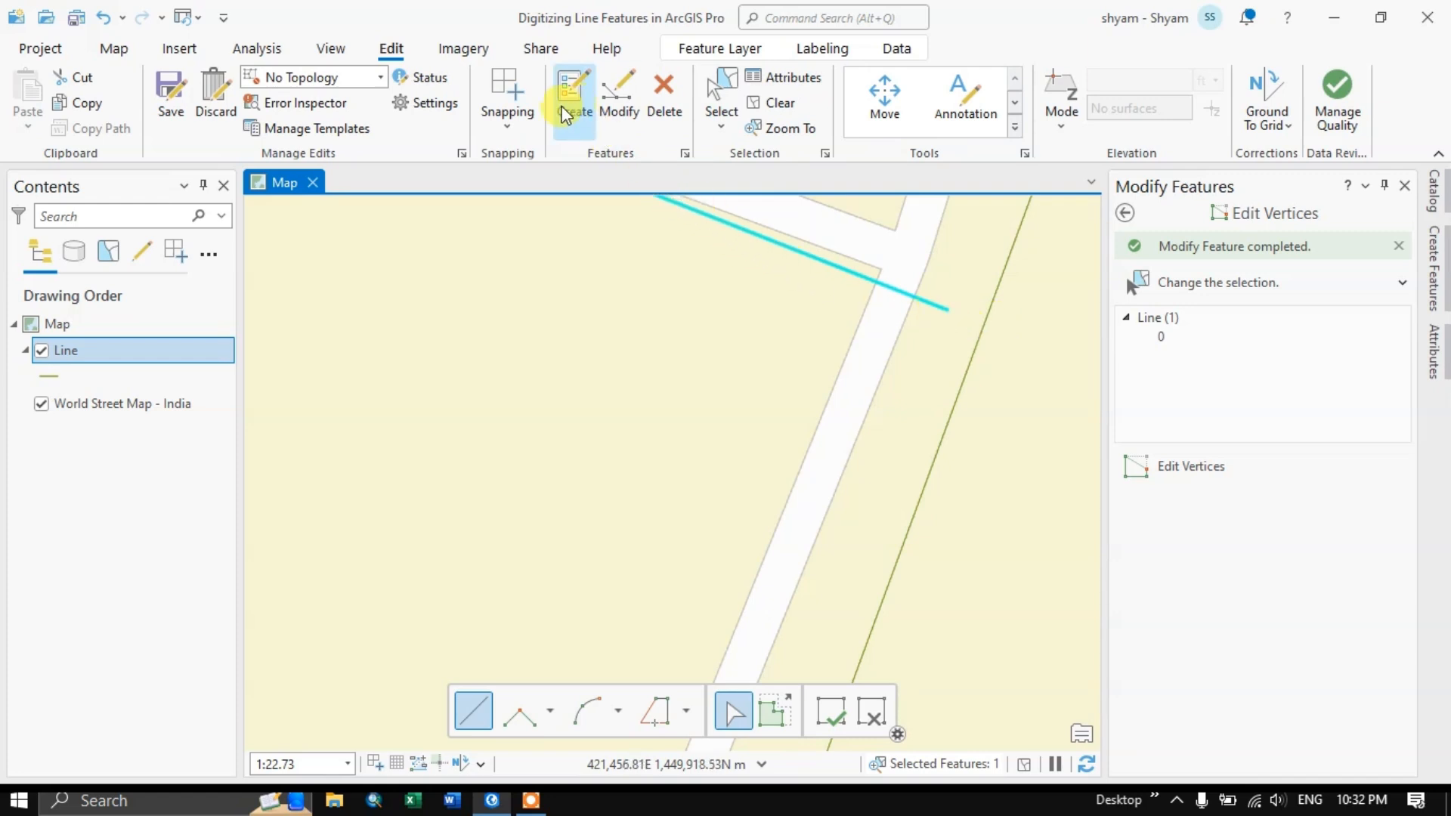
click(507, 133)
click(715, 161)
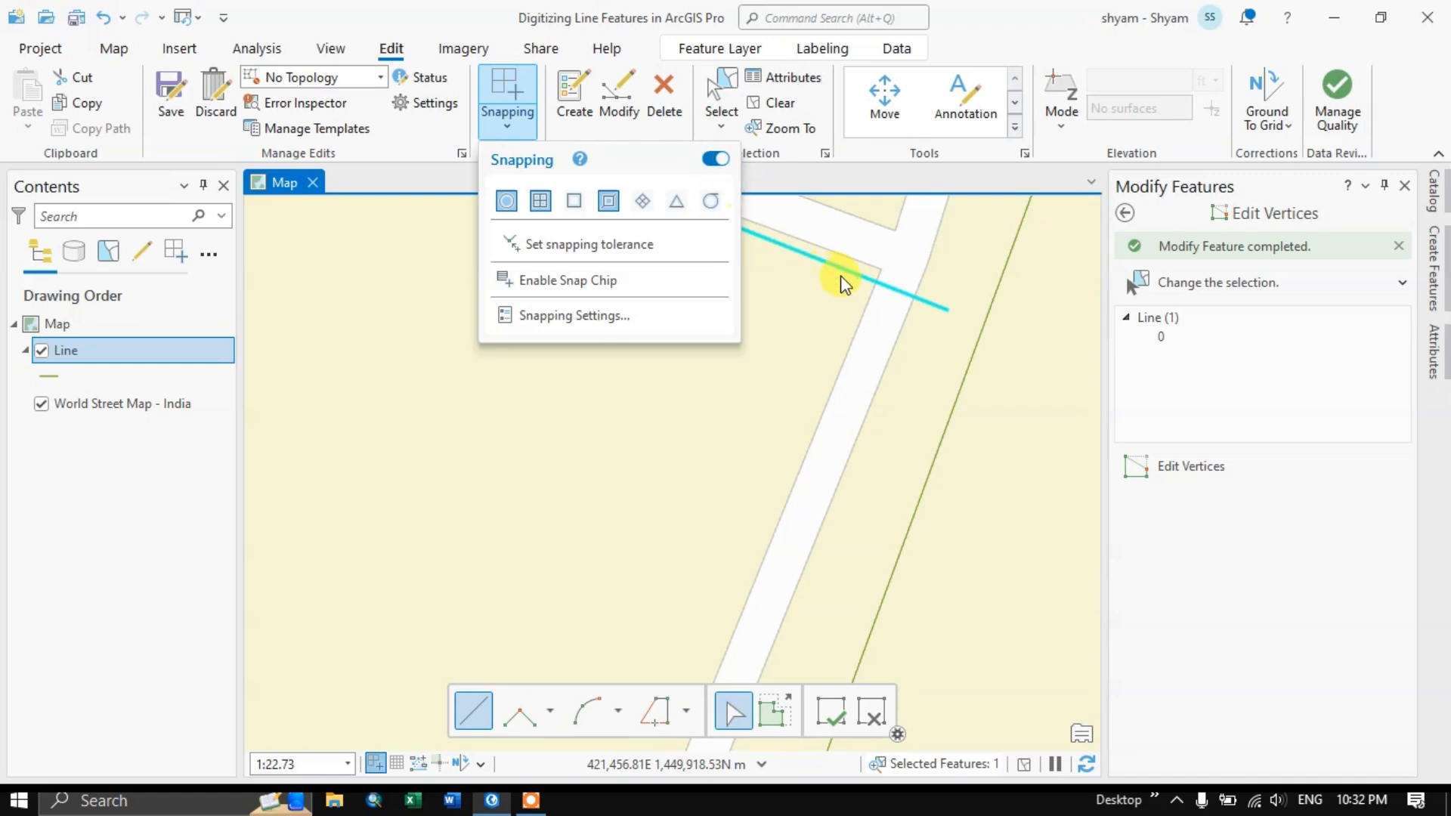
scroll(874, 236, down, 3)
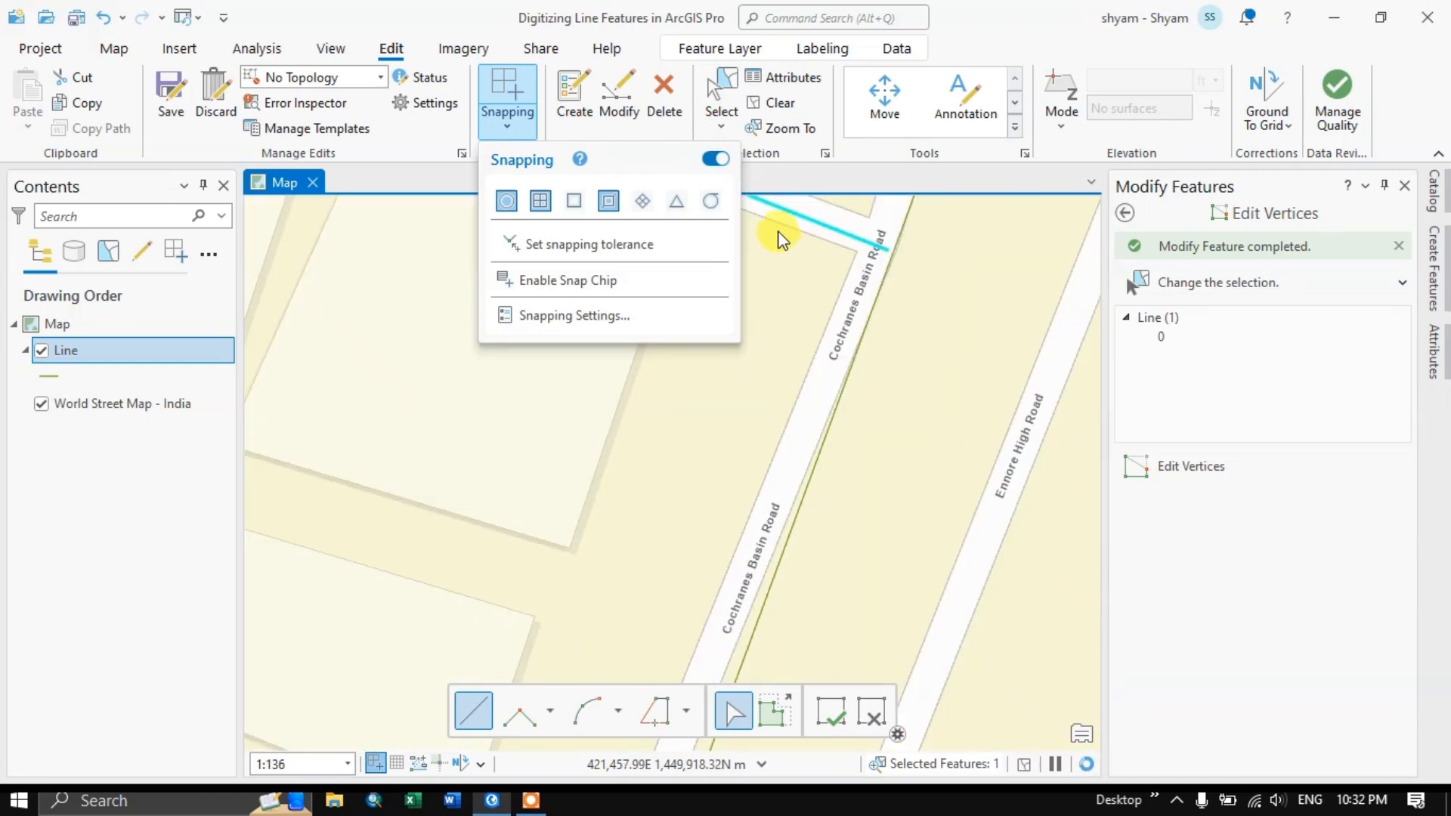
click(1003, 28)
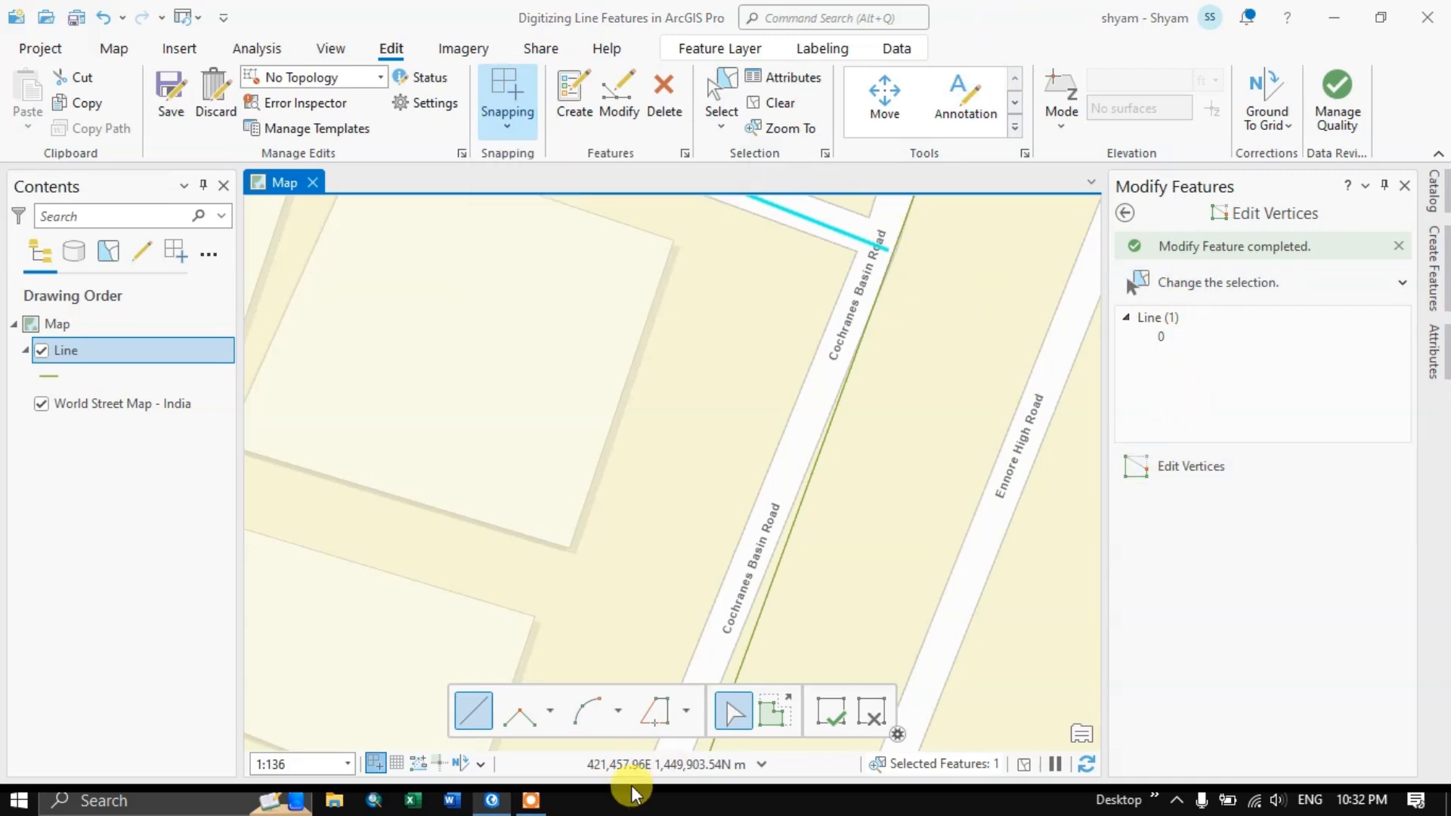
Digitize the next side street to the south through its bend, ending it snapped to the Cochranes Basin Road line
click(468, 717)
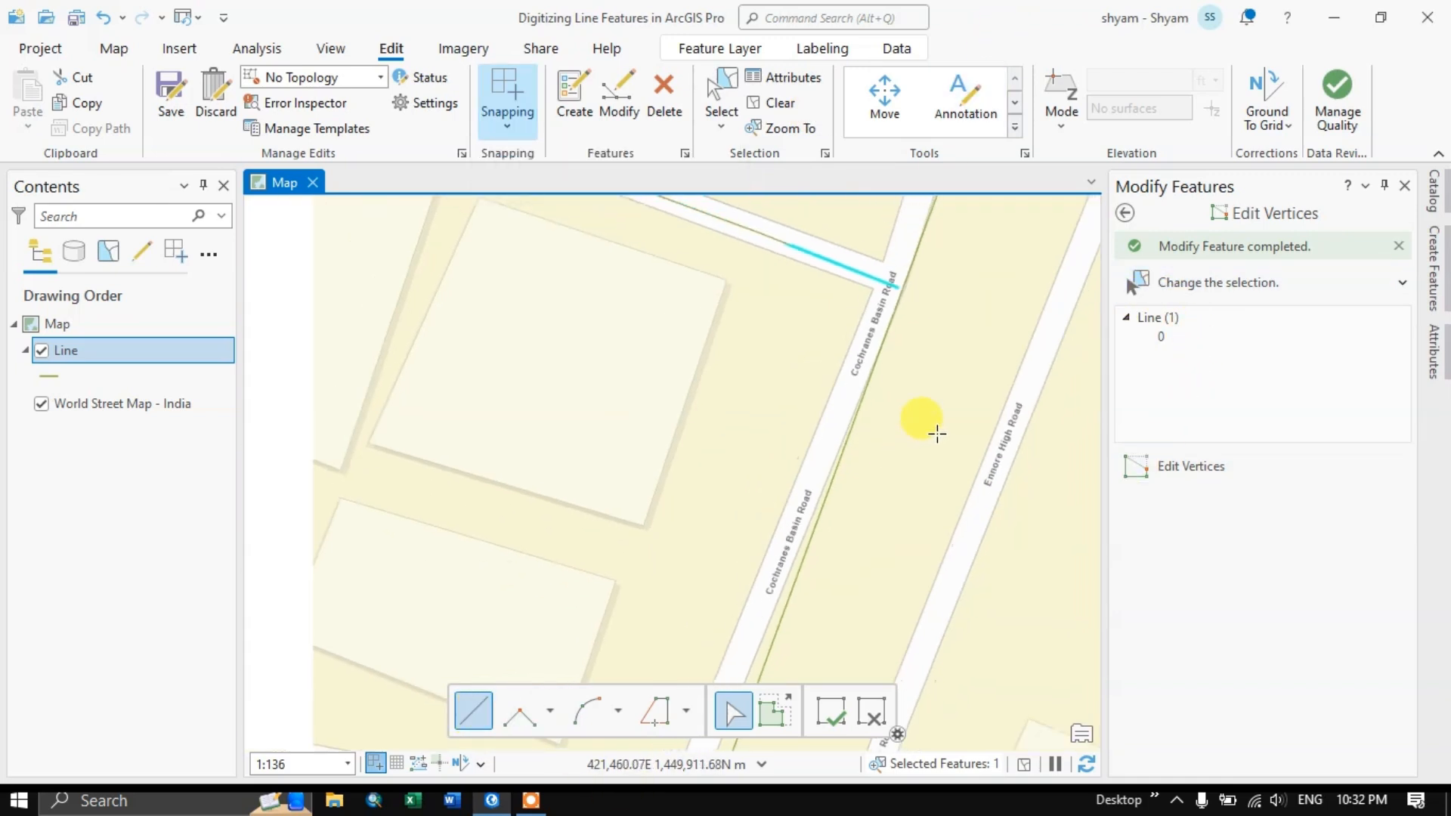
scroll(923, 424, down, 4)
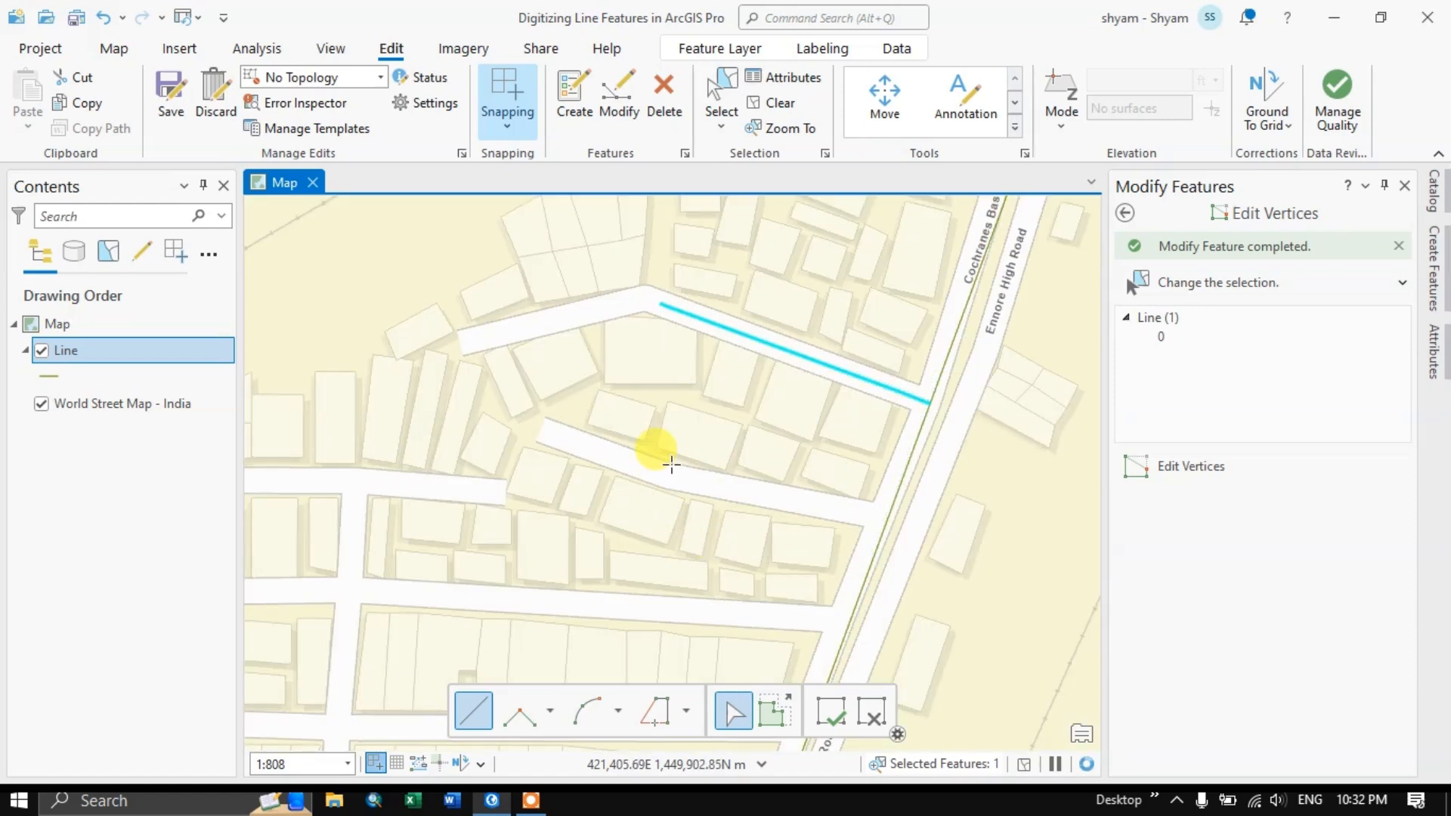
click(545, 429)
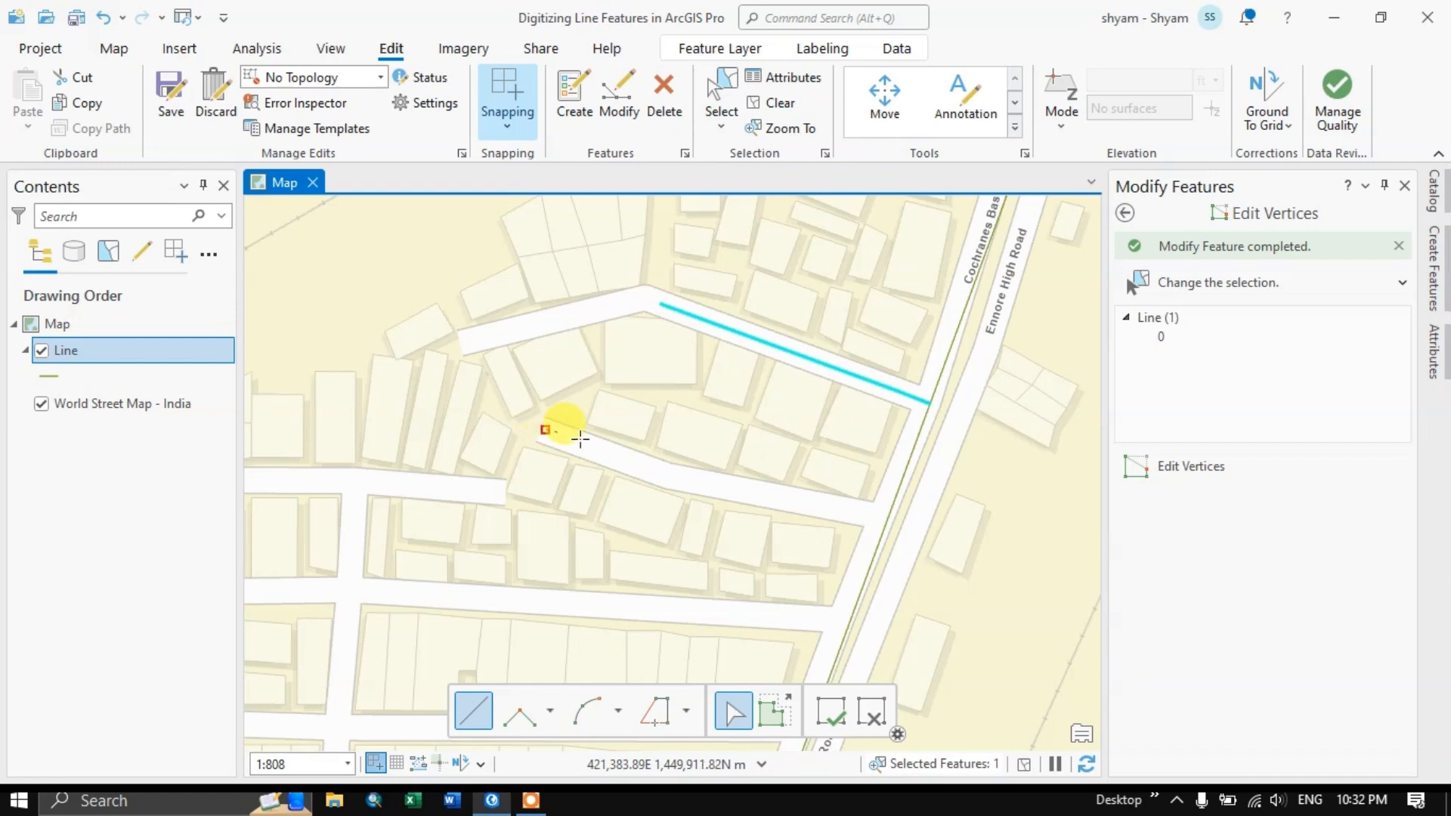
click(661, 474)
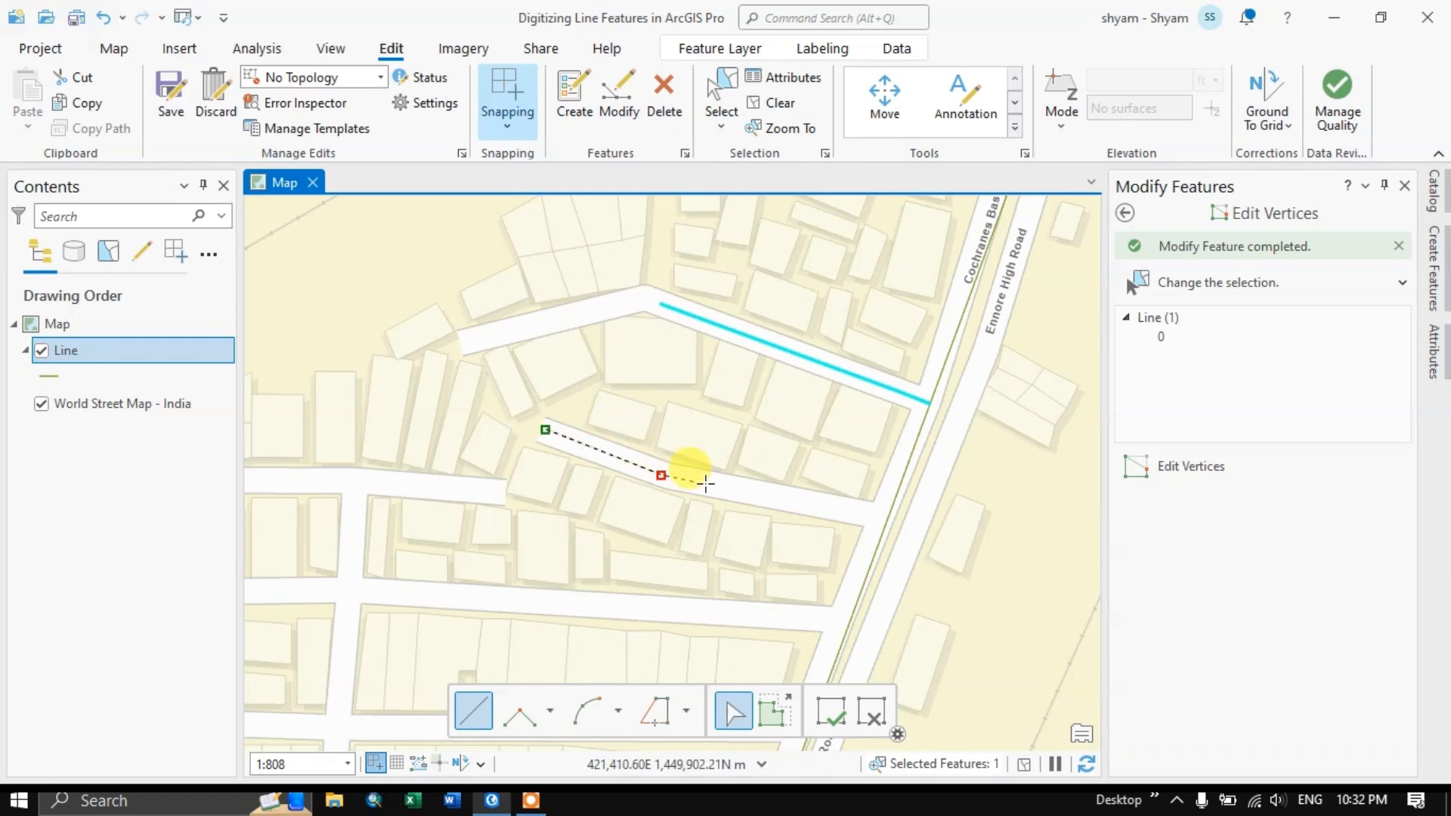
click(882, 518)
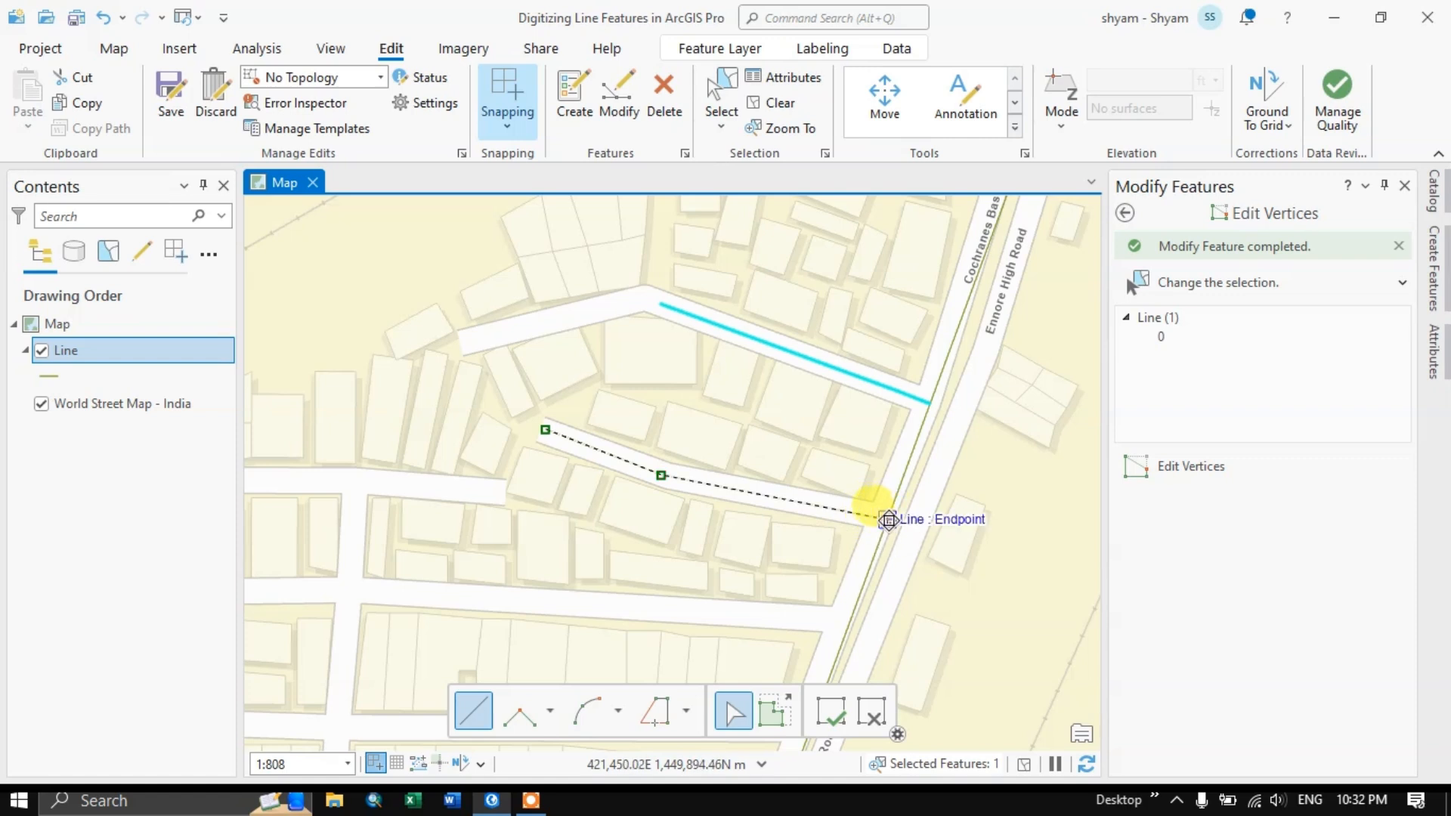
double_click(888, 520)
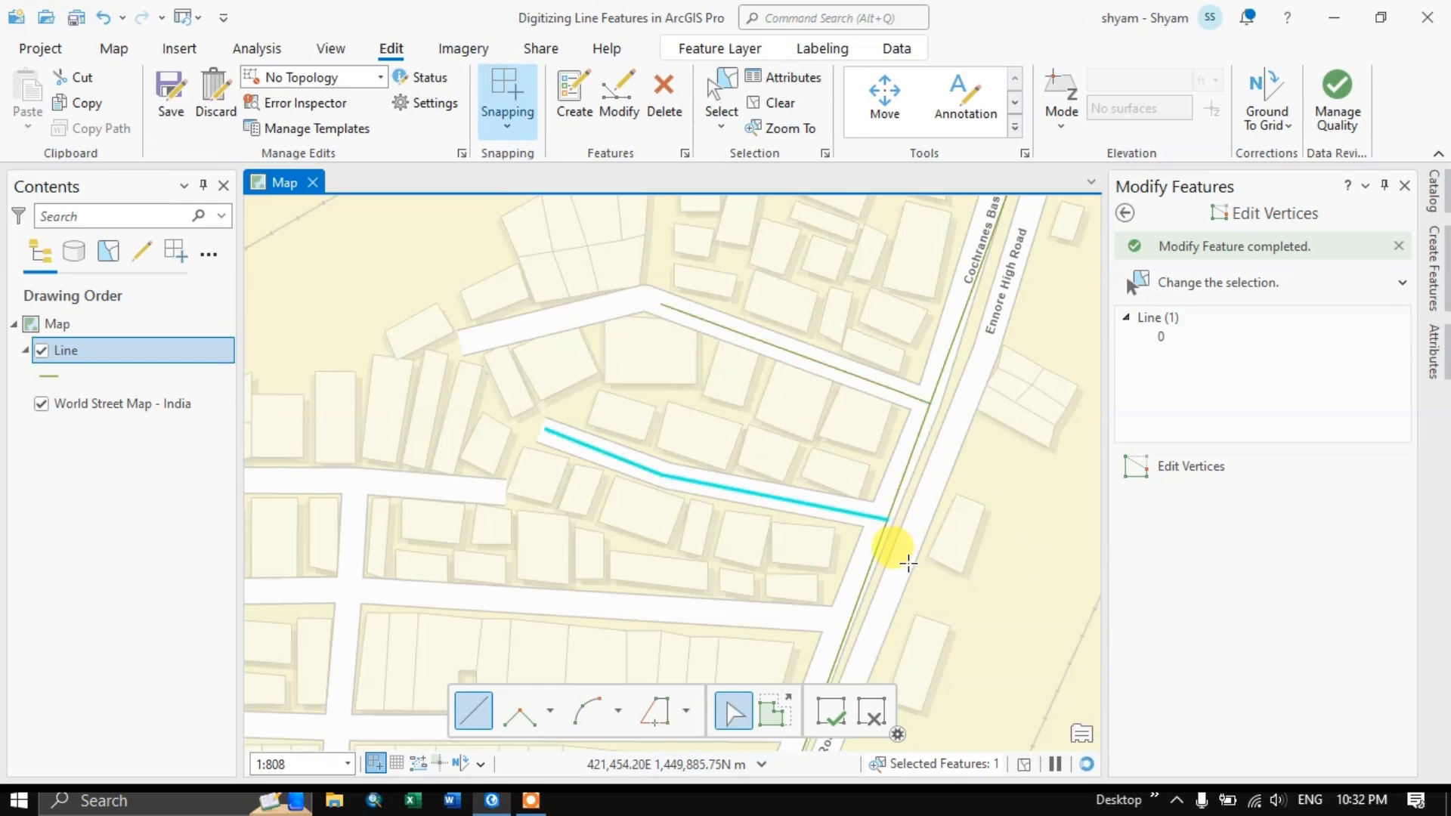
Examine at very large scale whether the second side street's end connects to the road line, and compare both side streets
scroll(890, 521, up, 5)
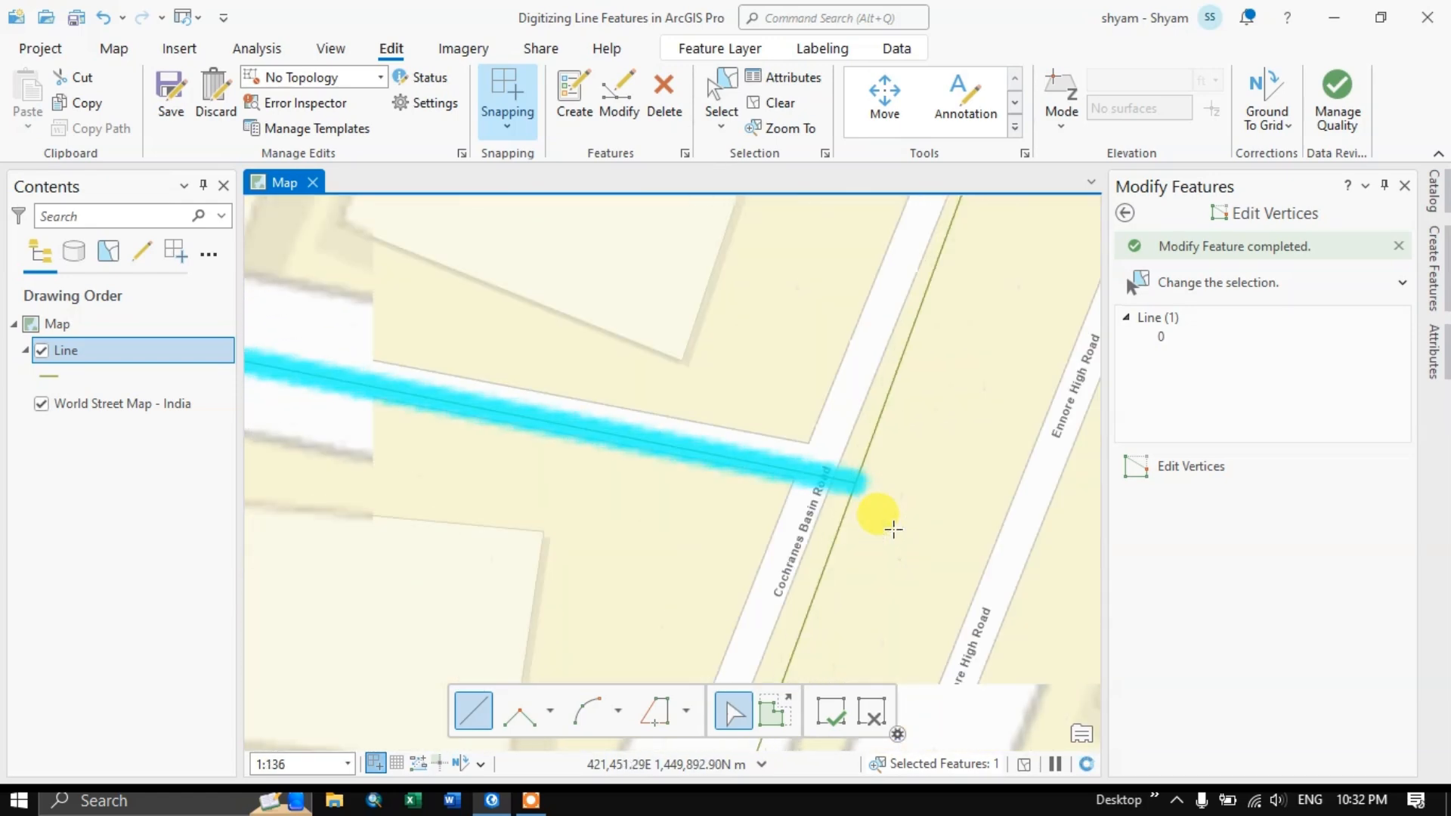
scroll(880, 502, up, 3)
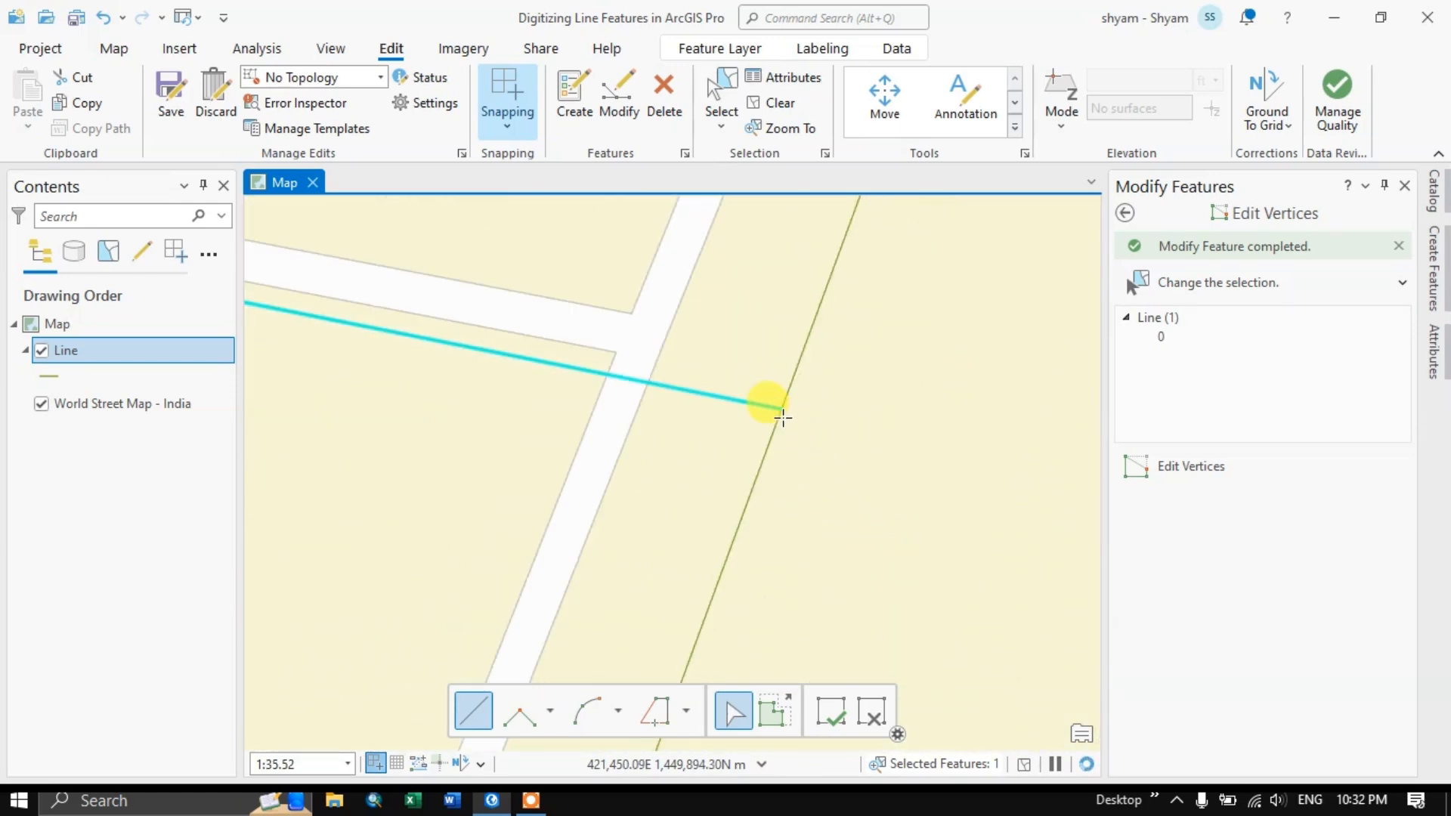
scroll(781, 412, up, 8)
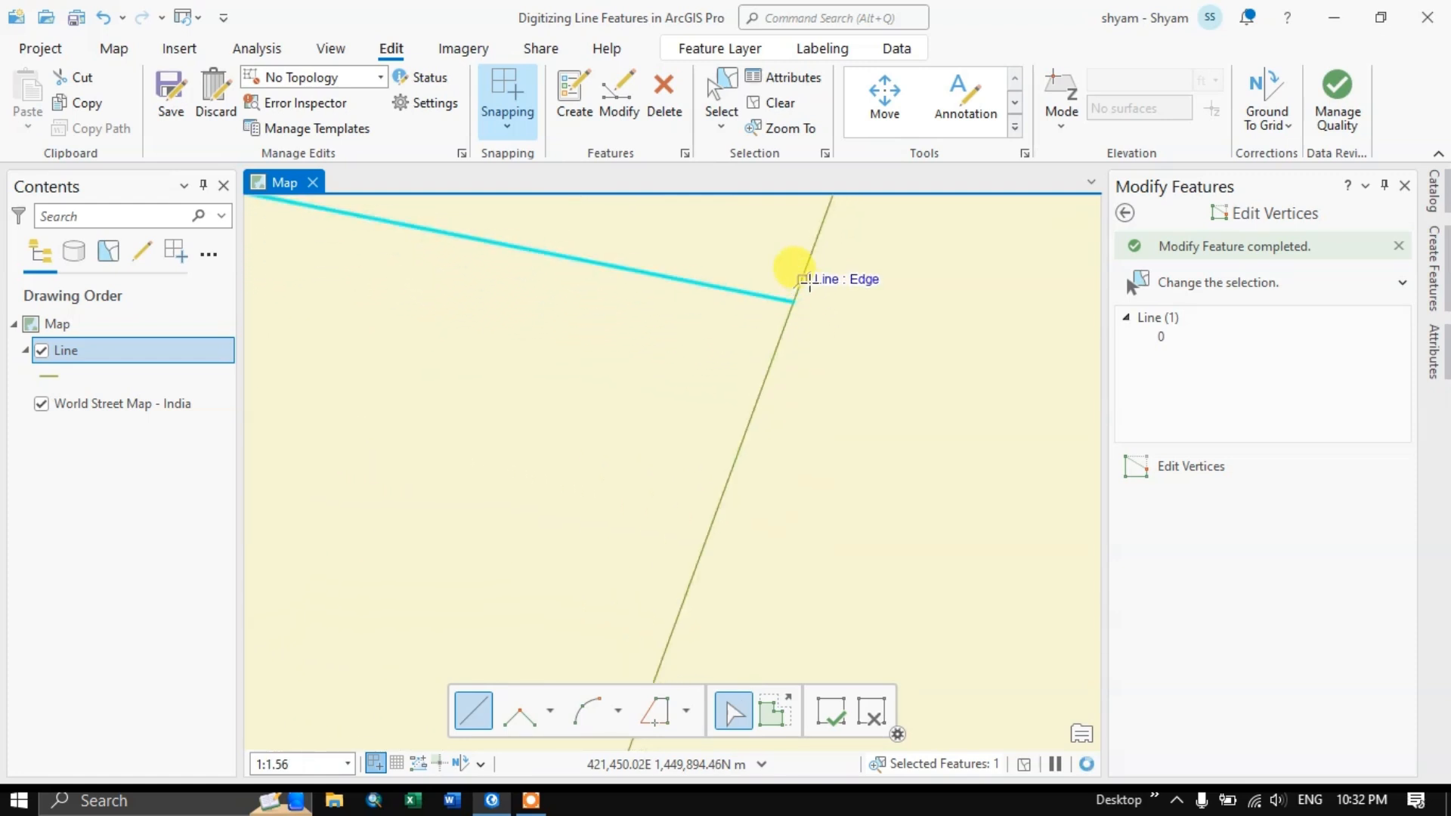
scroll(802, 311, up, 3)
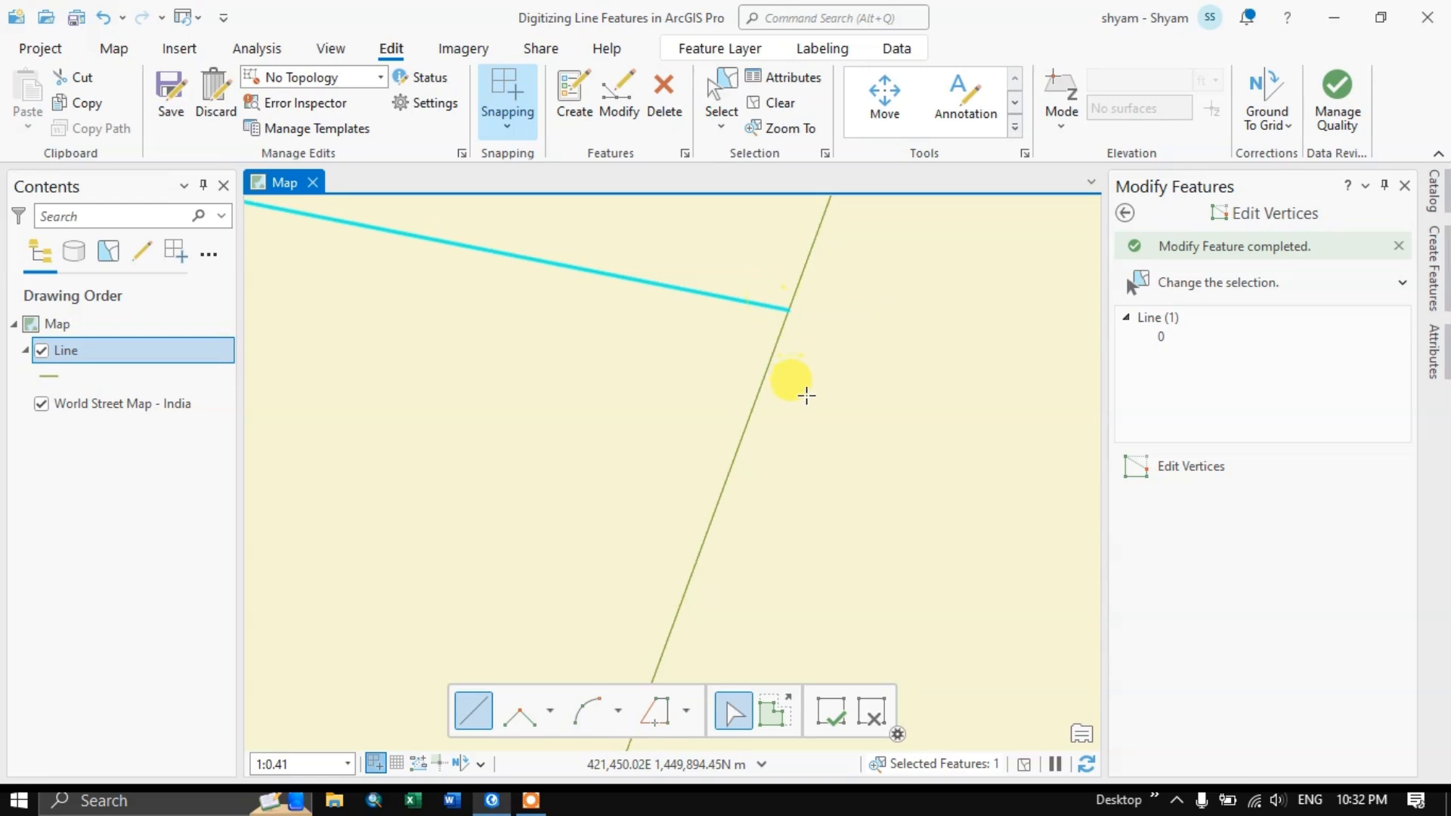
scroll(802, 416, down, 6)
scroll(806, 419, down, 9)
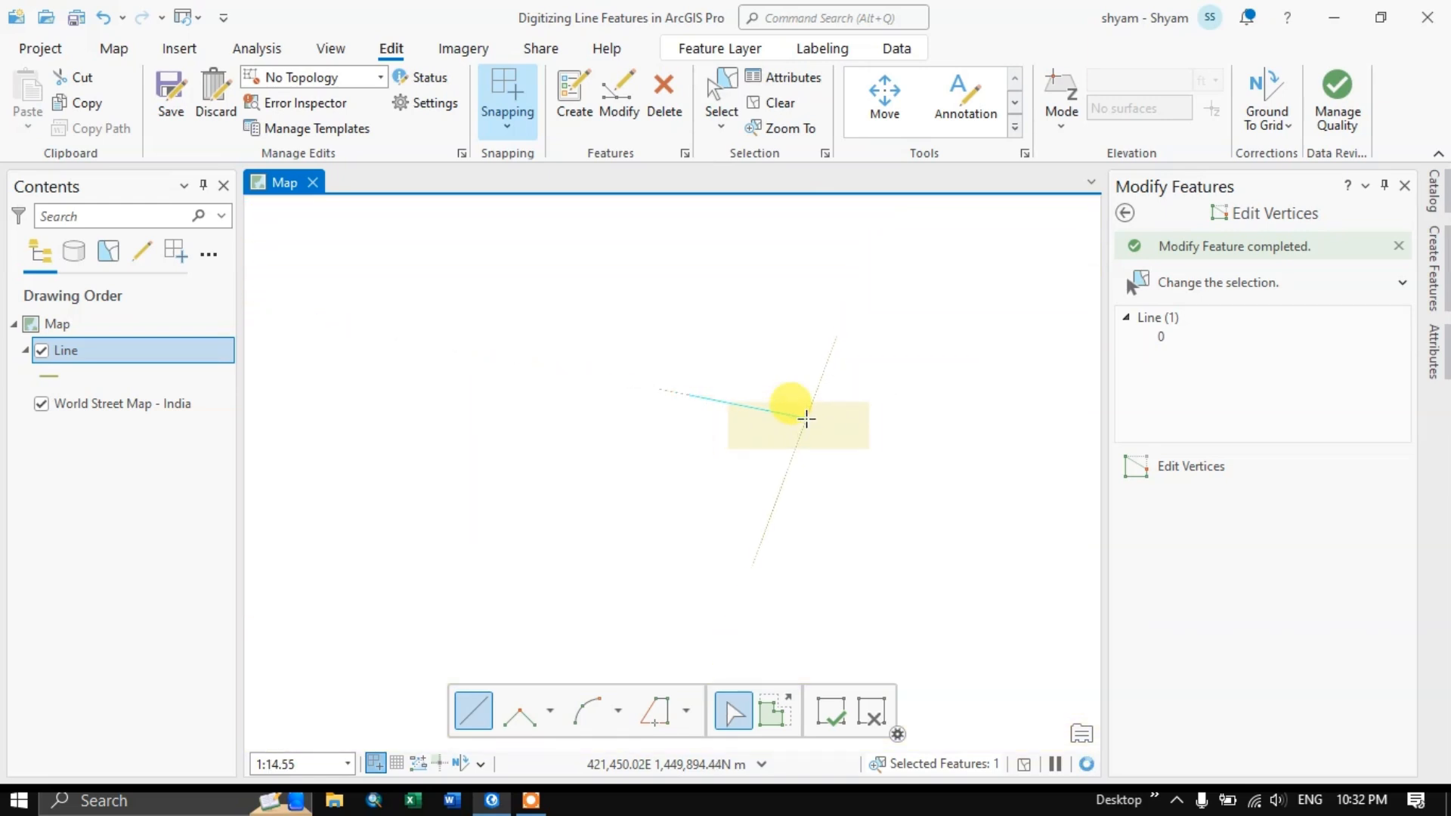
scroll(806, 419, down, 3)
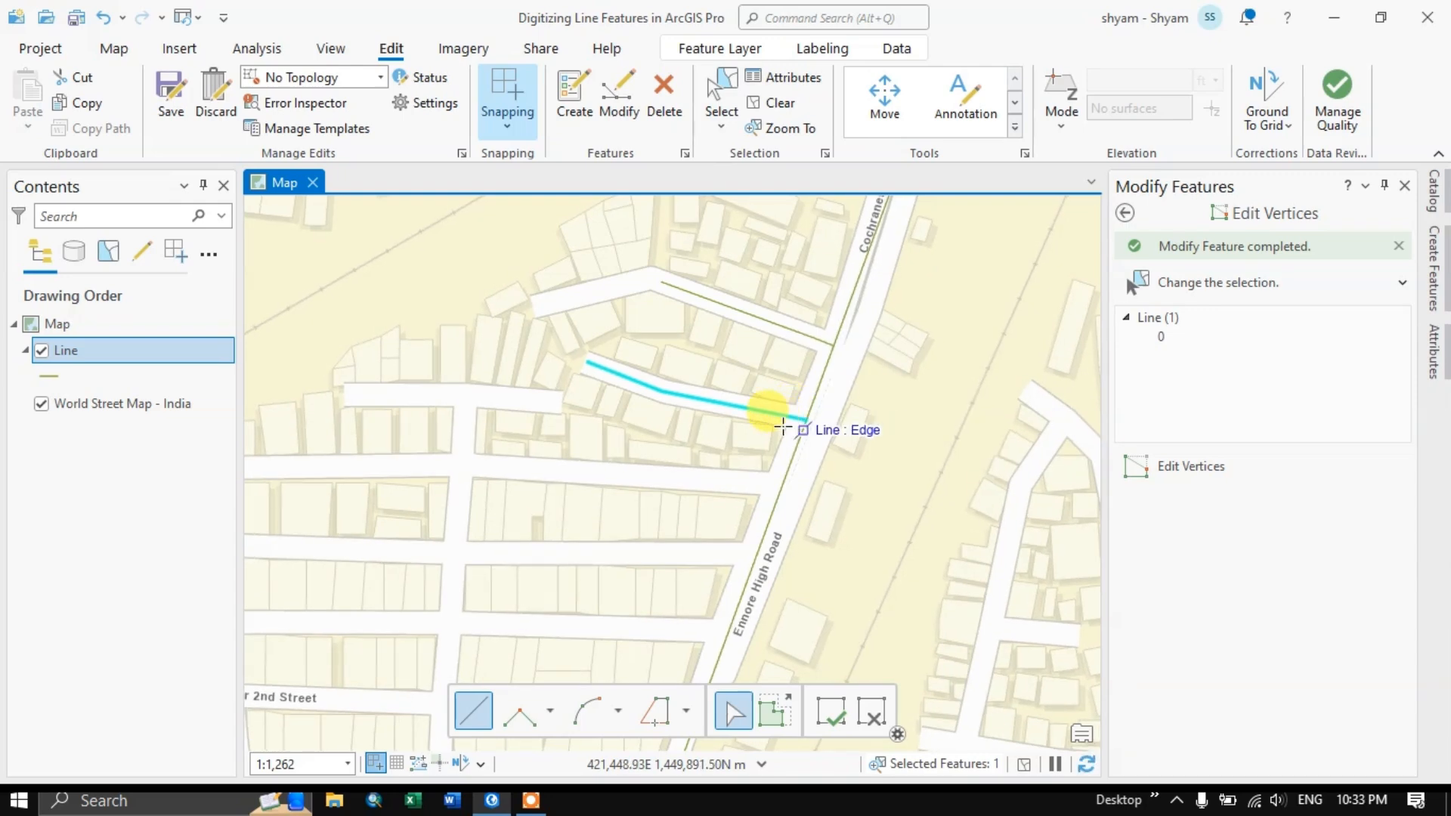
scroll(785, 427, down, 2)
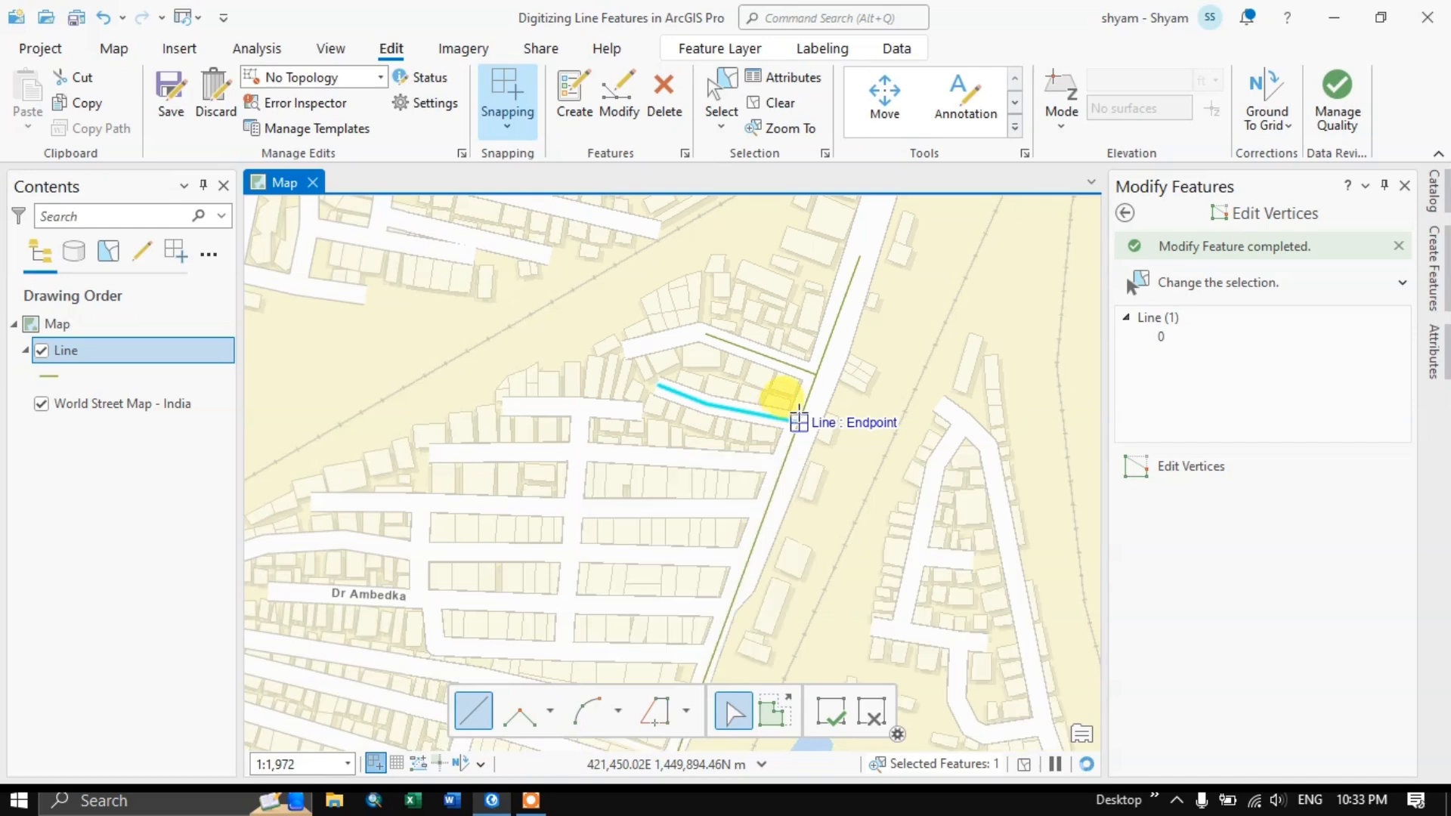
Review the two digitized side streets at their junctions with the Cochranes Basin Road line and save the edits
scroll(785, 418, up, 4)
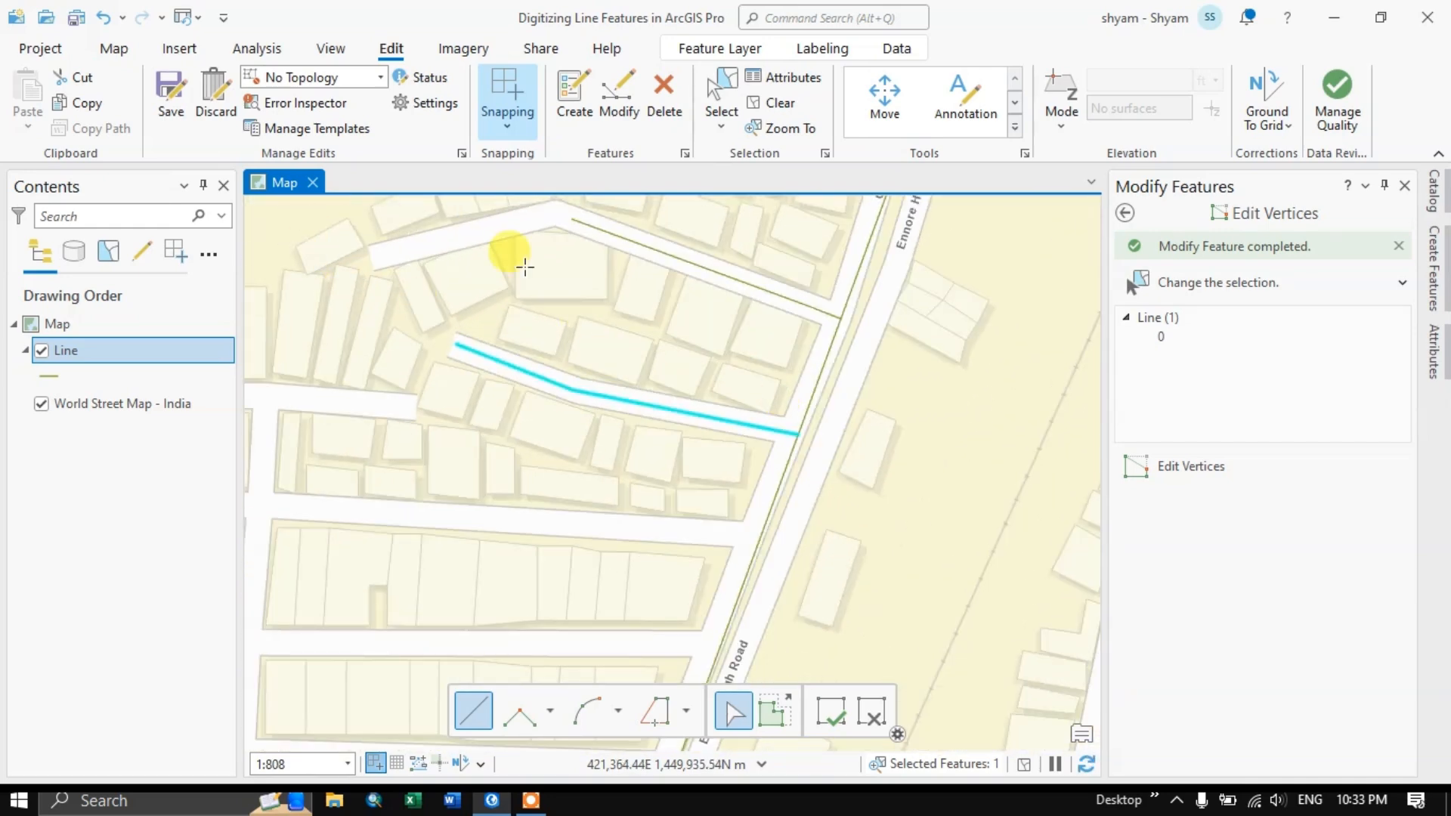
scroll(913, 399, down, 2)
scroll(915, 403, down, 4)
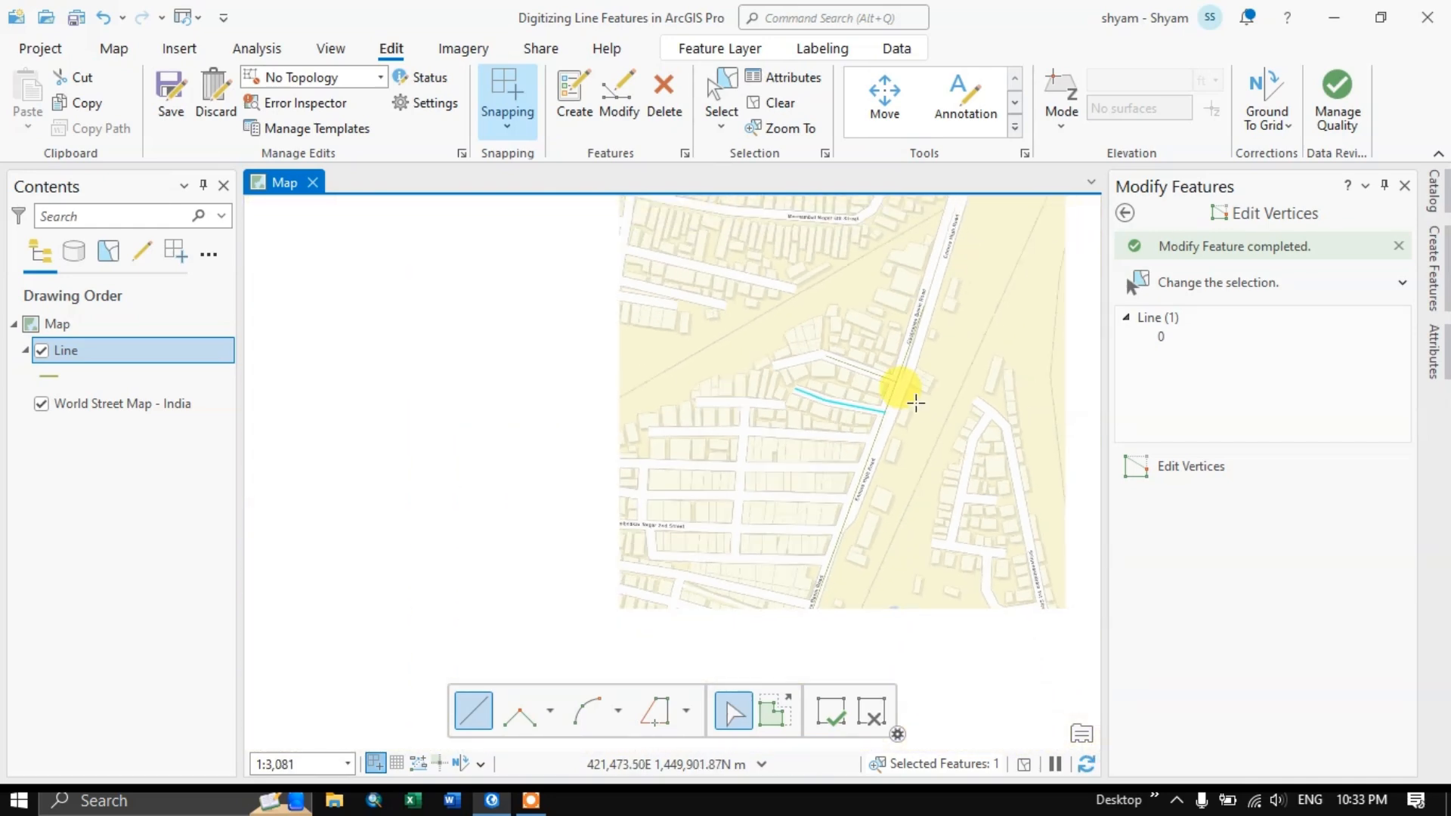
click(173, 98)
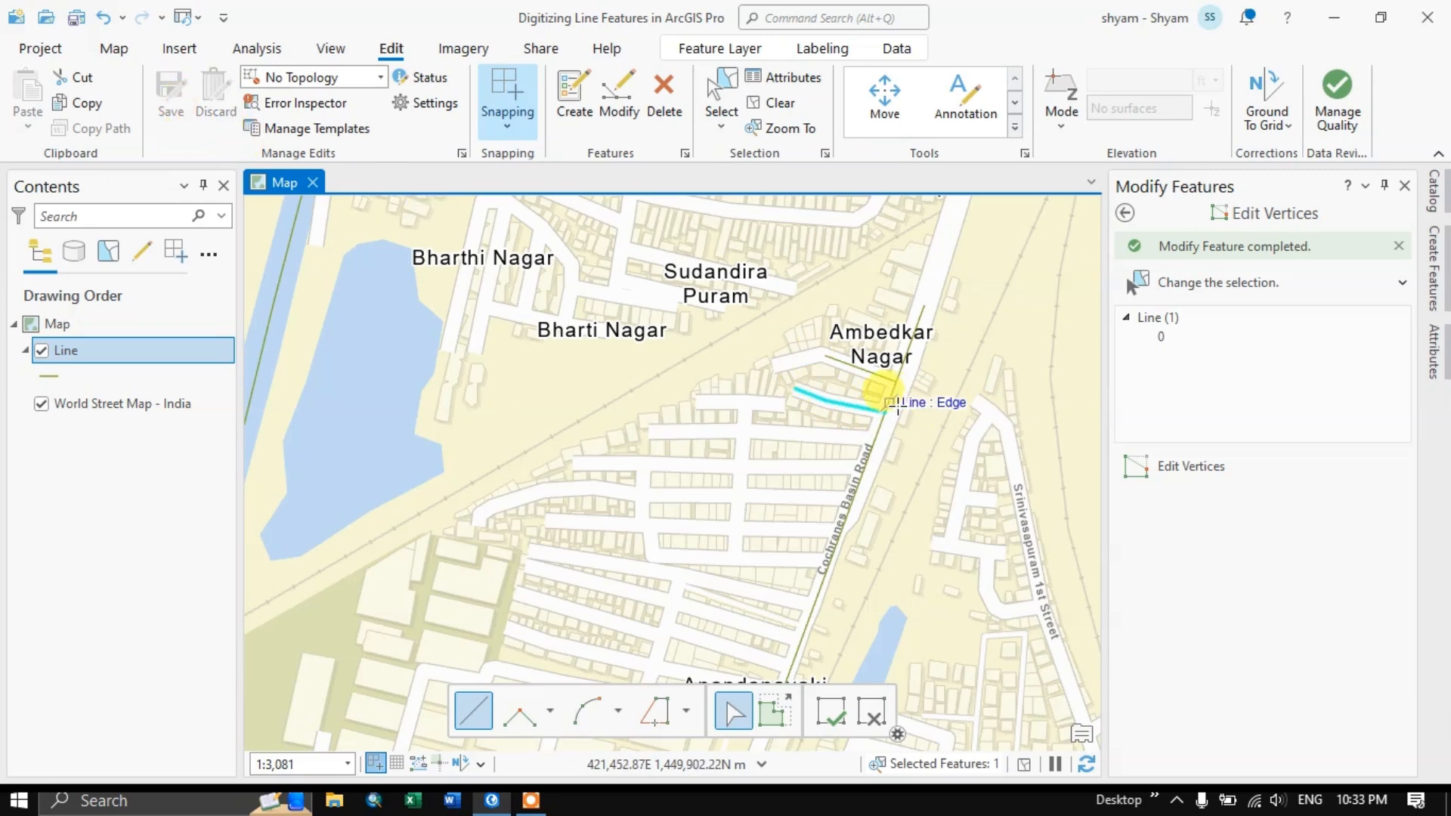
Move the northern side street line southeast along its own direction until its end snaps to the Cochranes Basin Road line, and save the edits
scroll(852, 389, up, 6)
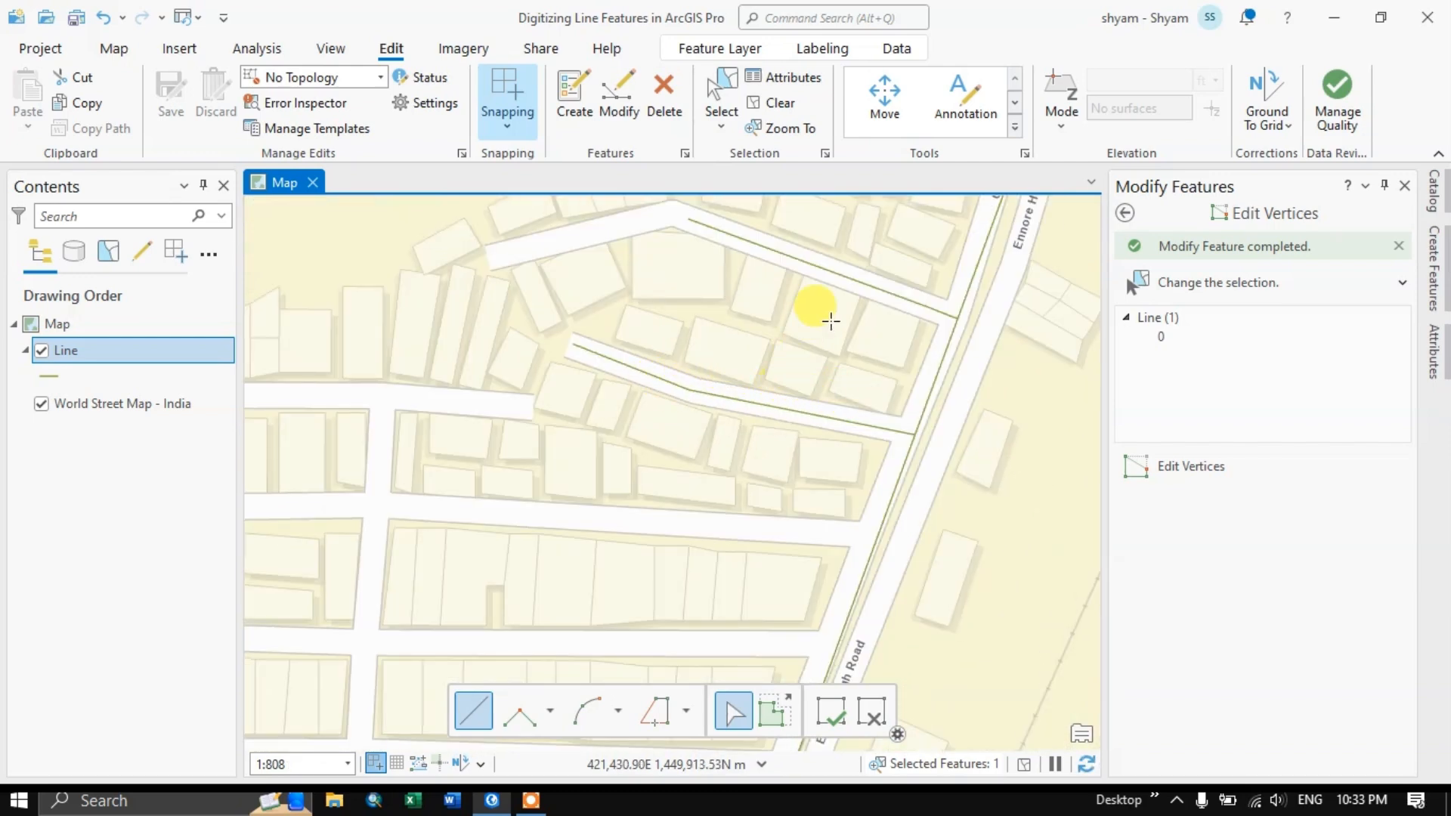
scroll(926, 293, up, 4)
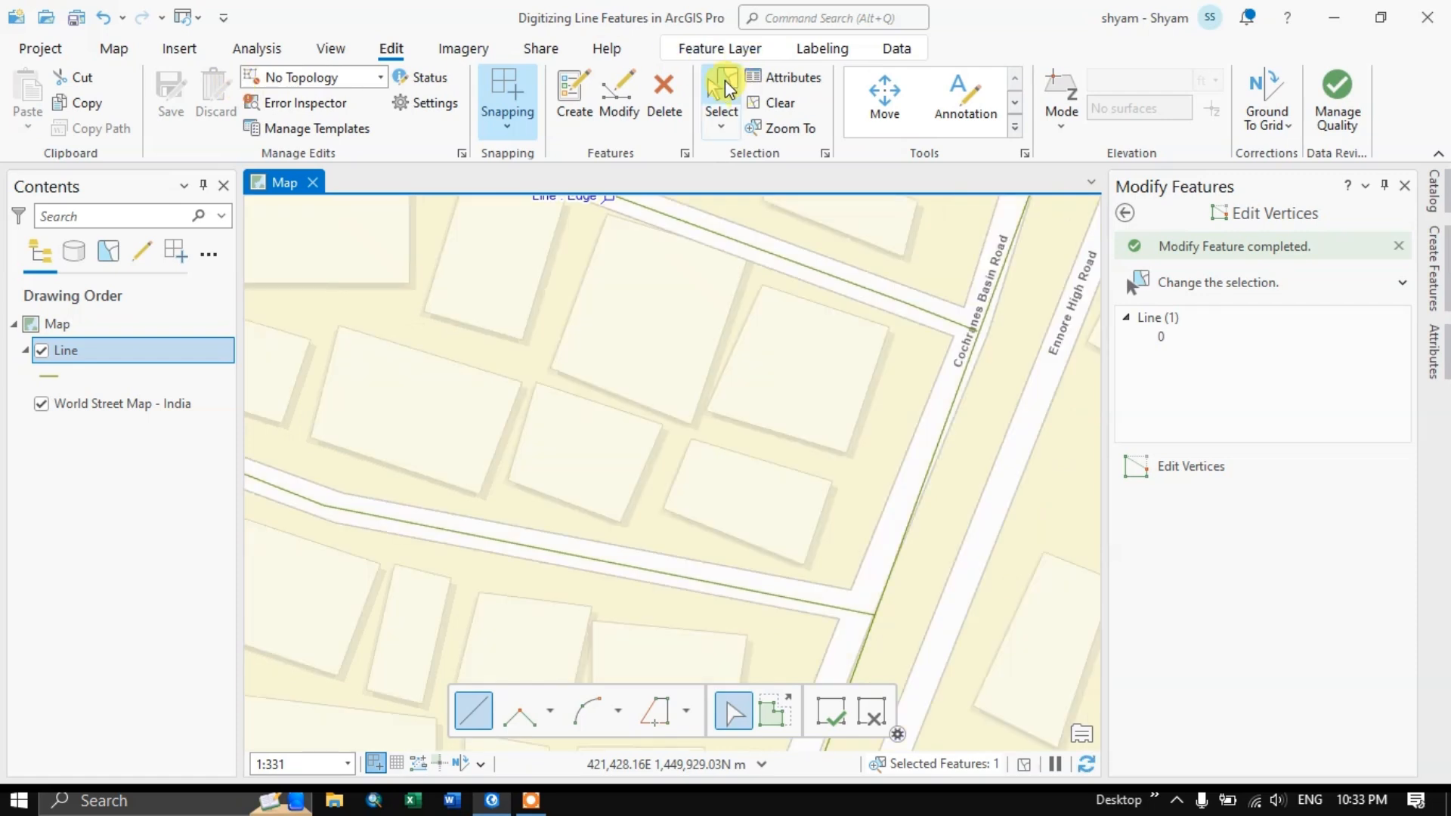
click(727, 90)
click(912, 308)
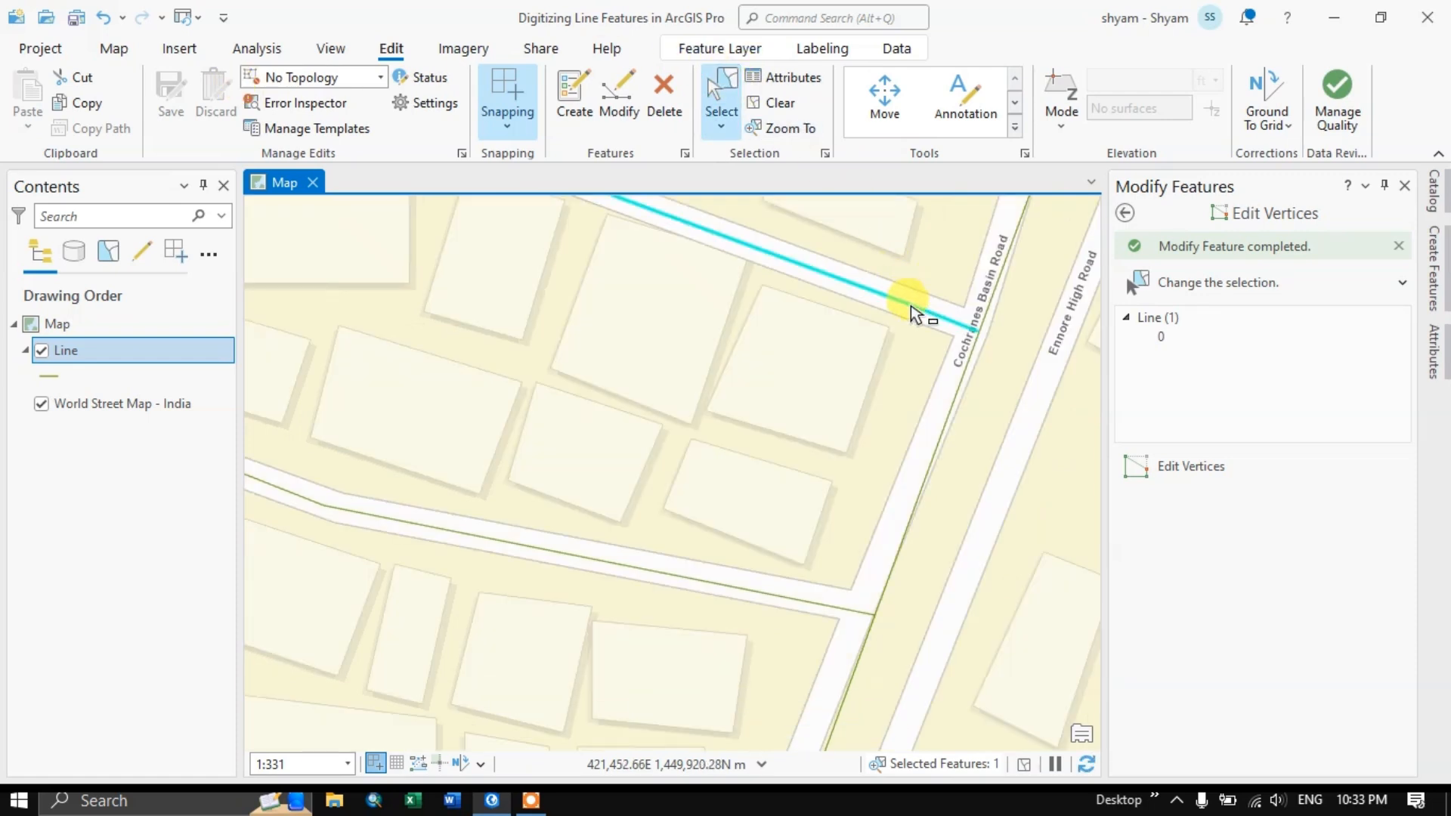
scroll(989, 340, up, 12)
scroll(981, 309, up, 4)
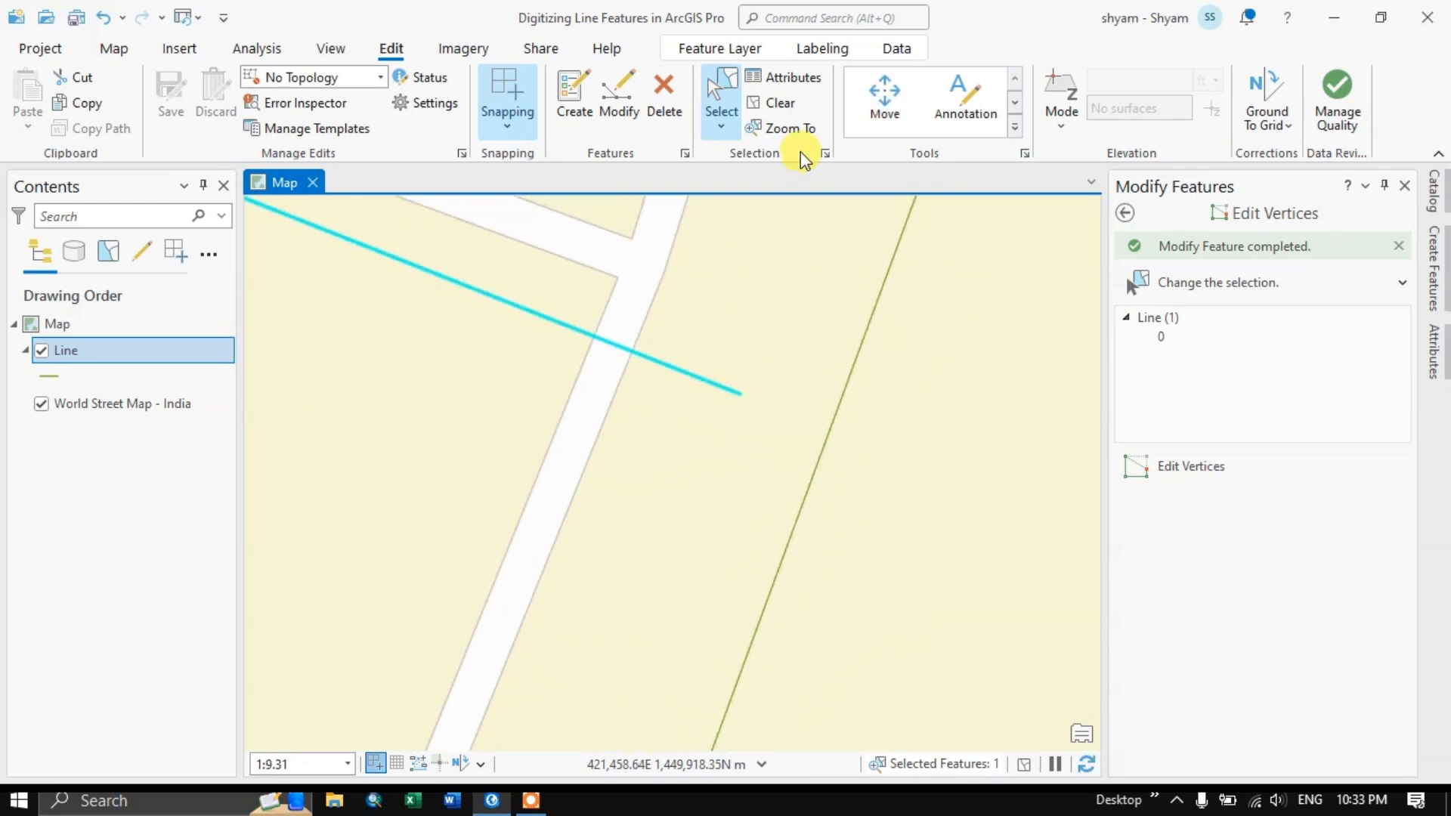
click(622, 114)
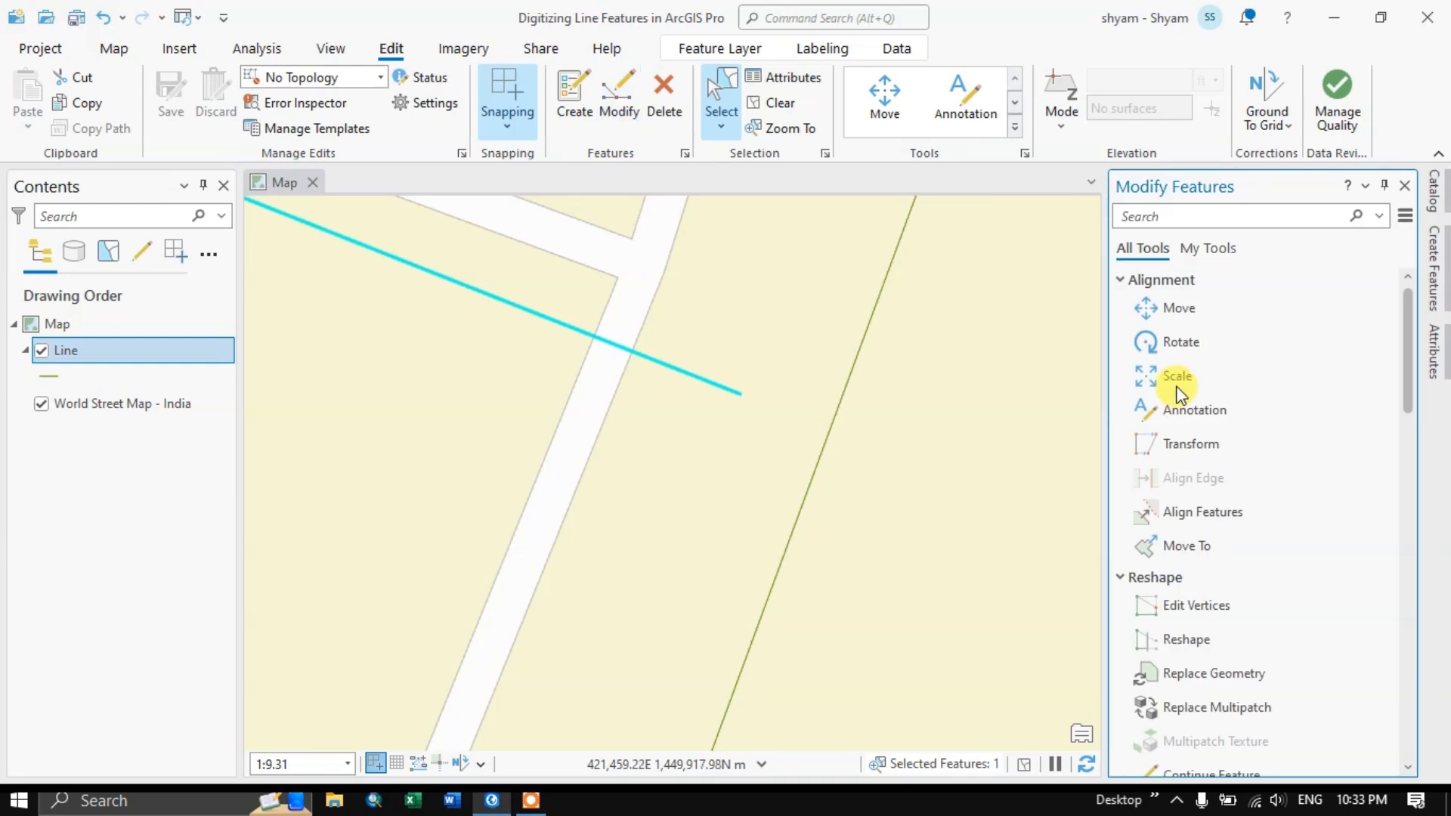
click(1149, 308)
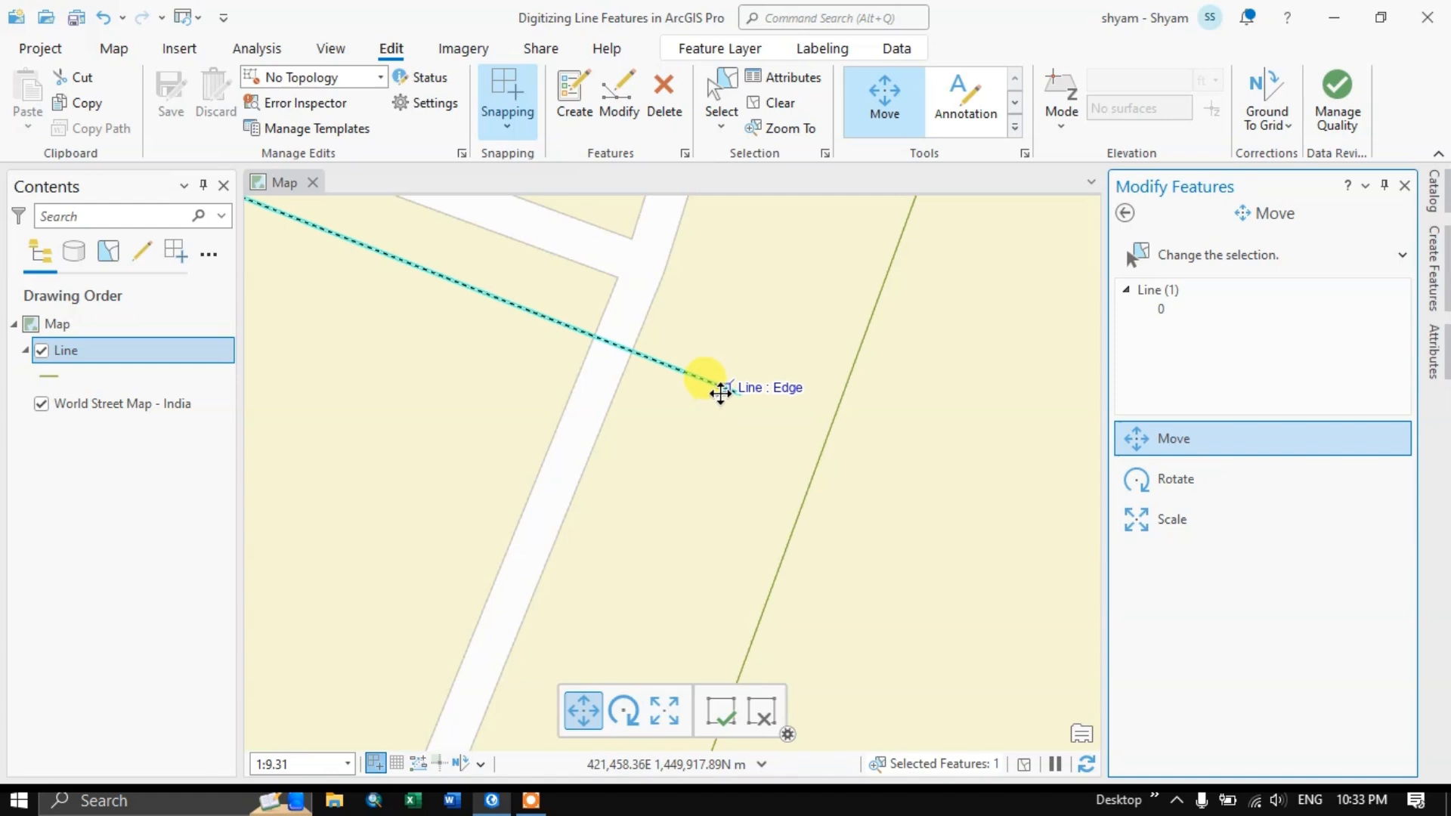
drag(719, 392, 875, 430)
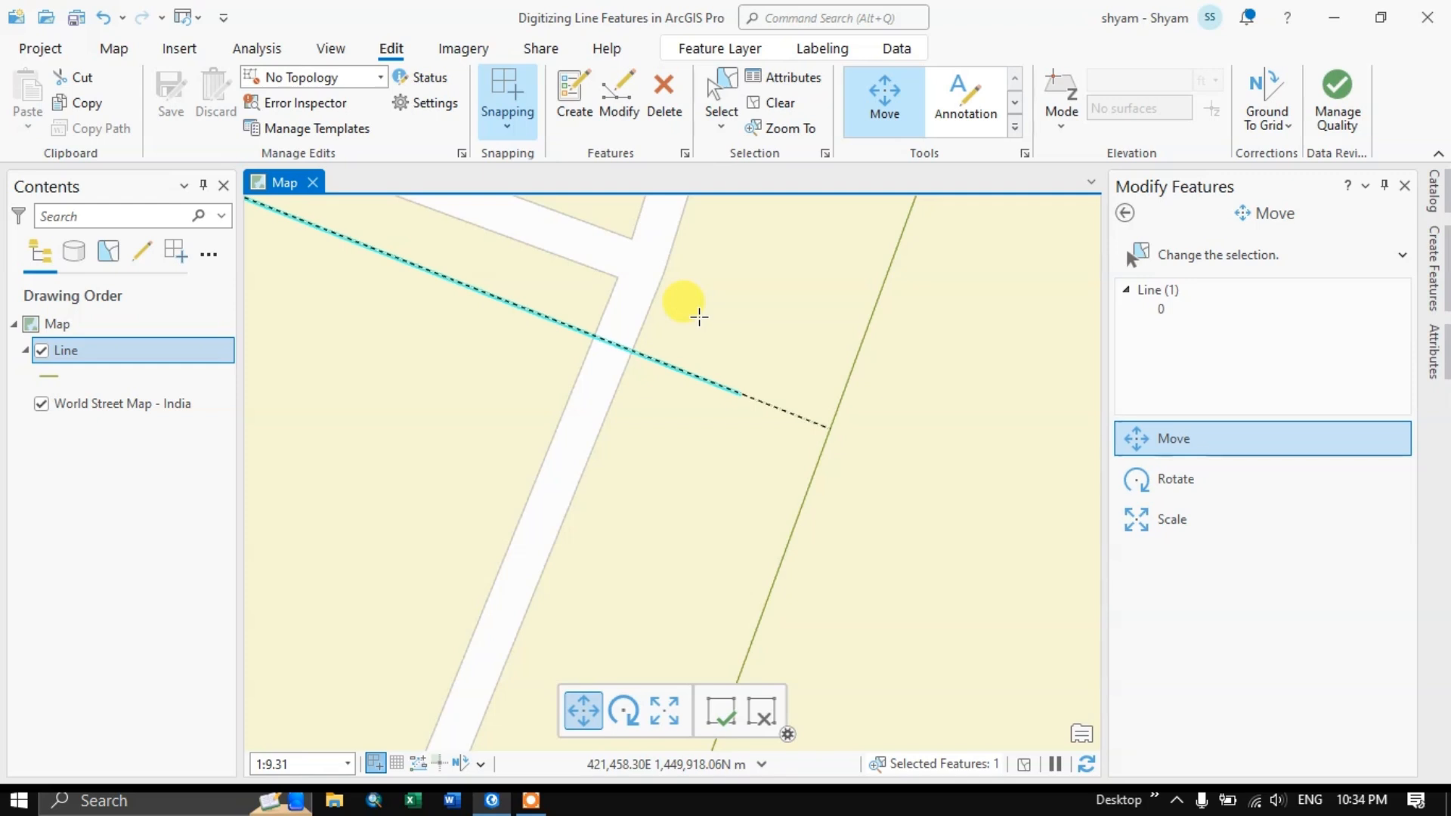
right_click(680, 293)
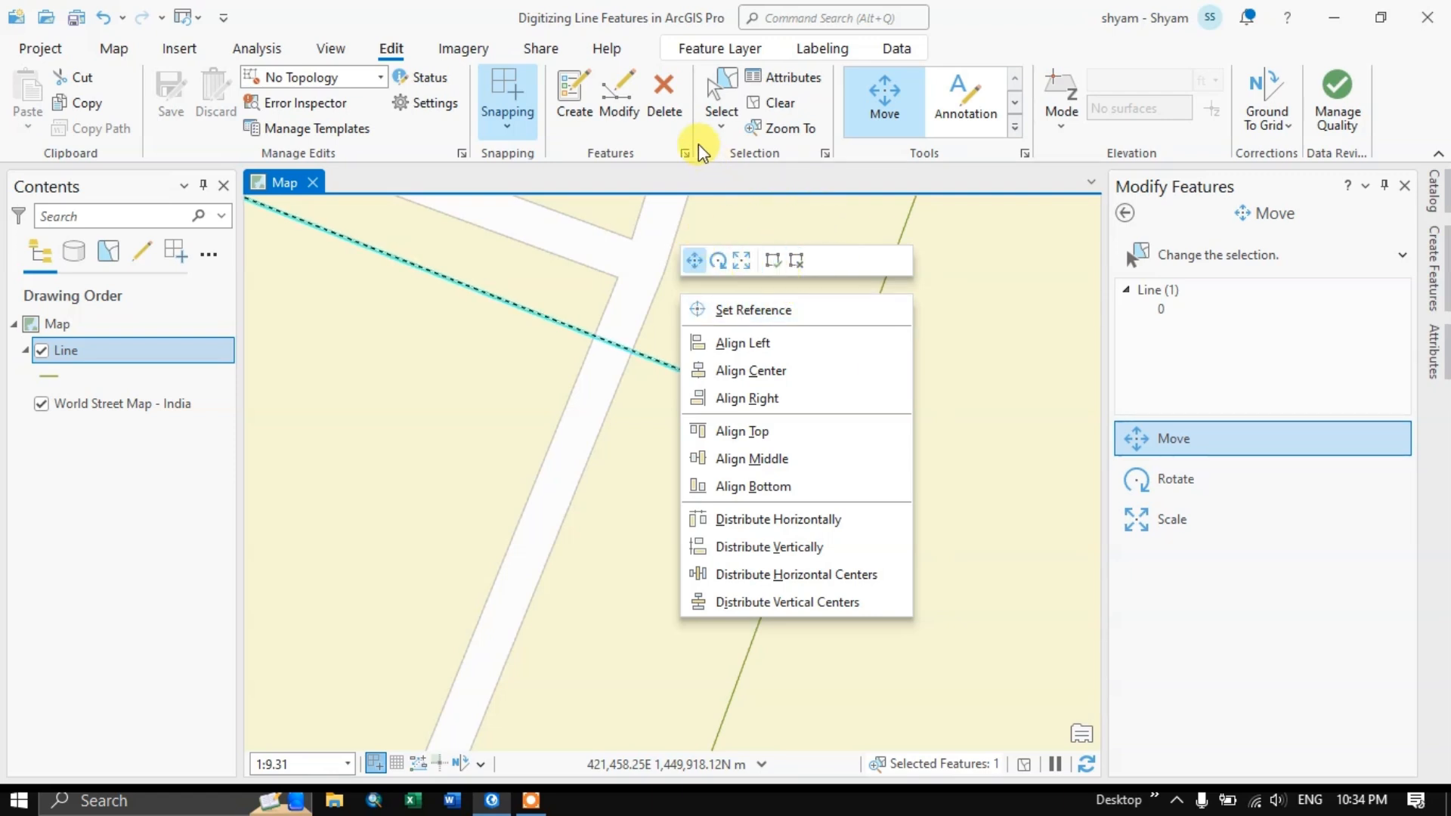
click(1405, 186)
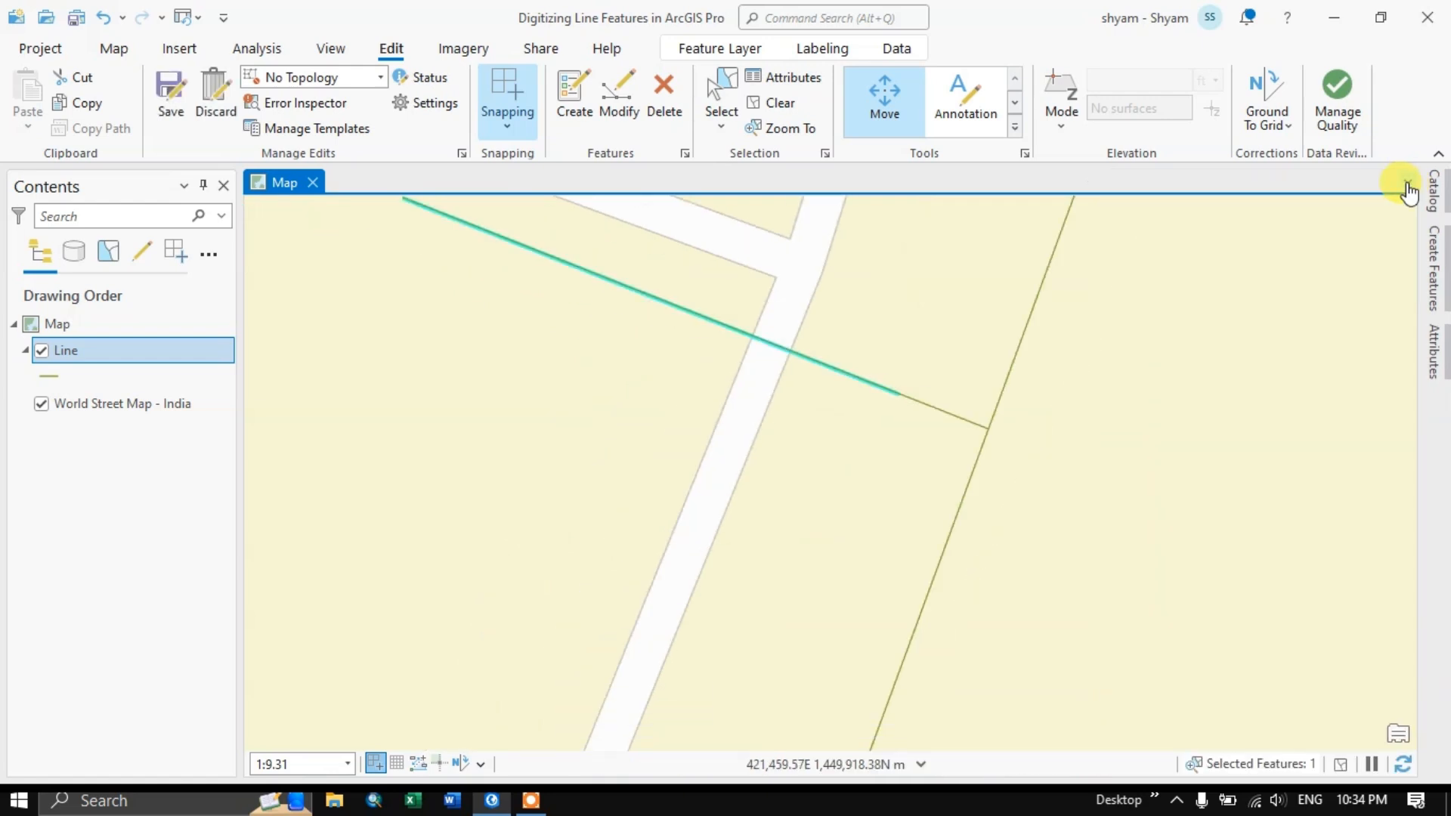
scroll(883, 417, down, 5)
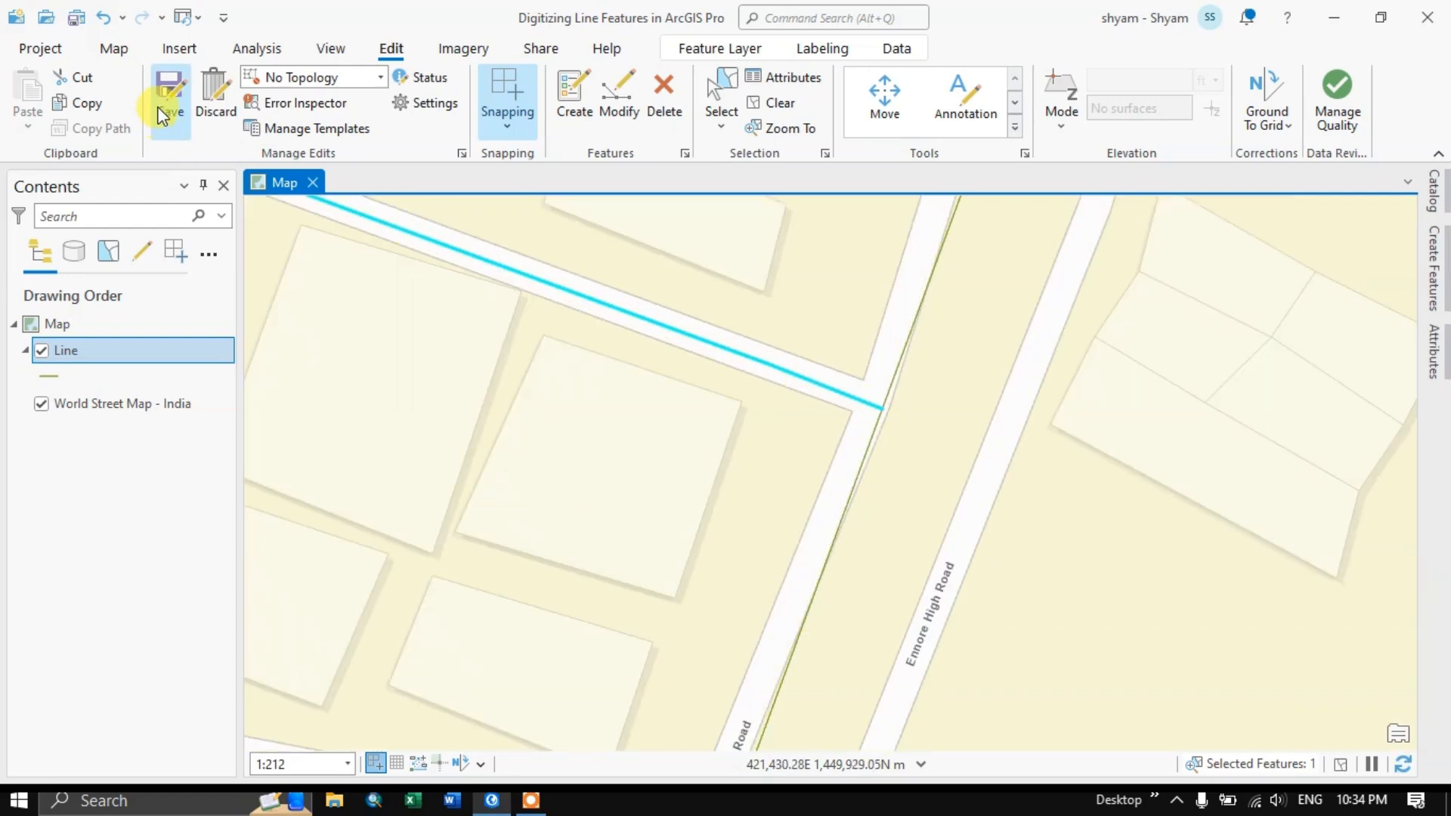
click(175, 93)
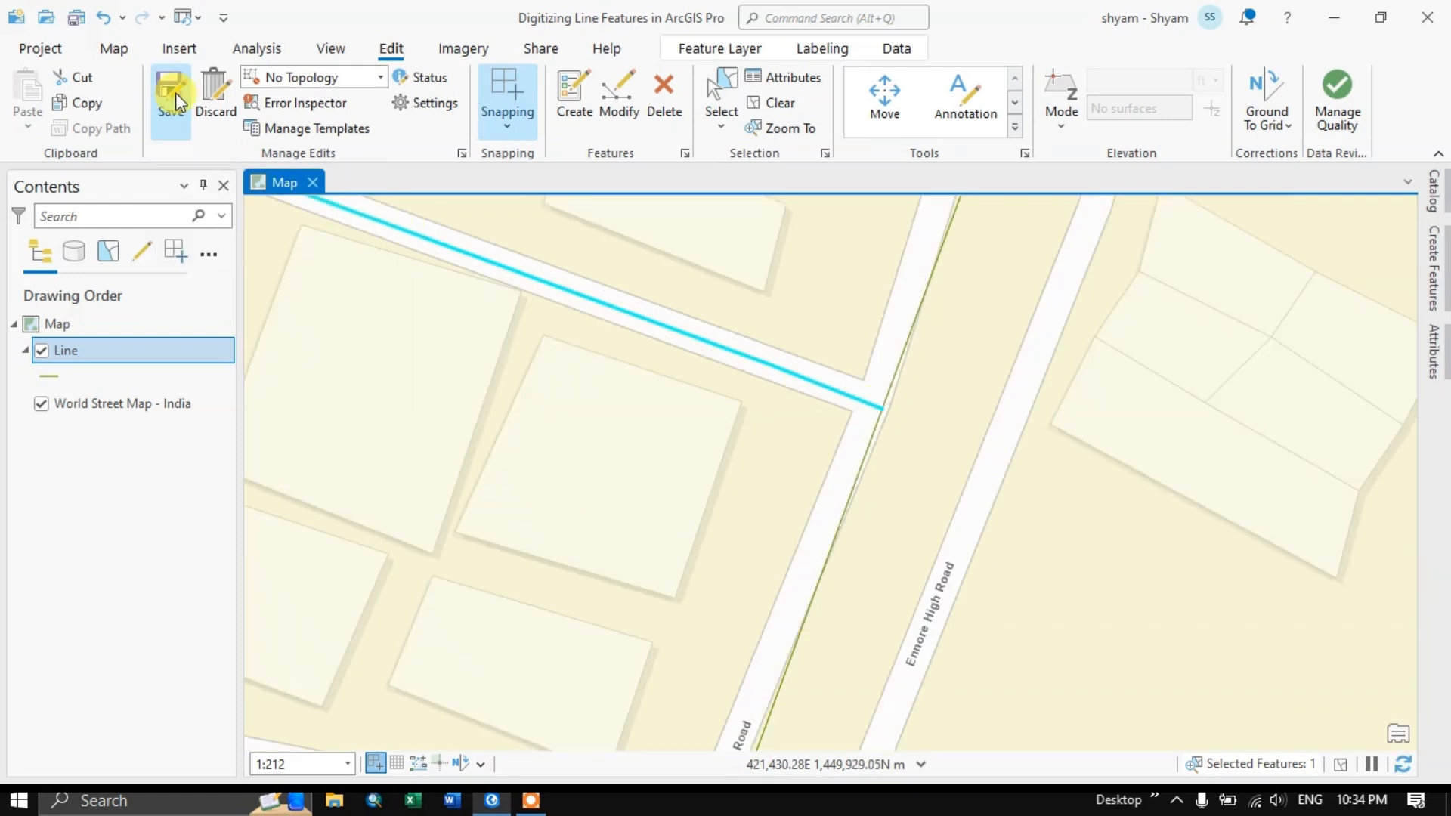